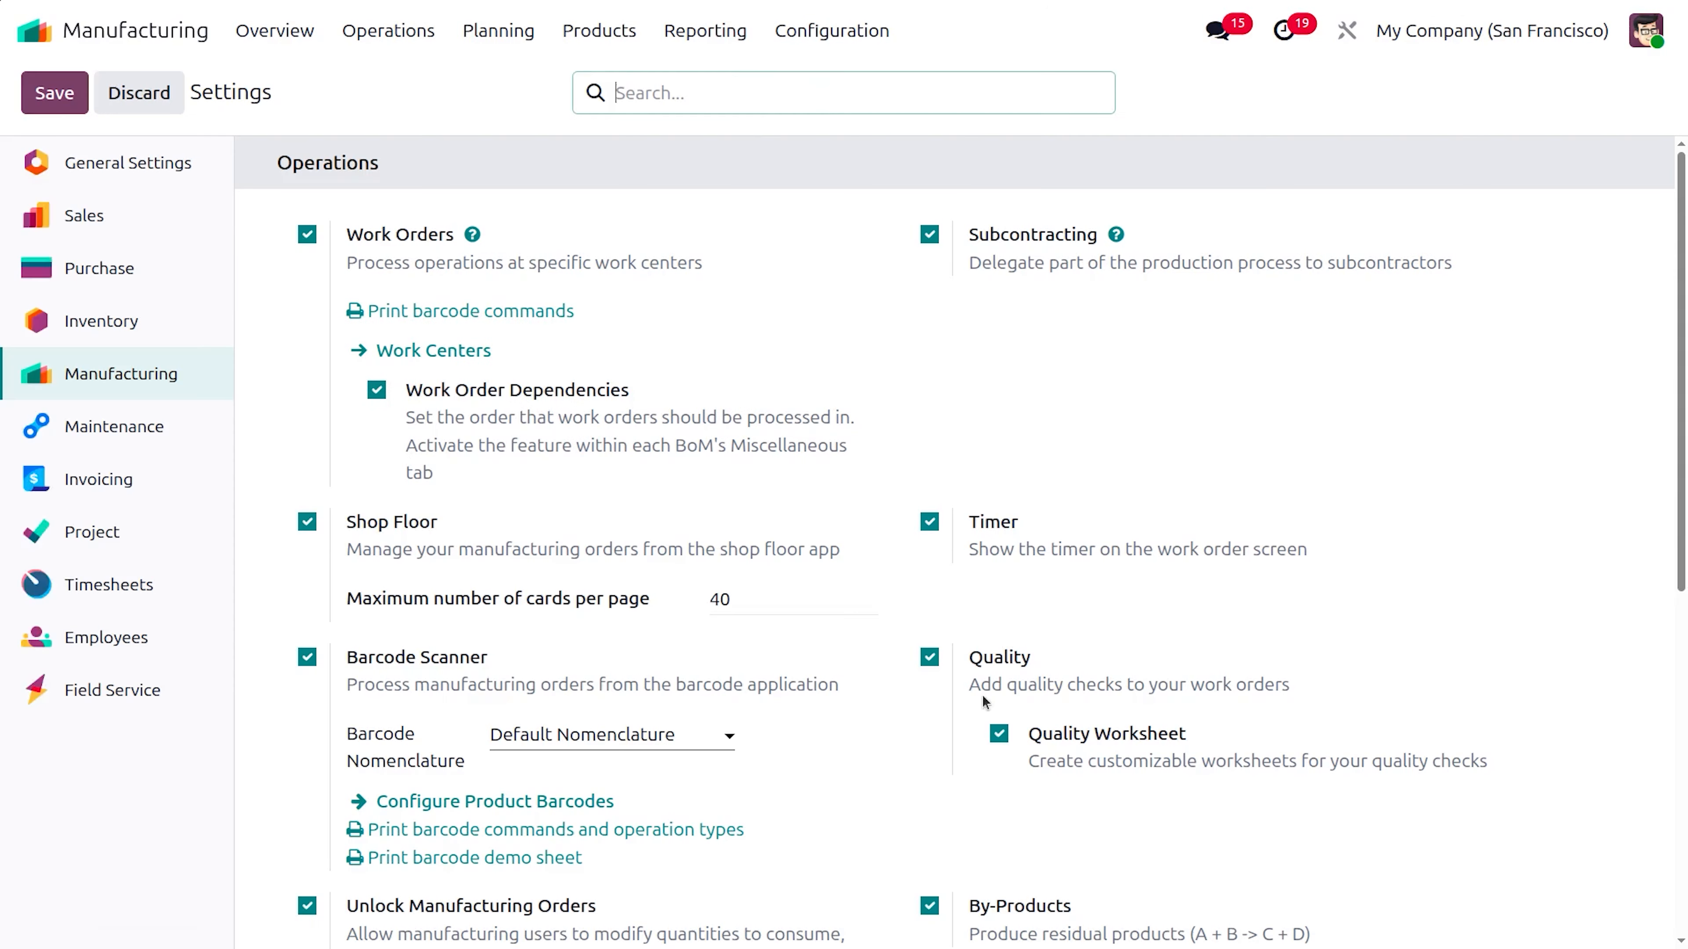
Examine the Master Production Schedule options in the Manufacturing settings.
scroll(983, 698, down, 5)
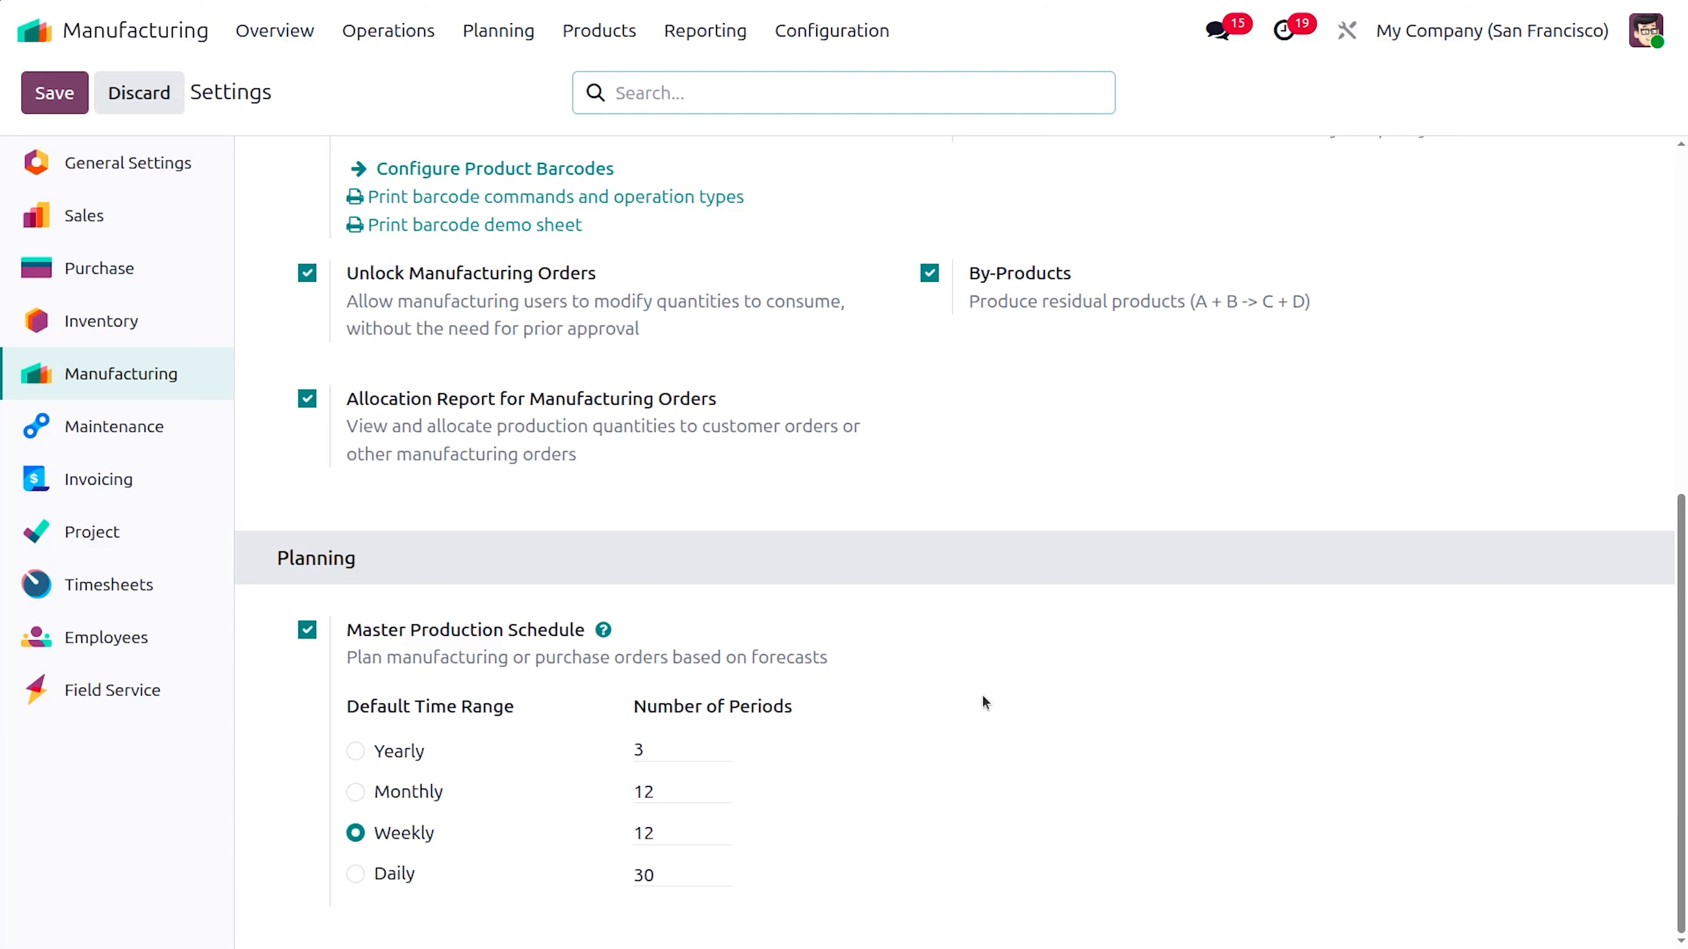
scroll(982, 695, up, 1)
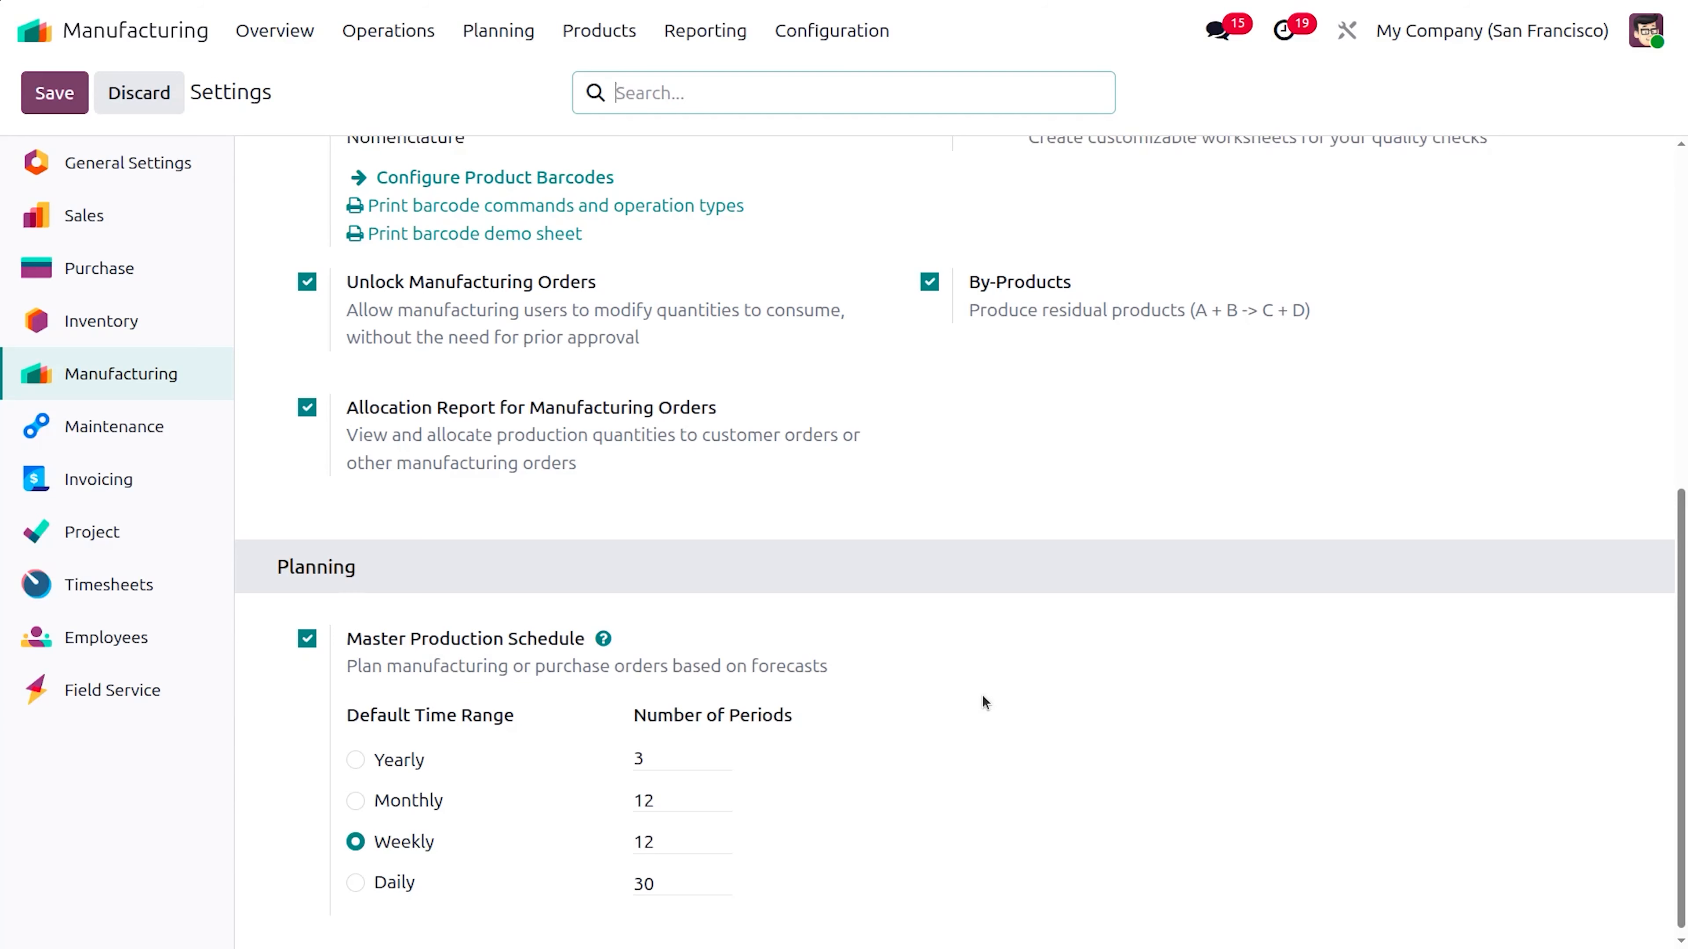
scroll(982, 694, down, 1)
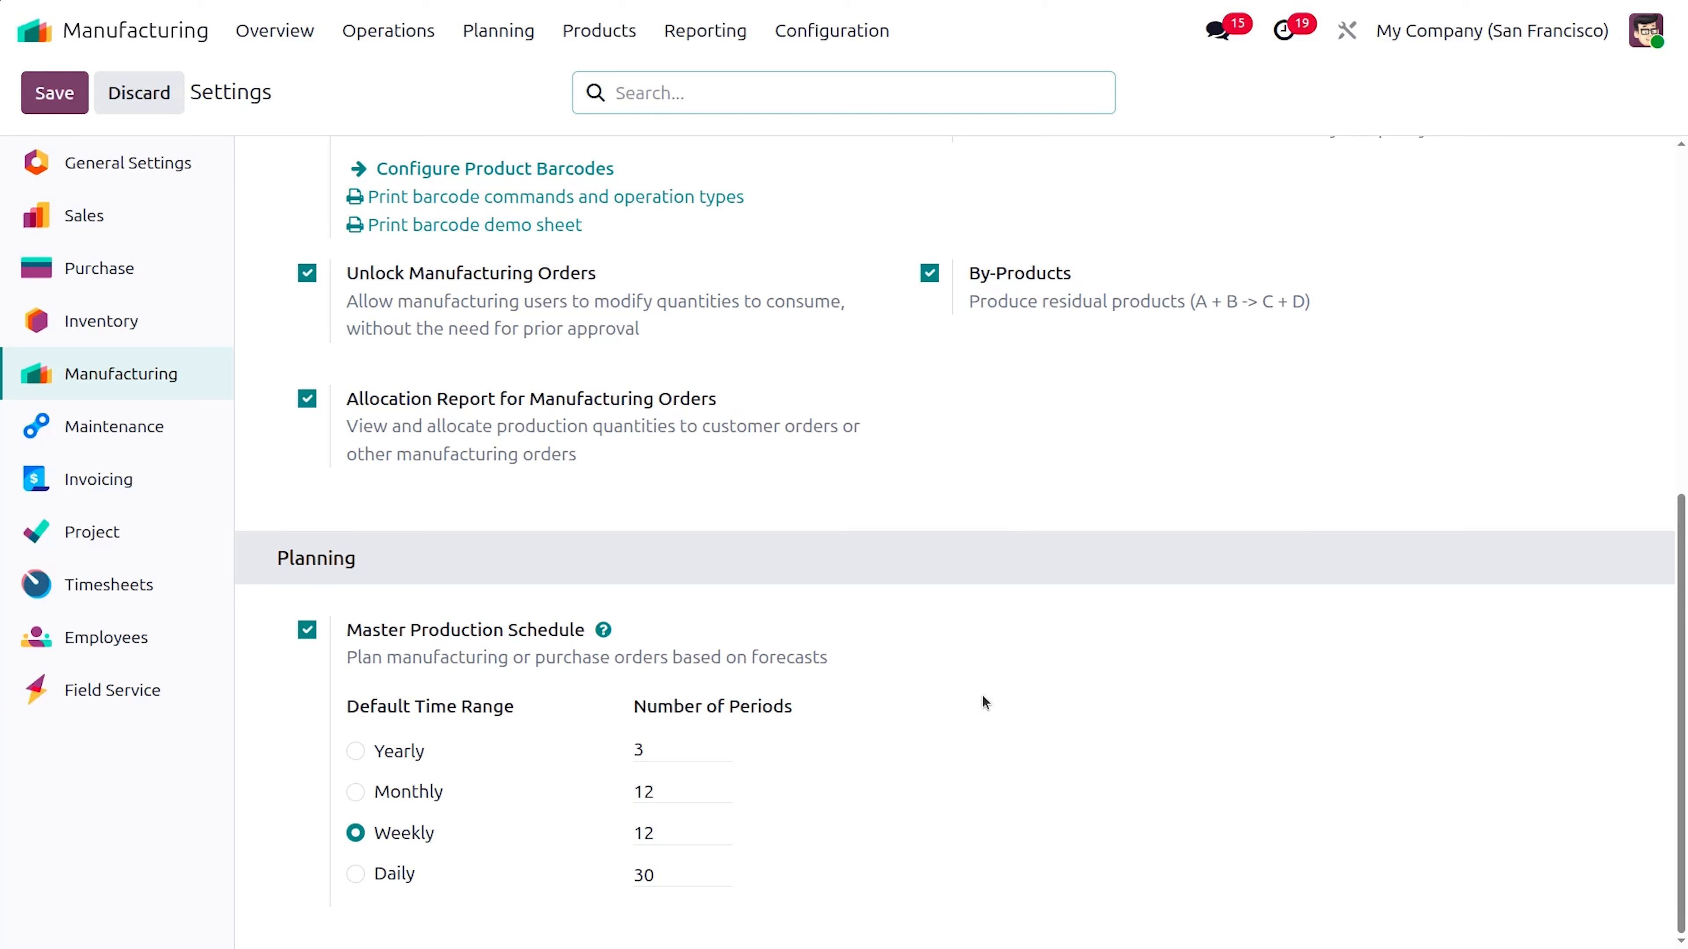
Create a new manufacturing product named Bicycle and mark it as a favorite.
click(601, 30)
click(615, 78)
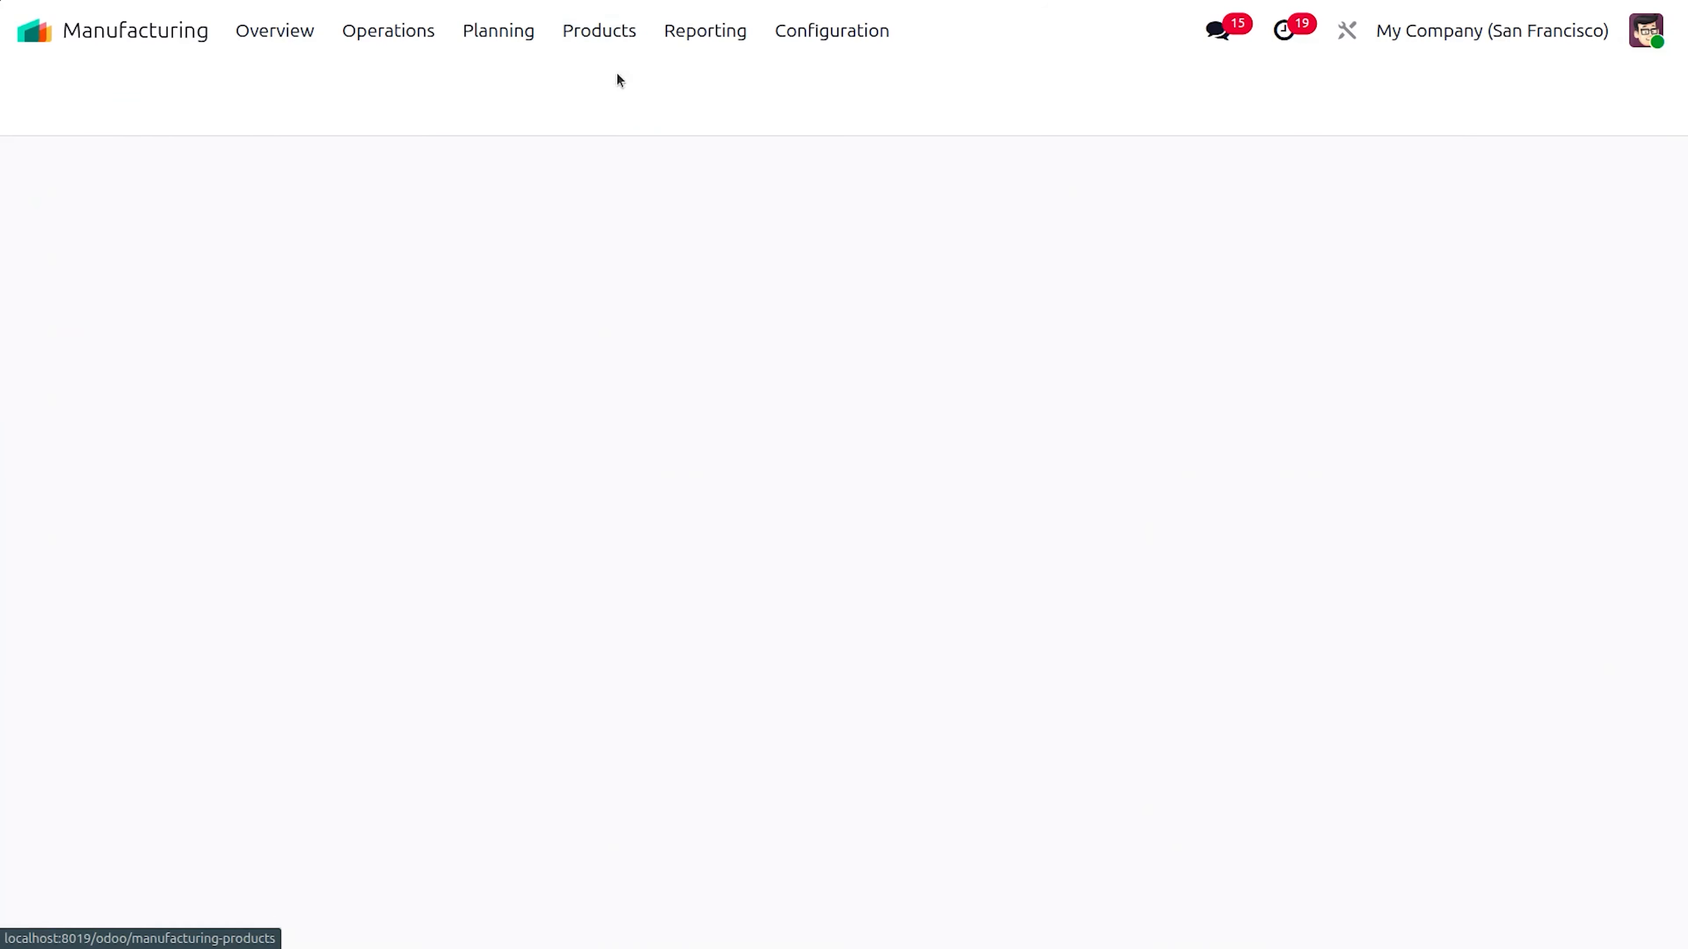
click(55, 92)
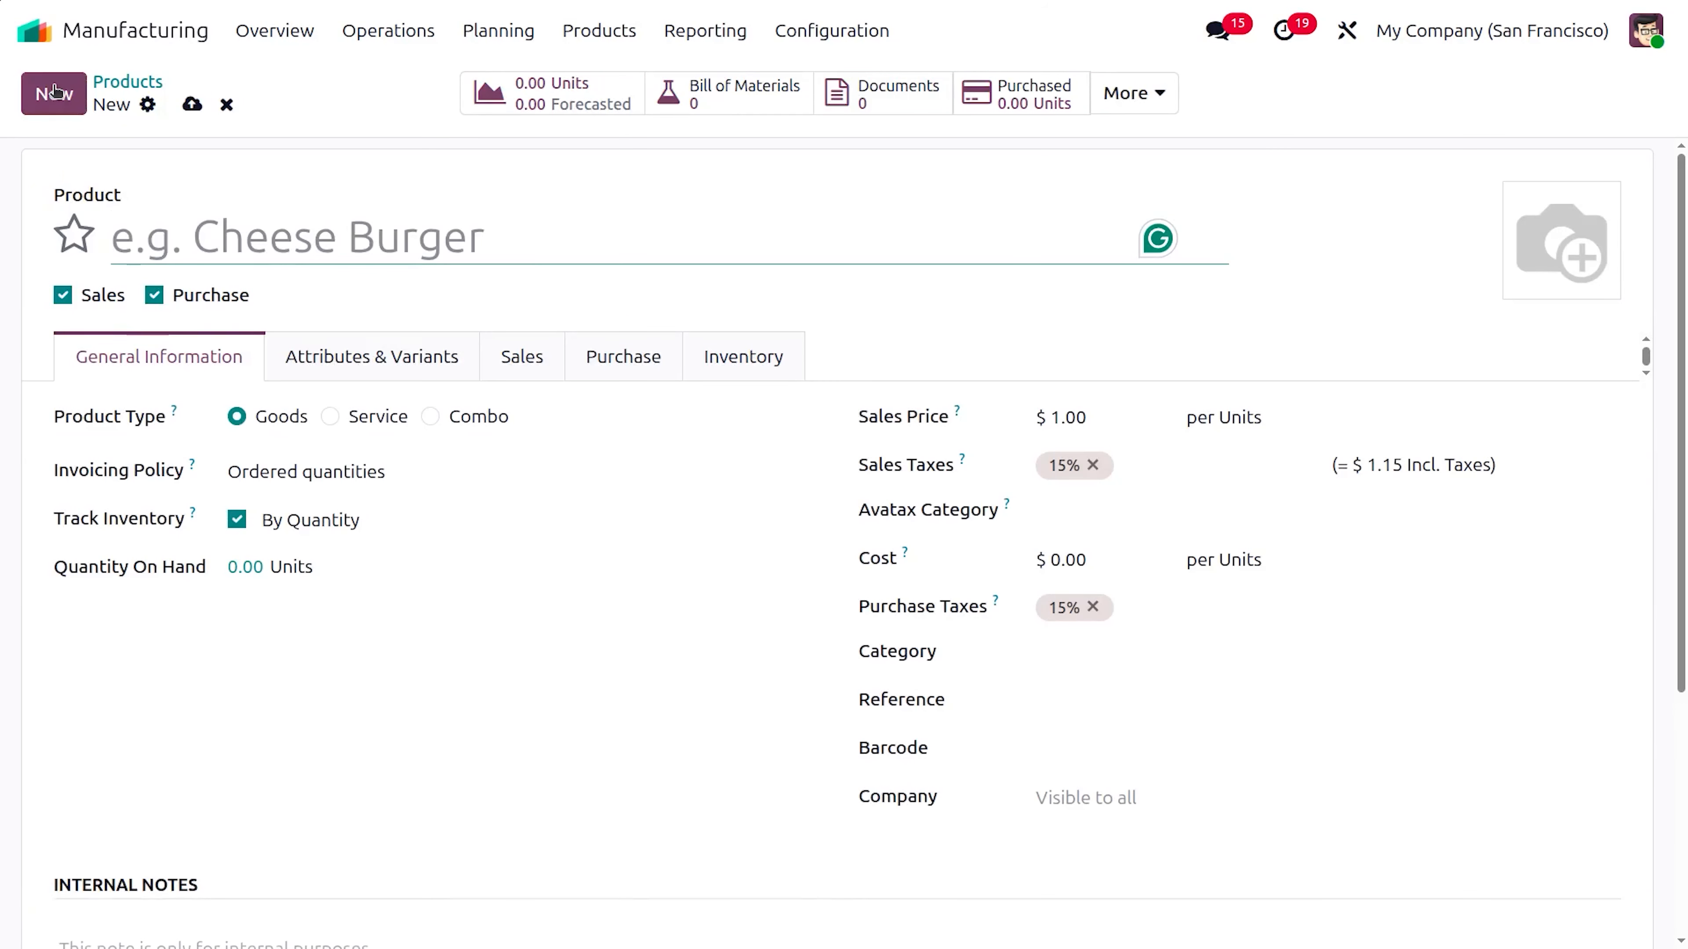
click(72, 255)
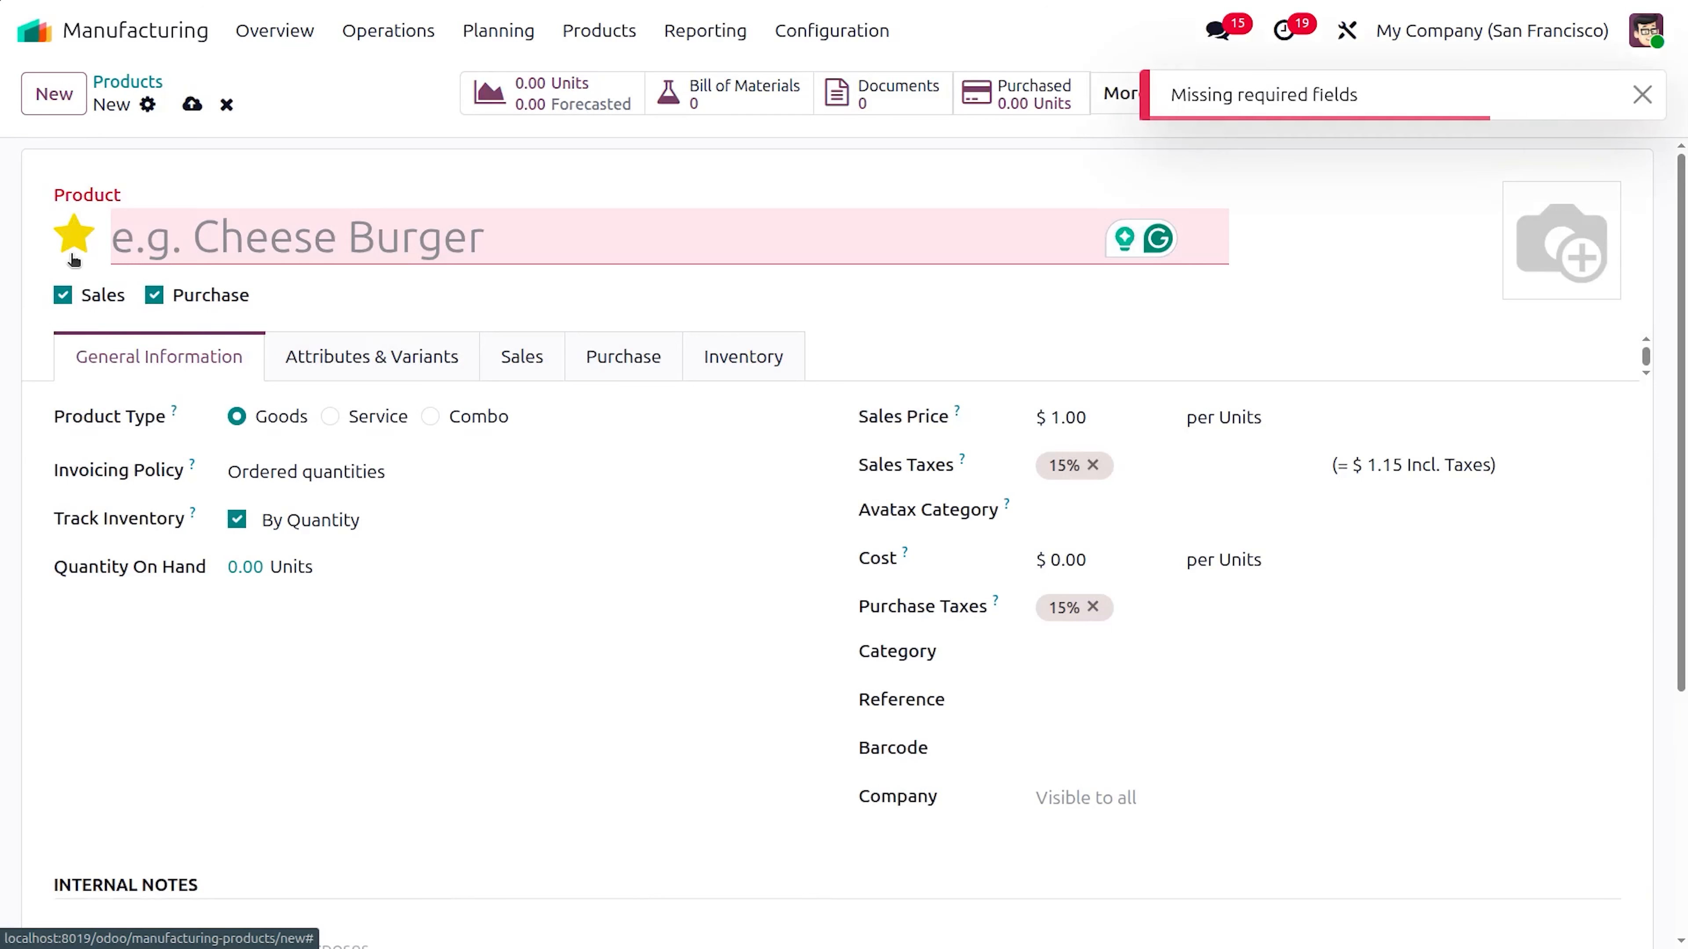
click(301, 228)
text(Bicycle)
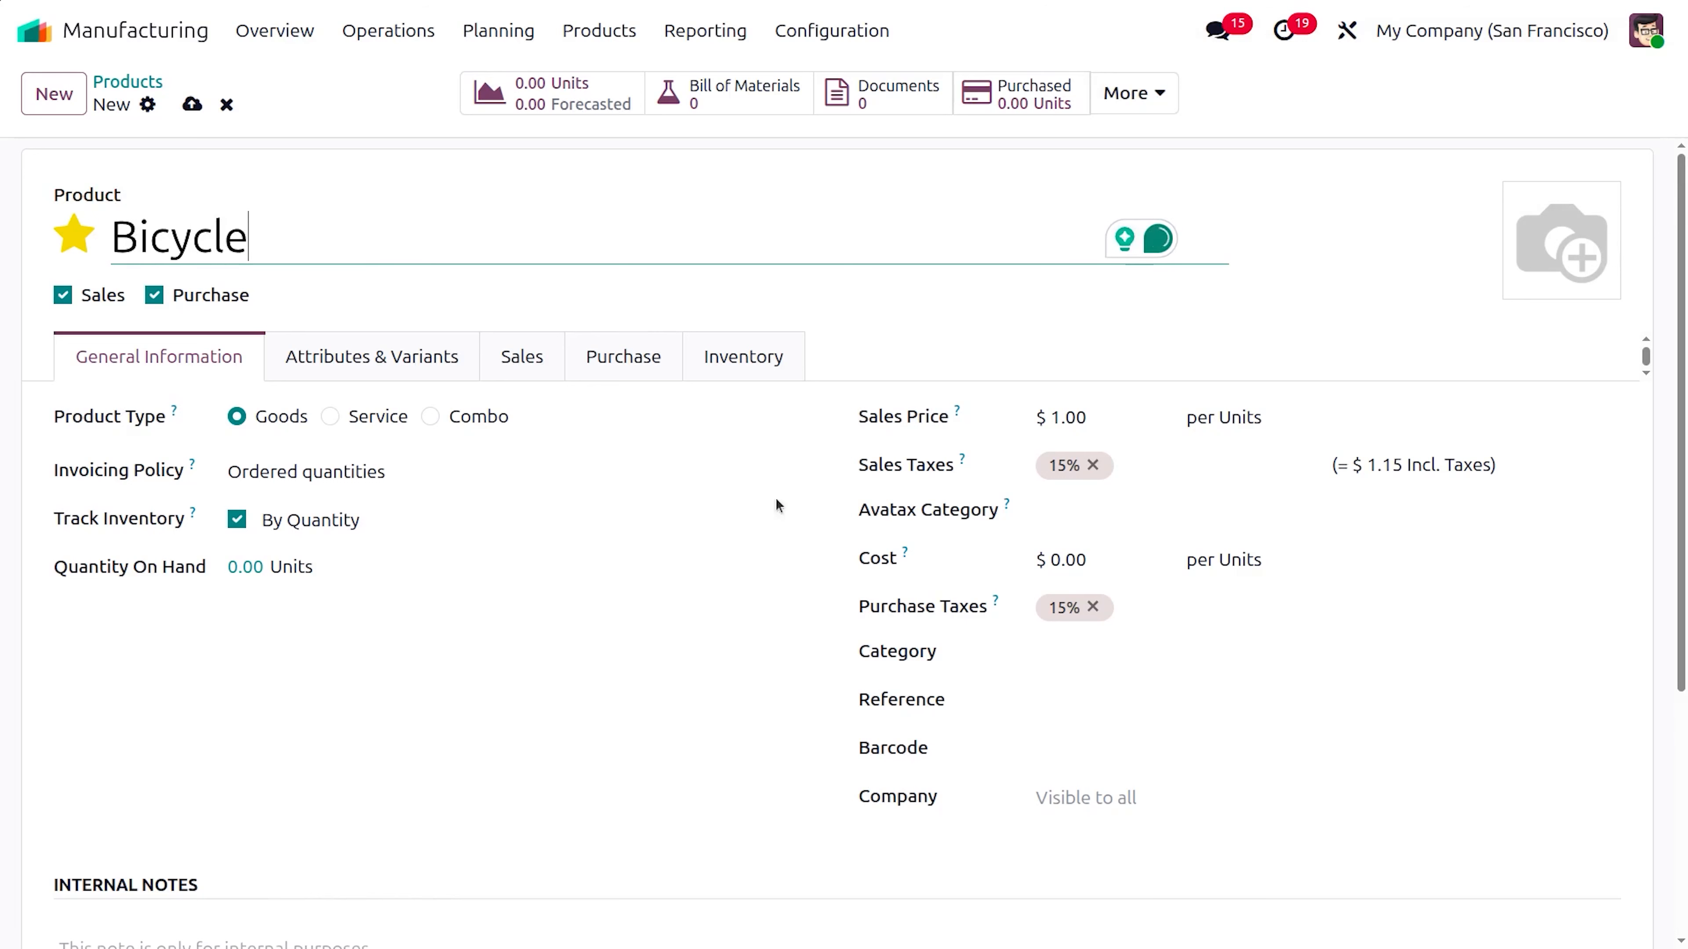
Add a purchase line to the Bicycle product and choose the second suggested contact as its vendor.
click(654, 356)
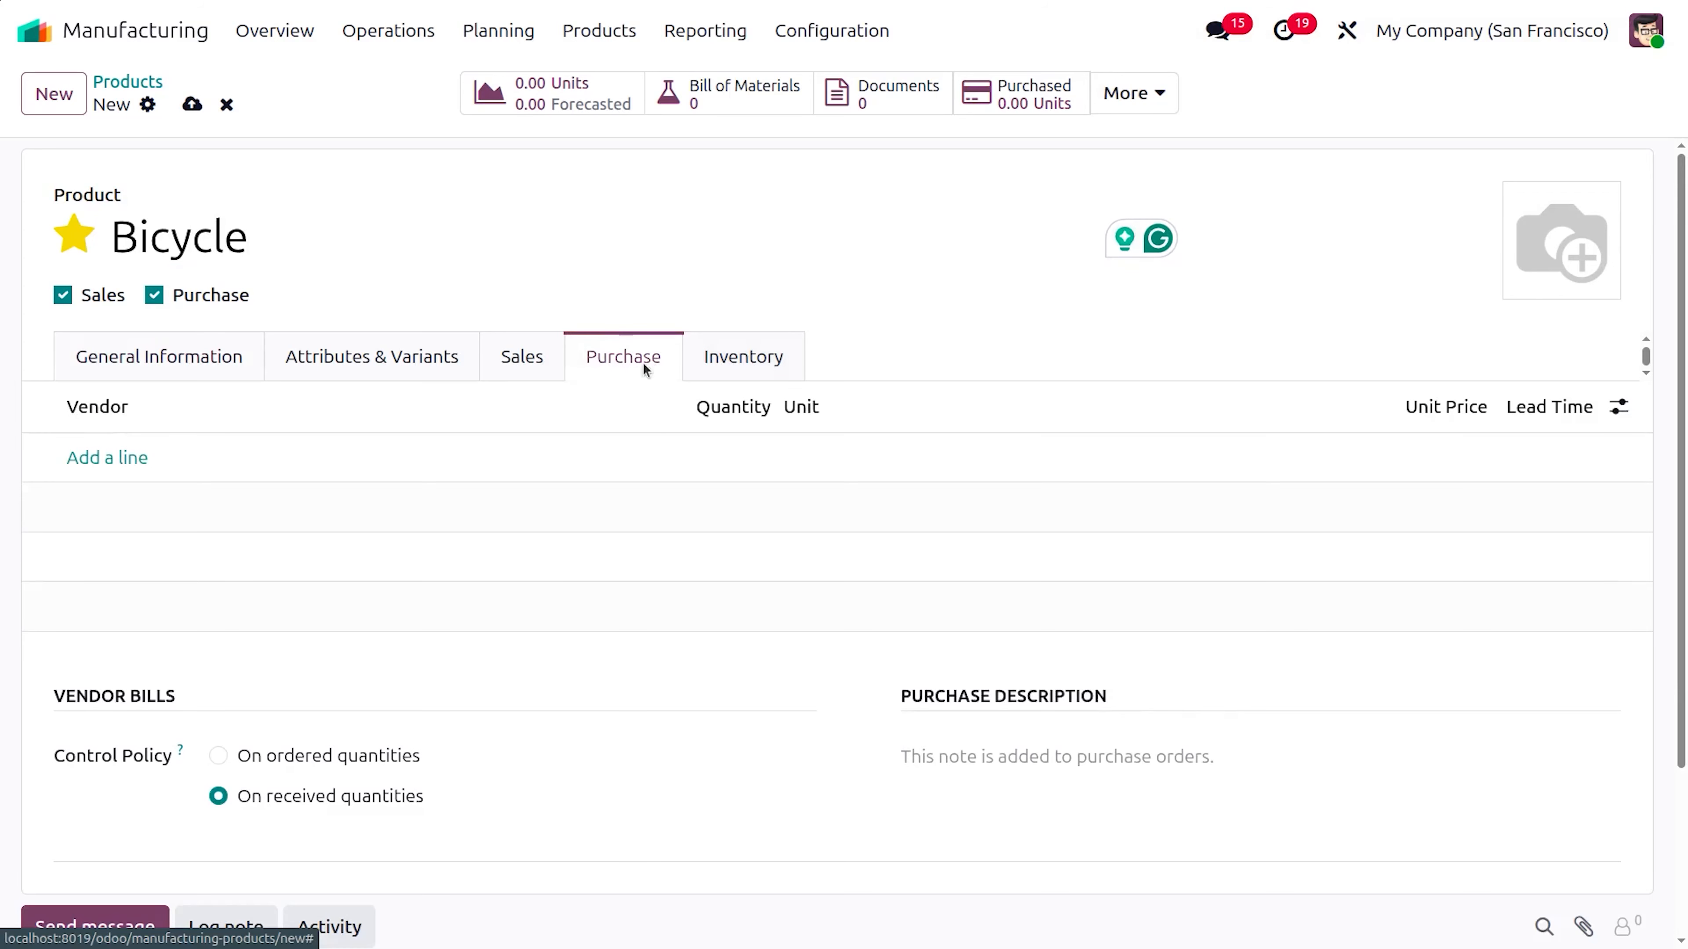
click(83, 458)
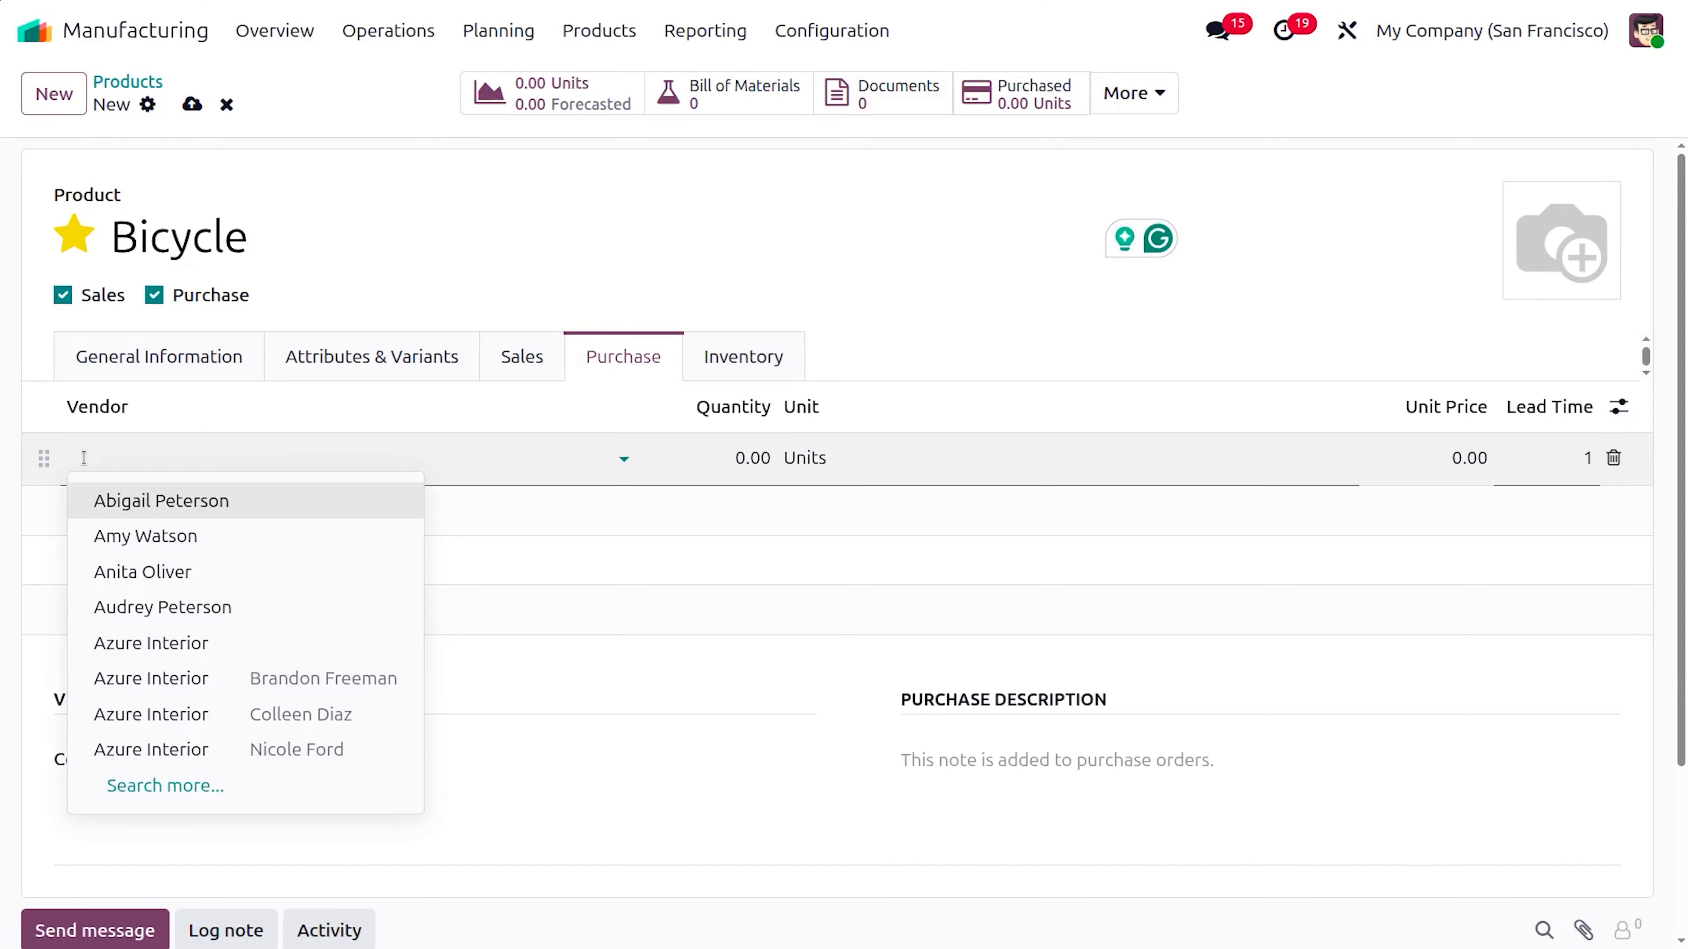
click(142, 505)
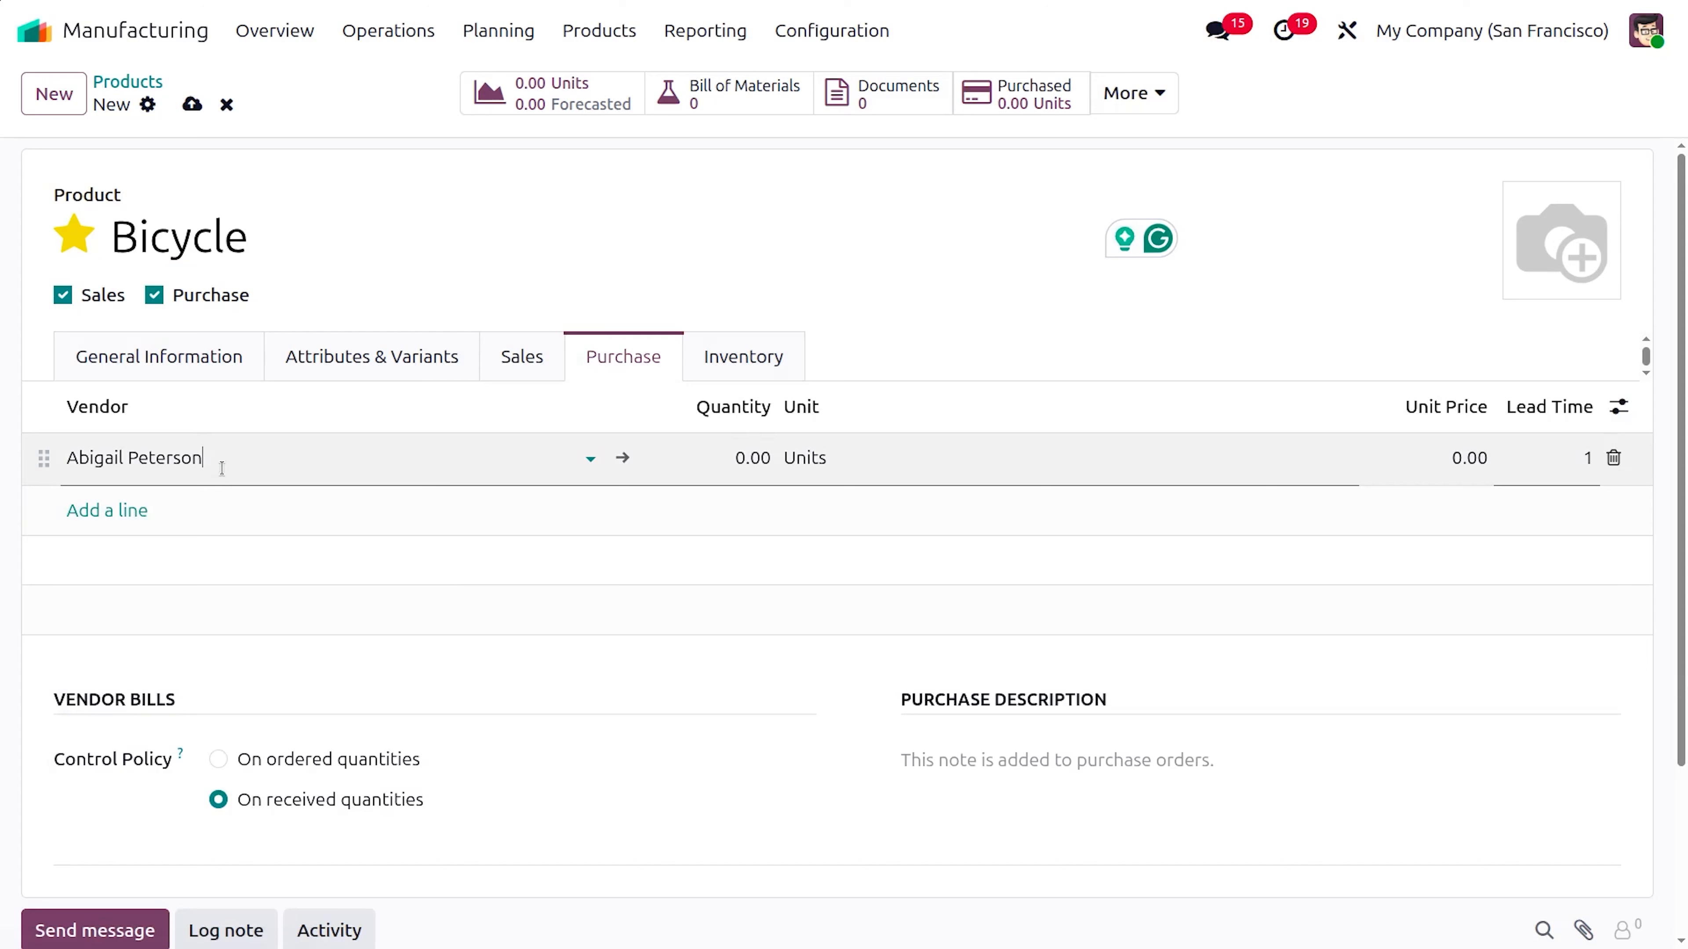
click(222, 467)
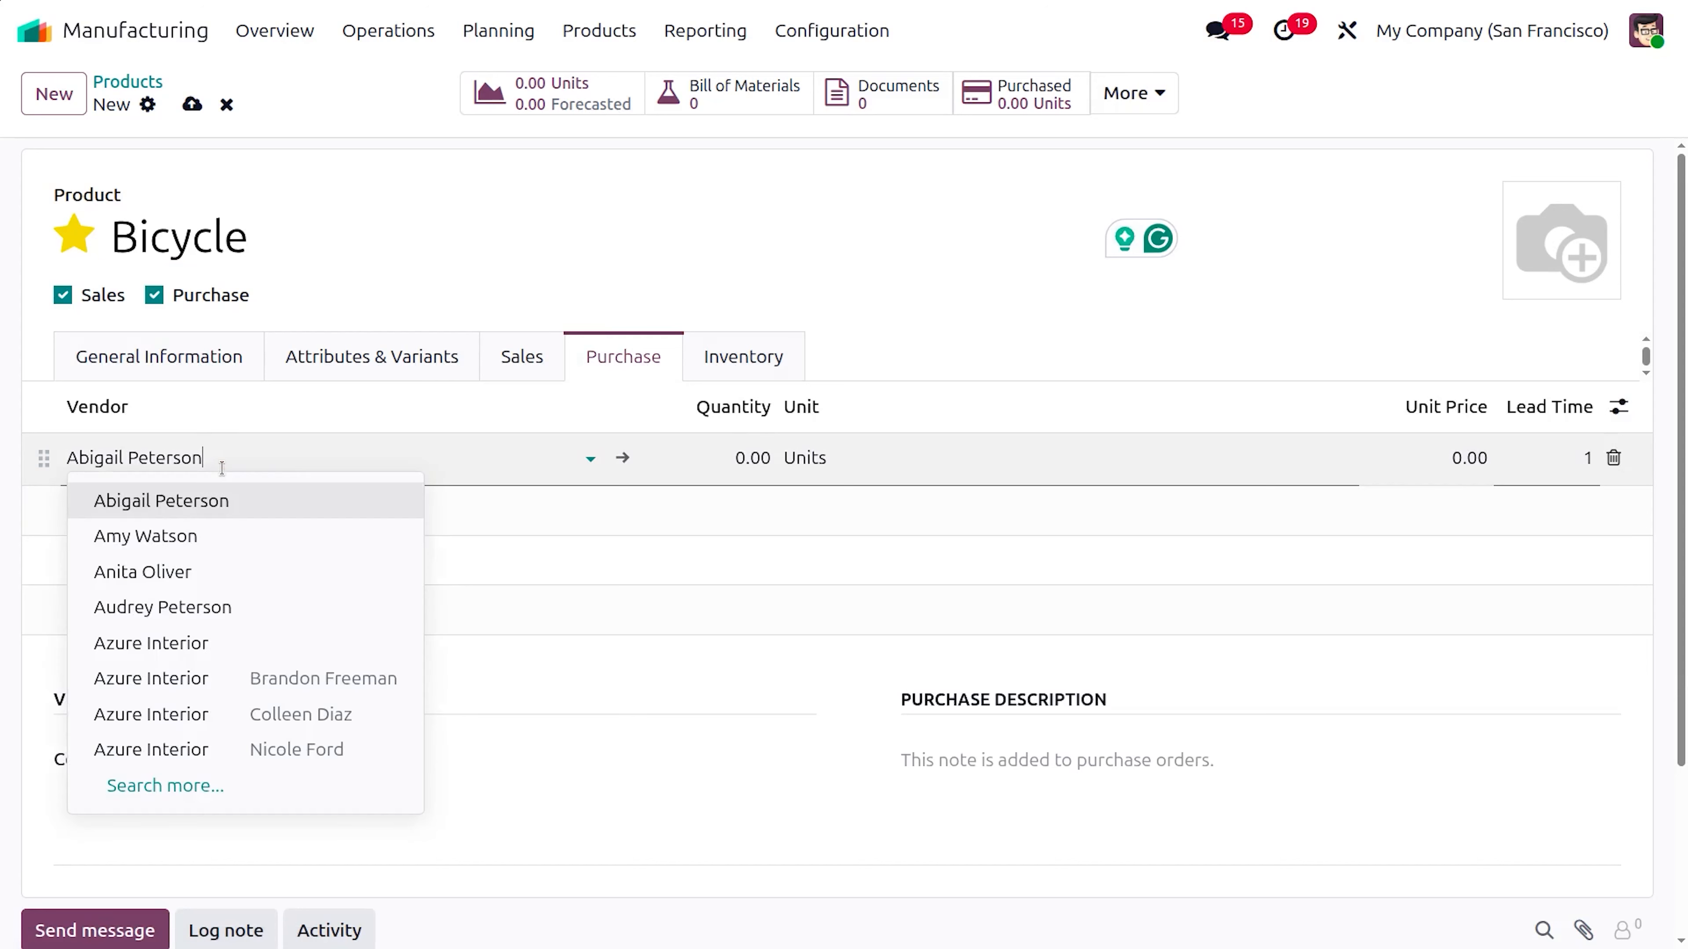
click(221, 537)
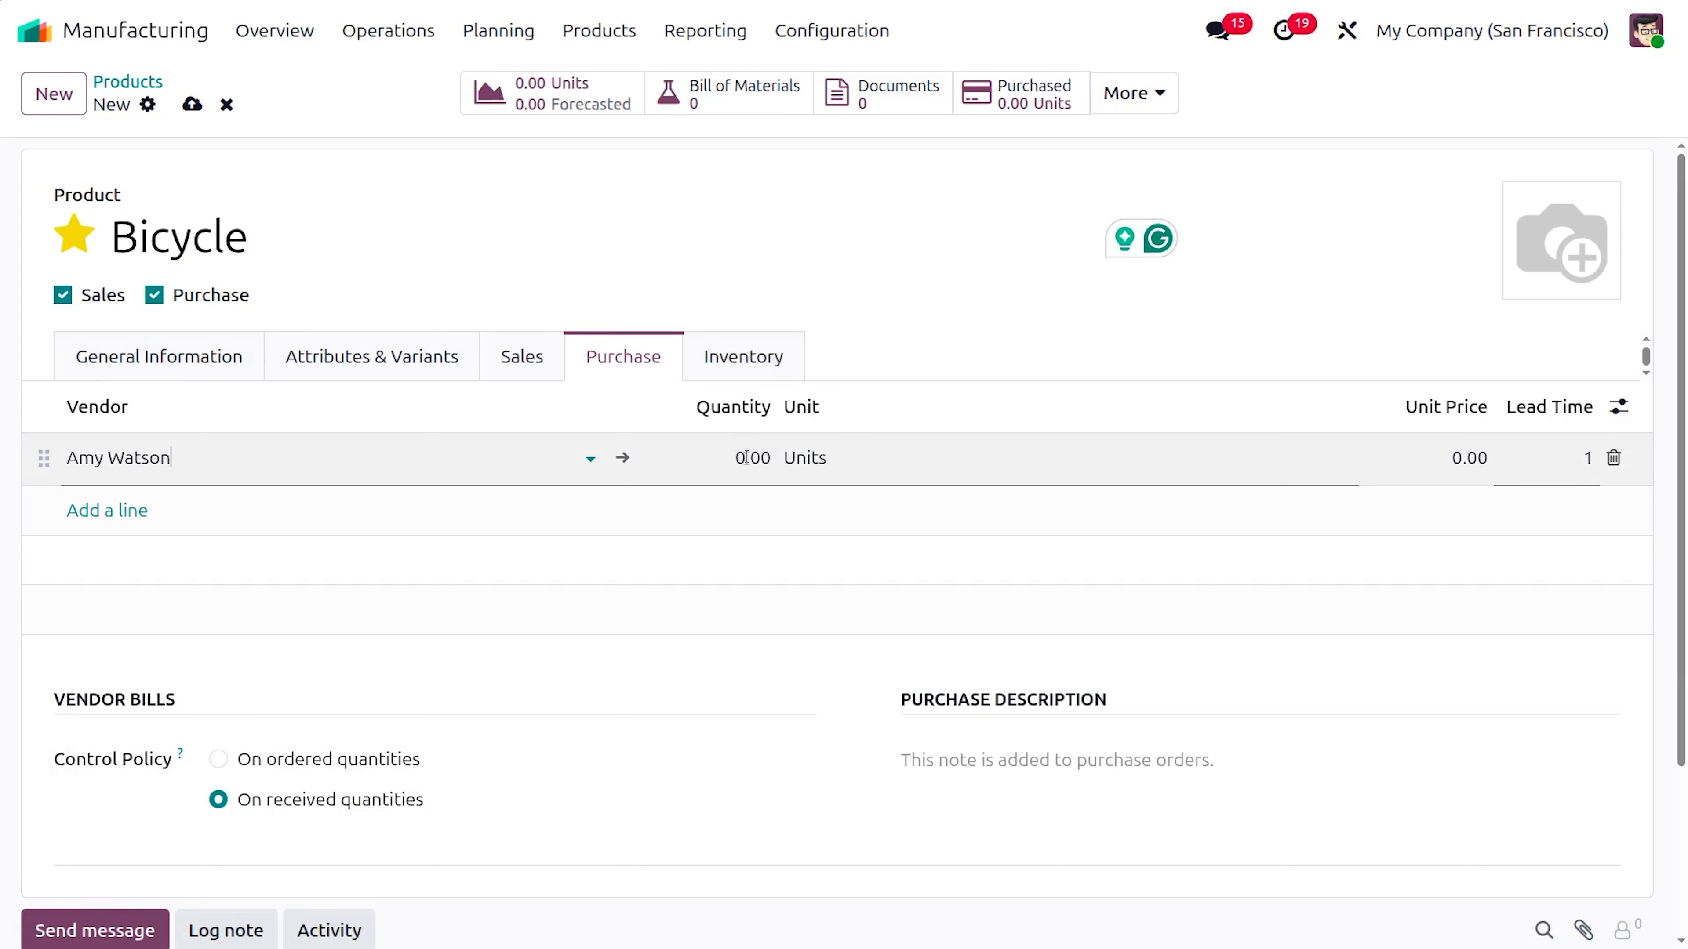
Set the vendor line's unit price to 500 and its lead time to 14, and save the Bicycle product.
click(1449, 456)
text(500)
click(1587, 459)
text(10)
click(766, 147)
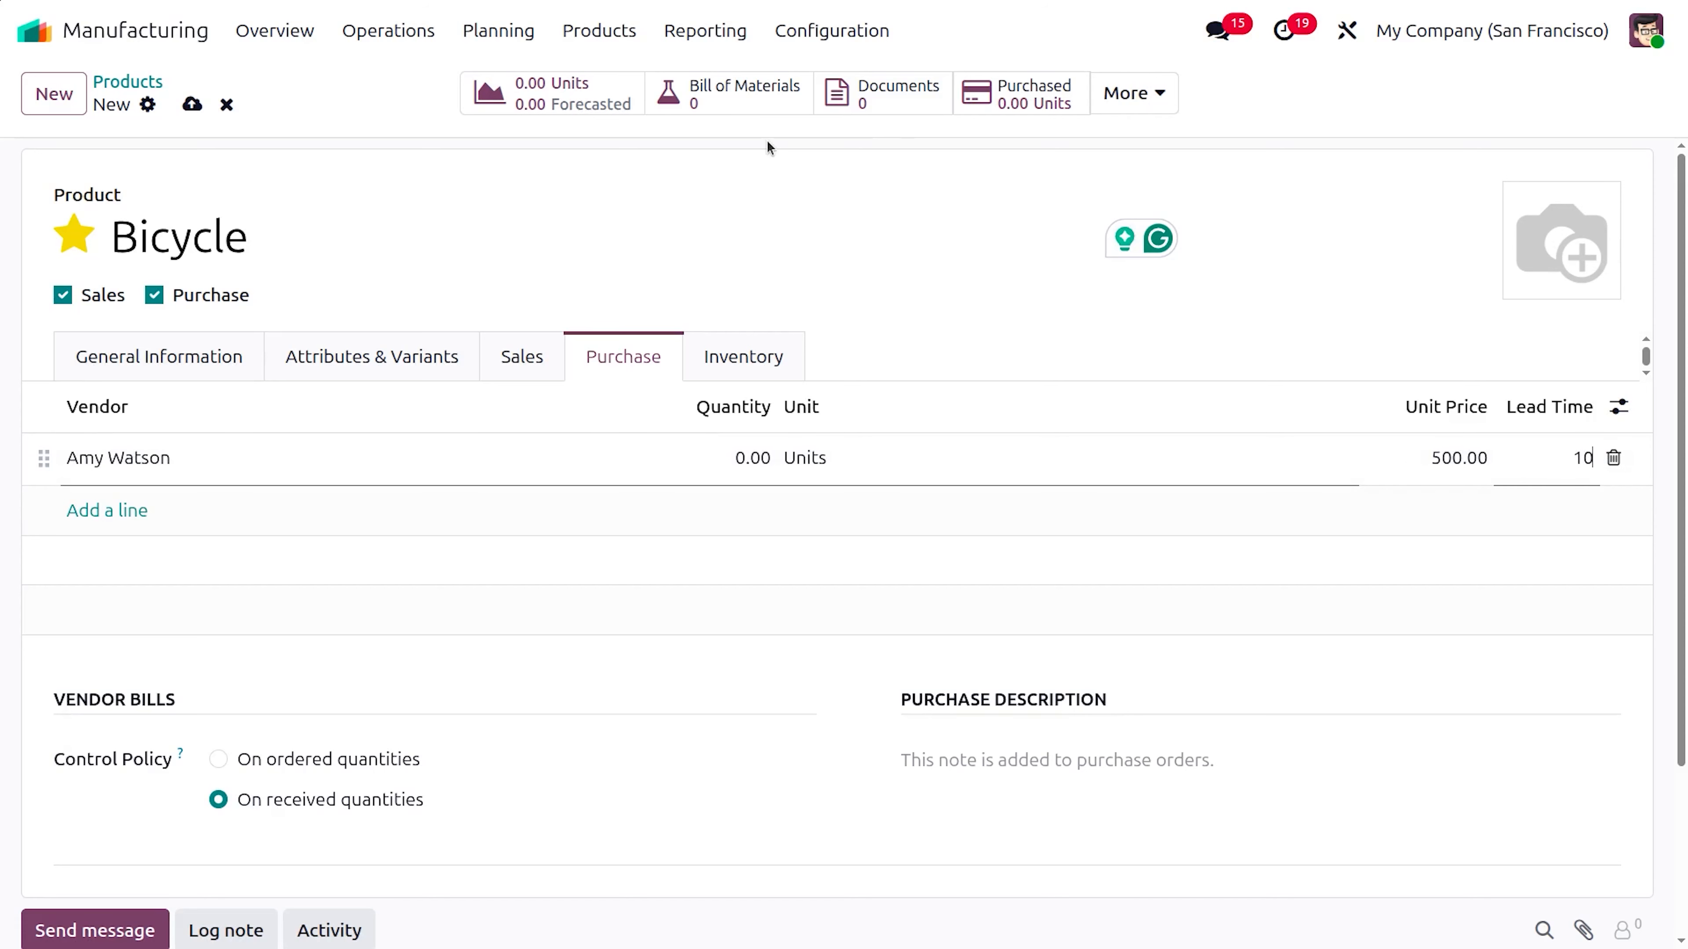
key(BackSpace)
text(4)
click(188, 108)
Check the Bicycle's general information, and open the Master Production Schedule to look through its scheduled products.
click(195, 360)
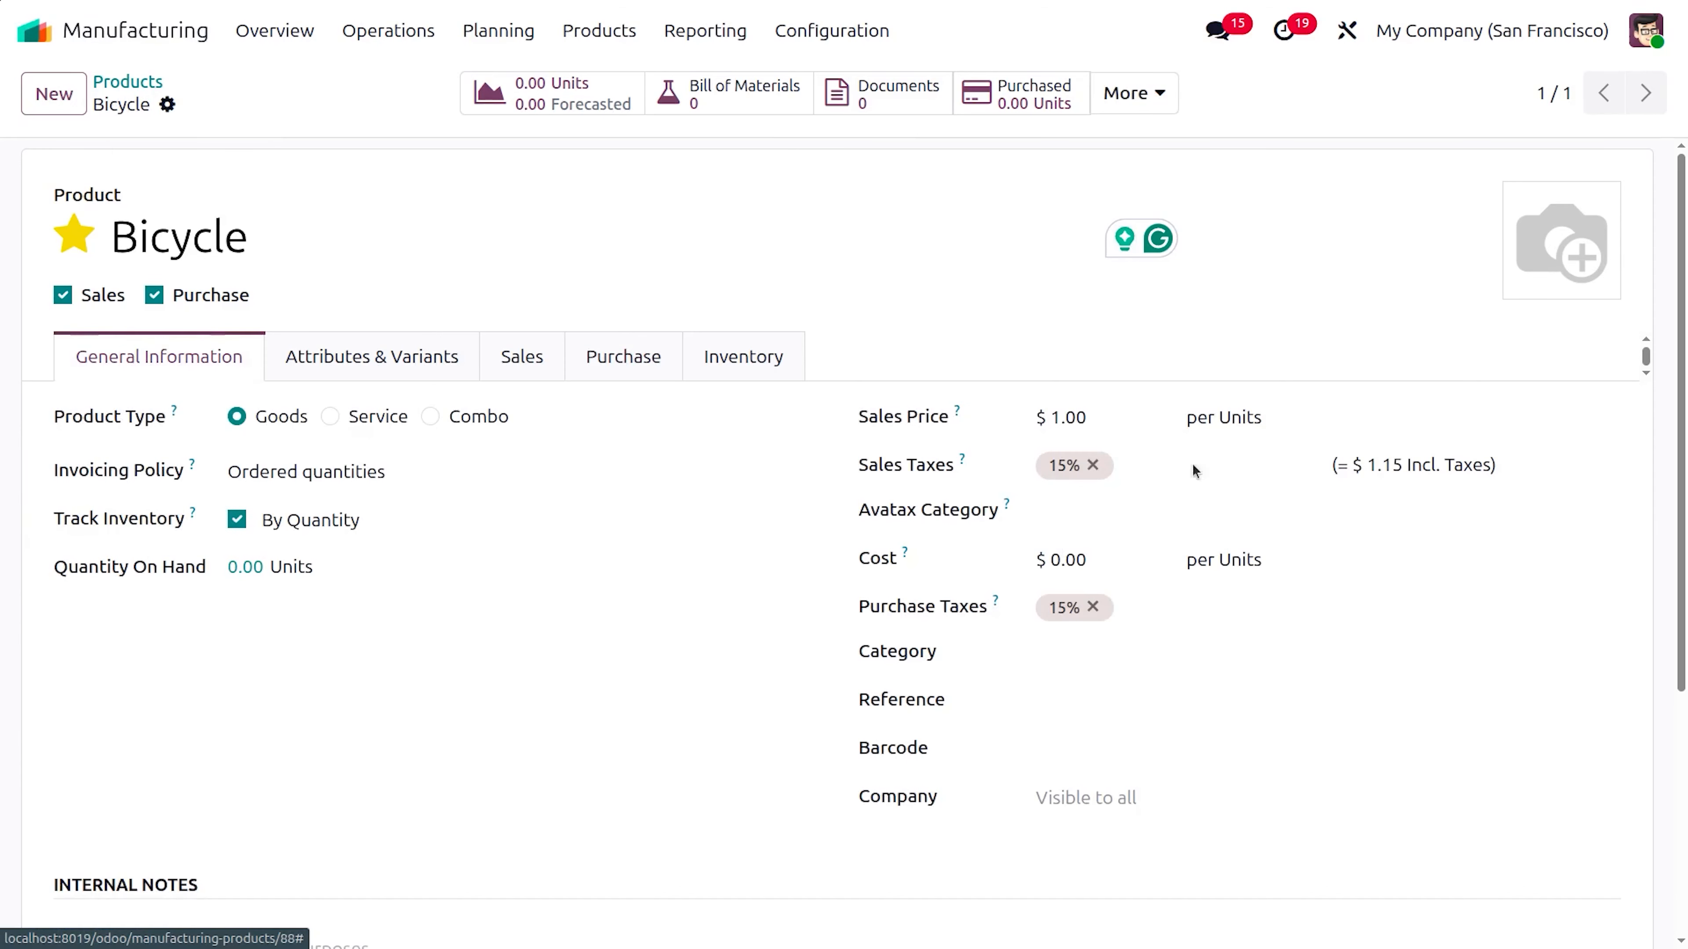
click(1100, 423)
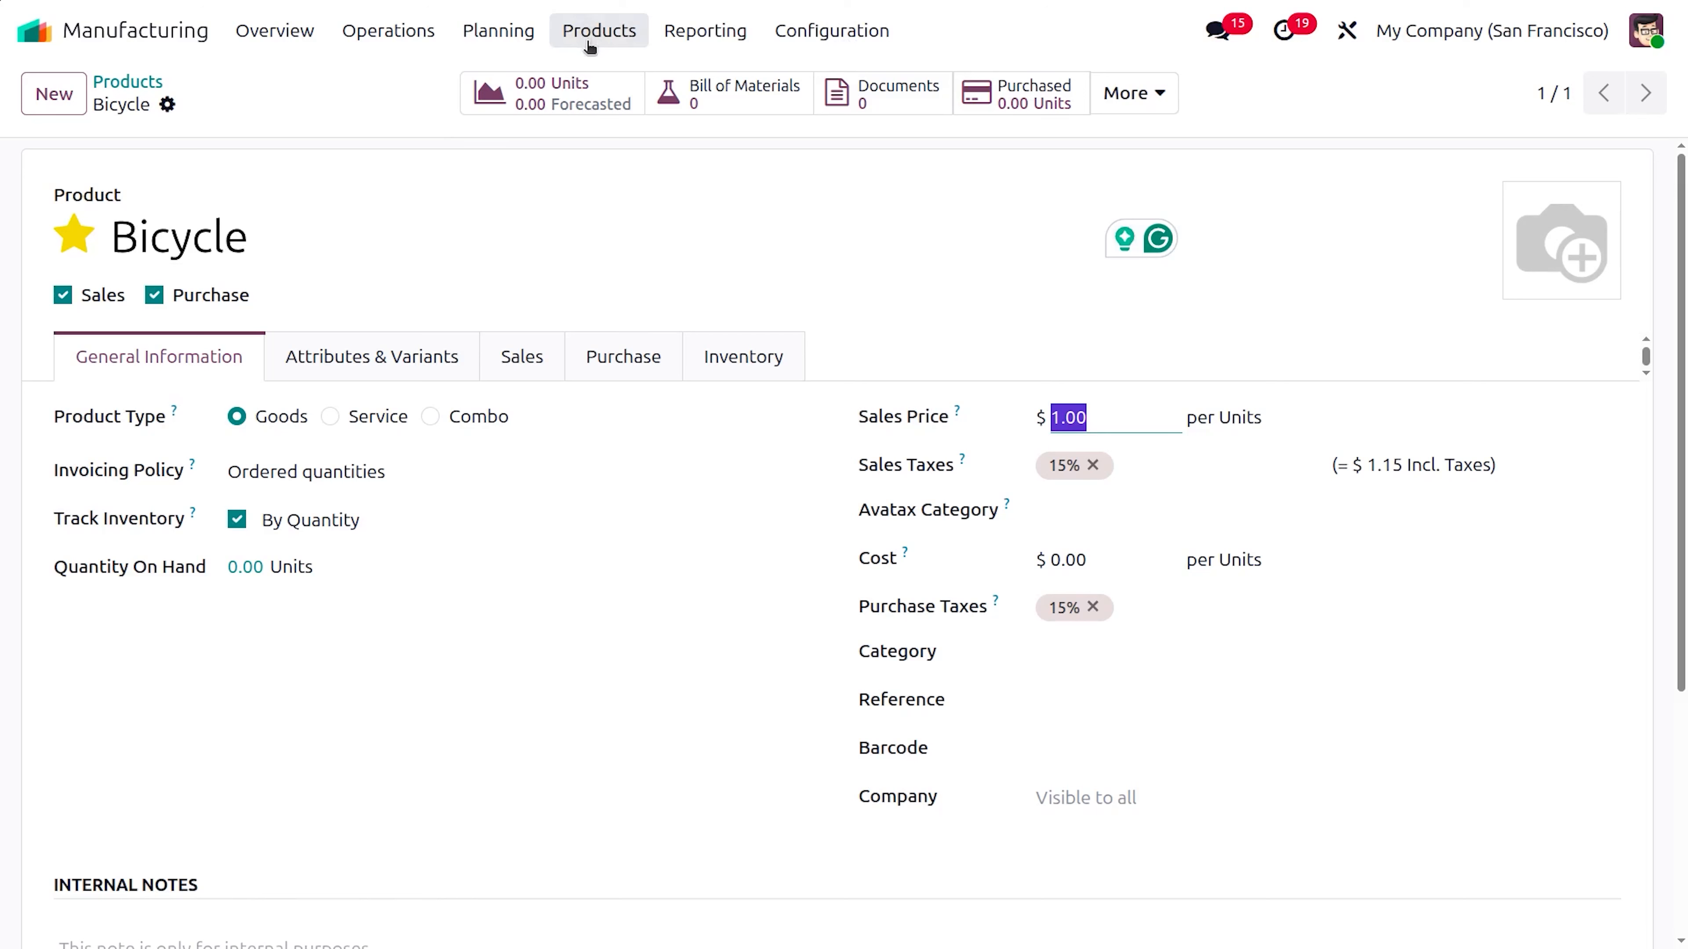
click(513, 35)
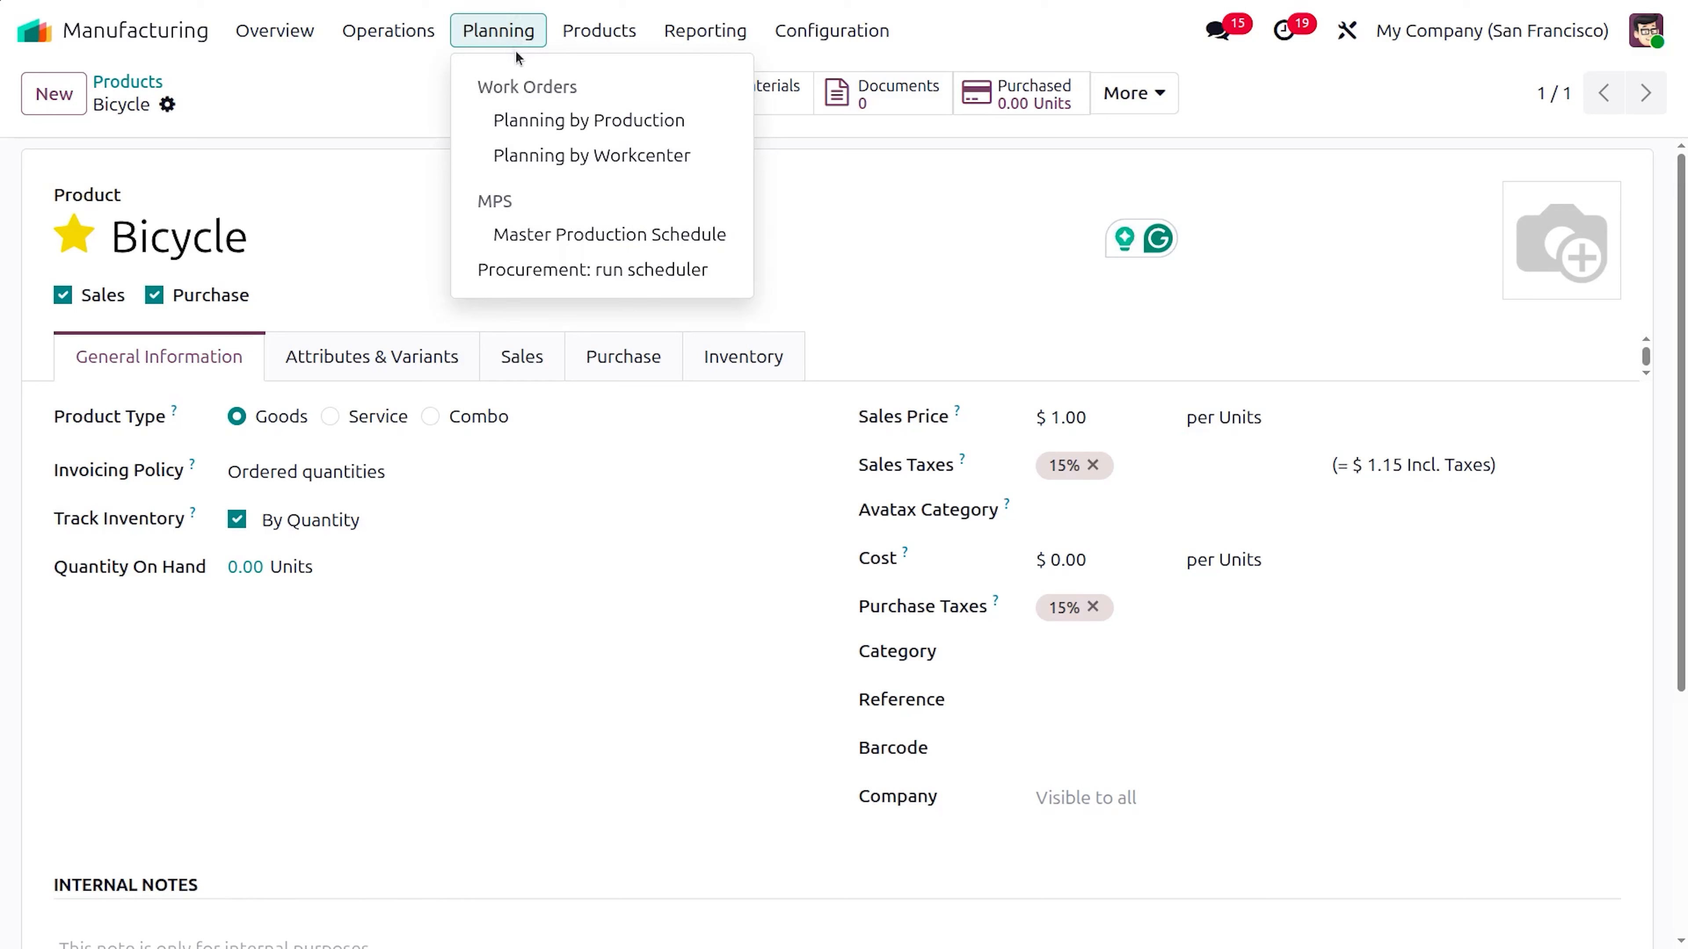
click(606, 238)
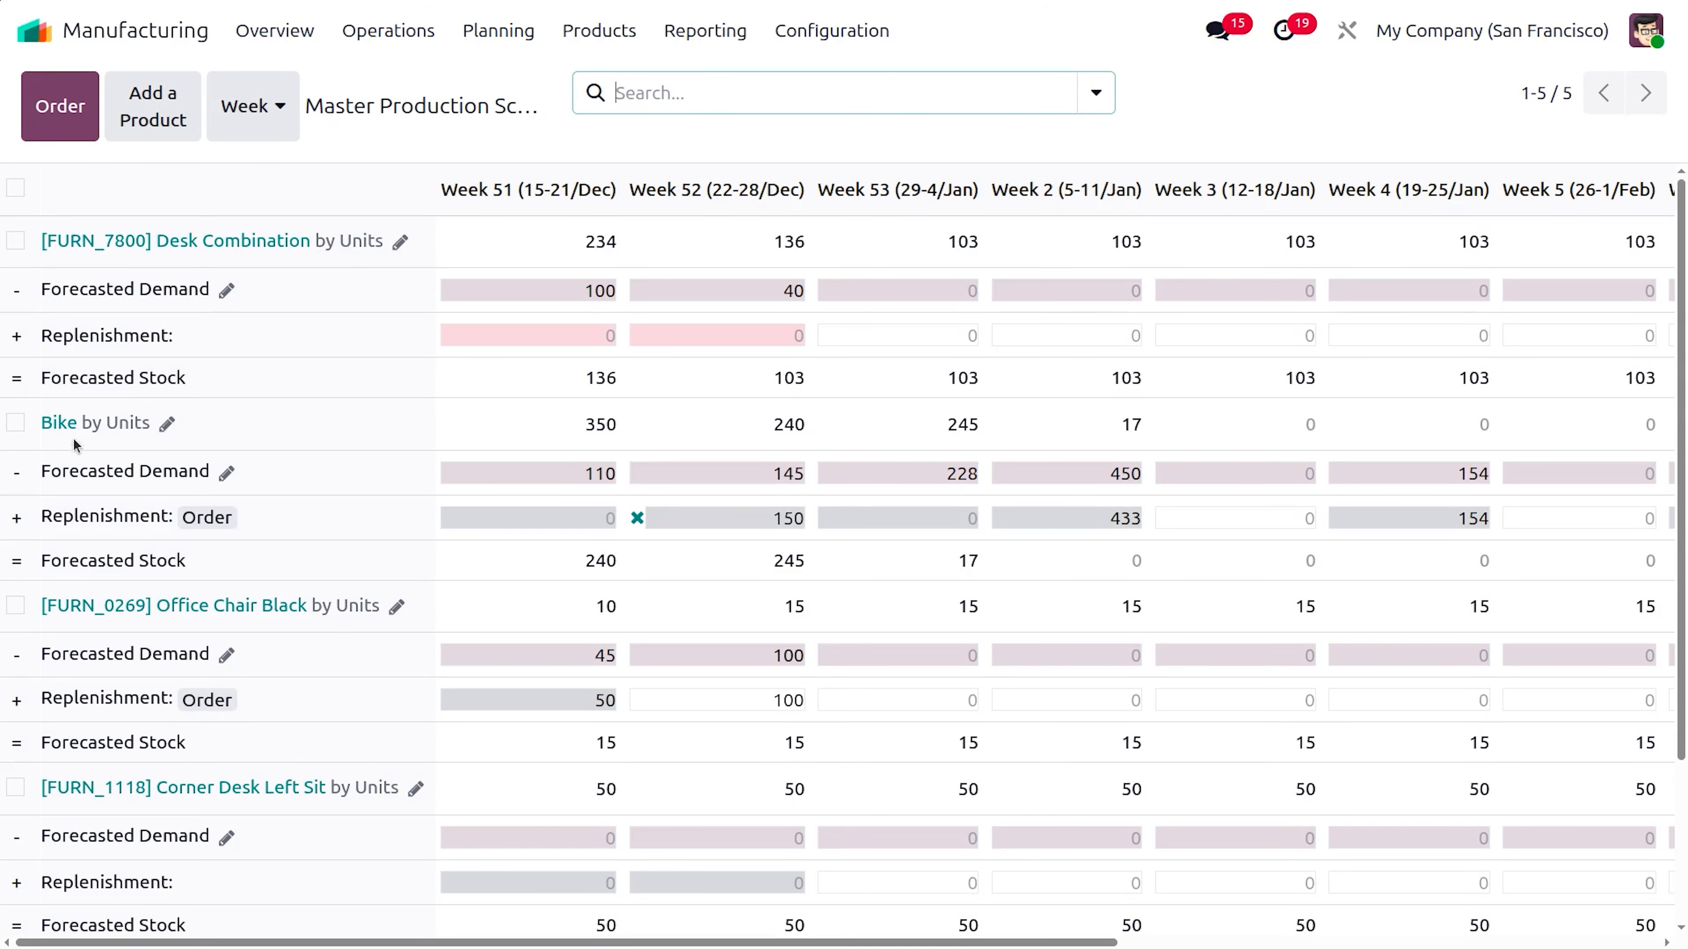
scroll(141, 615, down, 3)
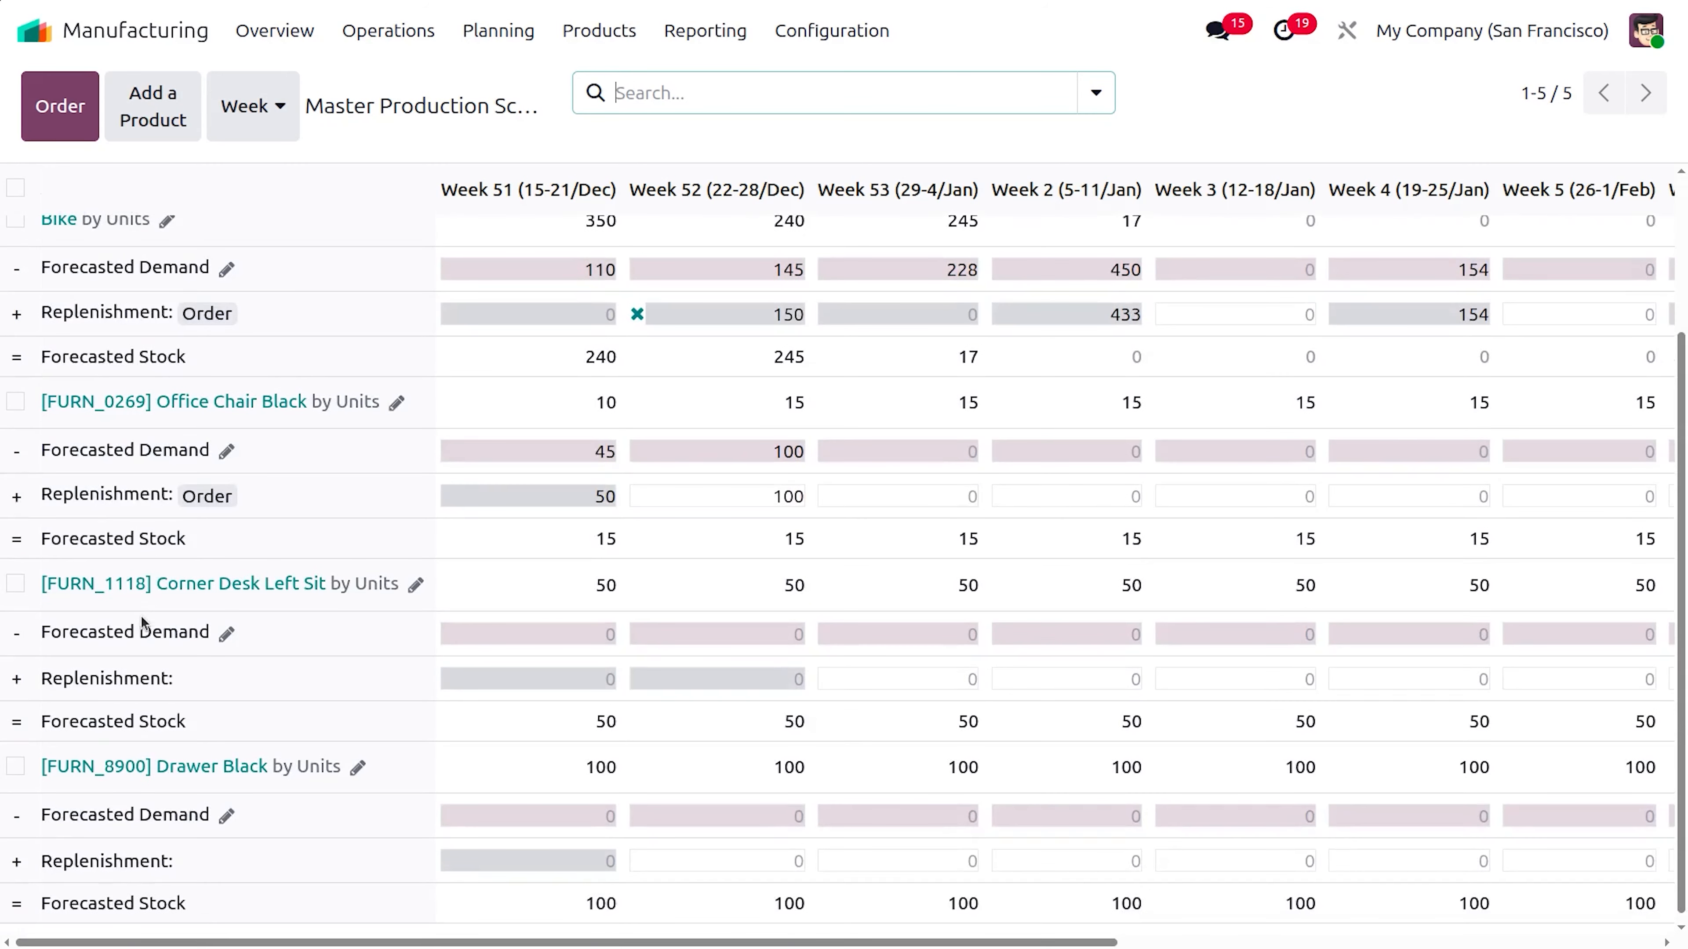
scroll(141, 616, down, 1)
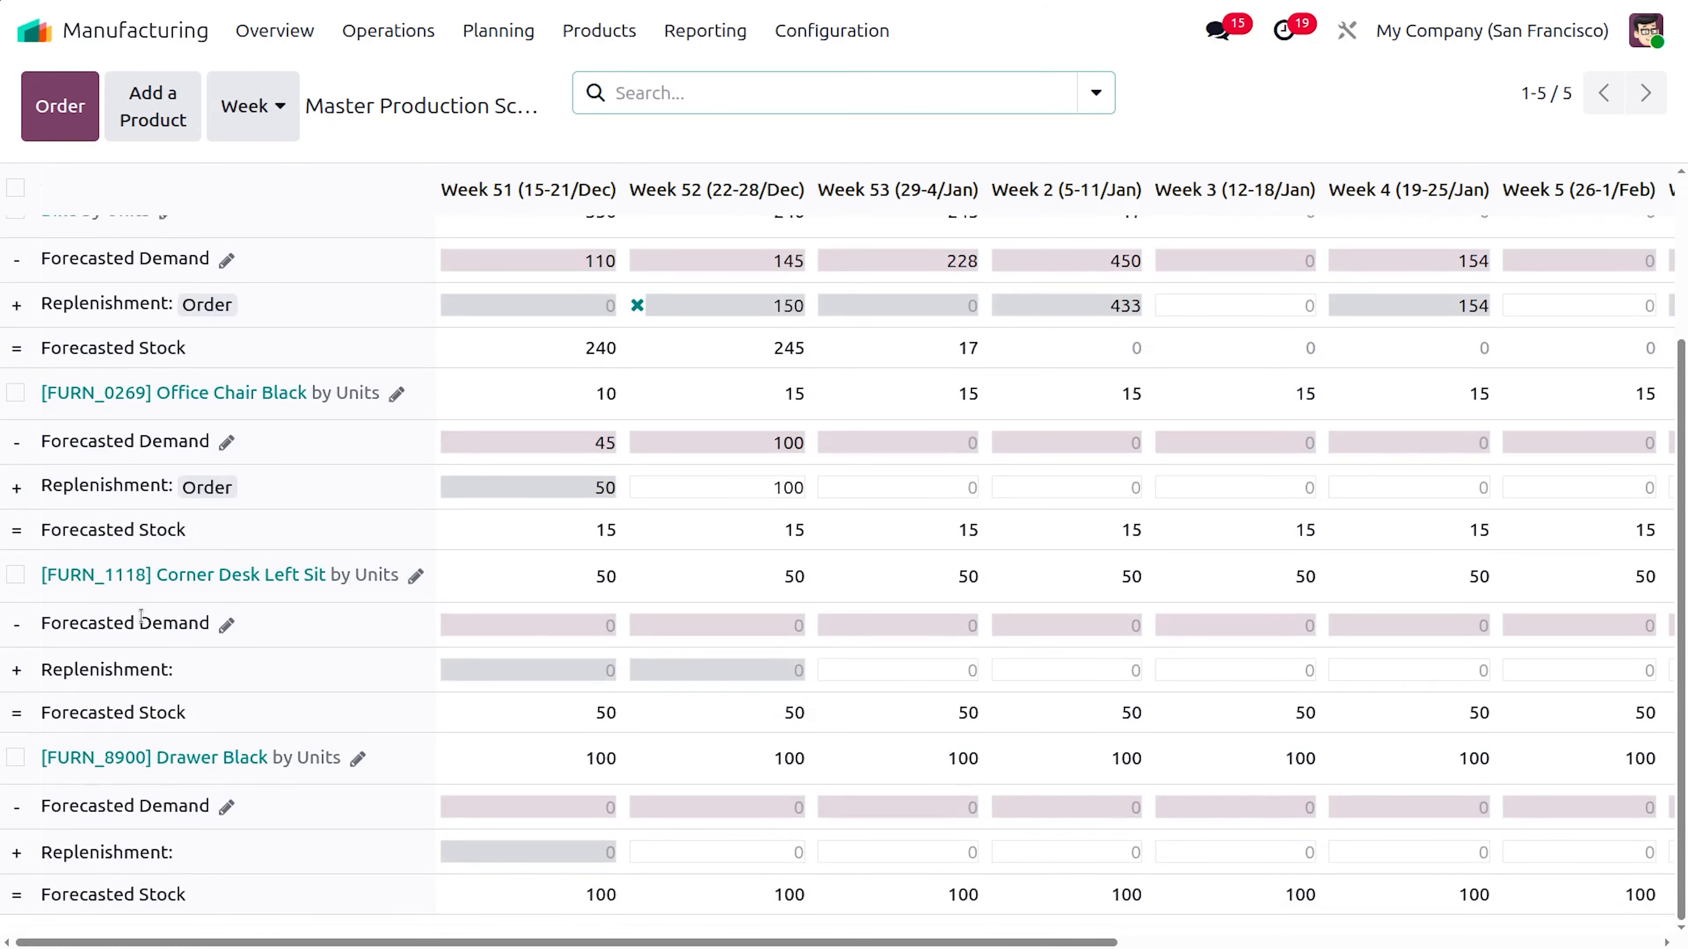
scroll(142, 622, up, 3)
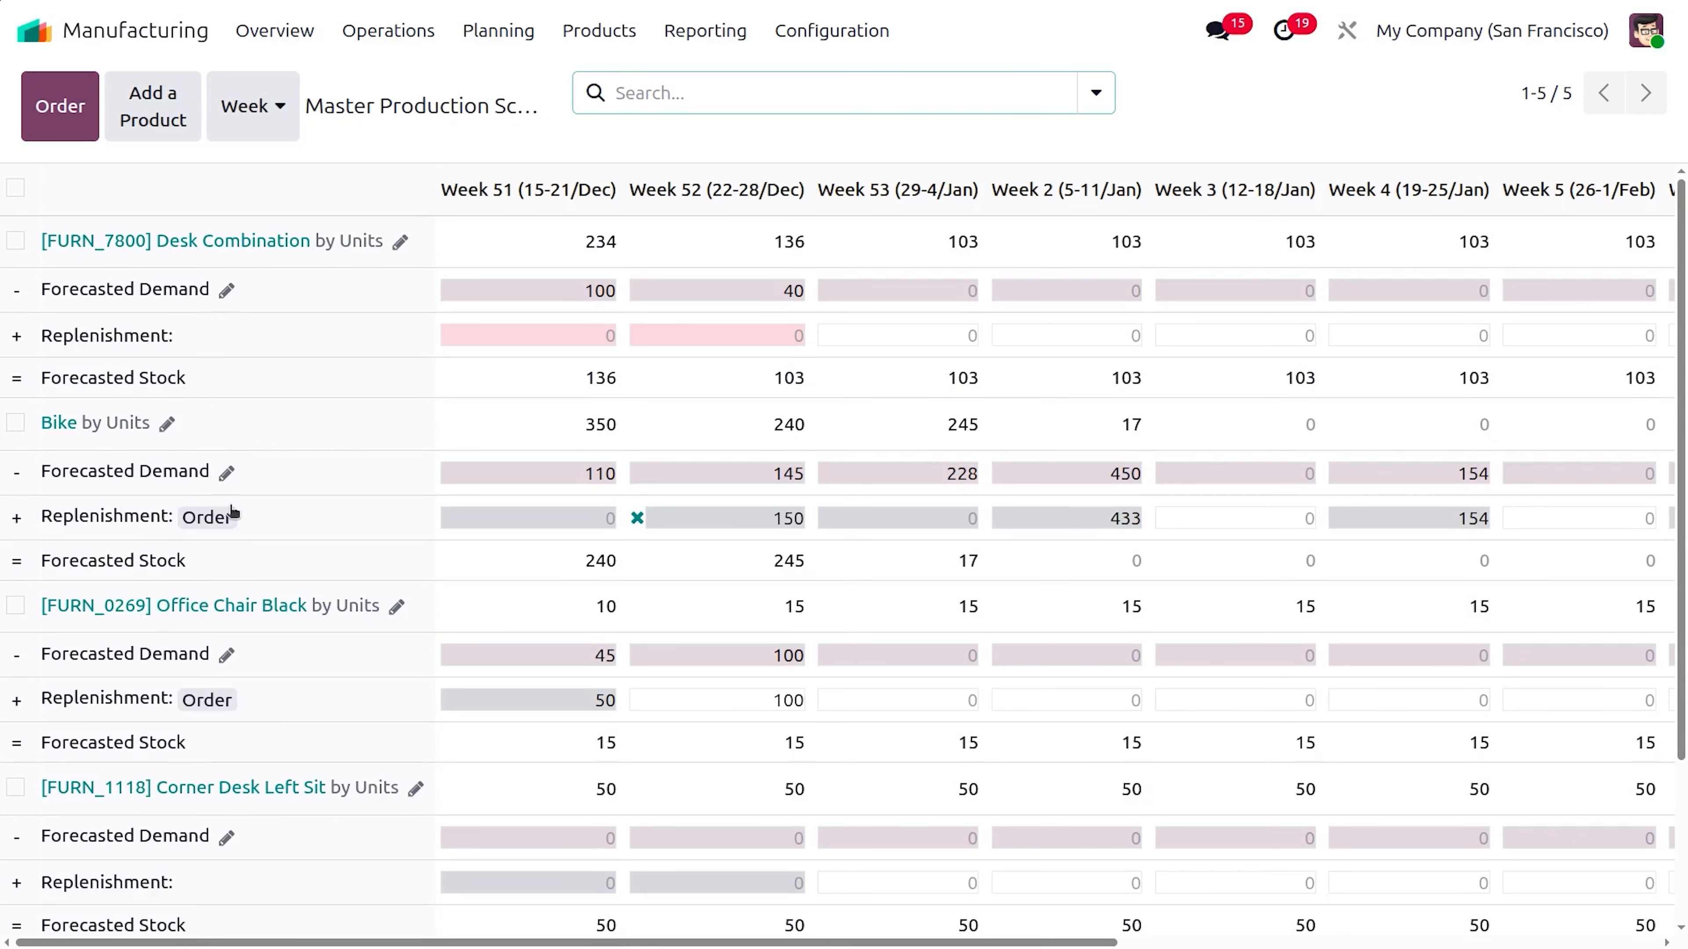
Add the Bicycle to the Master Production Schedule with the Buy route, keeping the proposed vendor and Manual trigger.
click(148, 98)
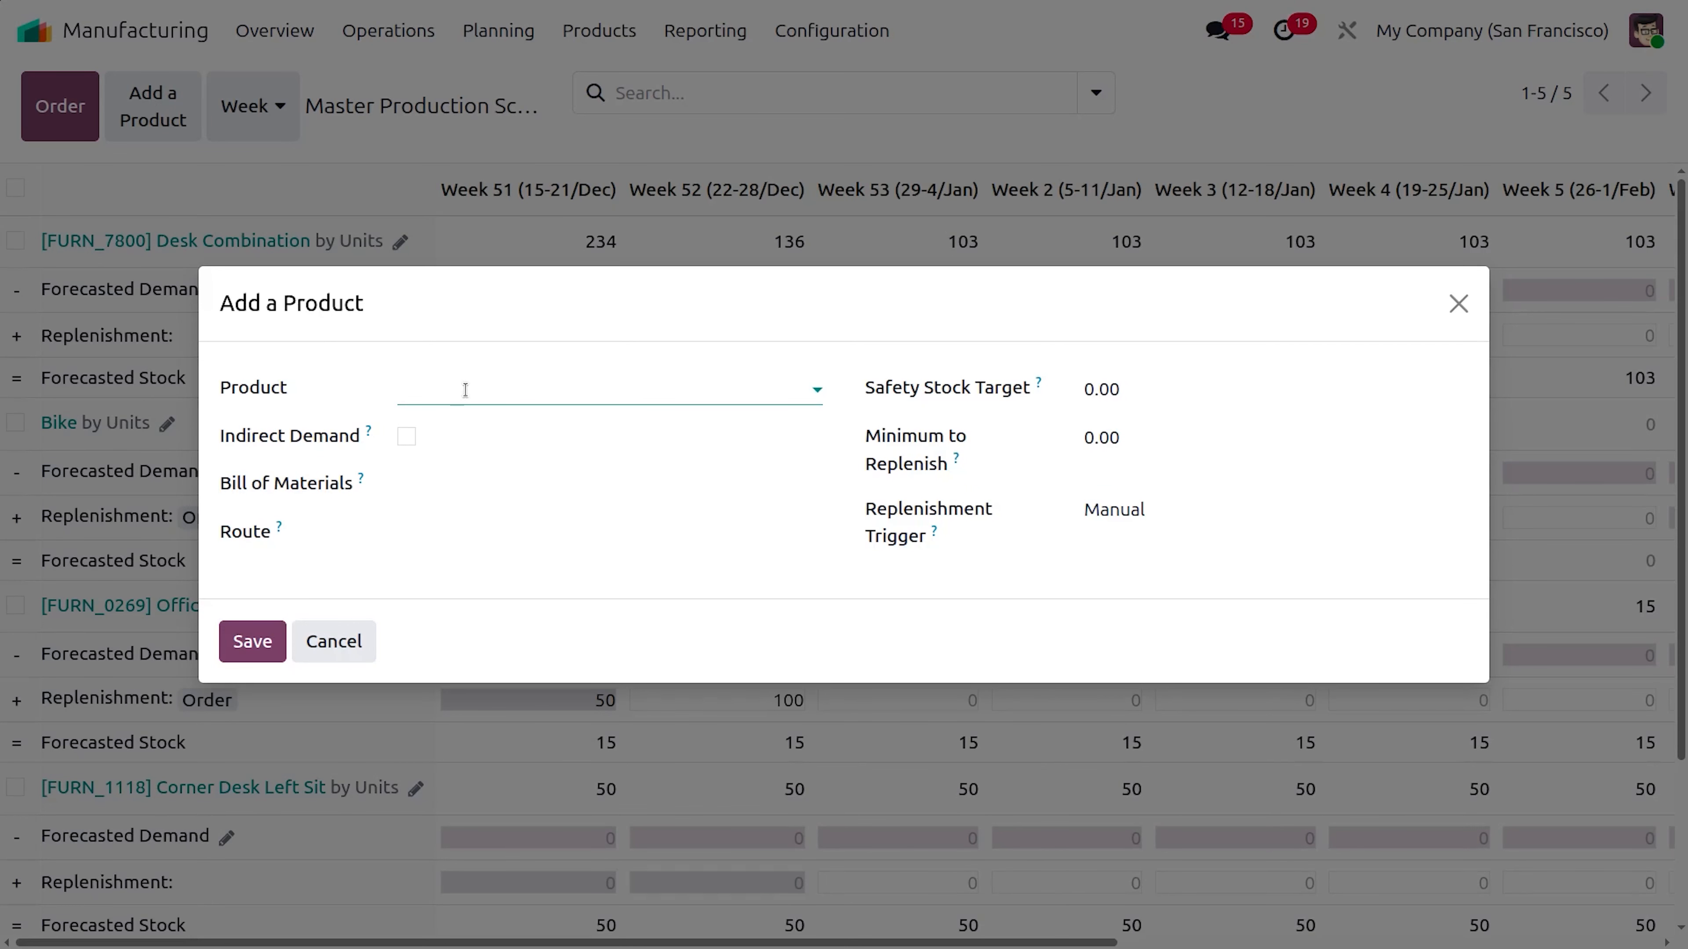
click(465, 389)
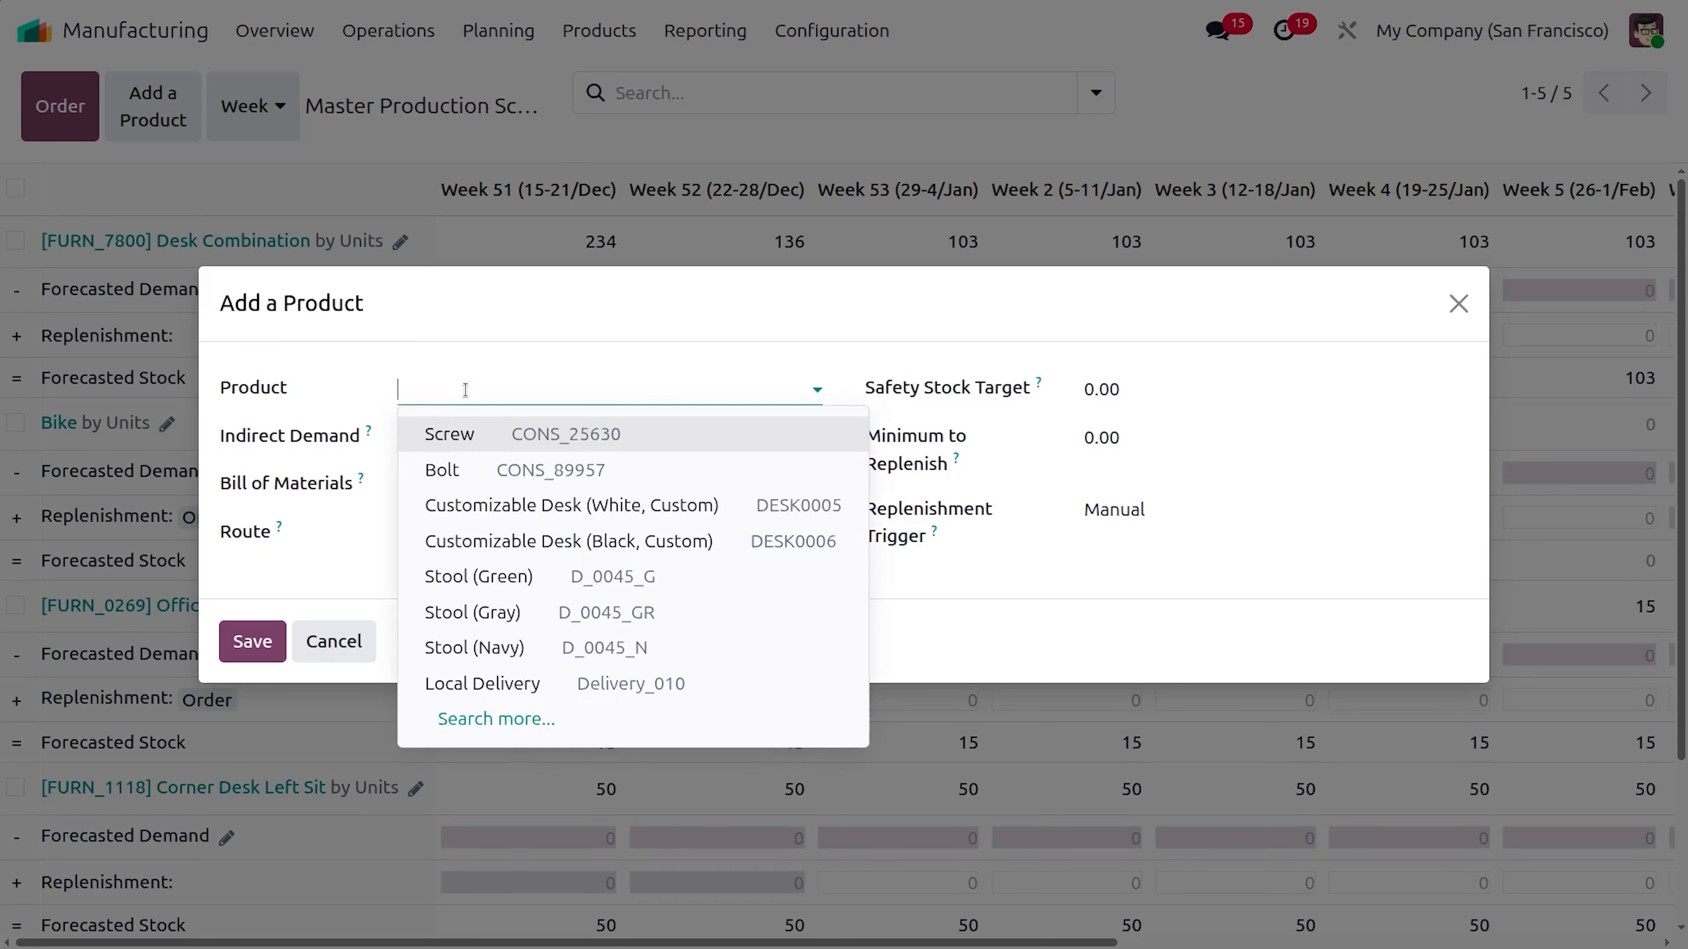
text(bic)
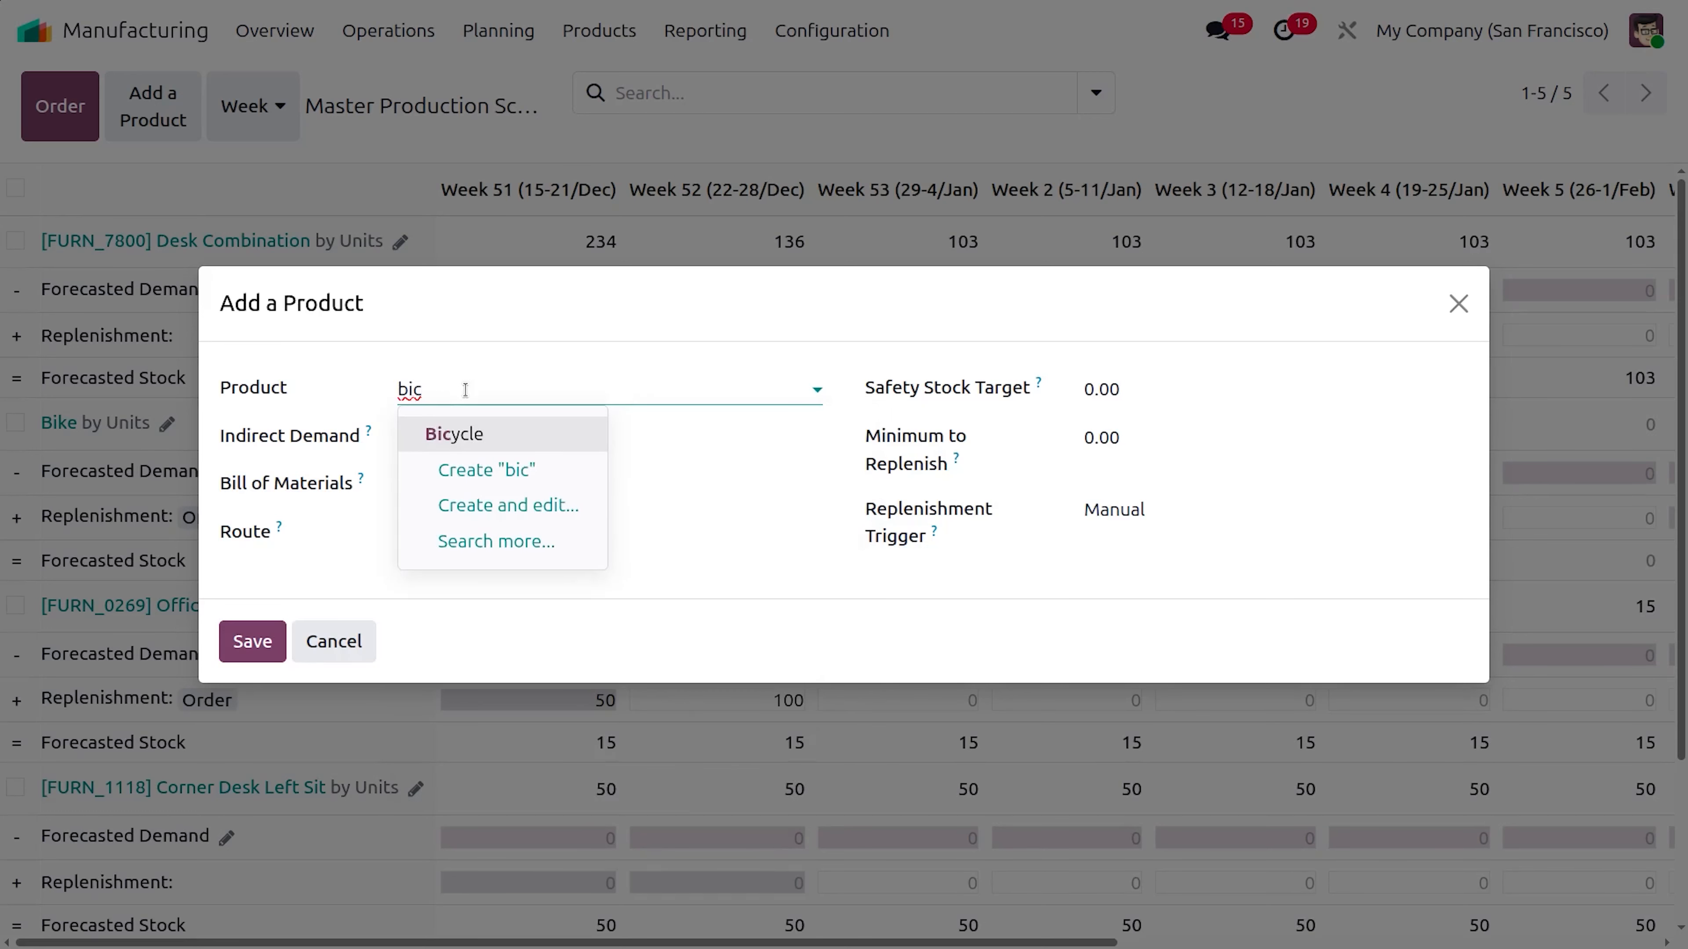
key(Return)
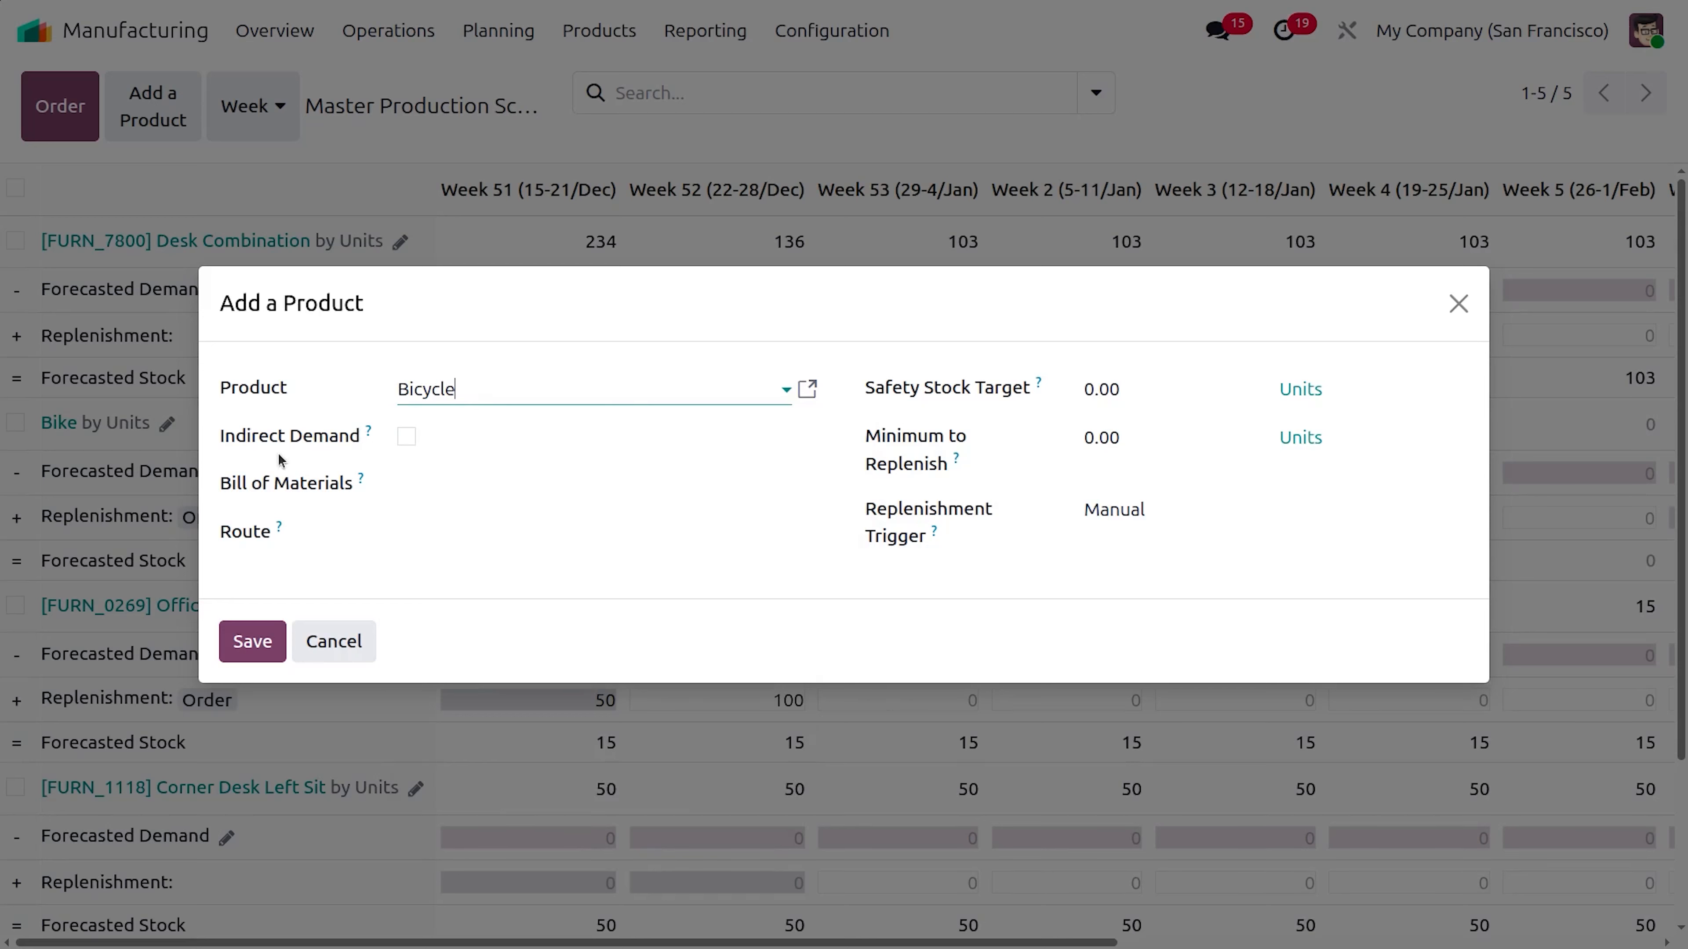
mouse_move(368, 440)
click(428, 533)
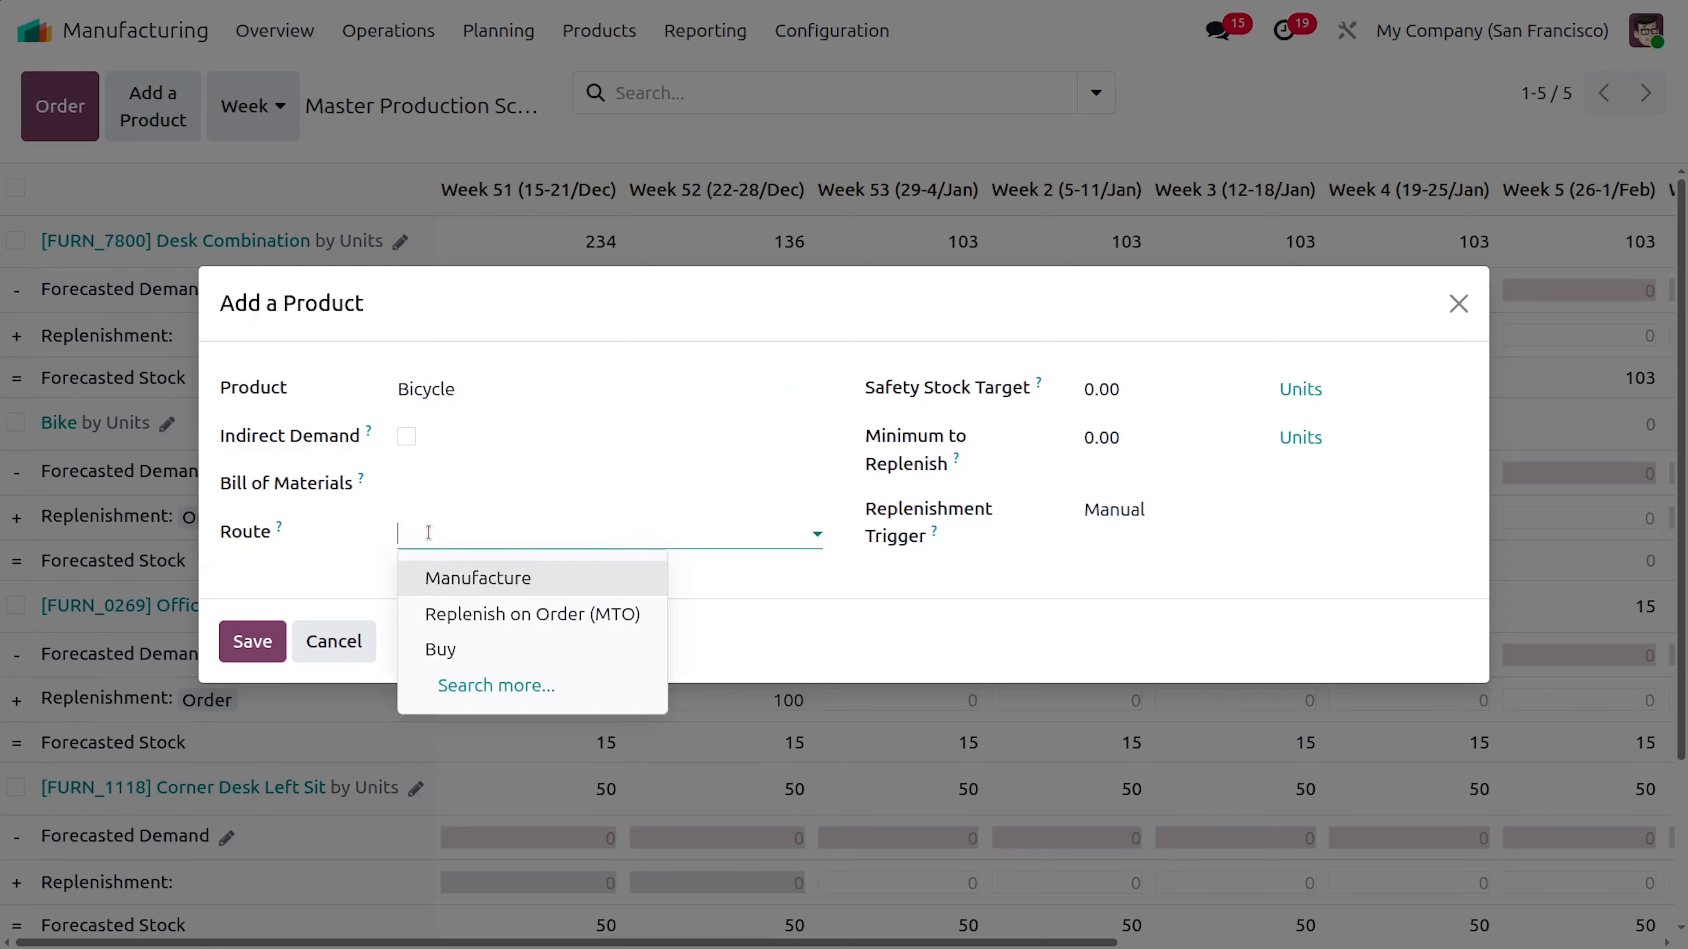
click(463, 650)
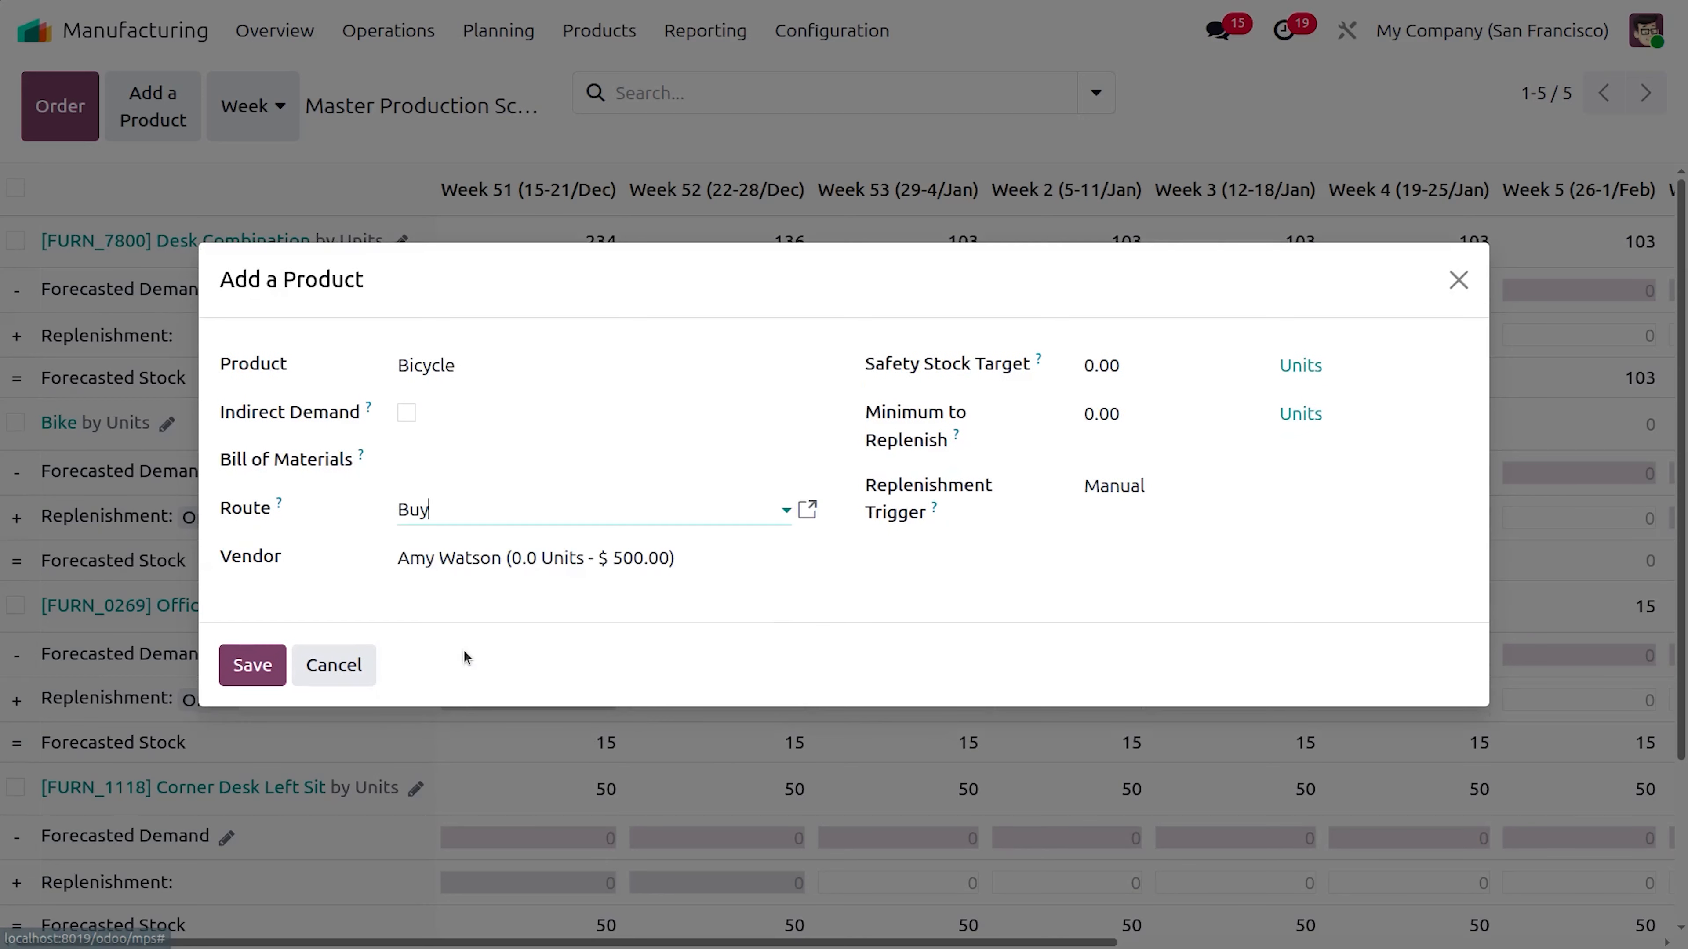
click(433, 603)
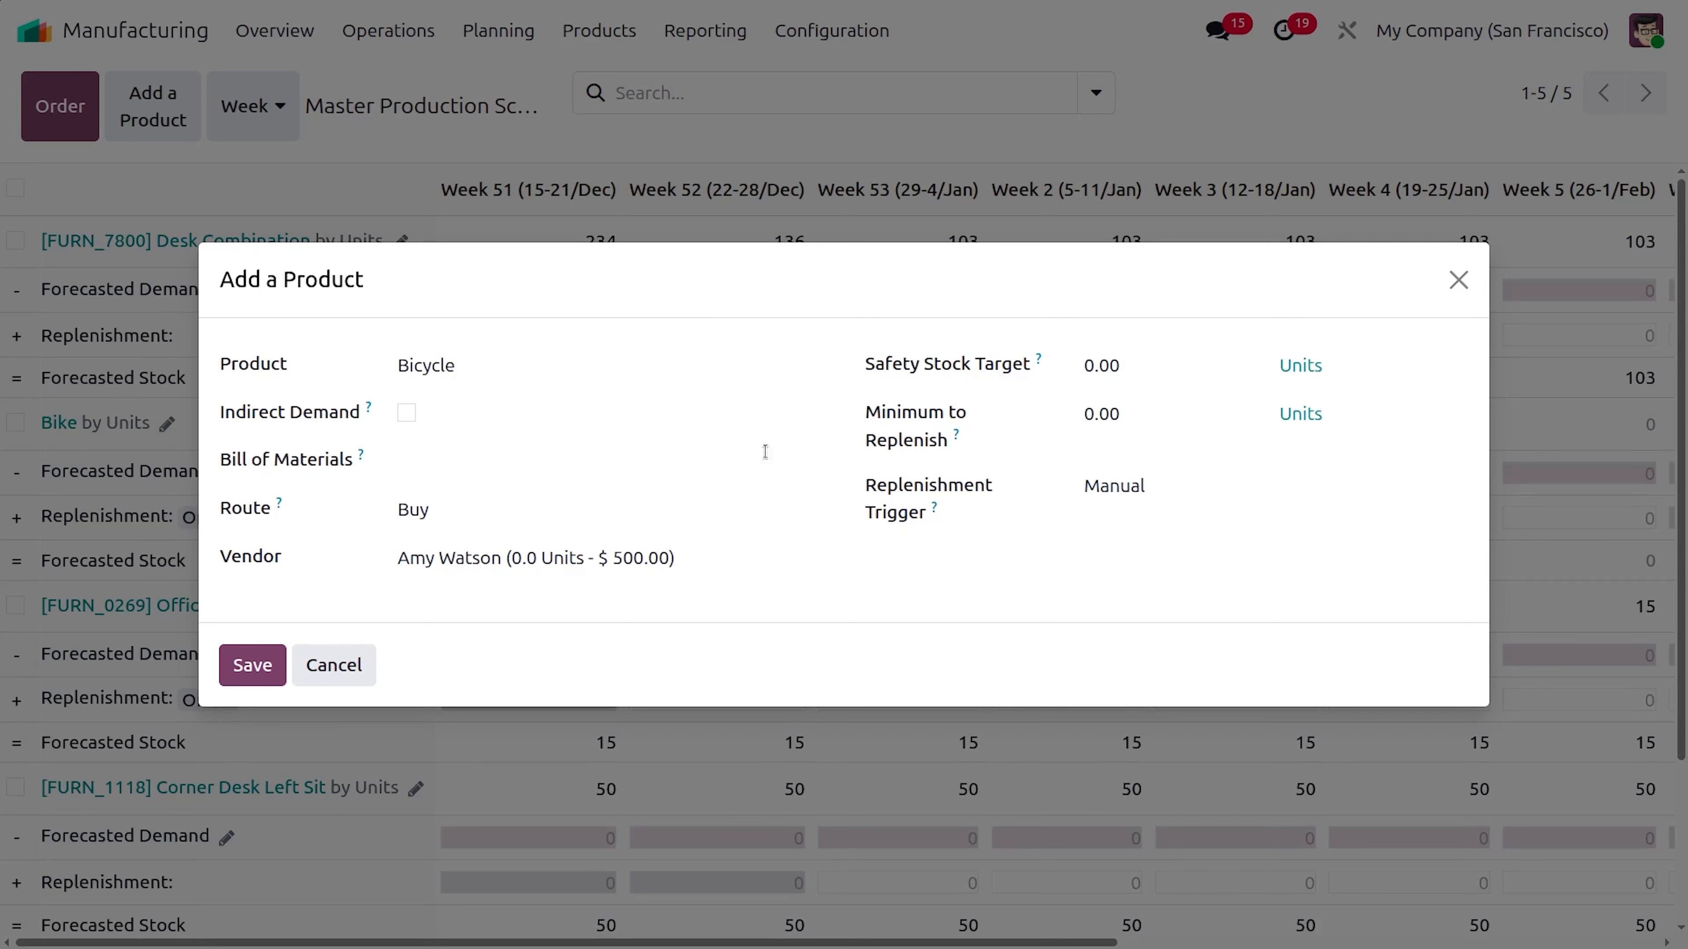
click(258, 665)
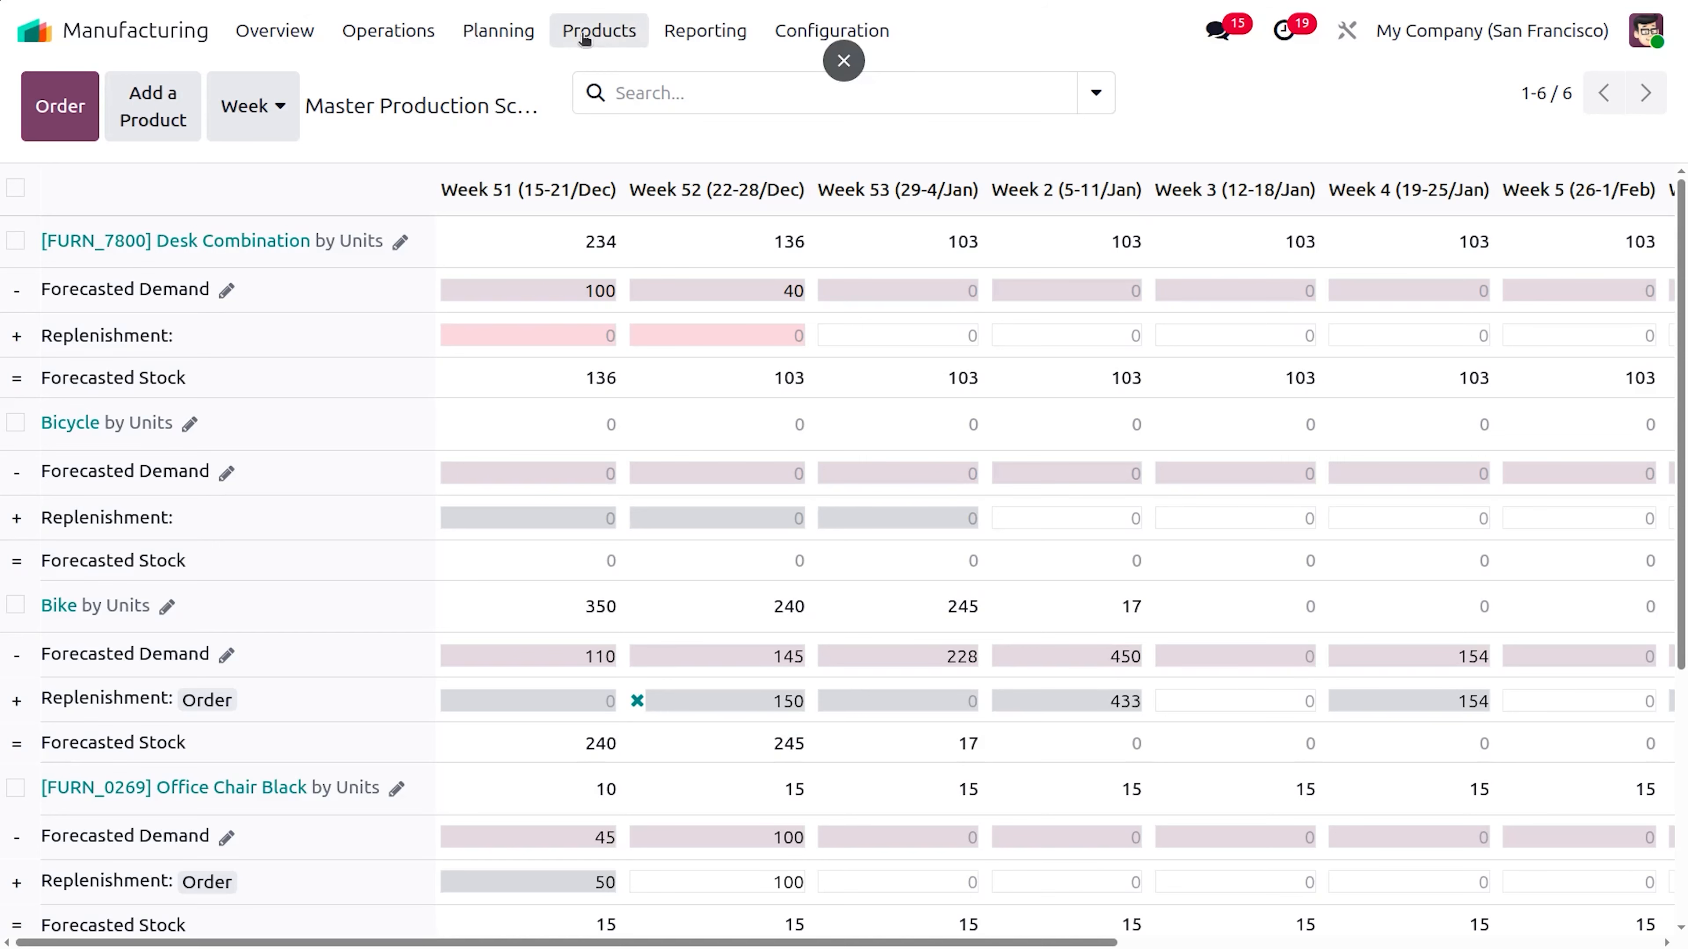
Record 350 units of the Bicycle on hand in WH/Stock and return to the Master Production Schedule.
click(607, 32)
click(629, 79)
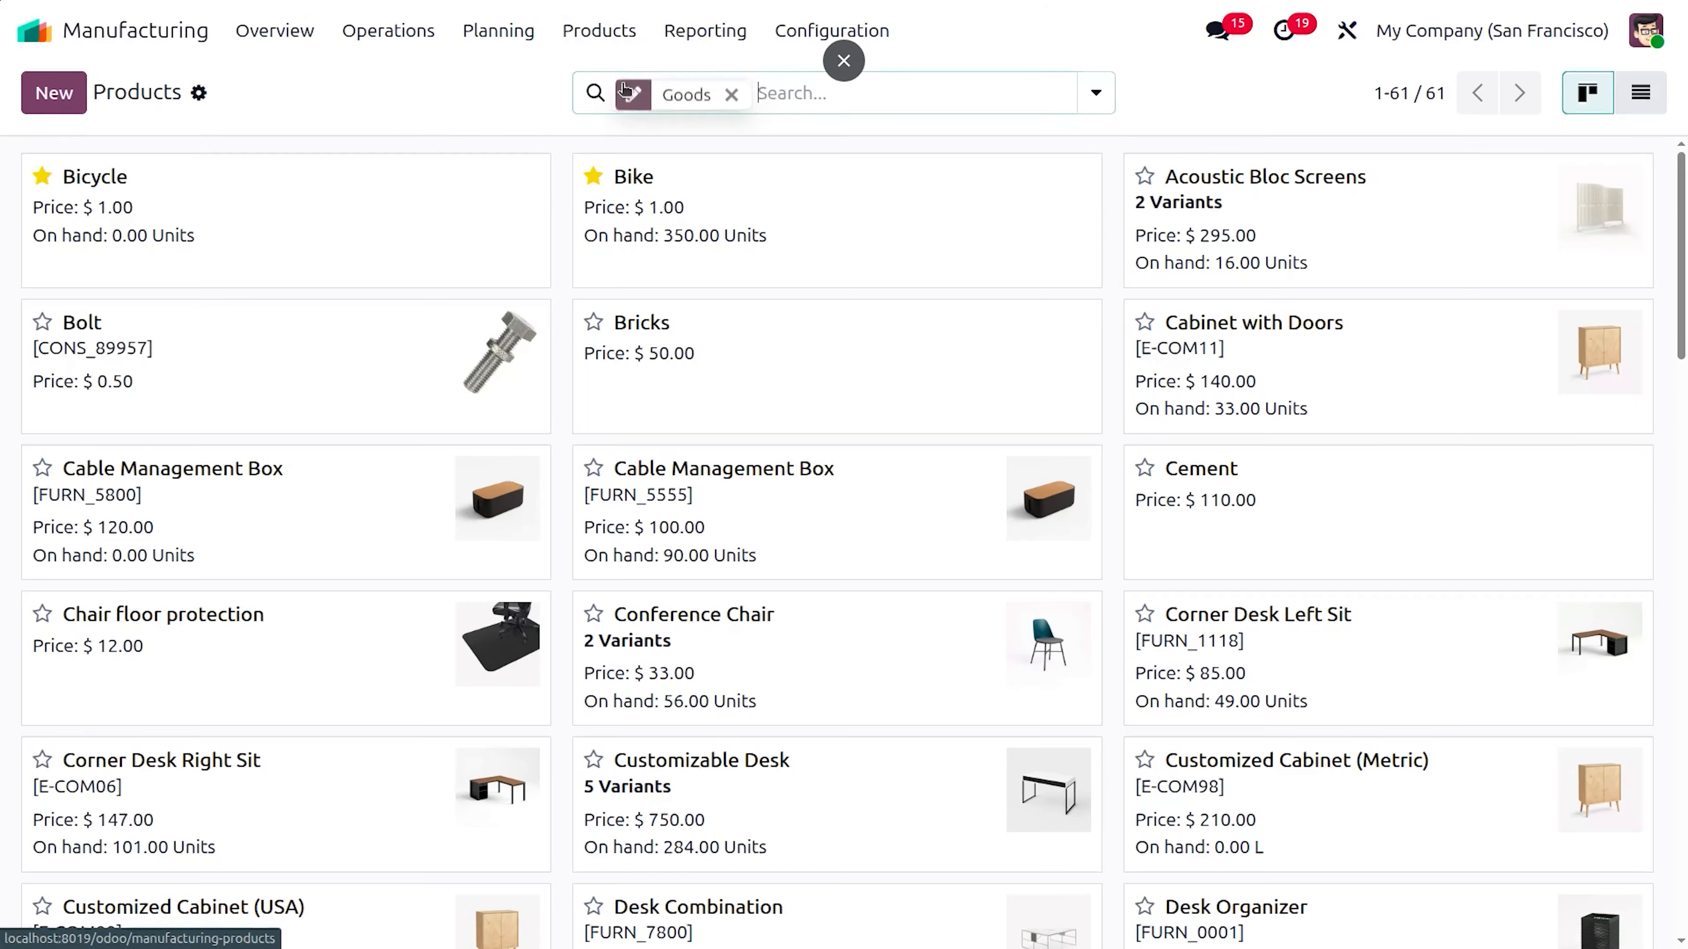
click(321, 219)
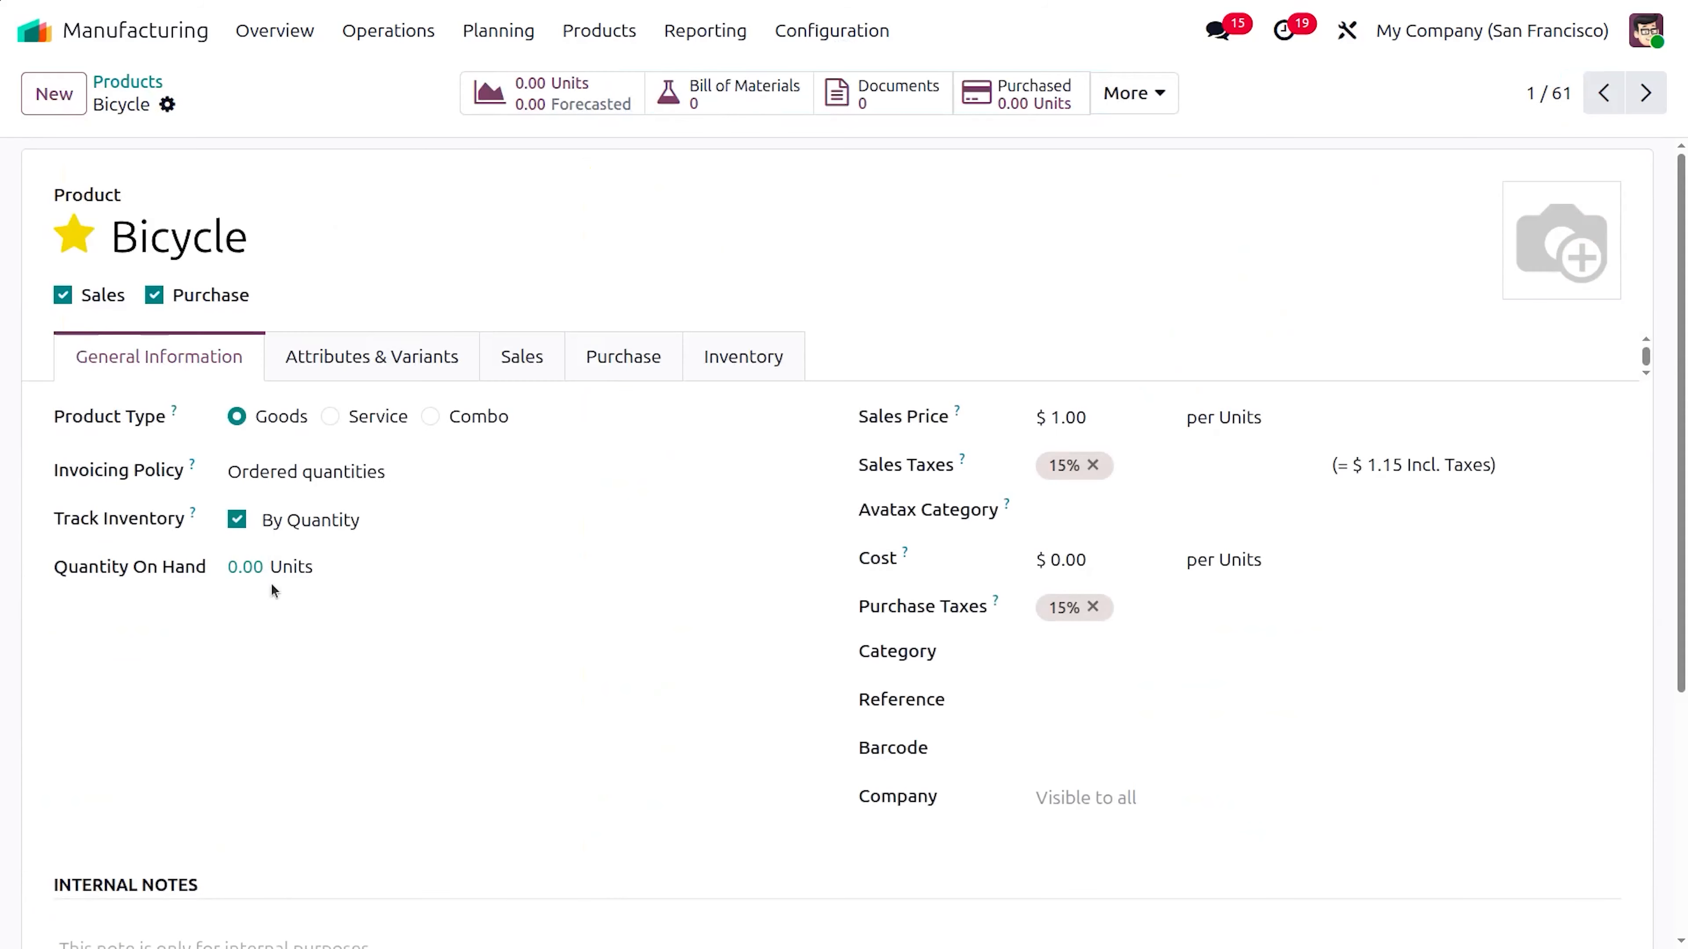
click(257, 570)
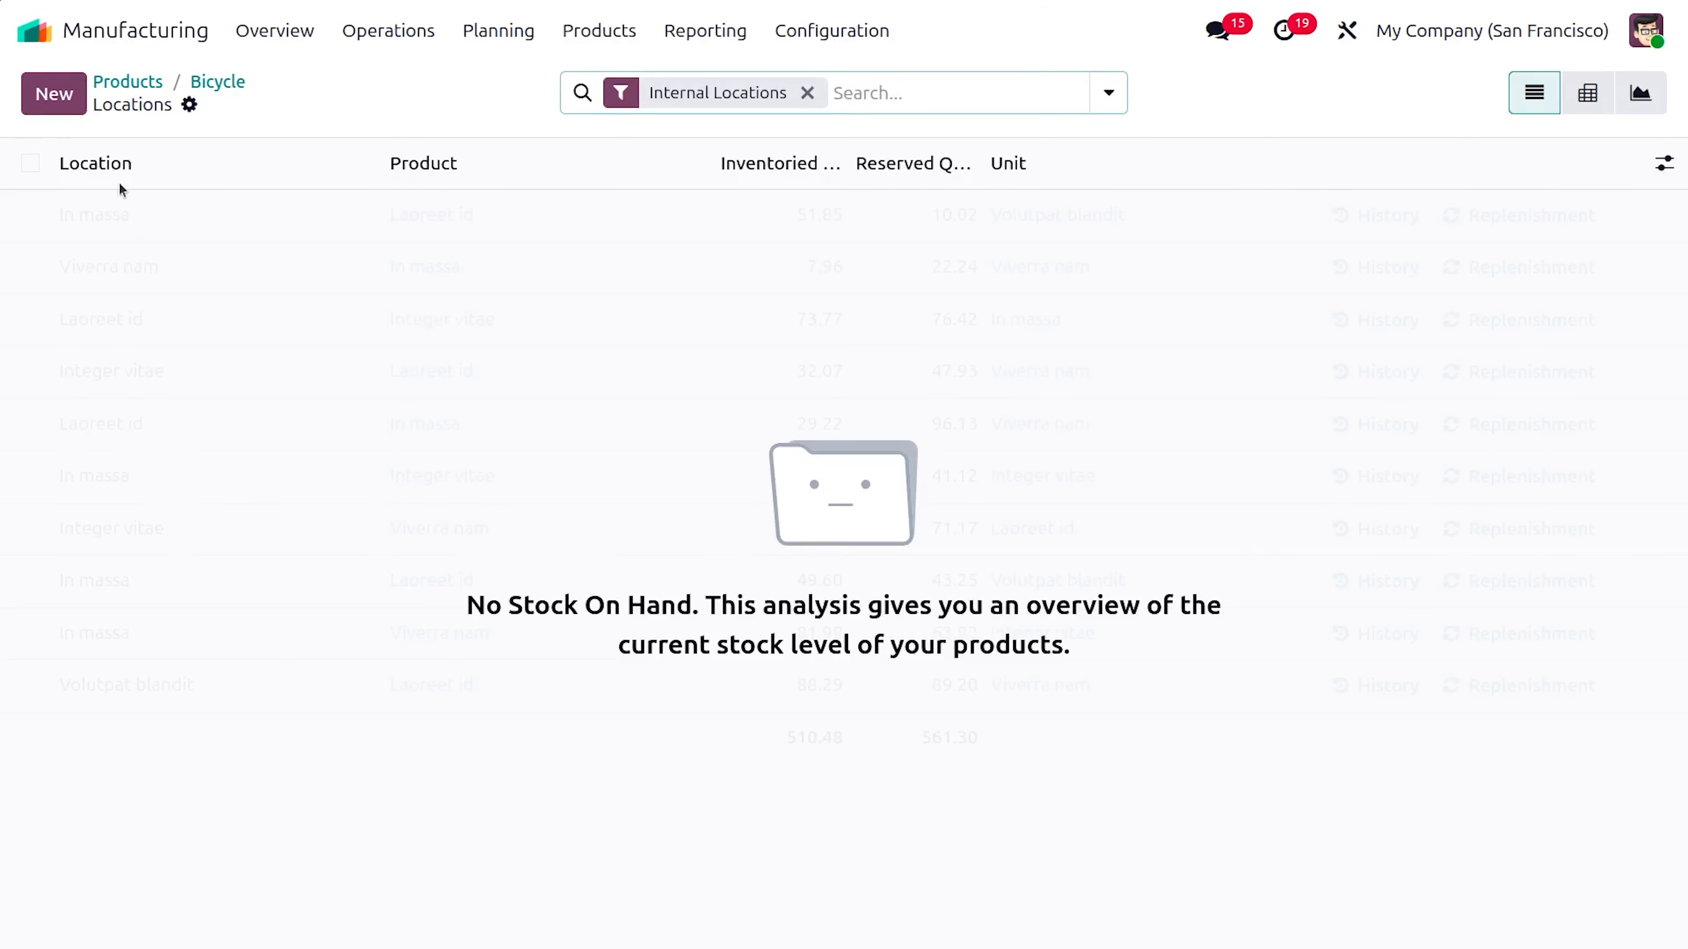
click(57, 112)
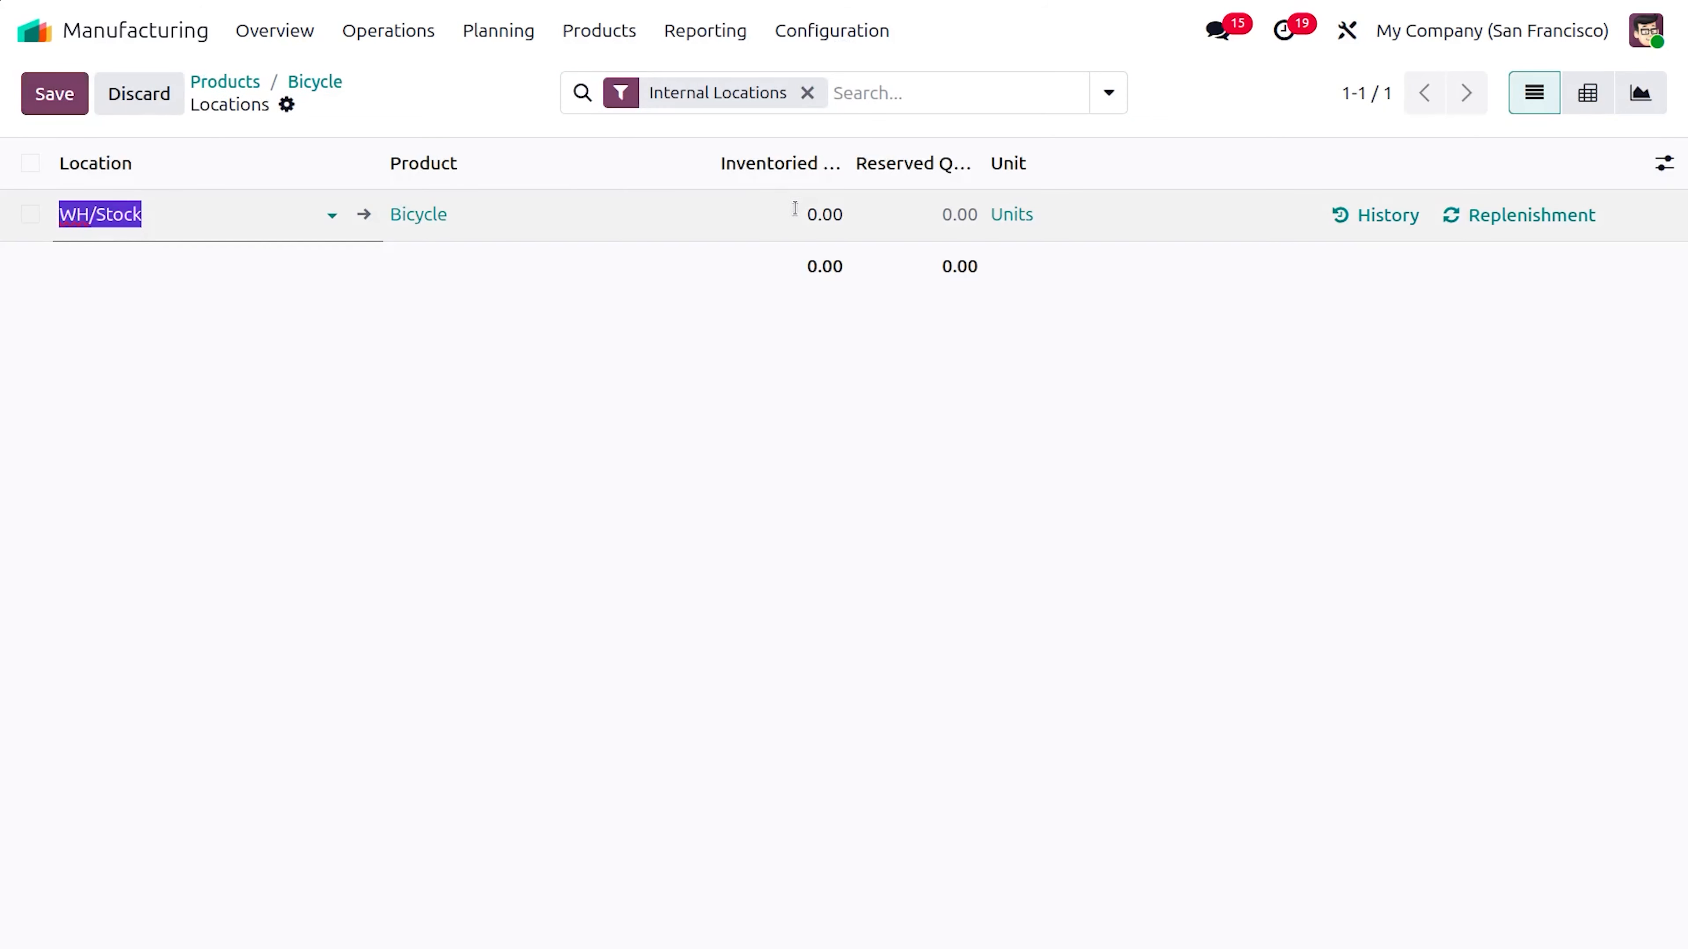
click(818, 213)
text(0)
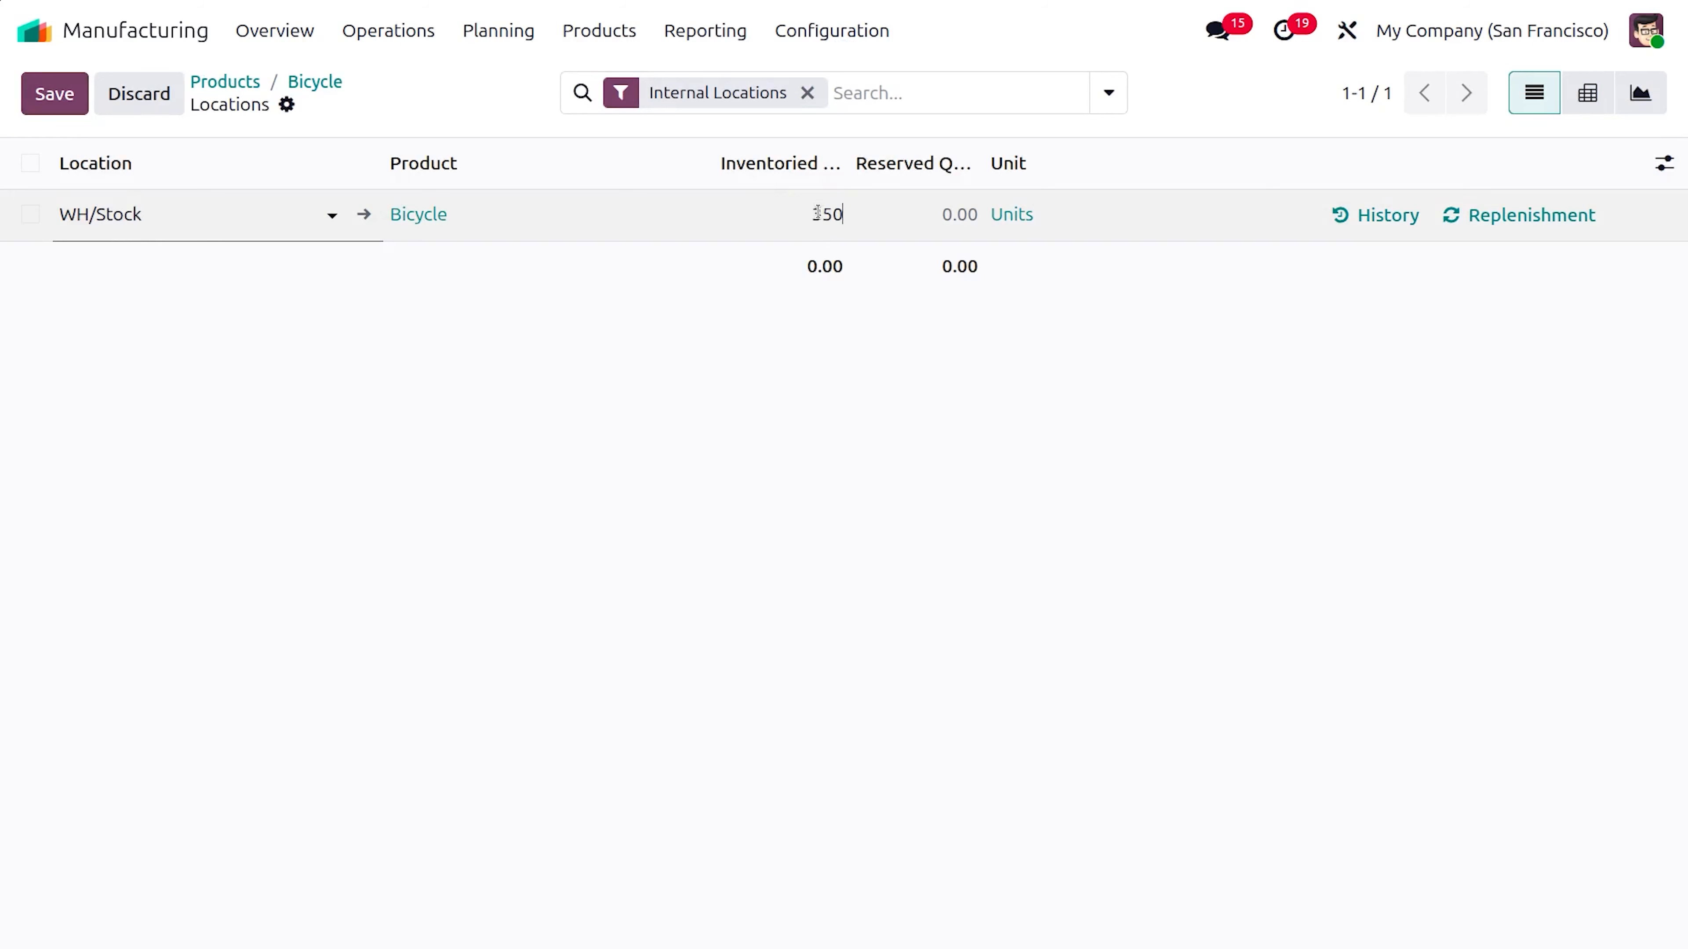
click(510, 551)
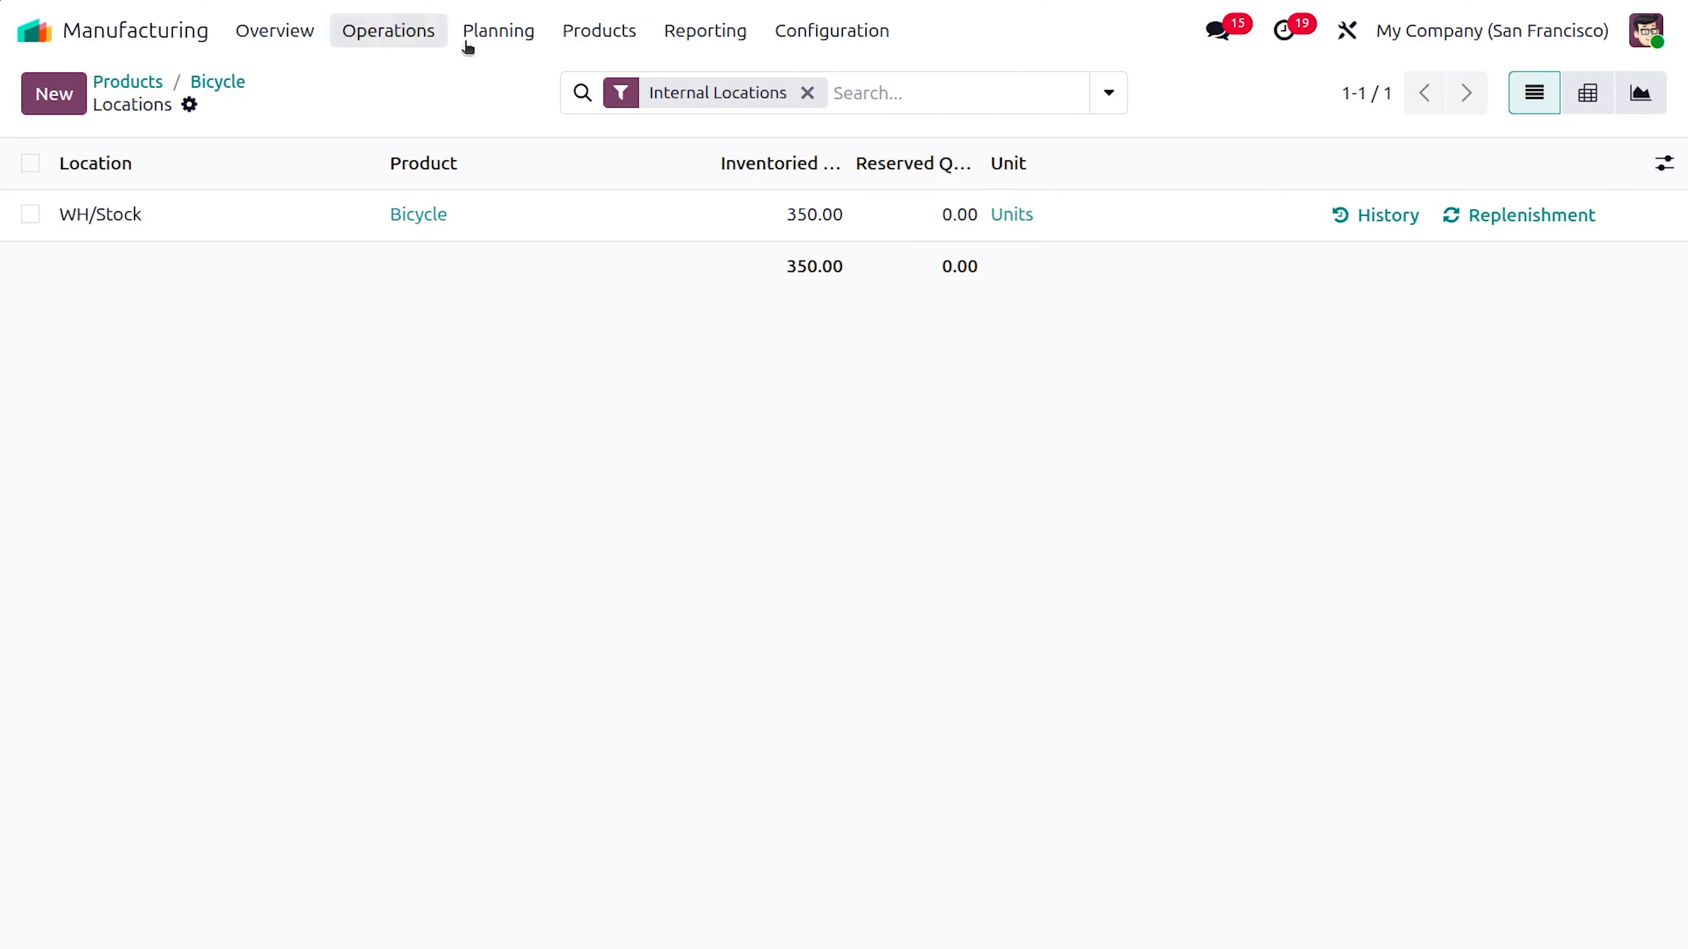
click(523, 36)
click(539, 241)
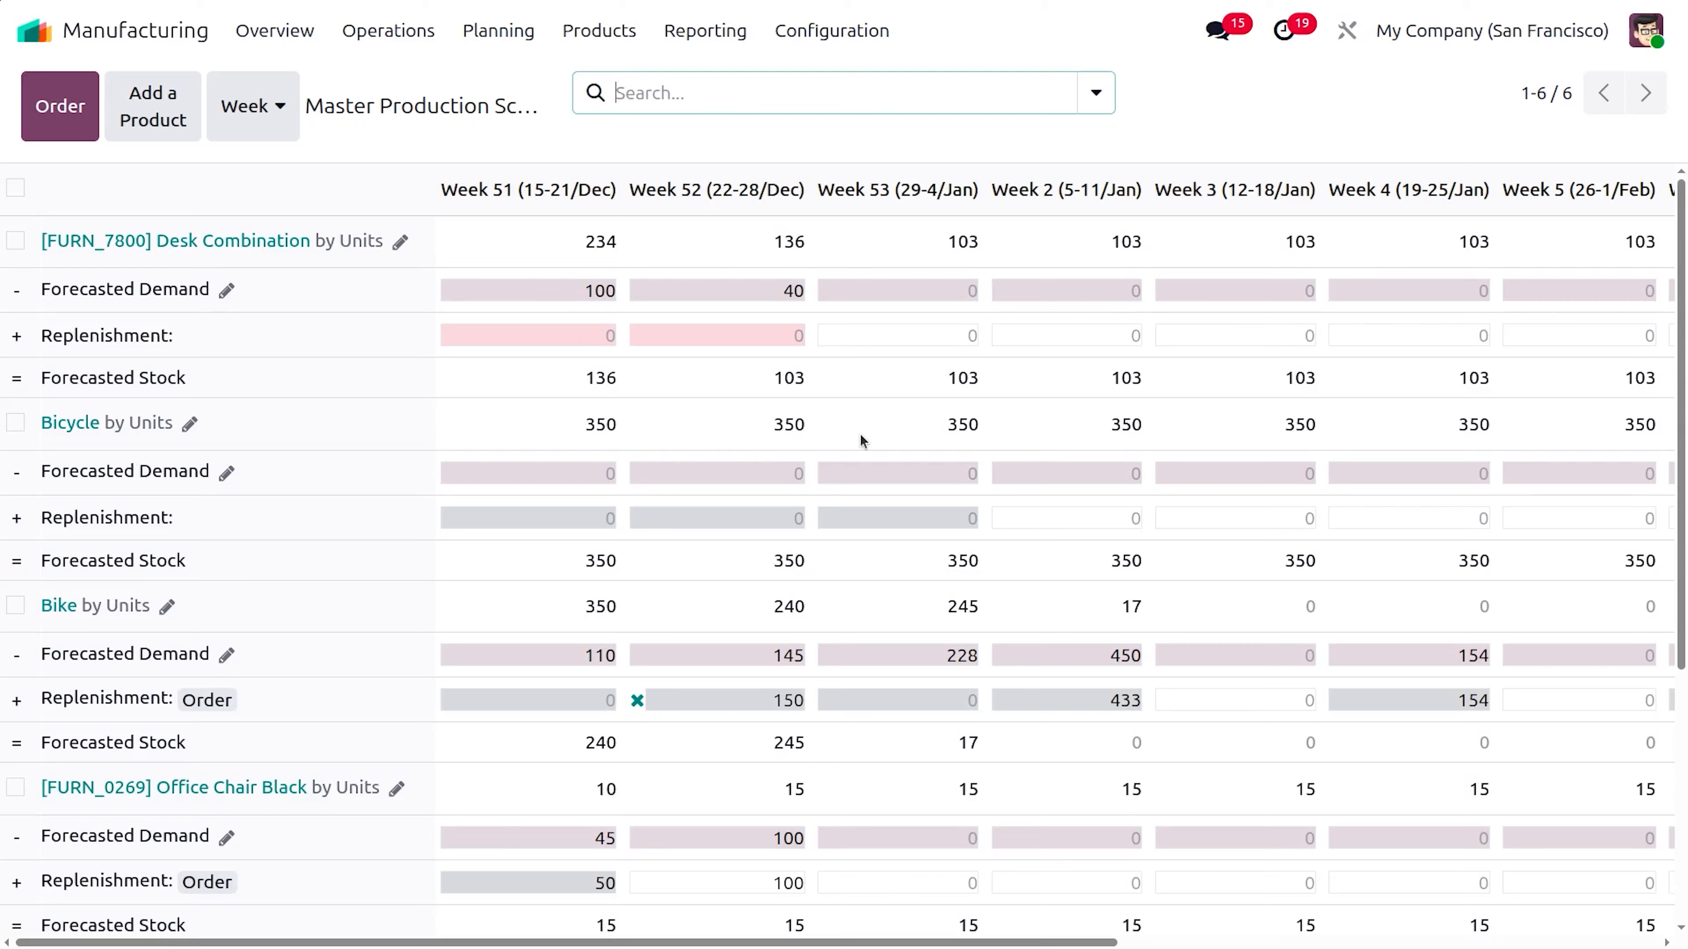
Set the Bicycle's forecasted demand to 110 for Week 51 and 145 for Week 52.
scroll(860, 433, right, 10)
scroll(860, 433, left, 10)
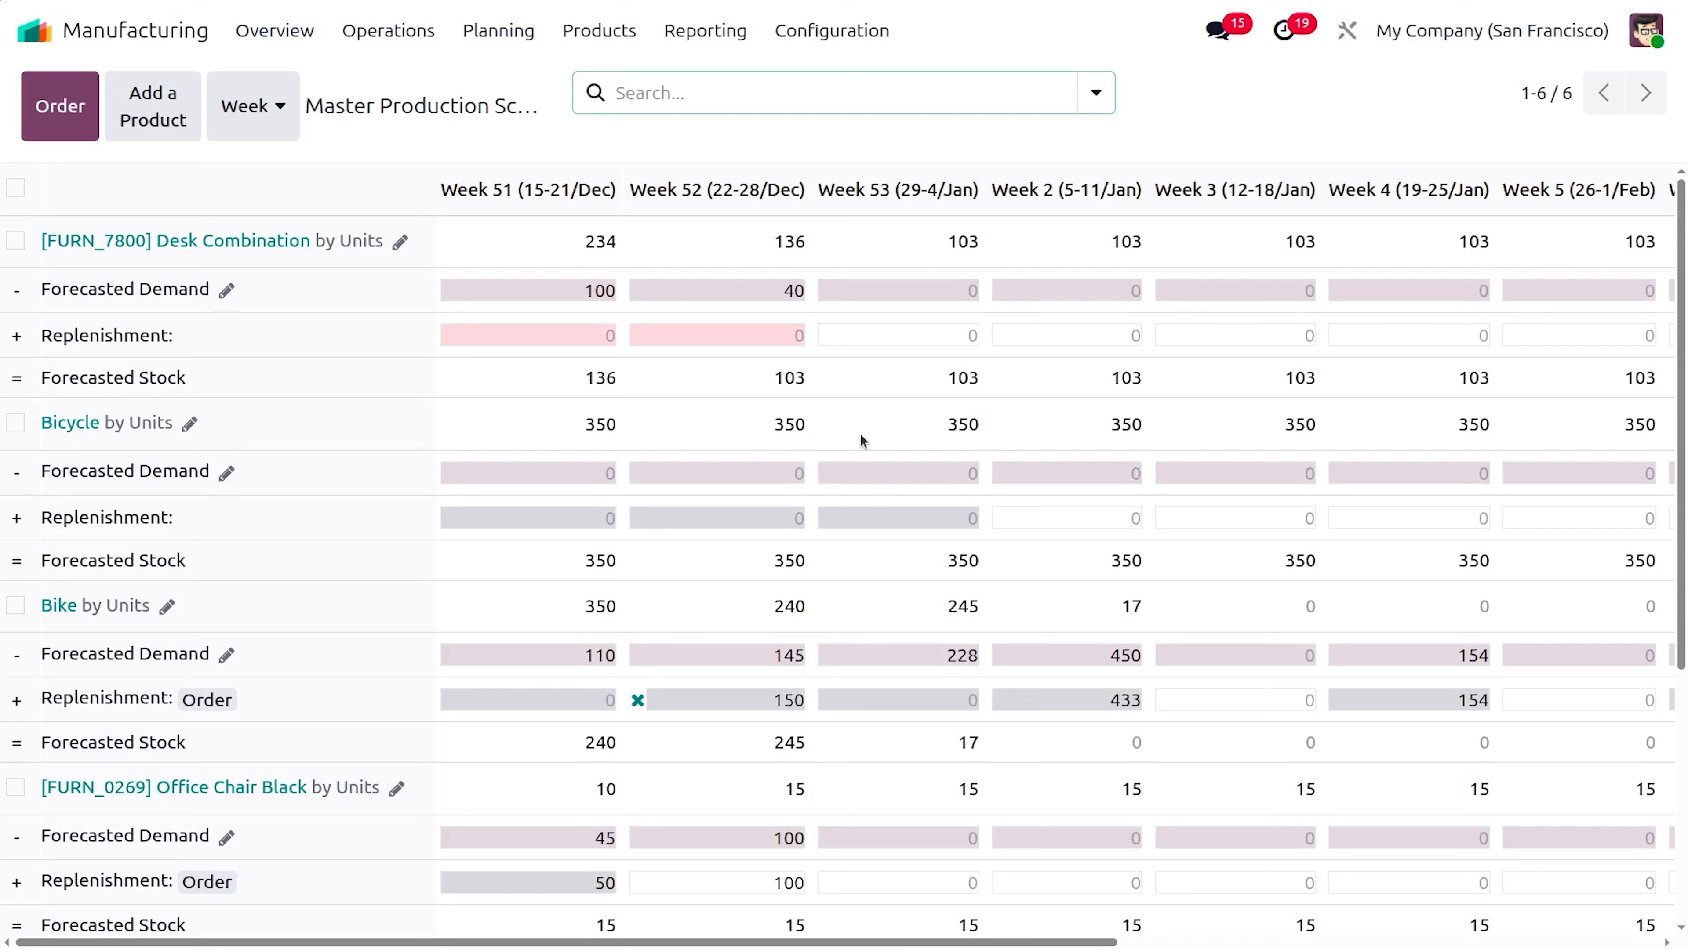
click(600, 476)
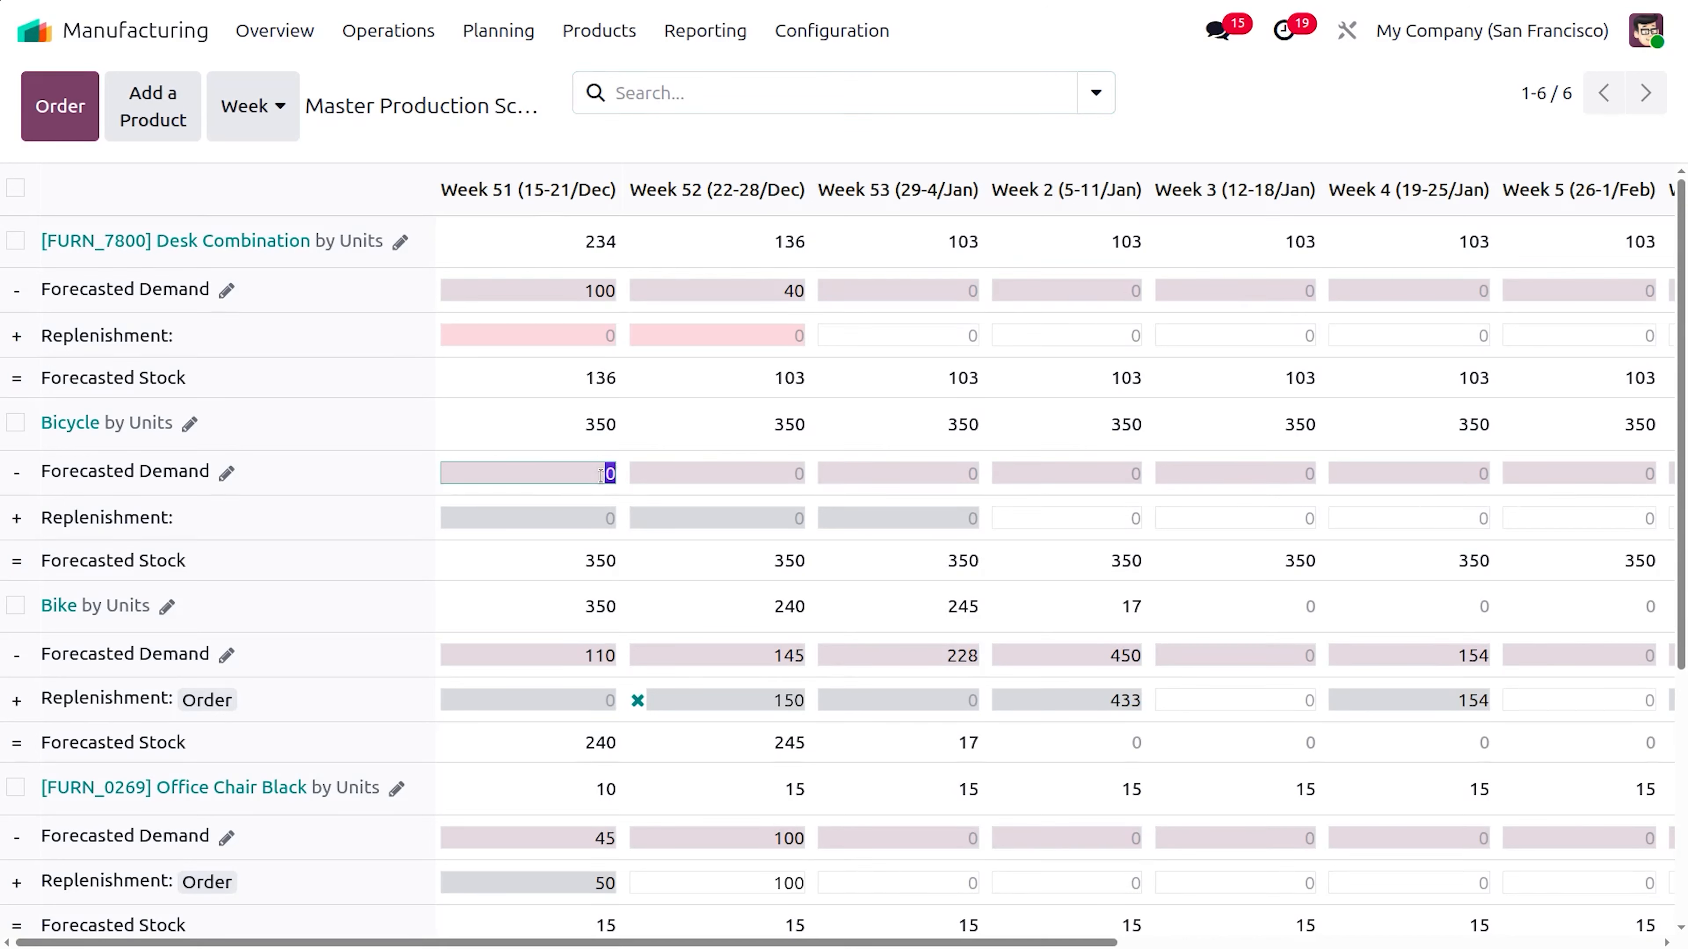
text(110)
click(783, 475)
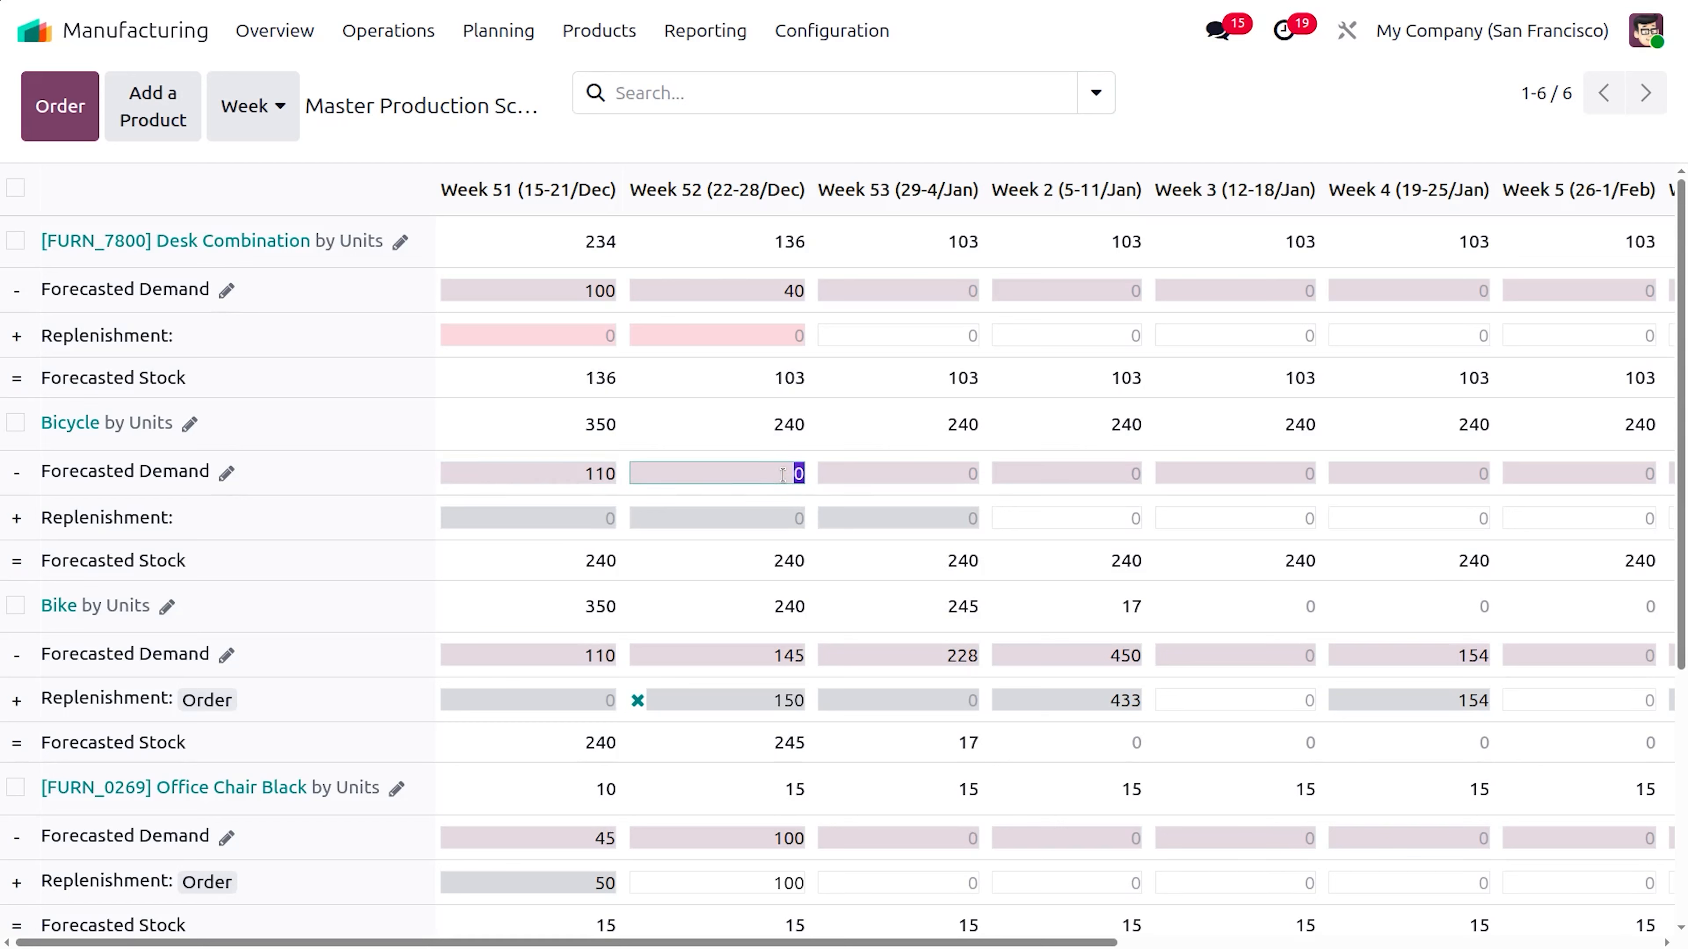
text(145)
key(Tab)
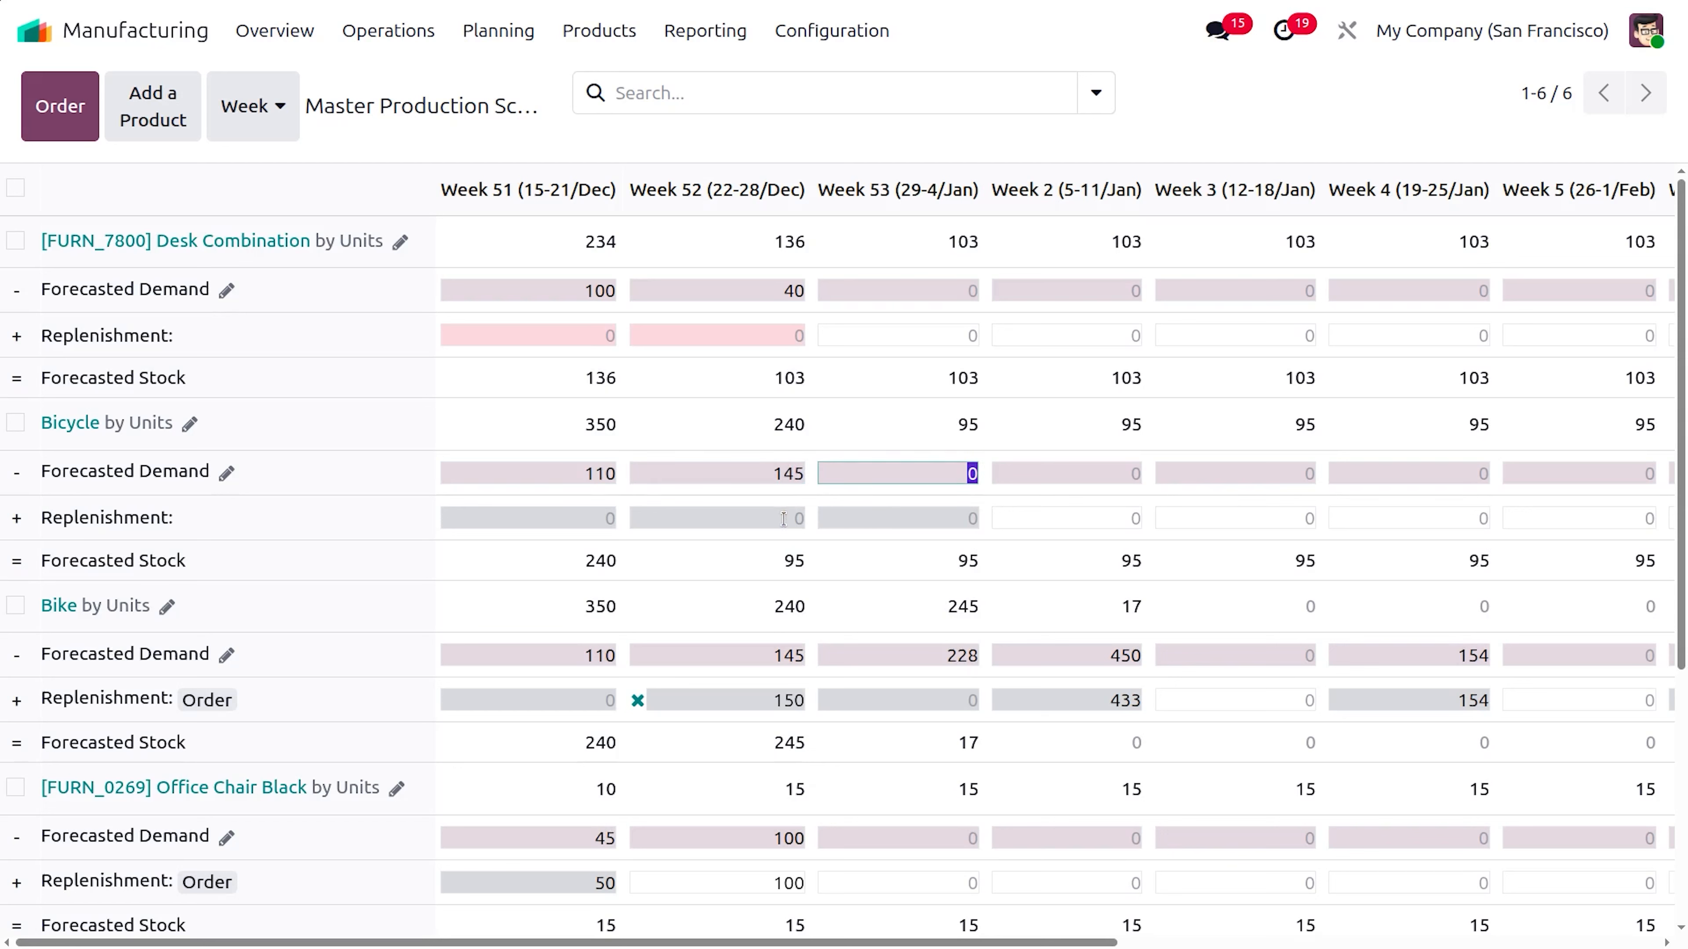
Set the Bicycle's replenishment quantity for Week 52 to 150, leaving no demand entry for Week 53.
text(15)
key(BackSpace)
click(781, 525)
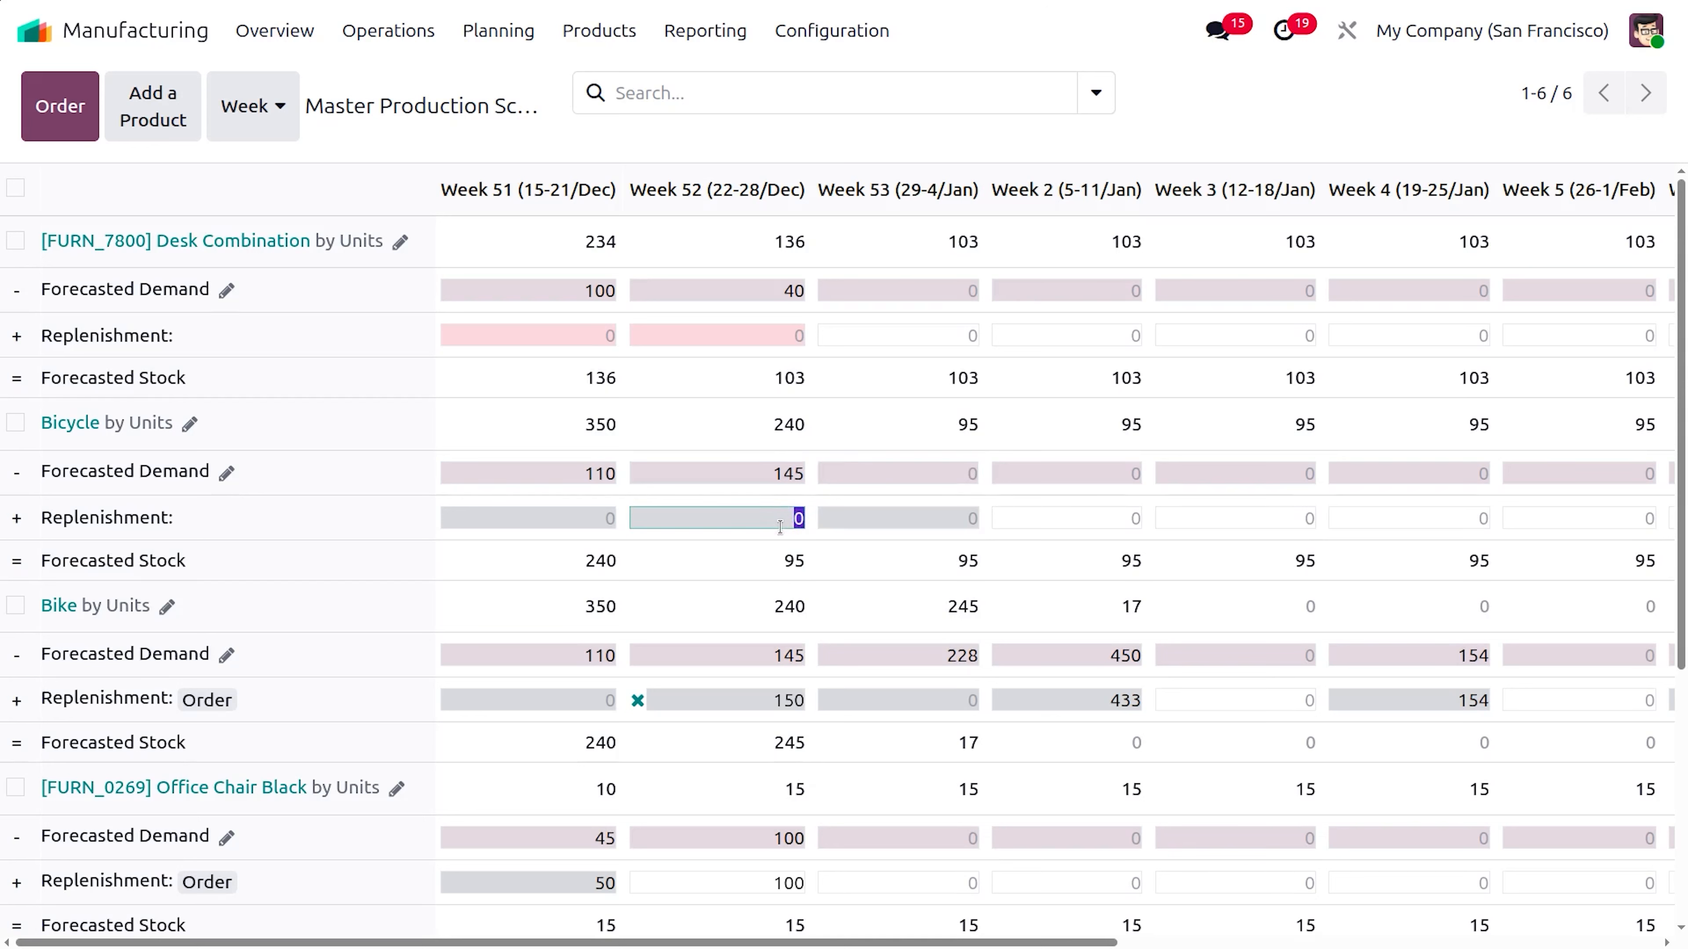
key(BackSpace)
key(Tab)
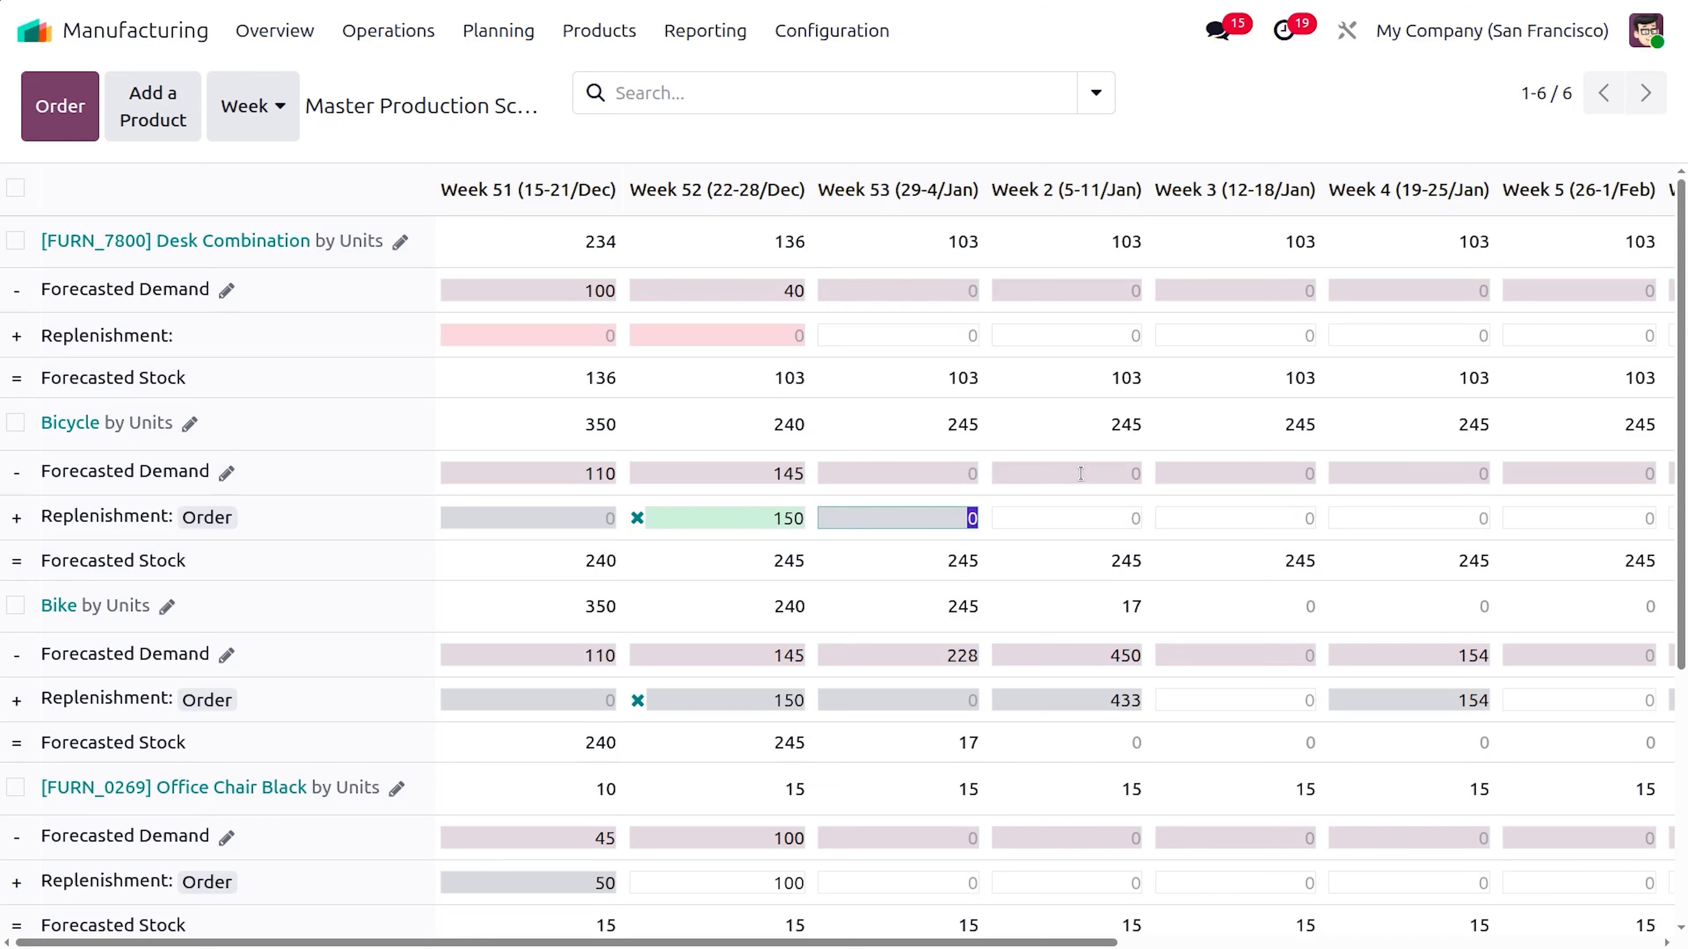
Set the Bicycle's forecasted demand to 450 for Week 2, 0 for Week 3 and 154 for Week 4.
click(1084, 474)
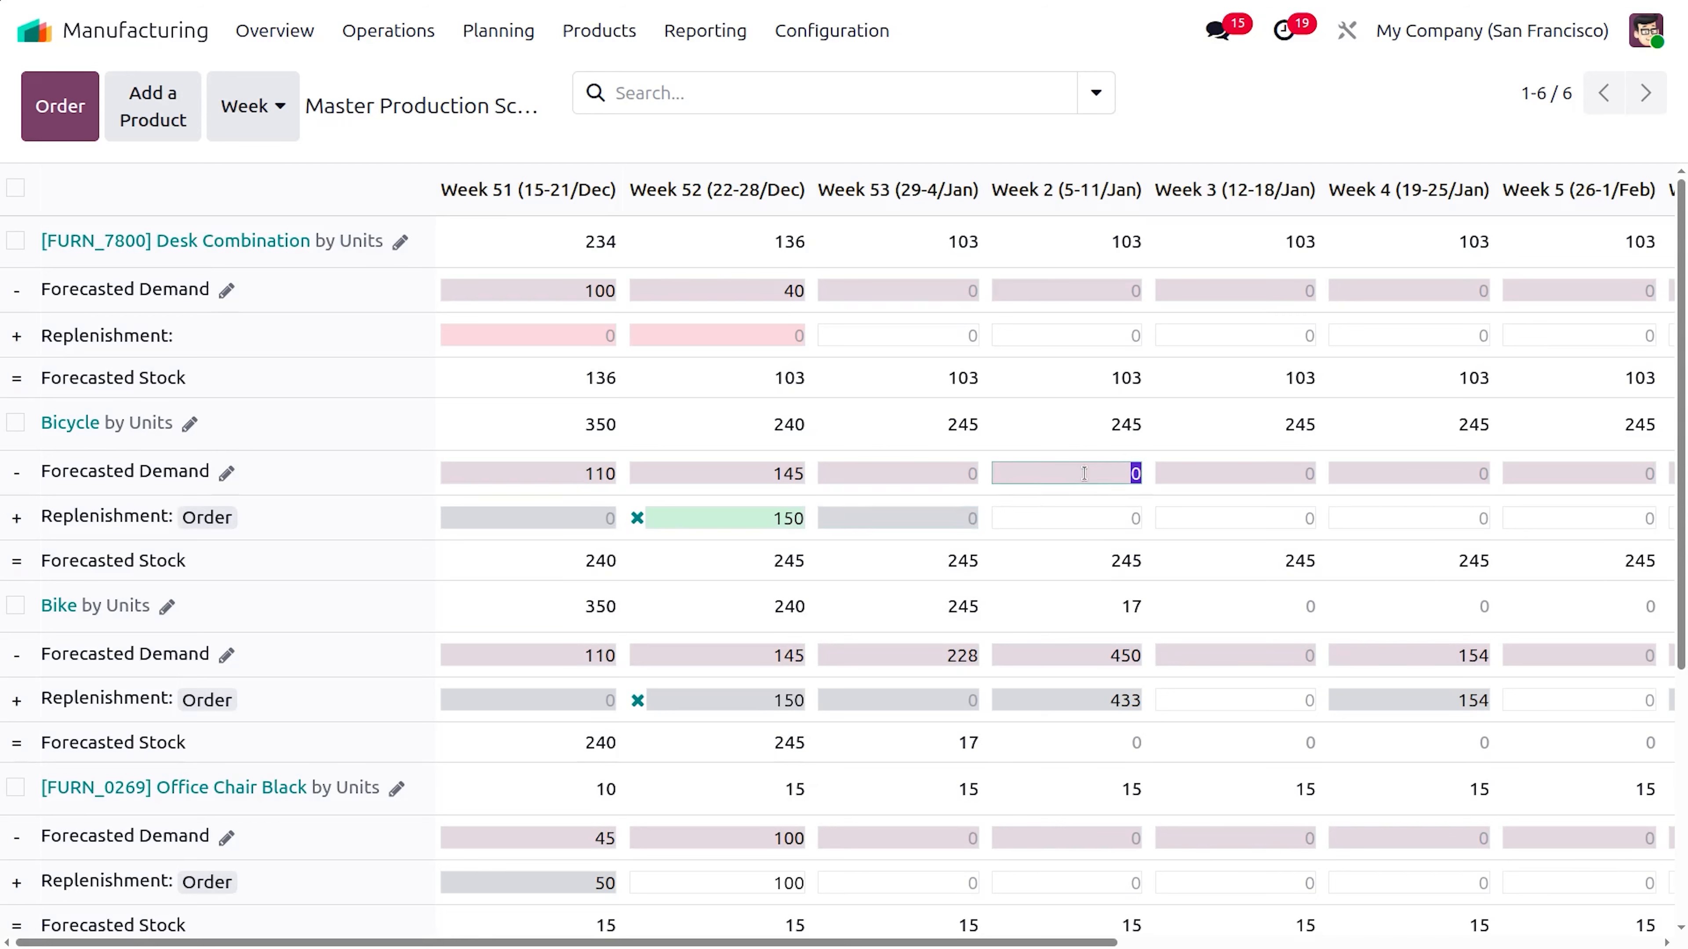
text(450)
click(1301, 472)
text(154)
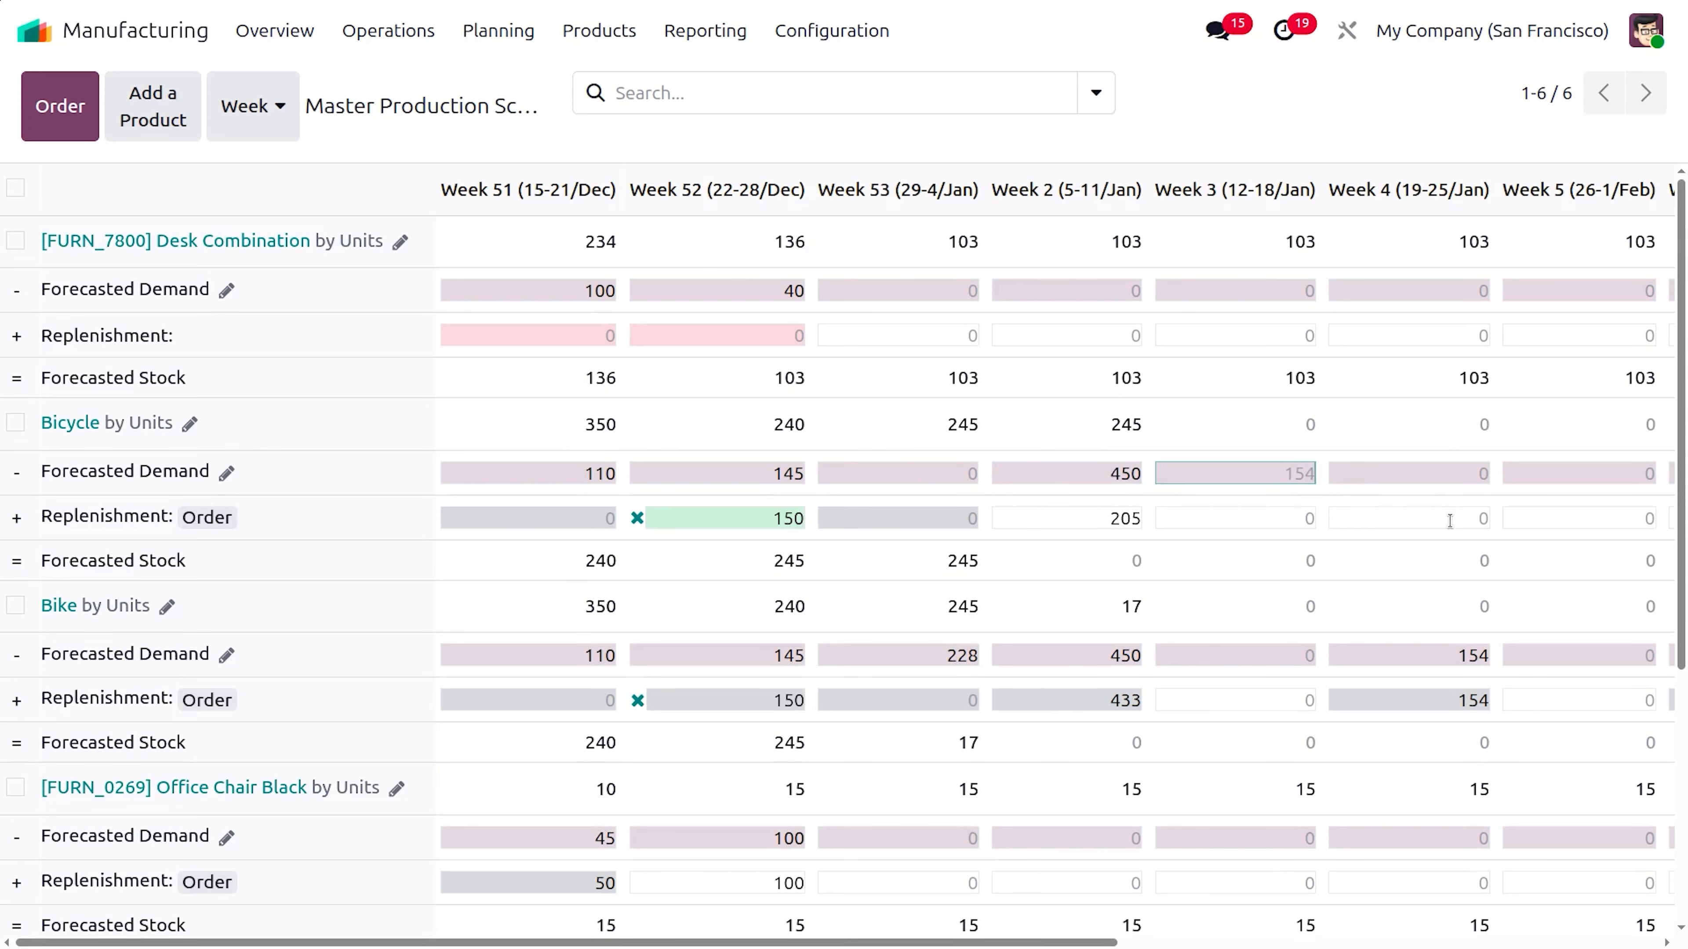
scroll(1450, 521, right, 5)
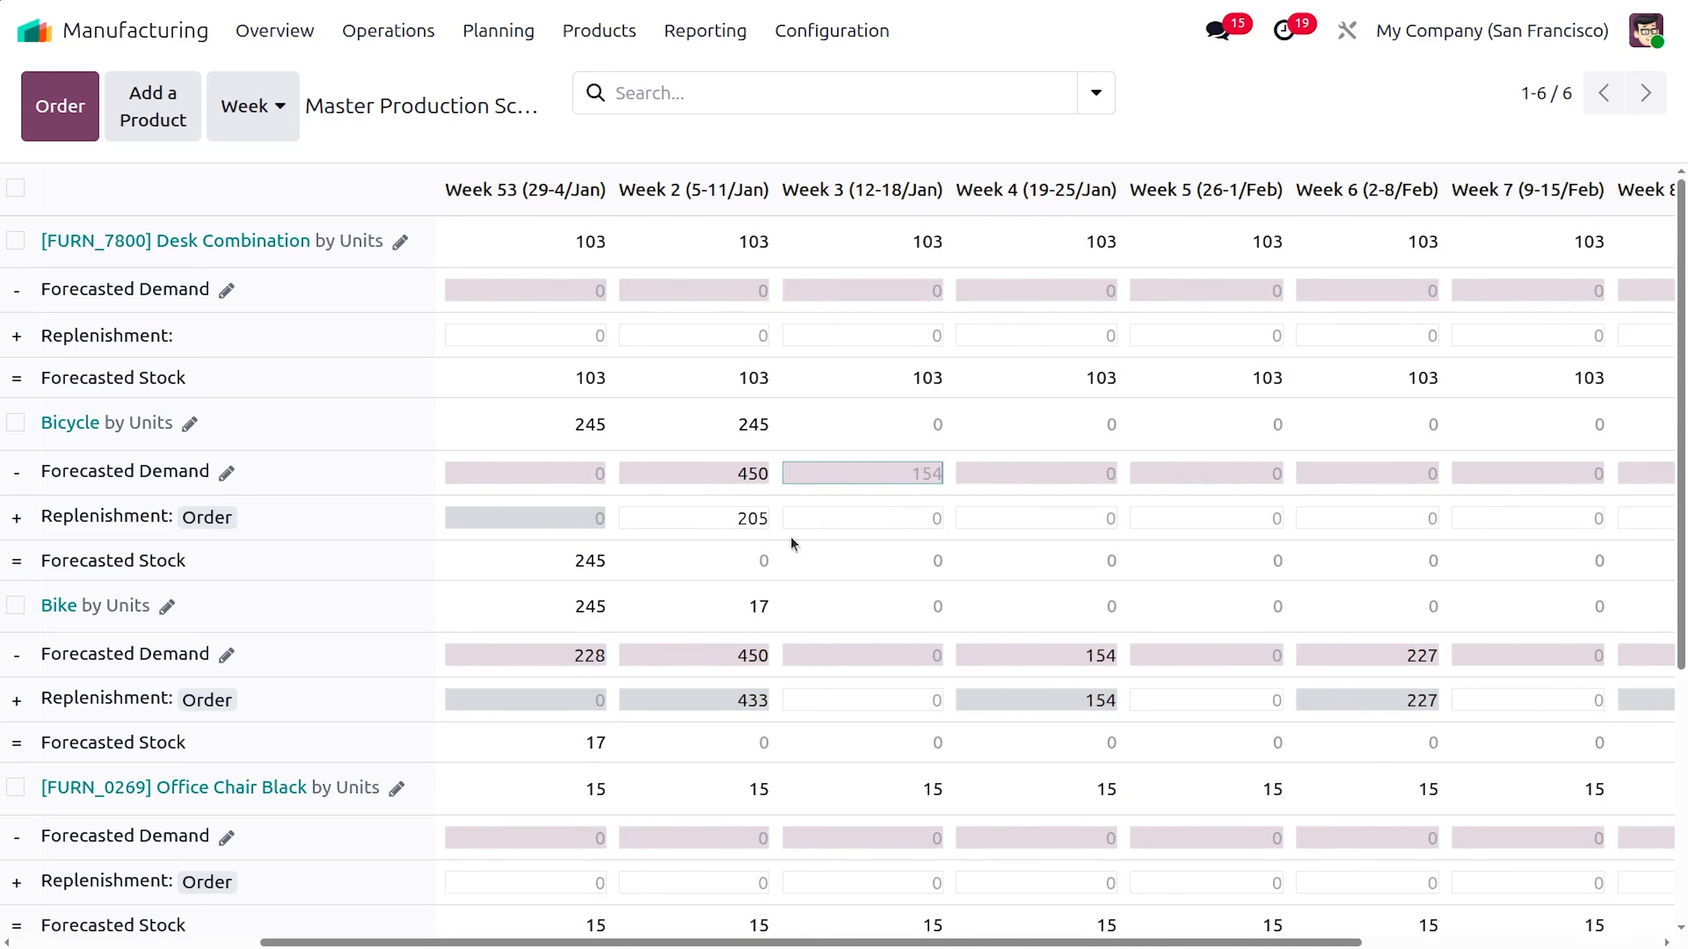
double_click(933, 475)
key(BackSpace)
text(0)
double_click(1108, 472)
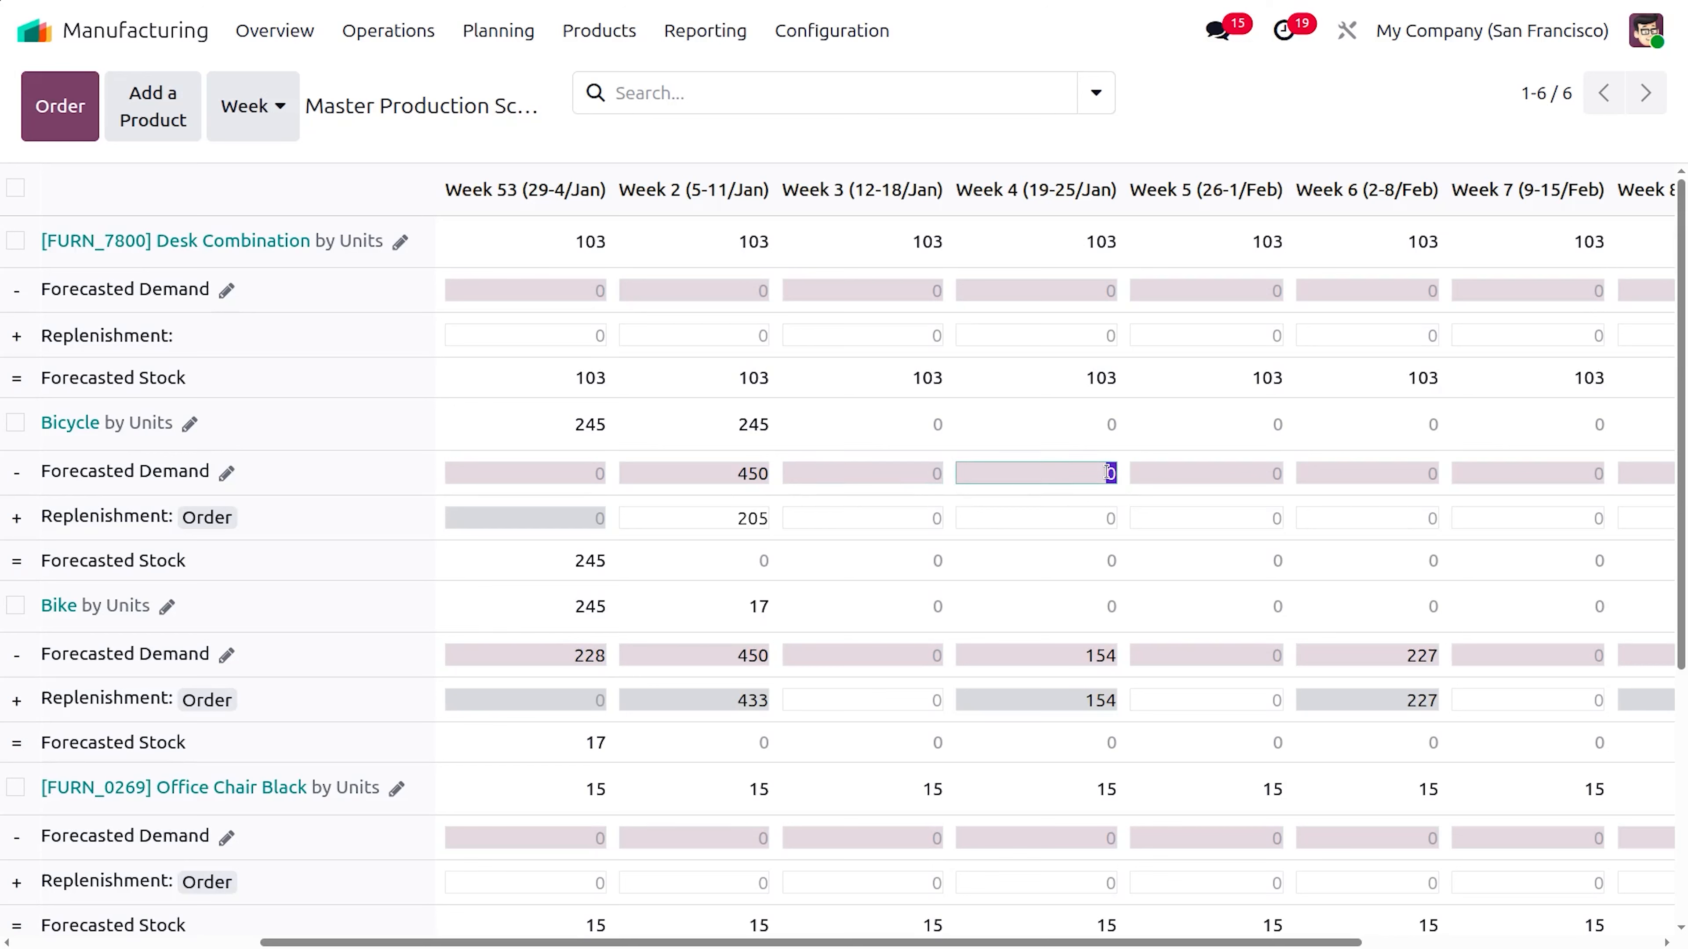
key(BackSpace)
key(Tab)
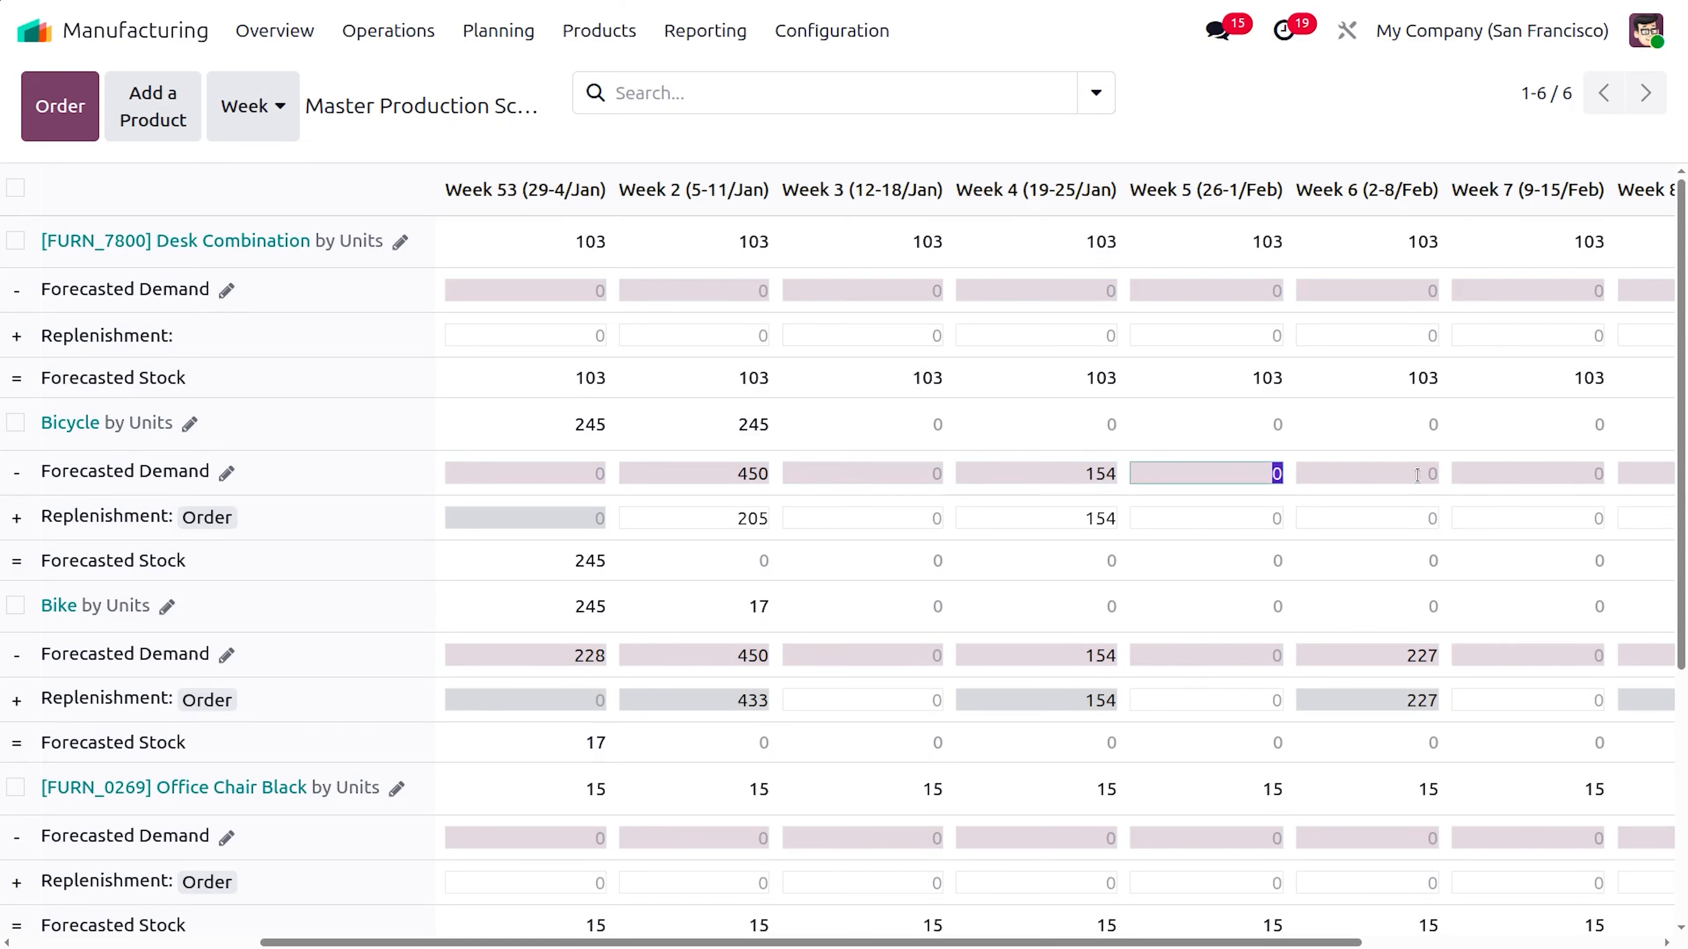
Set the Bicycle's forecasted demand to 227 for Week 6 and 300 for Week 7.
key(Tab)
text(2)
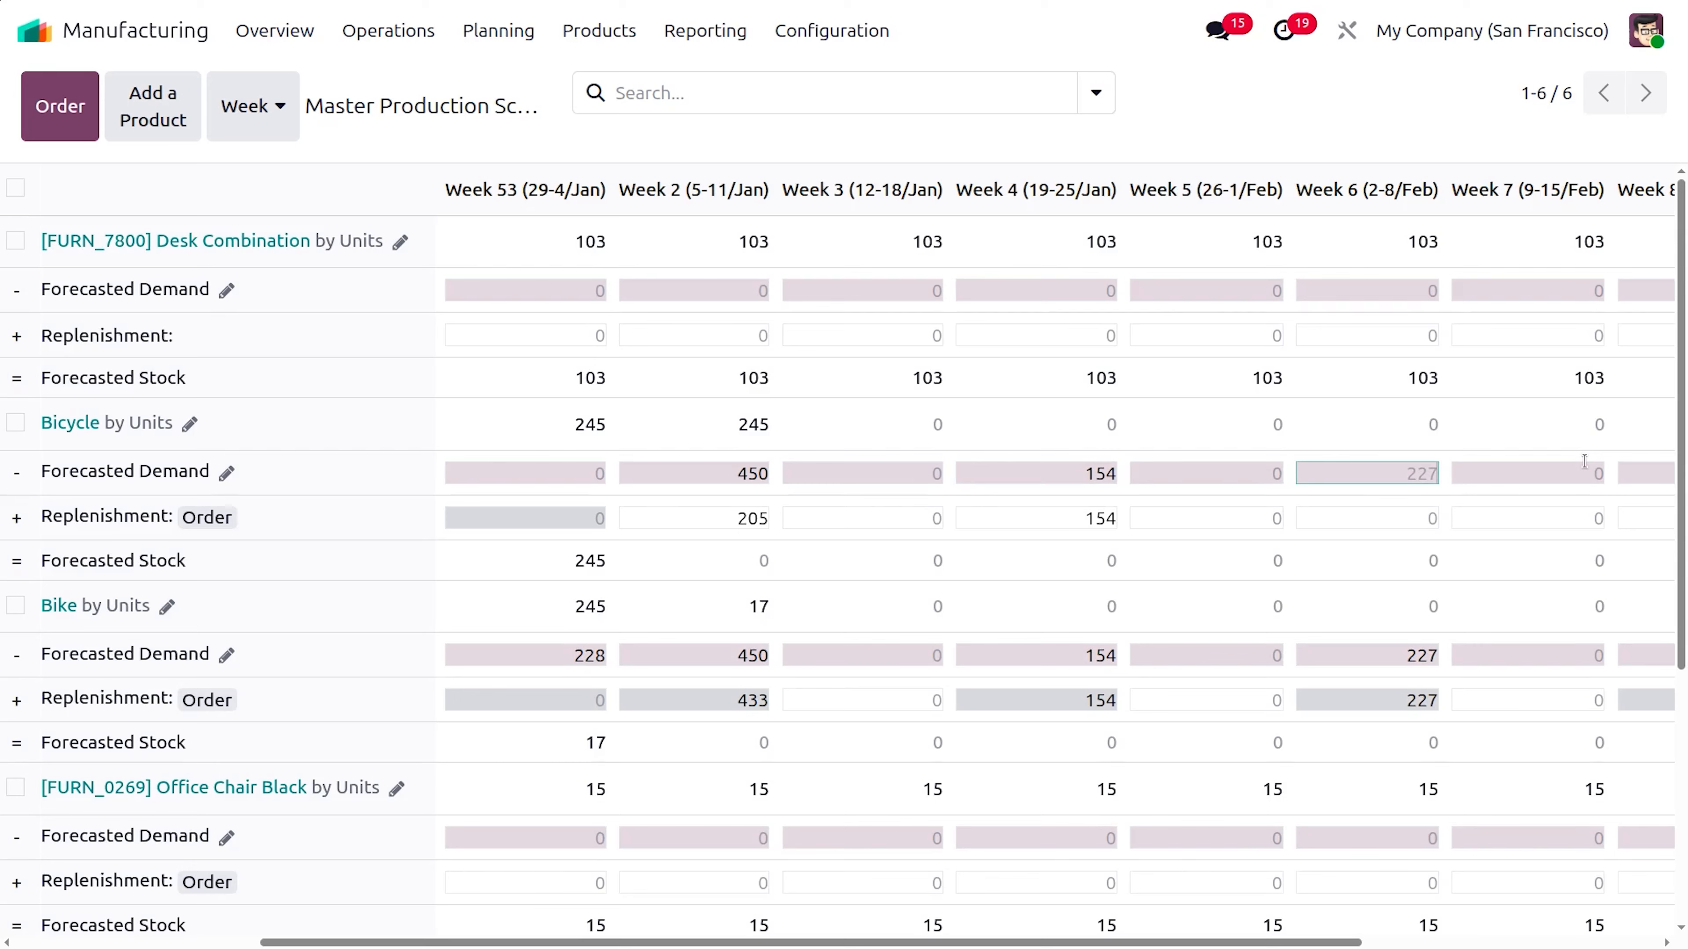
scroll(1555, 466, right, 5)
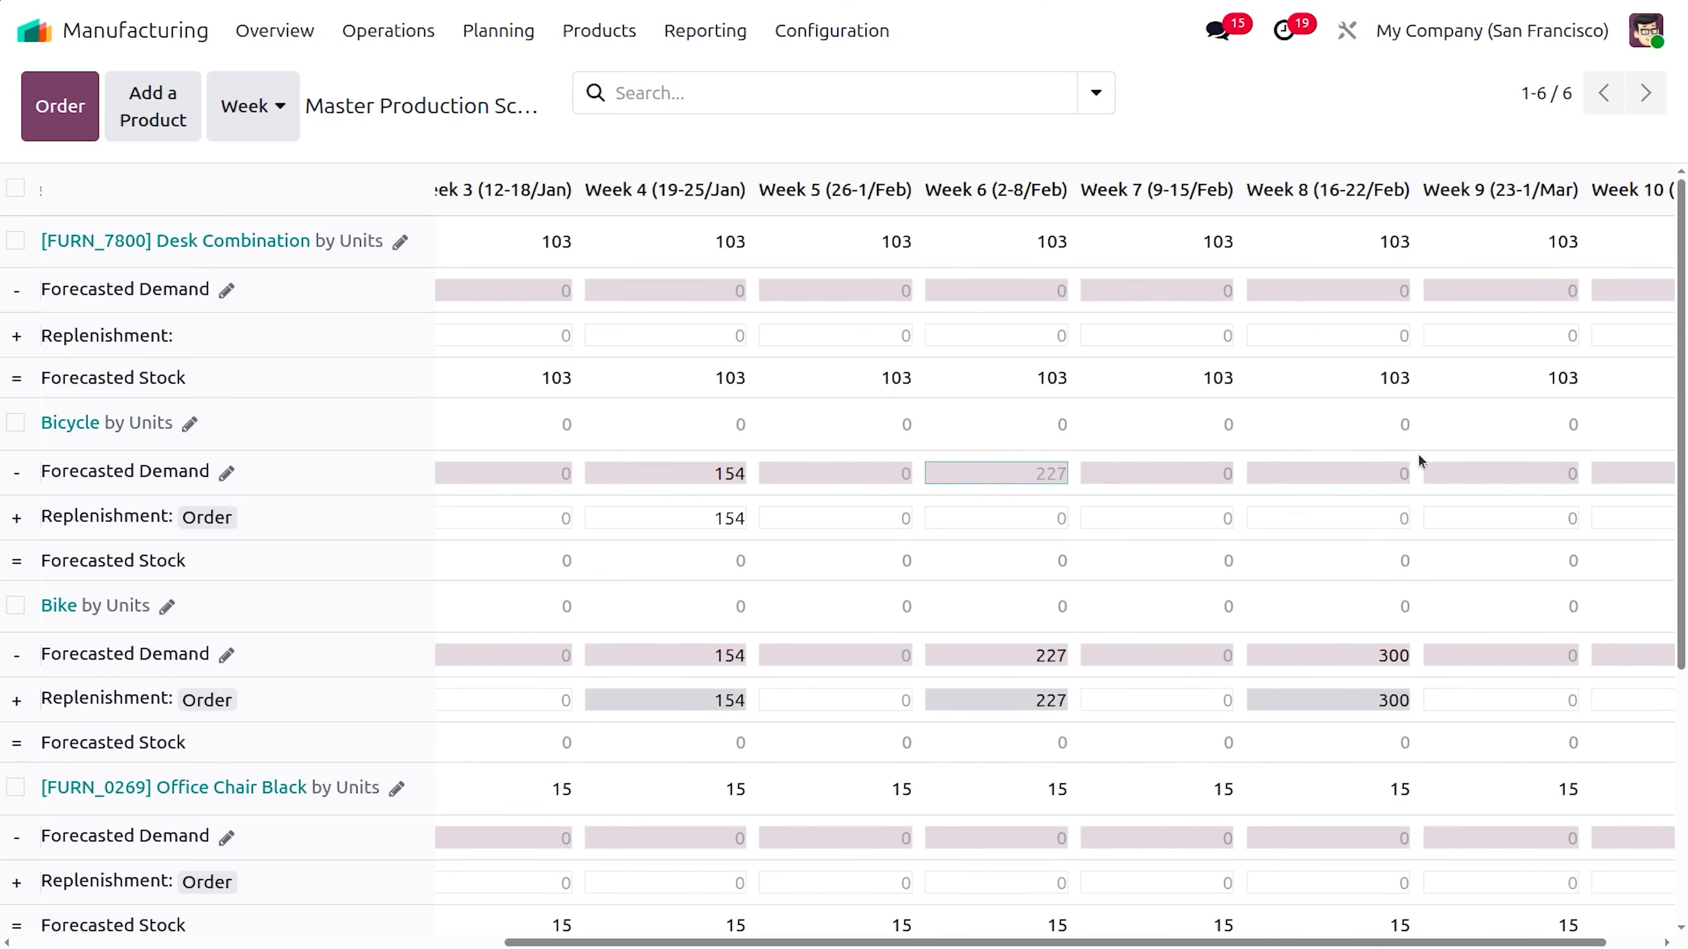
key(Tab)
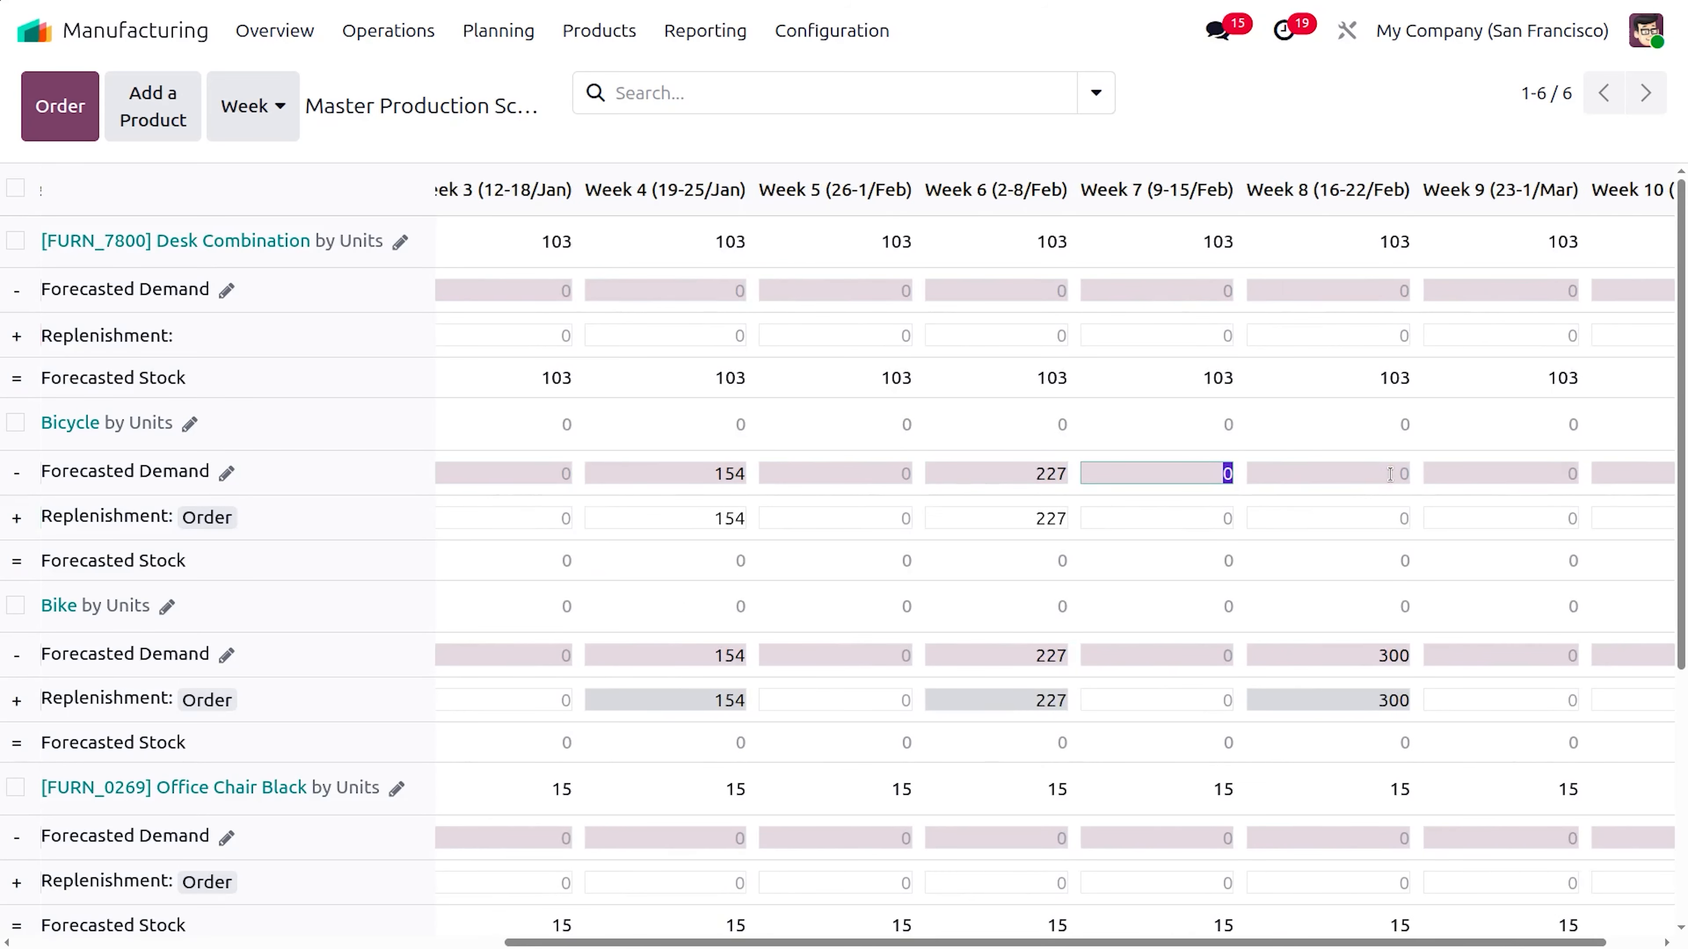
text(300)
key(Tab)
Order the due replenishment from the schedule, and open the newest request for quotation in Purchase to check it.
scroll(924, 515, left, 5)
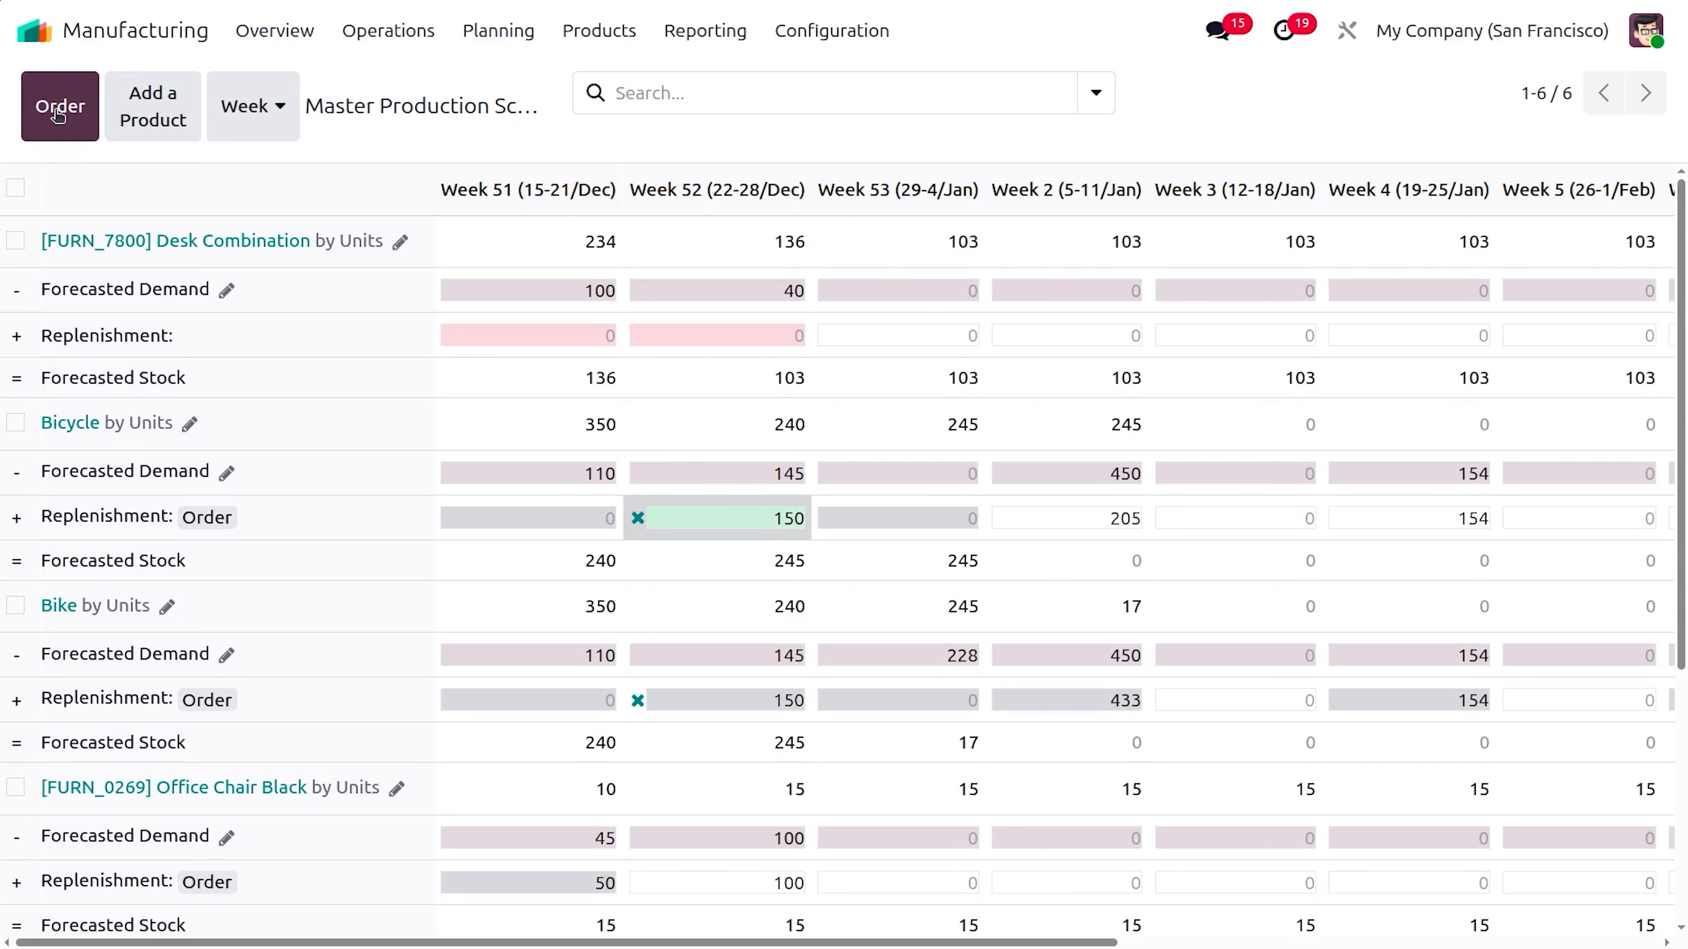
click(58, 112)
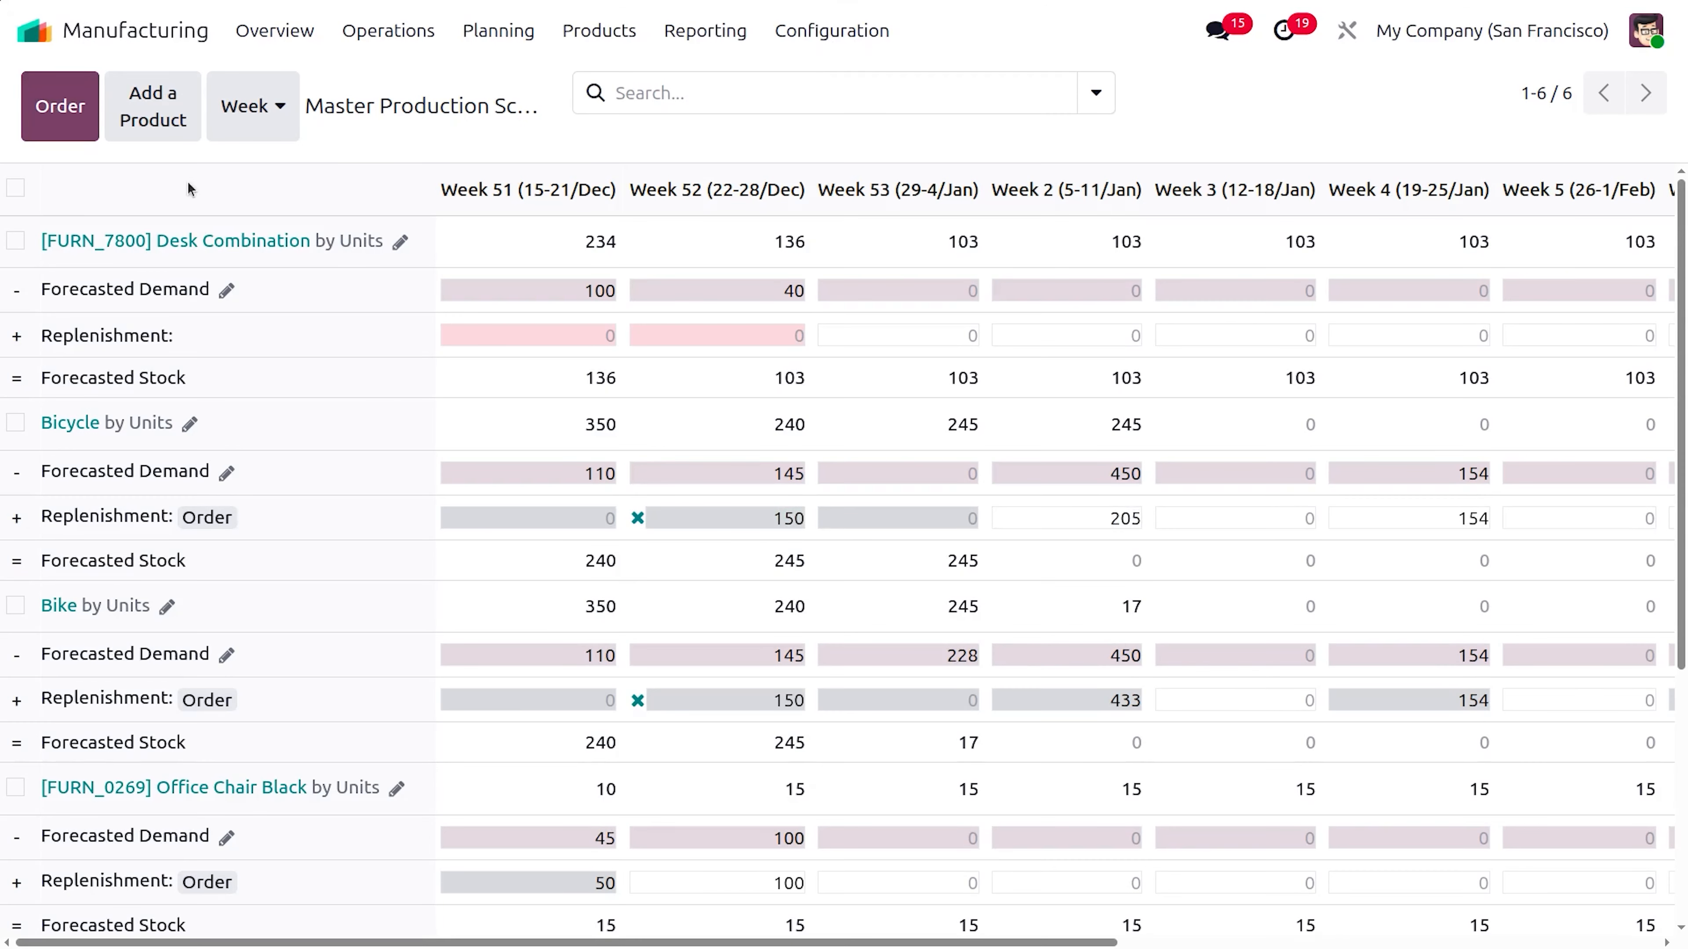
click(46, 34)
text(pu)
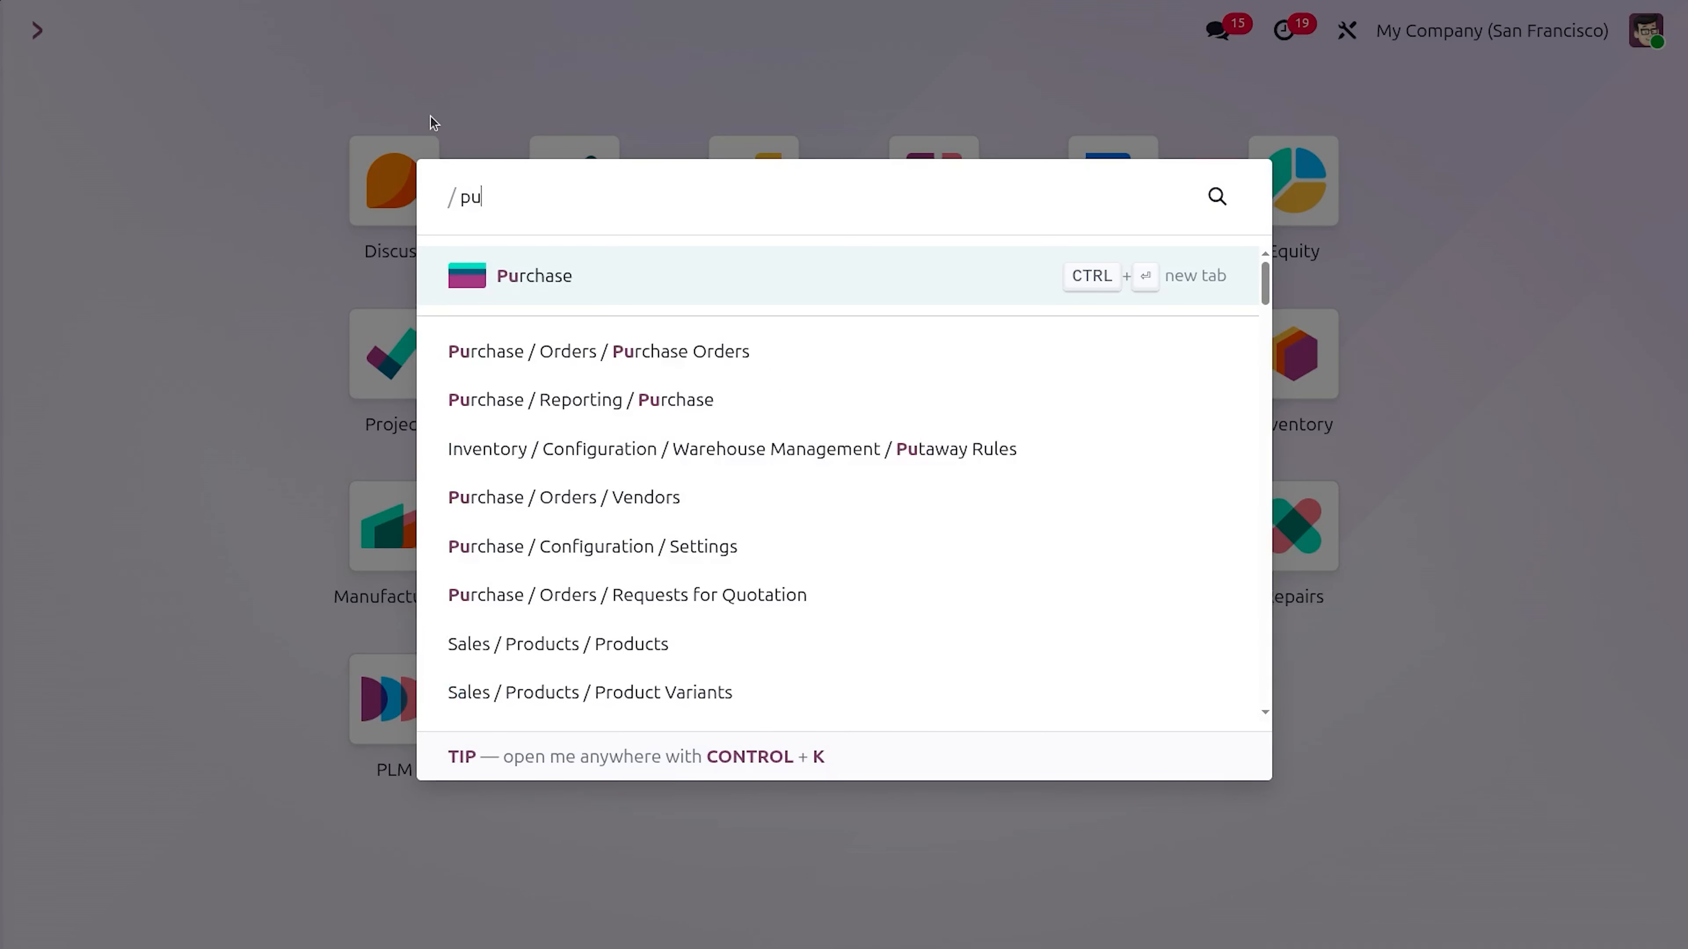
key(Return)
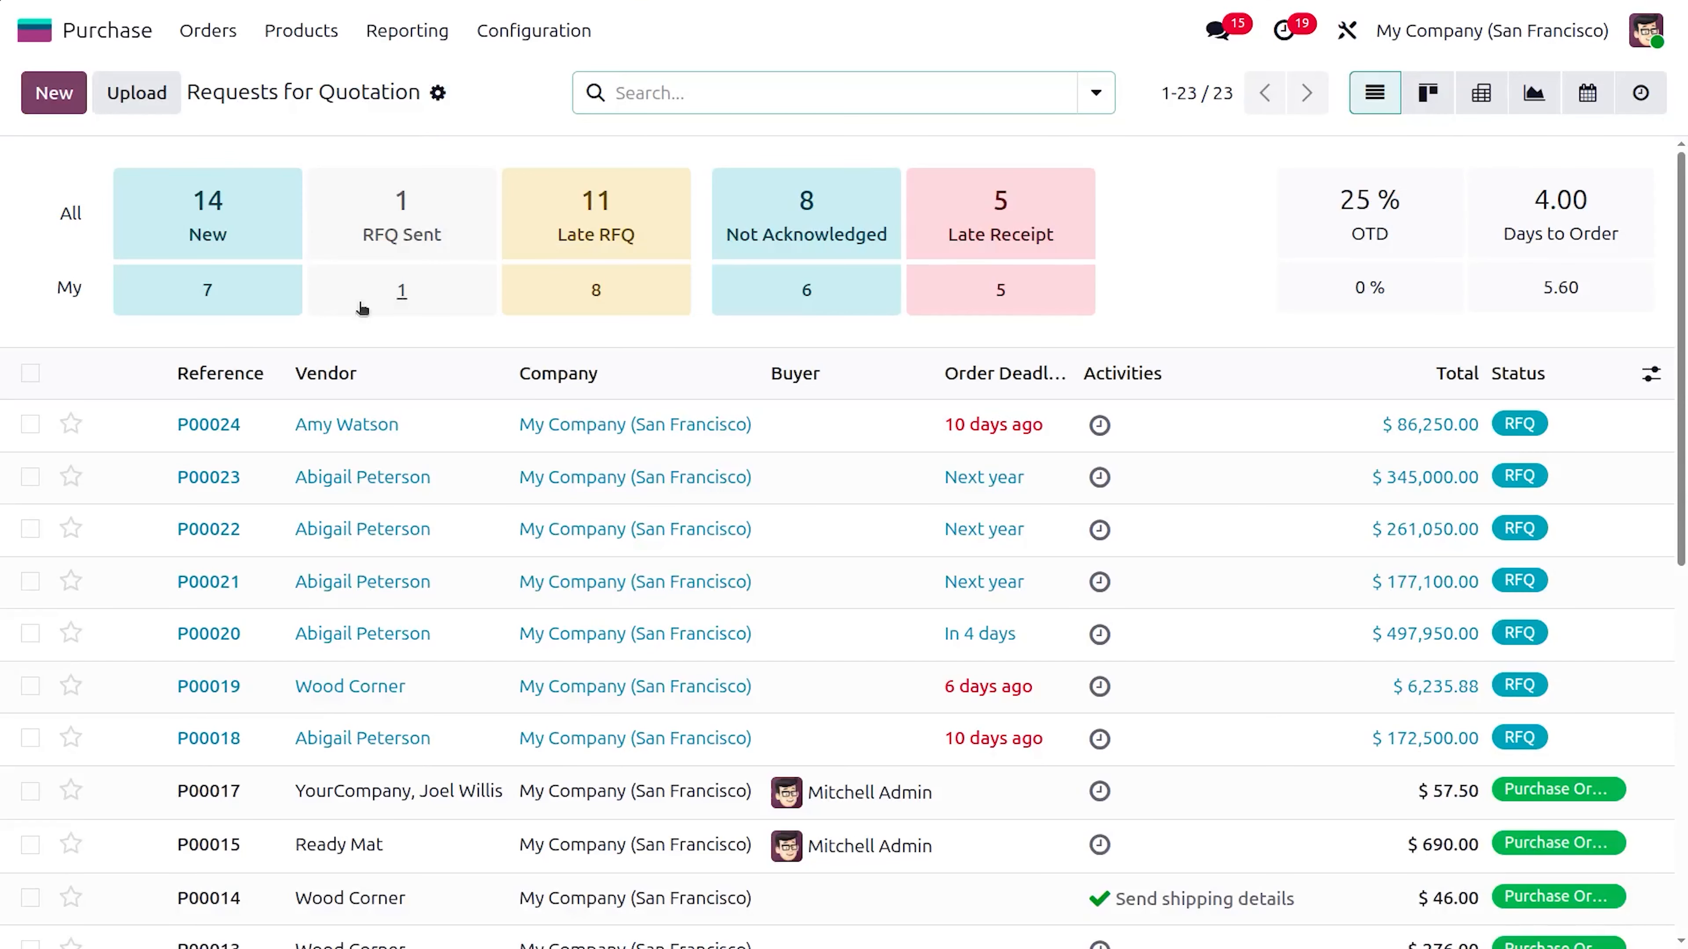
click(373, 439)
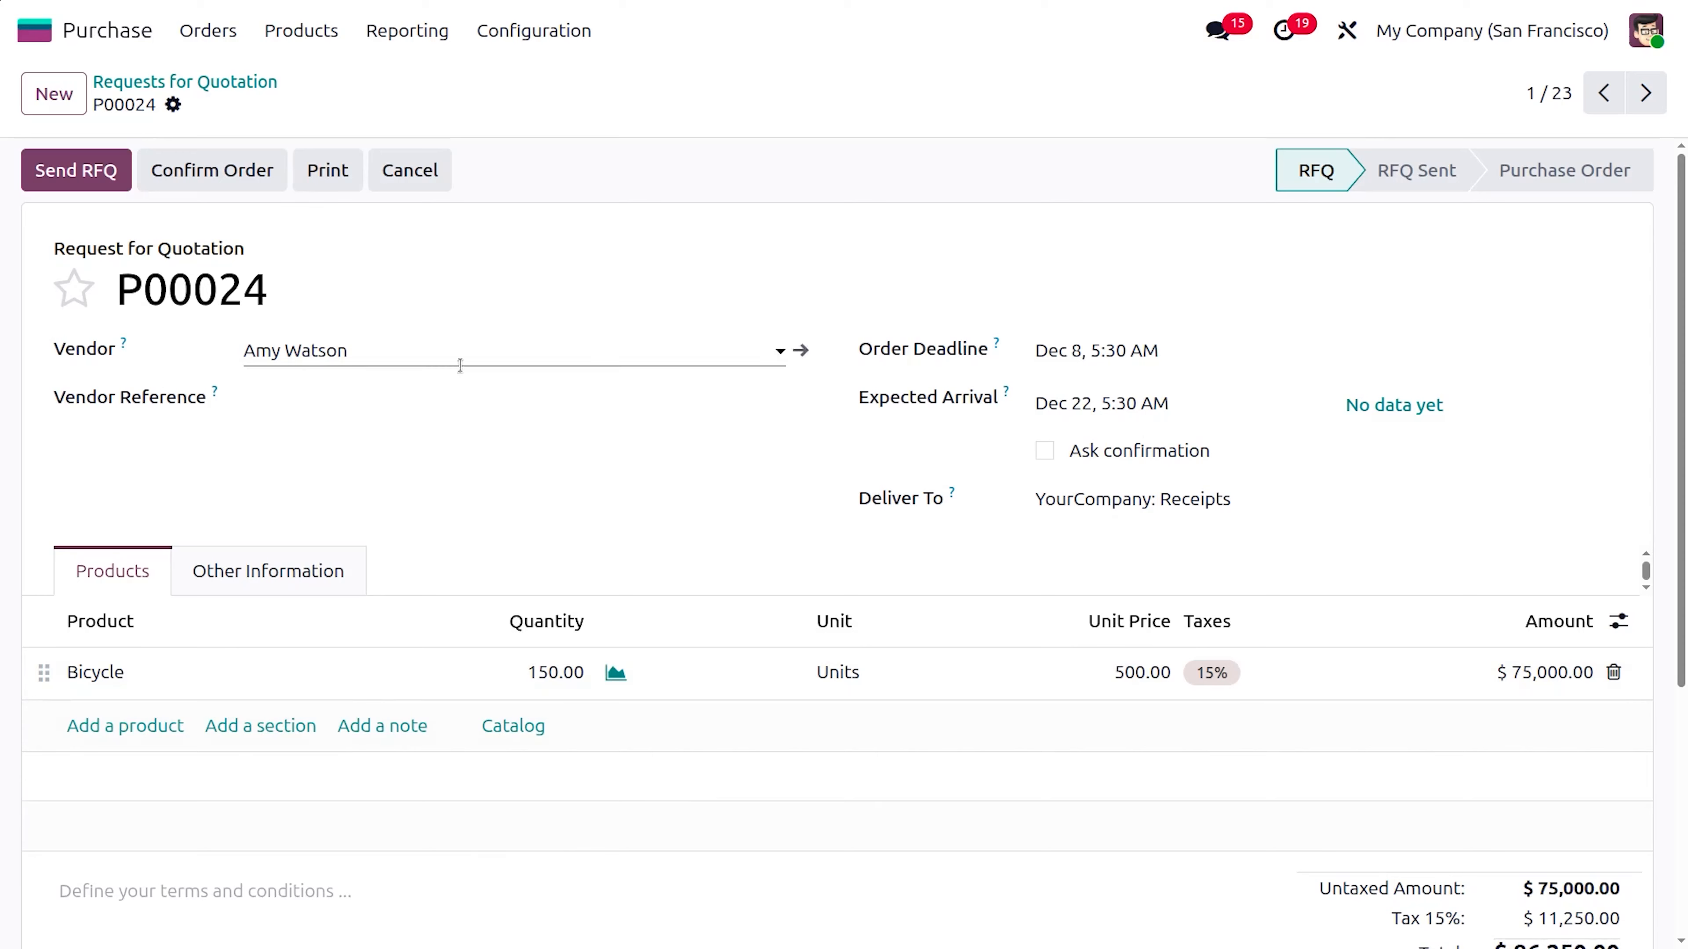
Reopen the Master Production Schedule in Manufacturing and look over the Bicycle's planned replenishments across the coming weeks.
click(38, 35)
text(m)
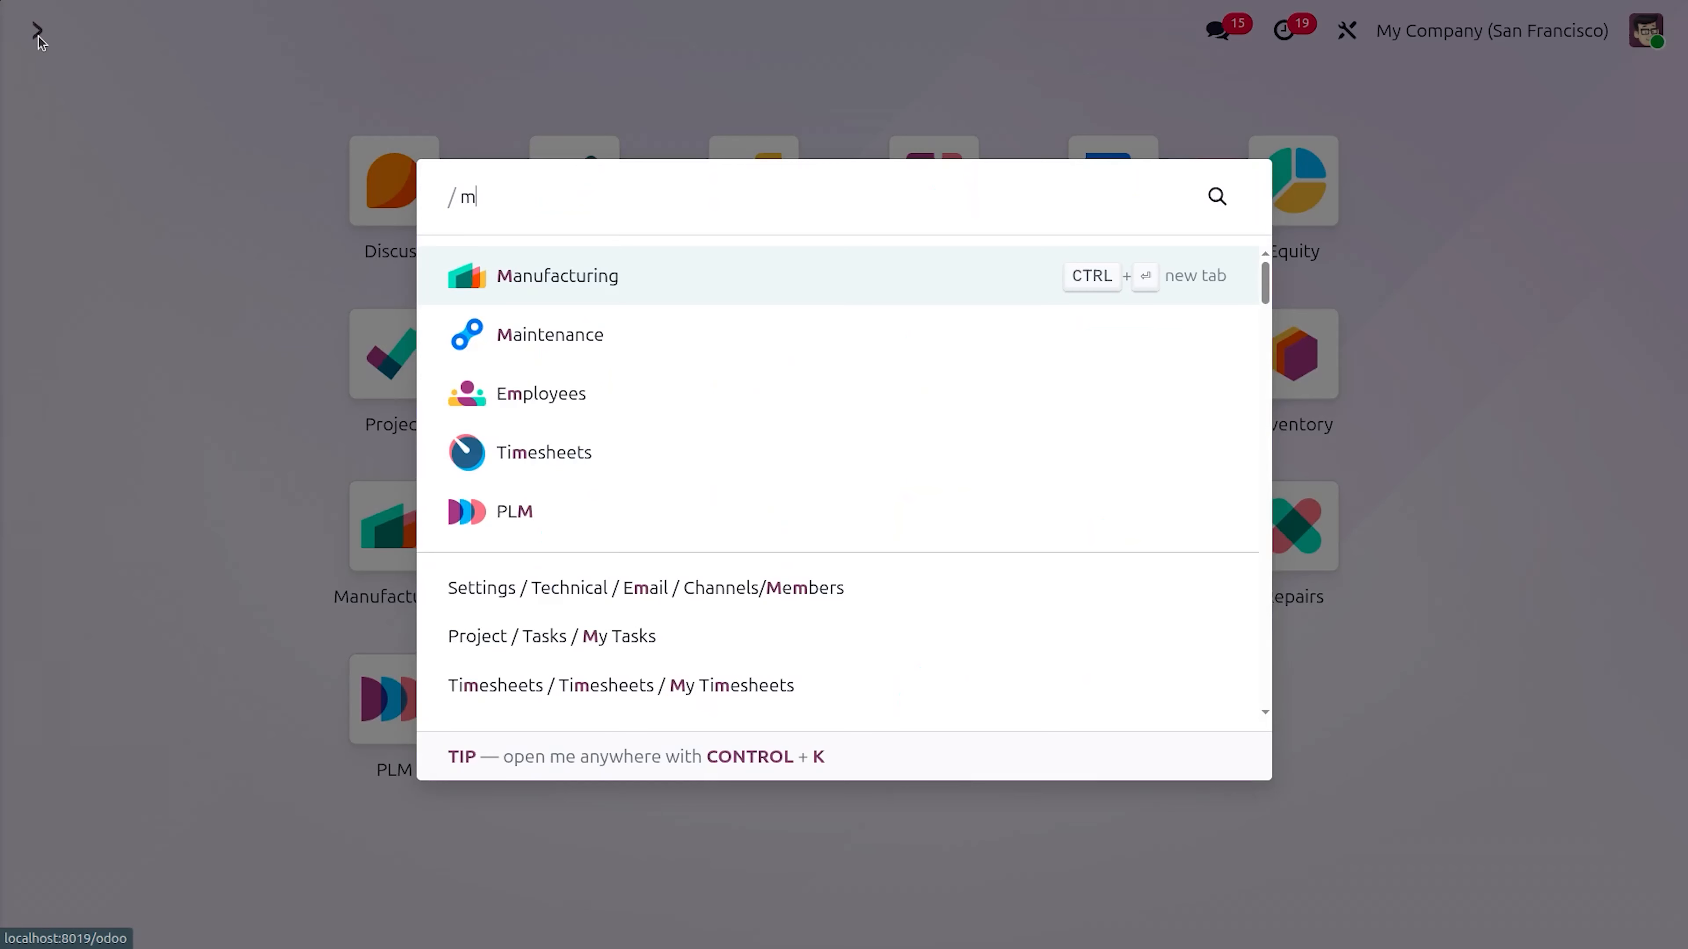
key(Return)
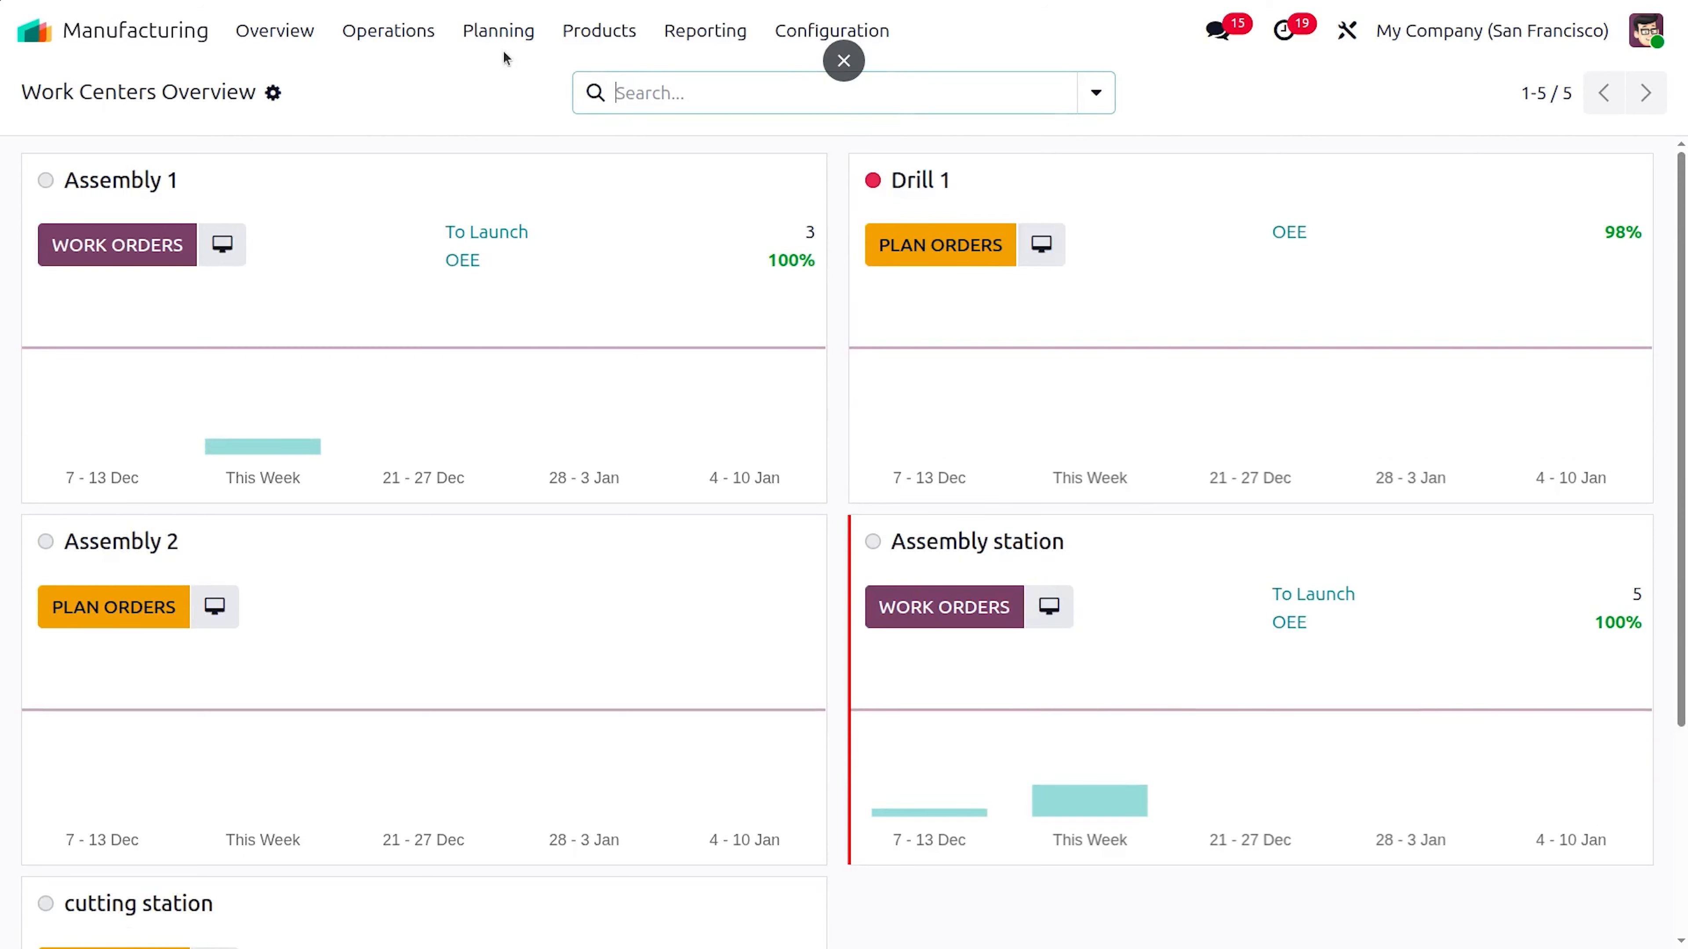
click(500, 36)
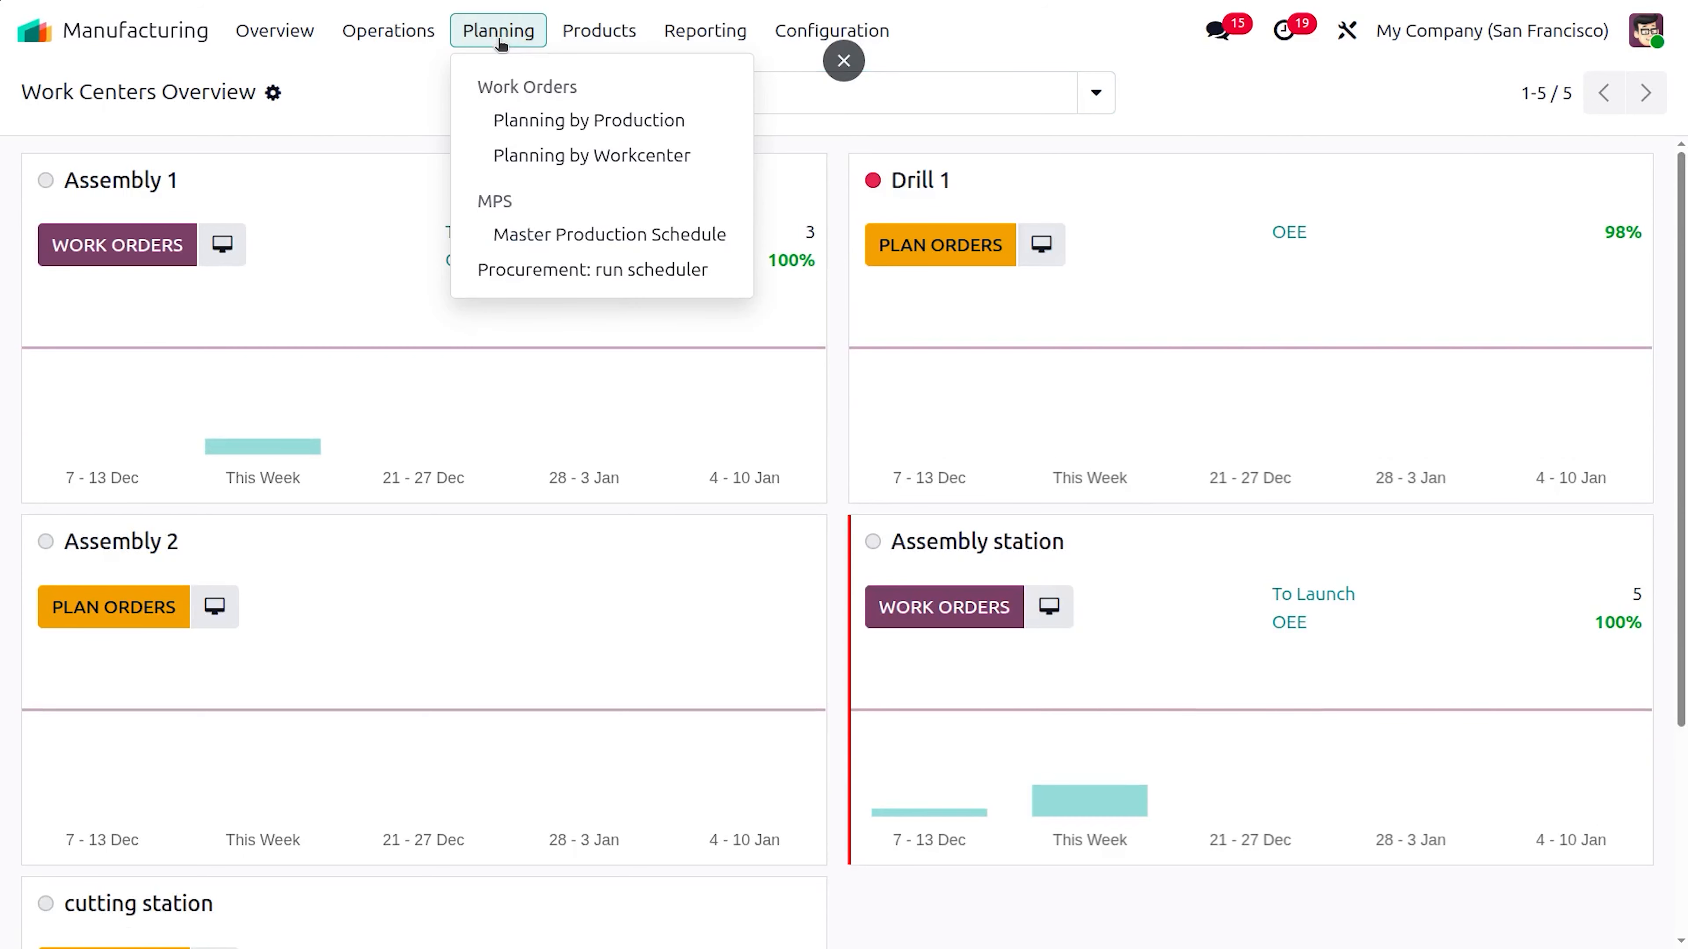
click(565, 235)
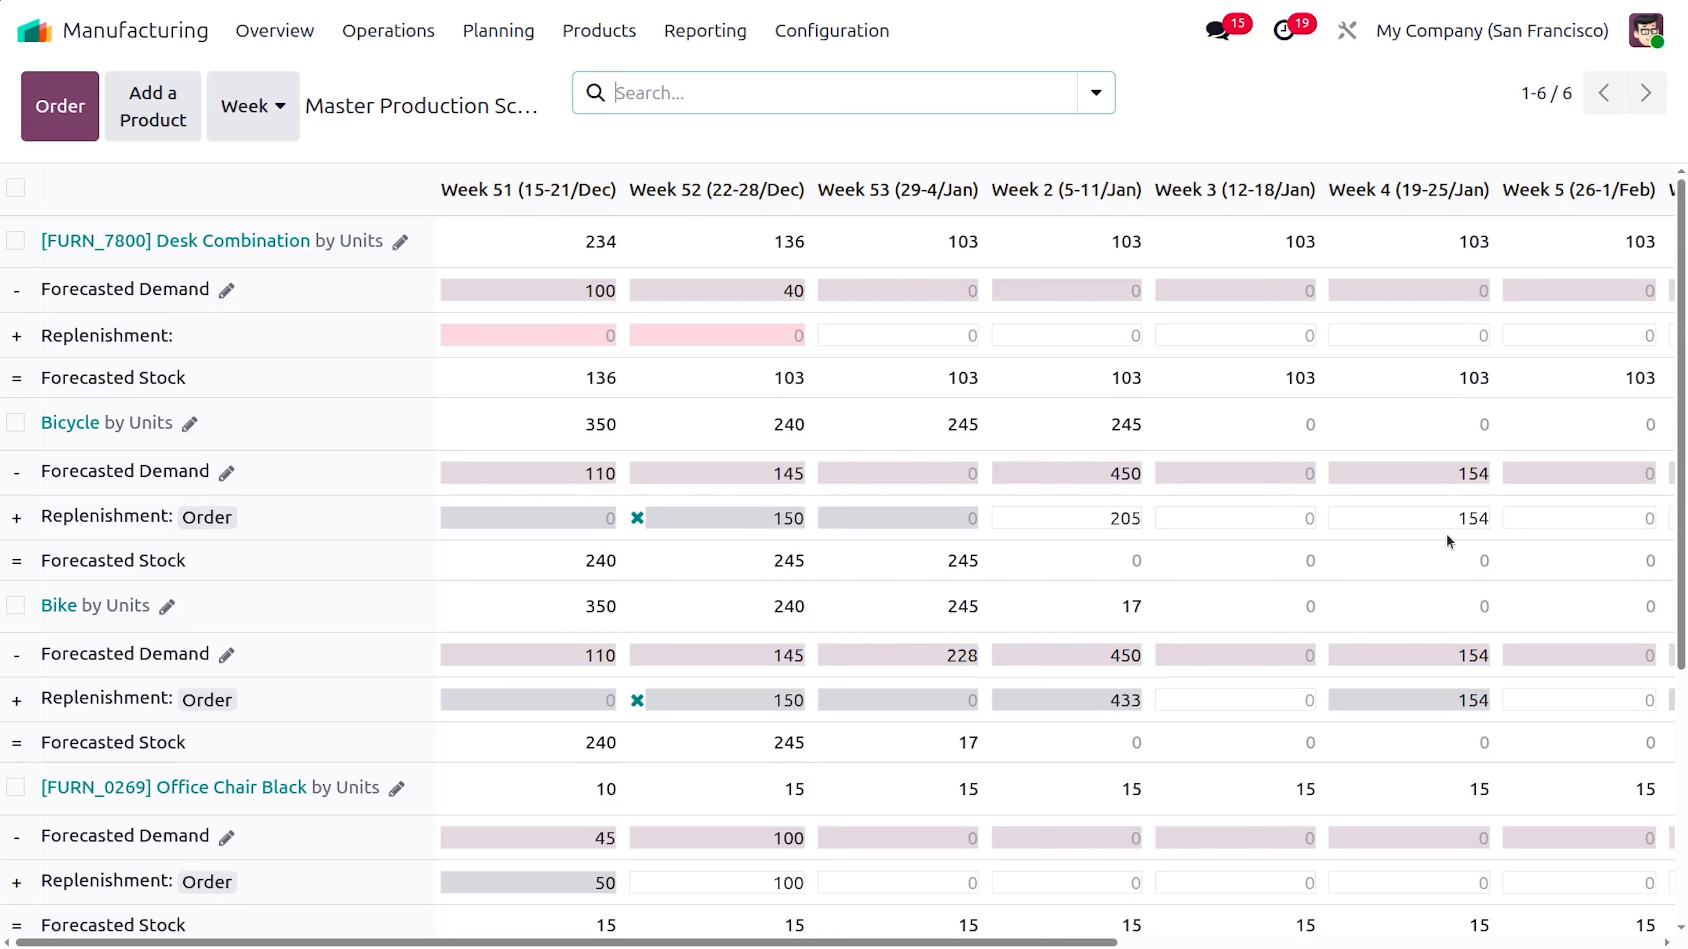
scroll(1461, 532, right, 5)
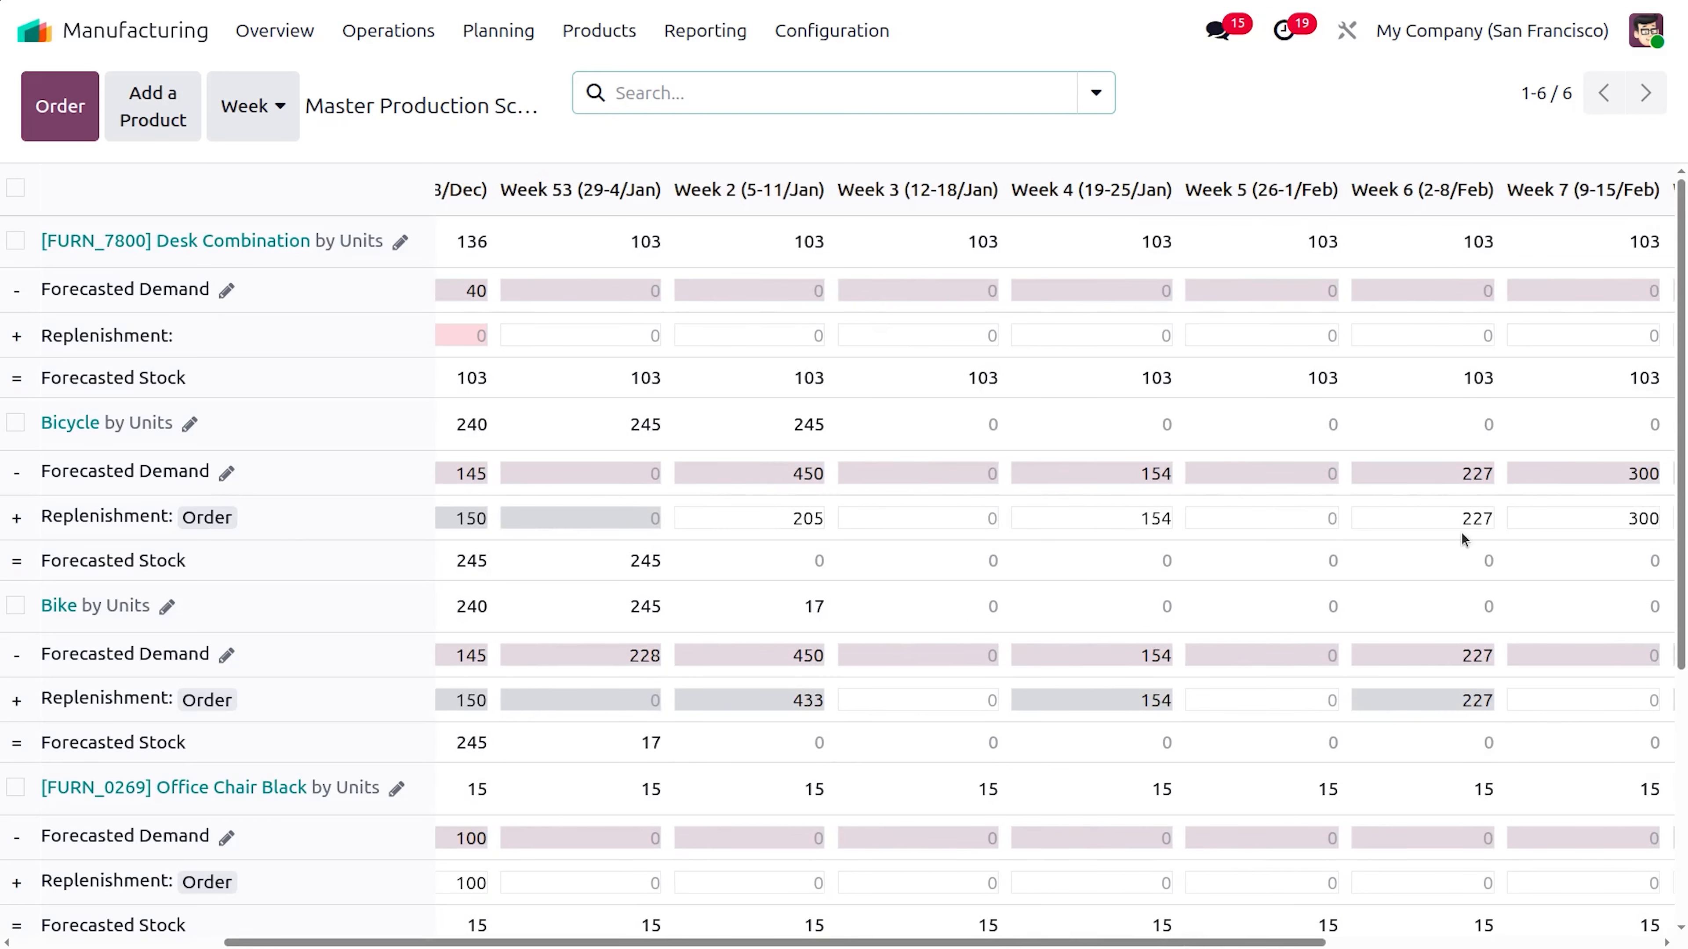
scroll(1461, 531, left, 6)
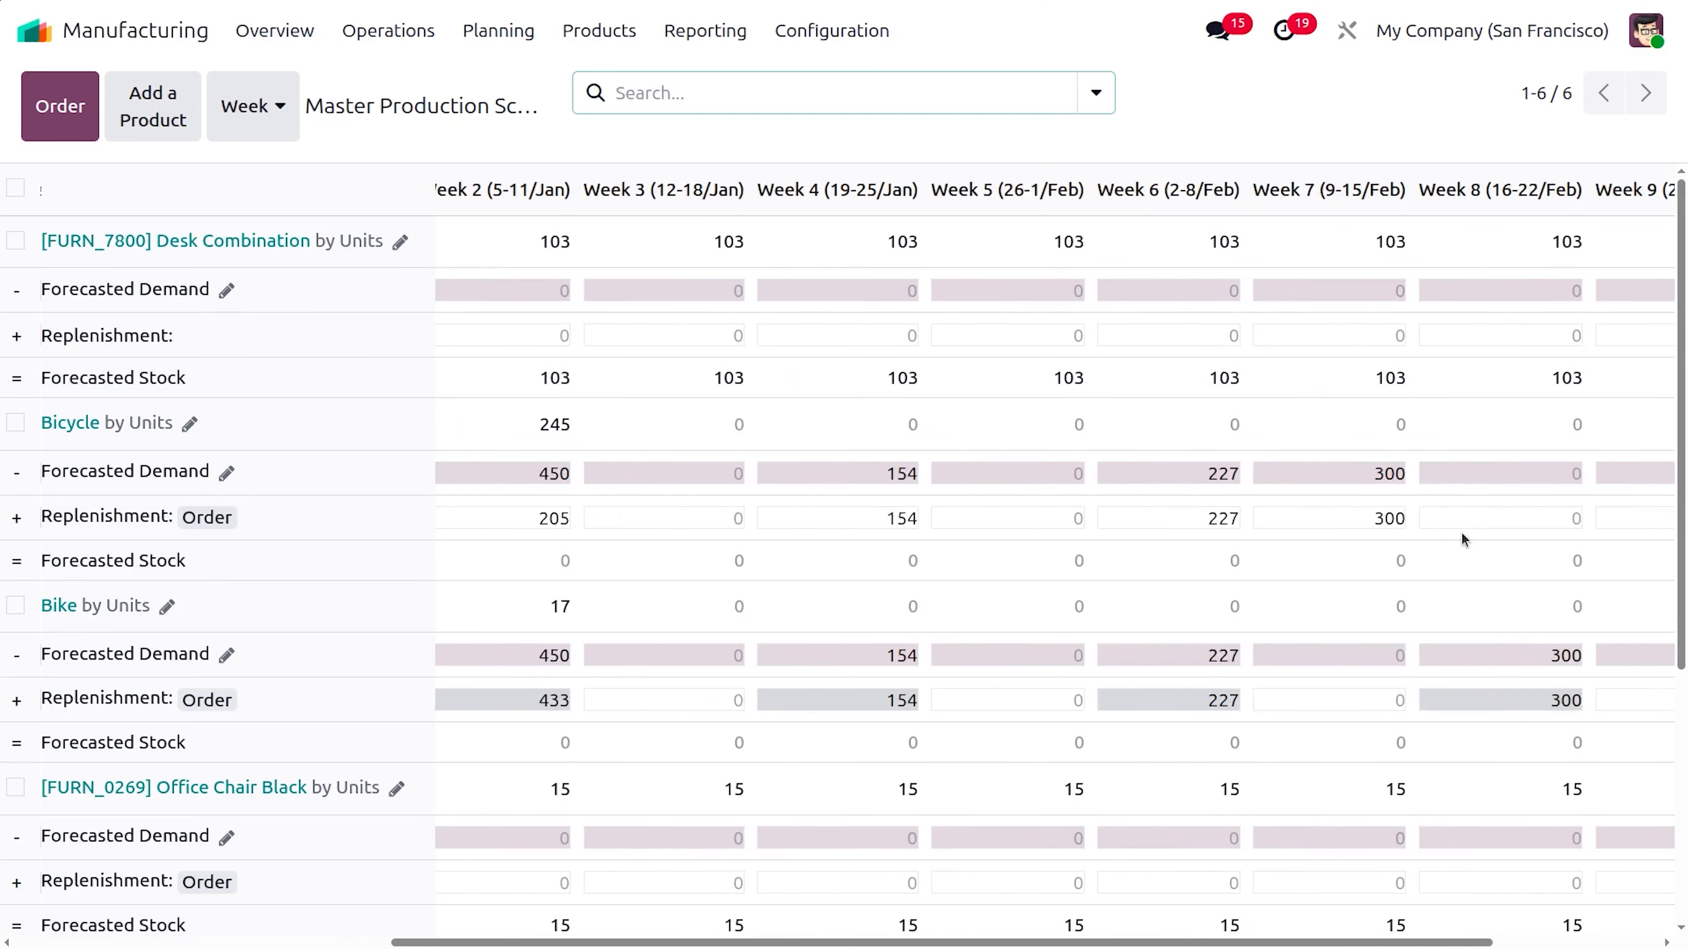
Order the Bicycle's replenishments for Week 2, Week 4, Week 6 and Week 7 one by one from its Replenishment row.
click(203, 518)
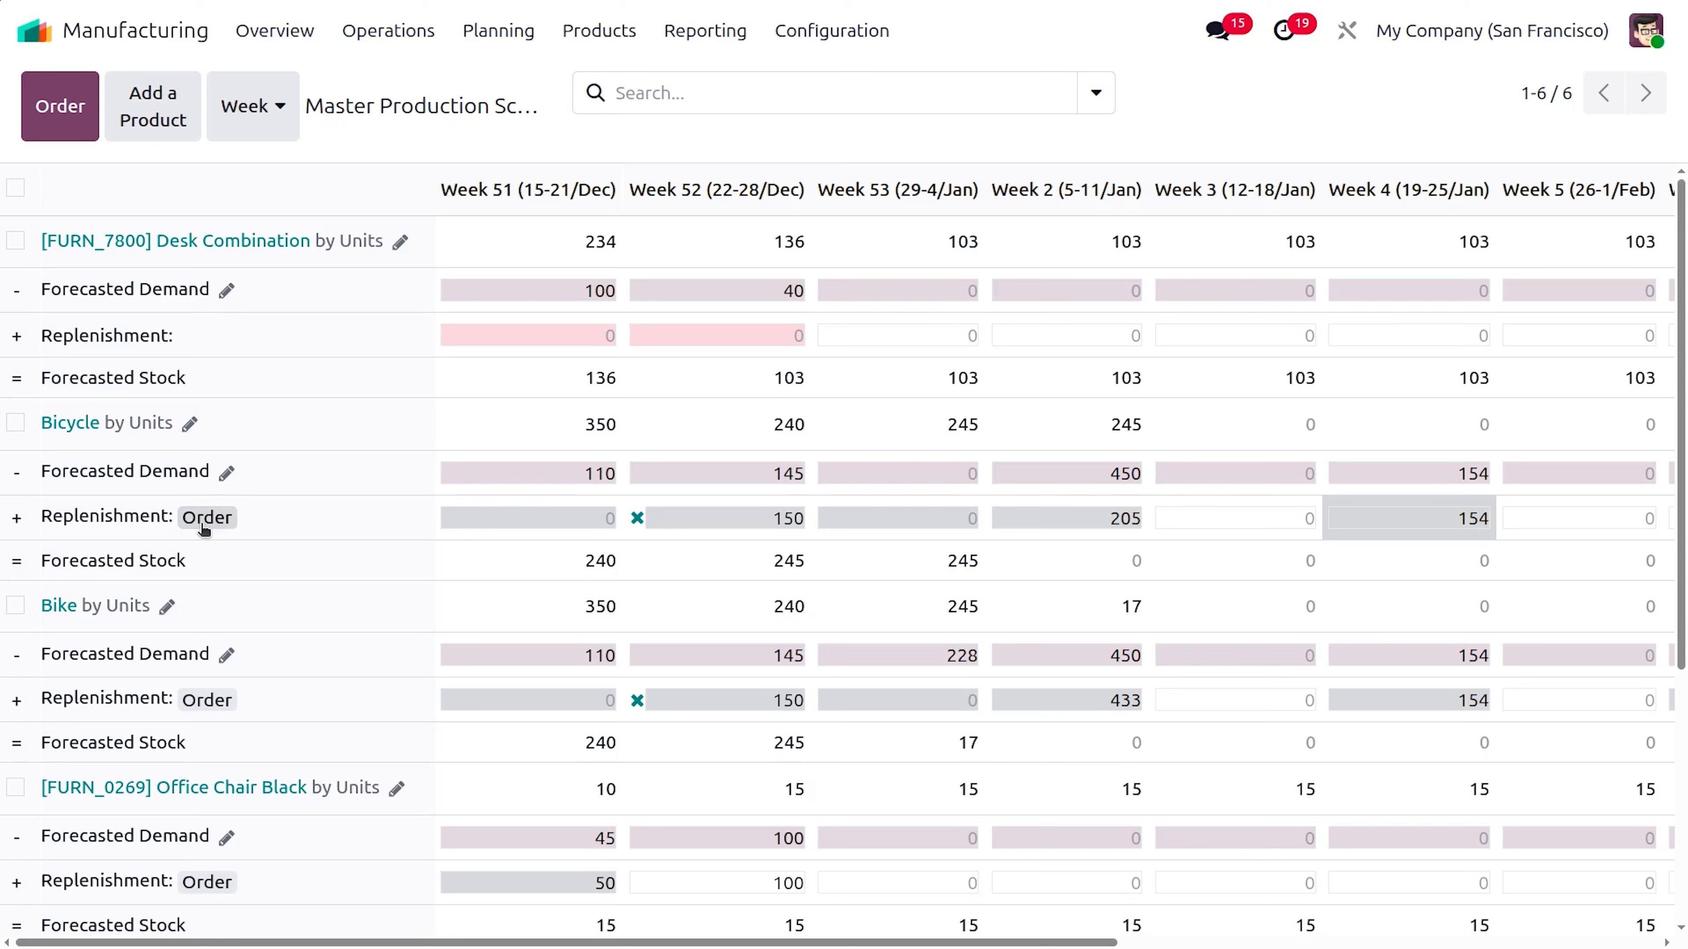
click(203, 525)
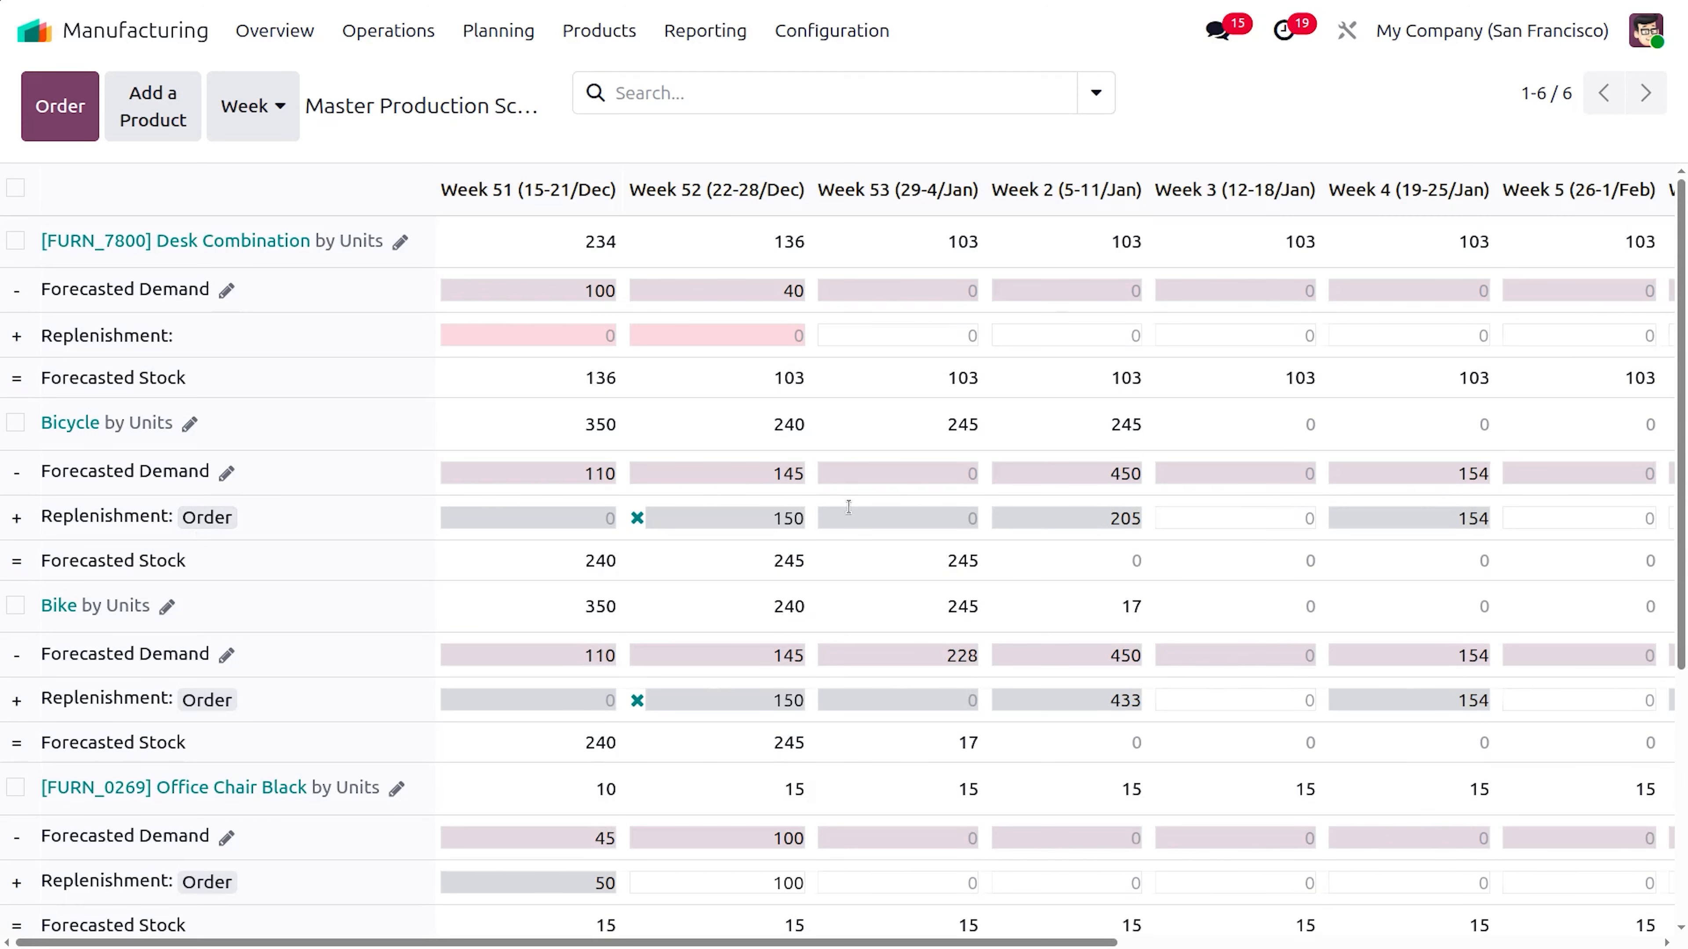
scroll(848, 501, right, 5)
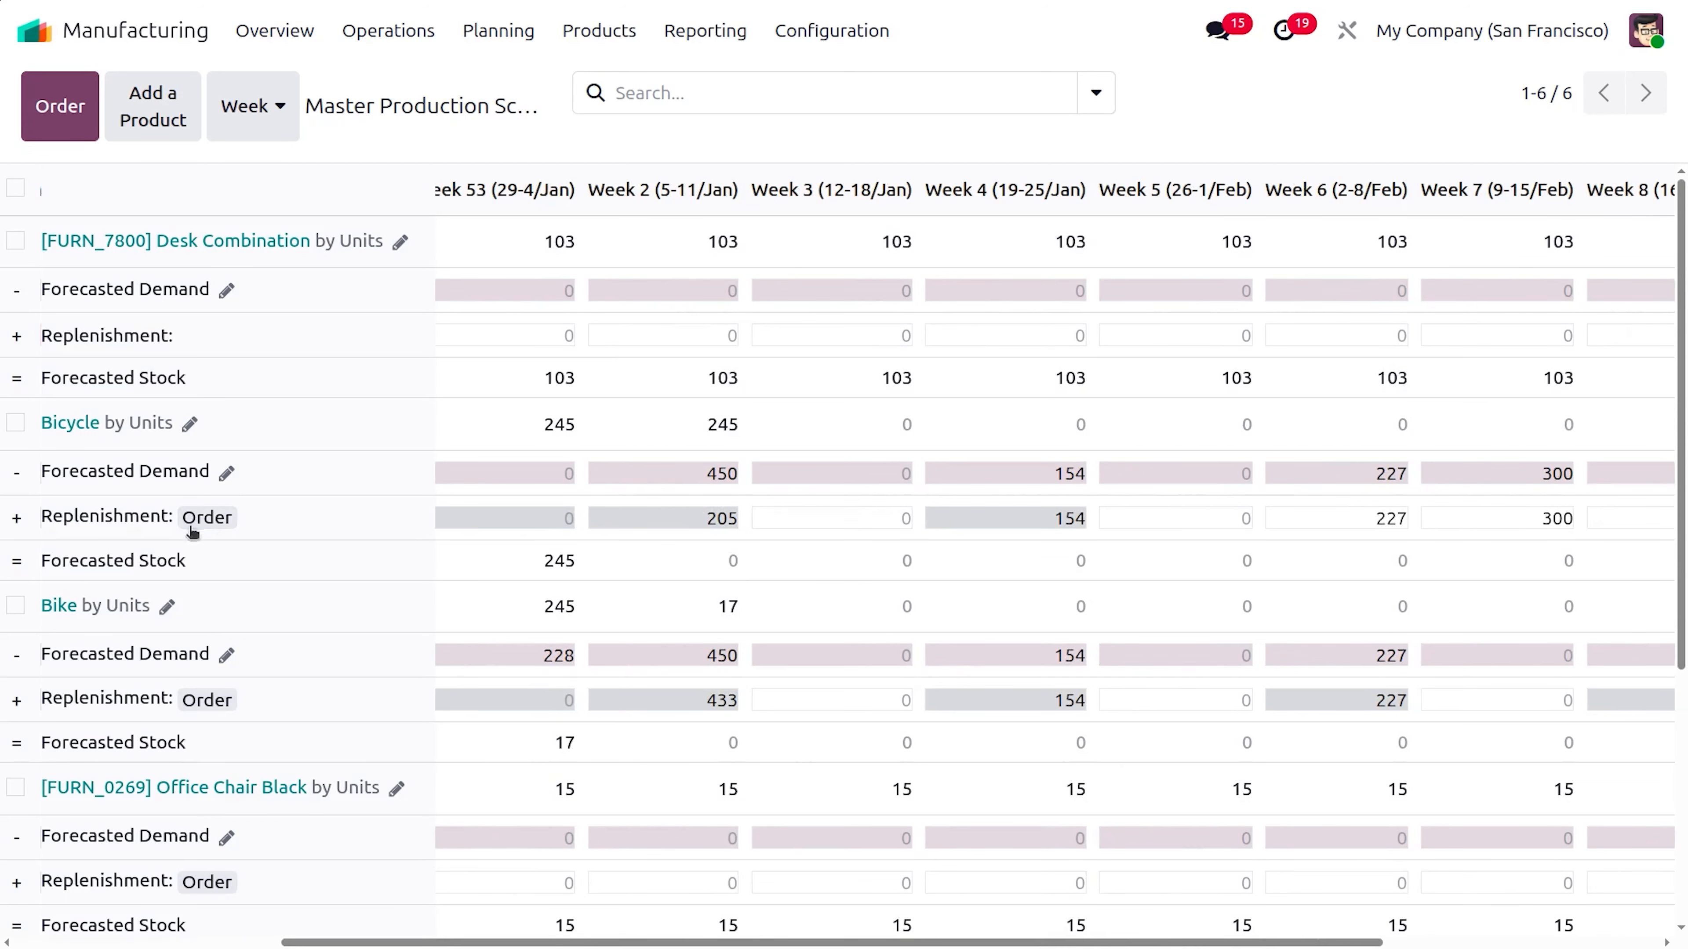
click(203, 518)
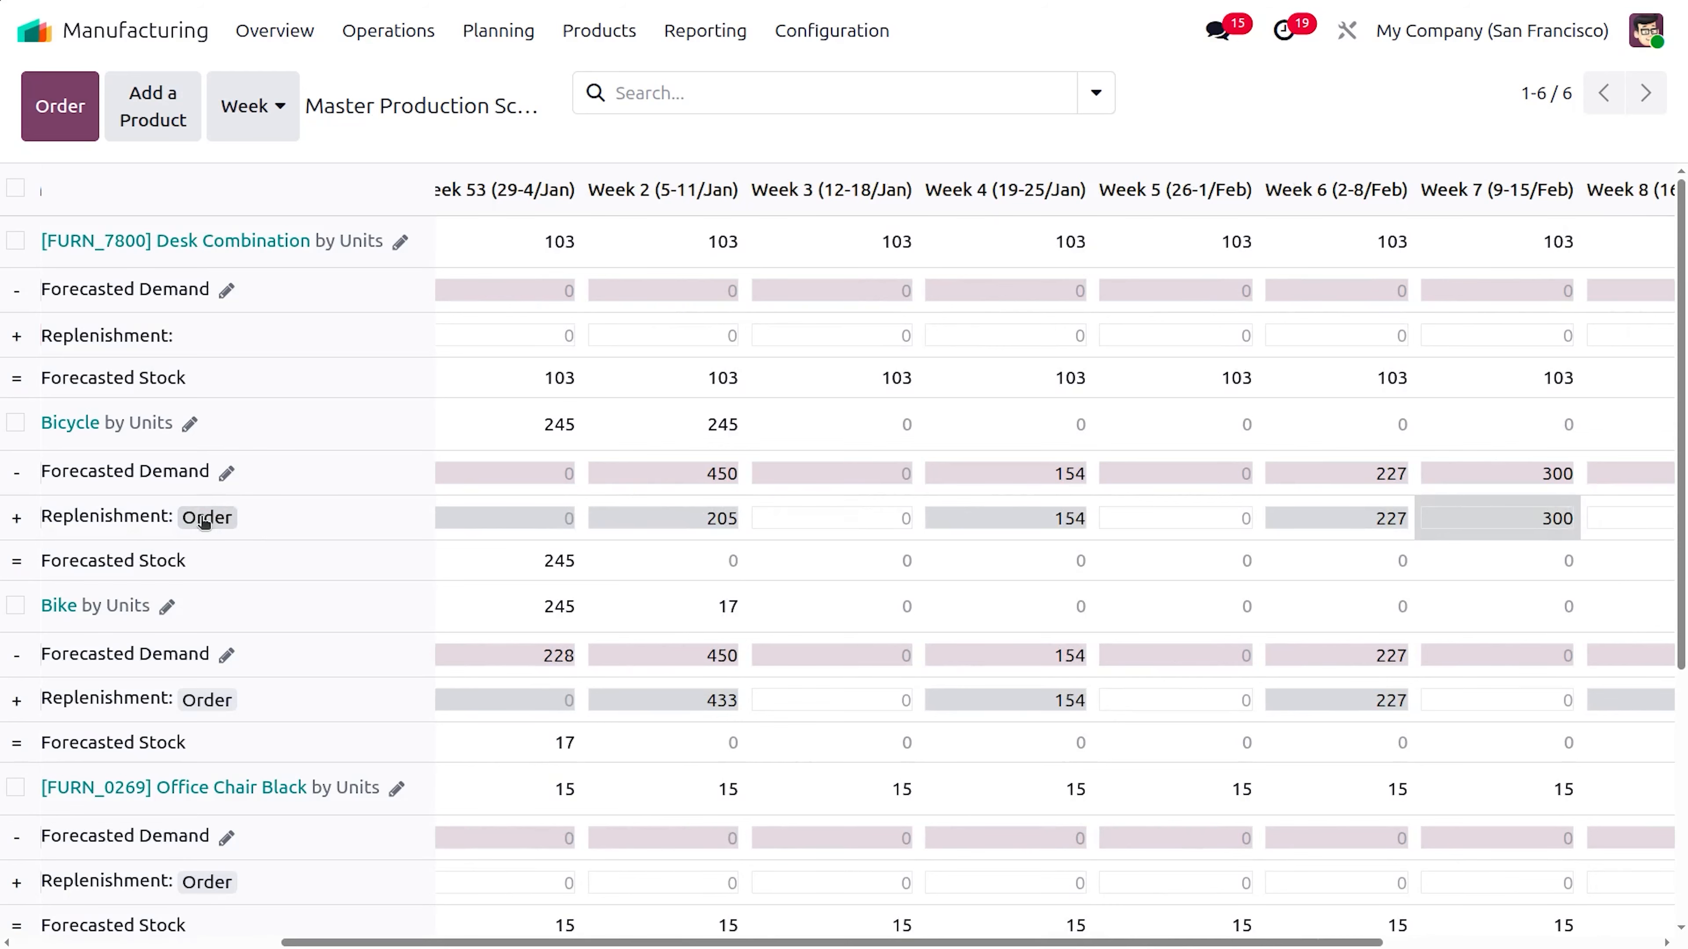
click(204, 521)
scroll(1009, 466, right, 5)
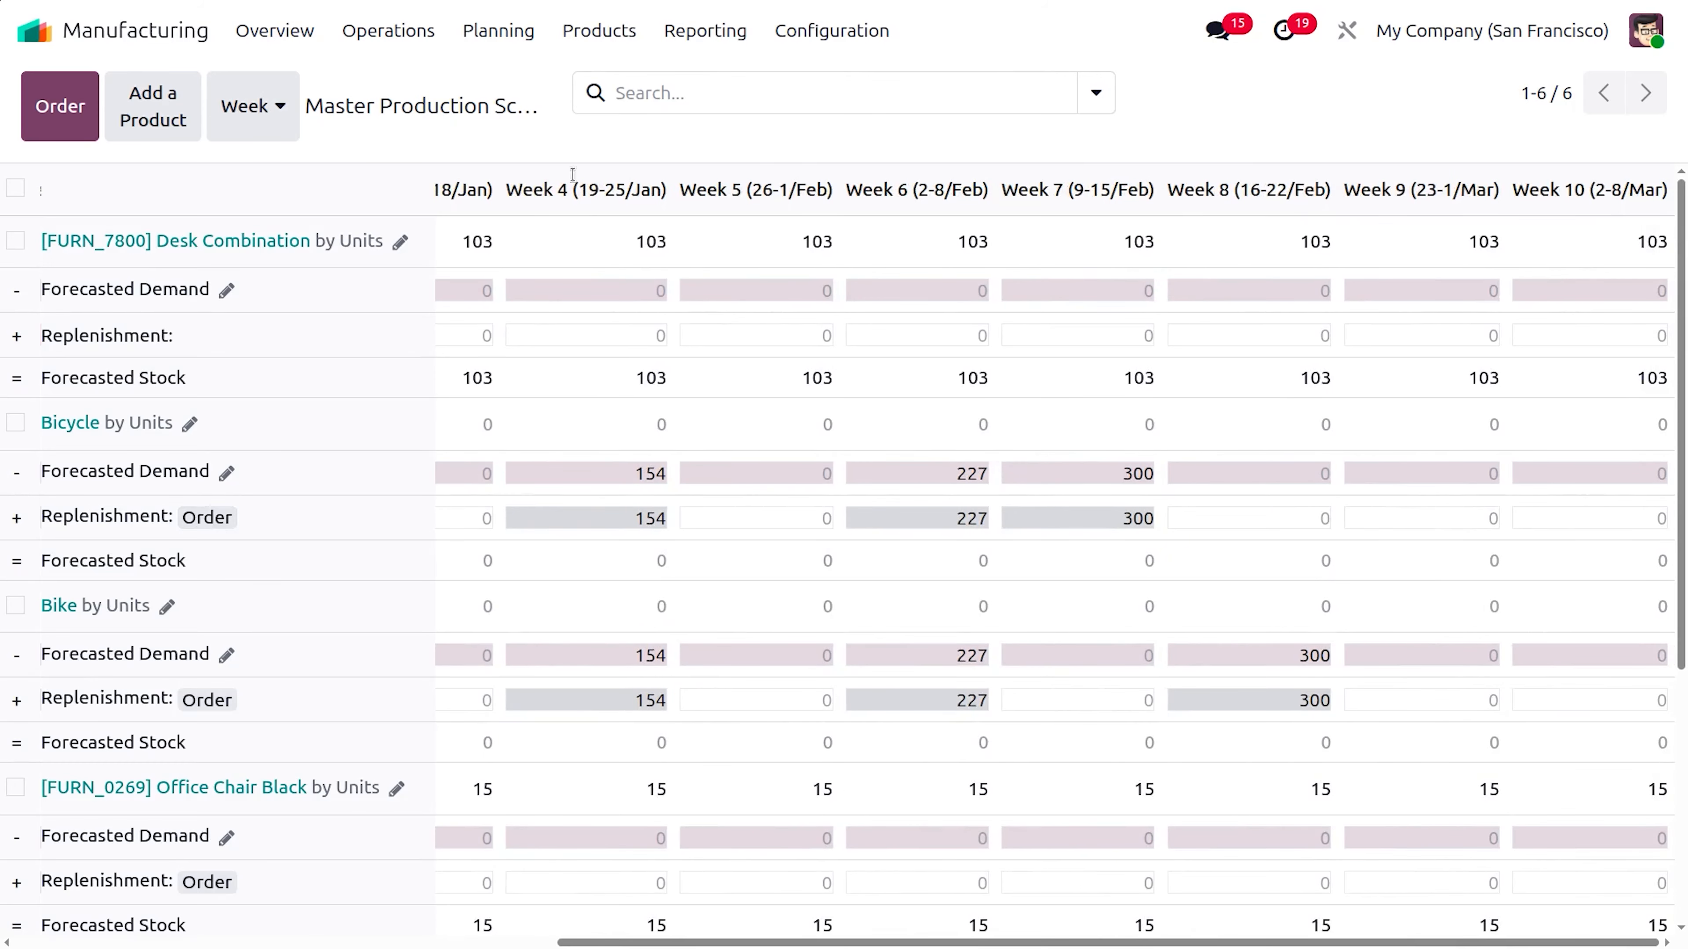
Check the newest Bicycle request for quotation in Purchase, including its dates and totals, and return to the app overview.
click(59, 33)
text(pu)
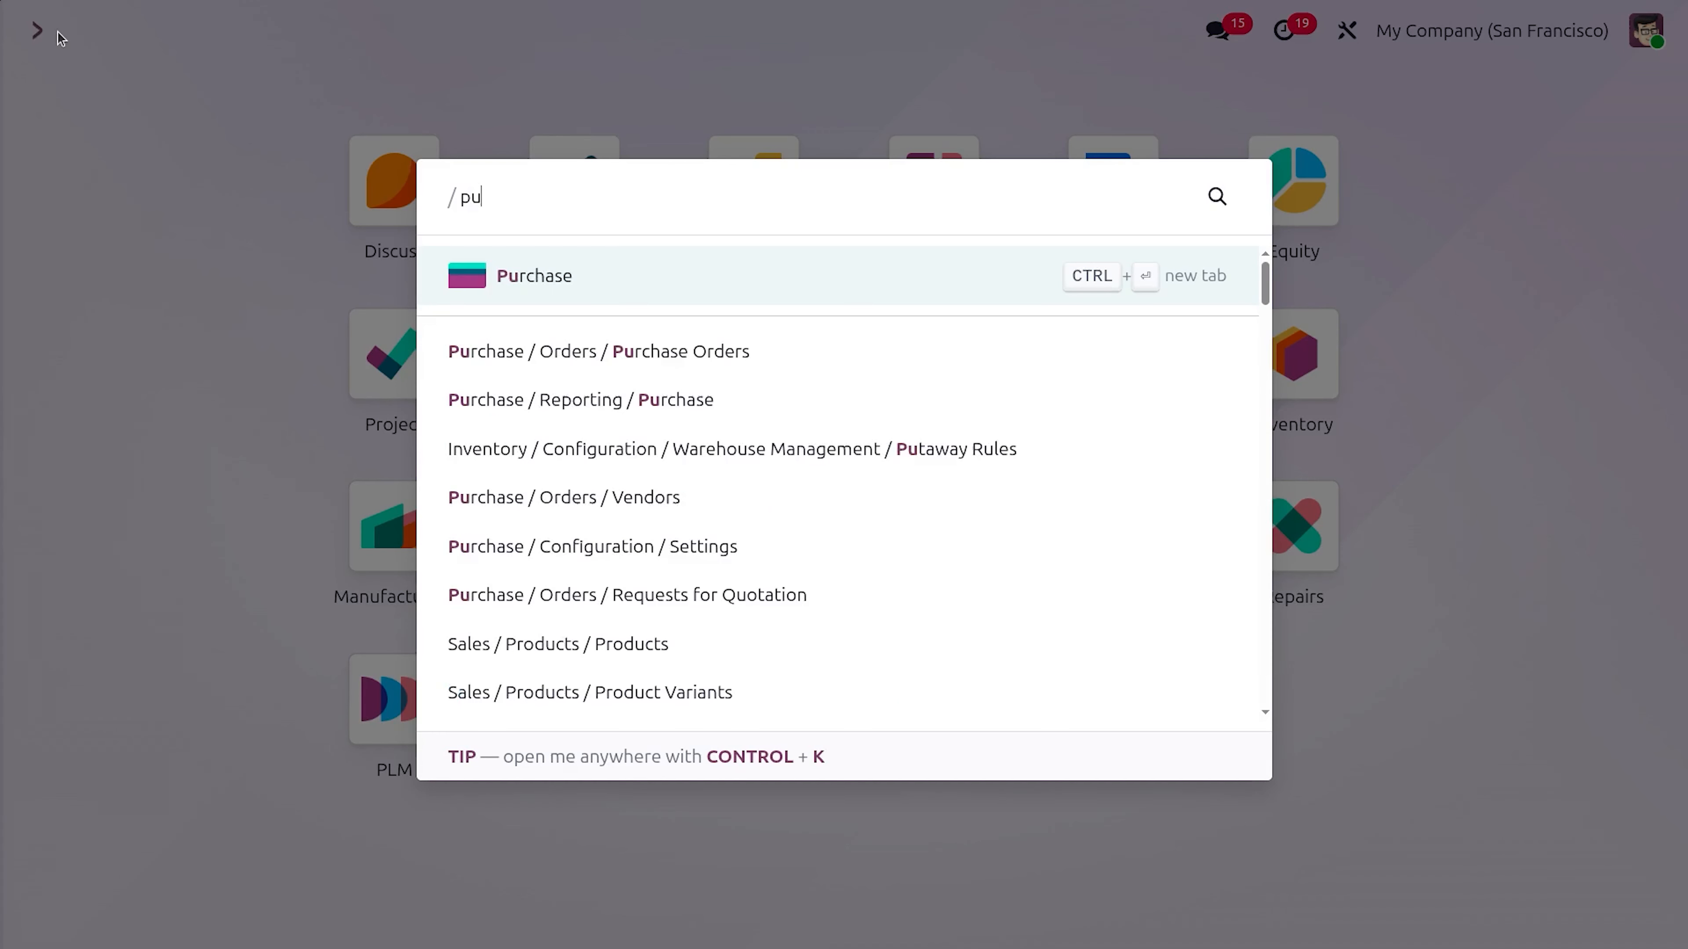
key(Return)
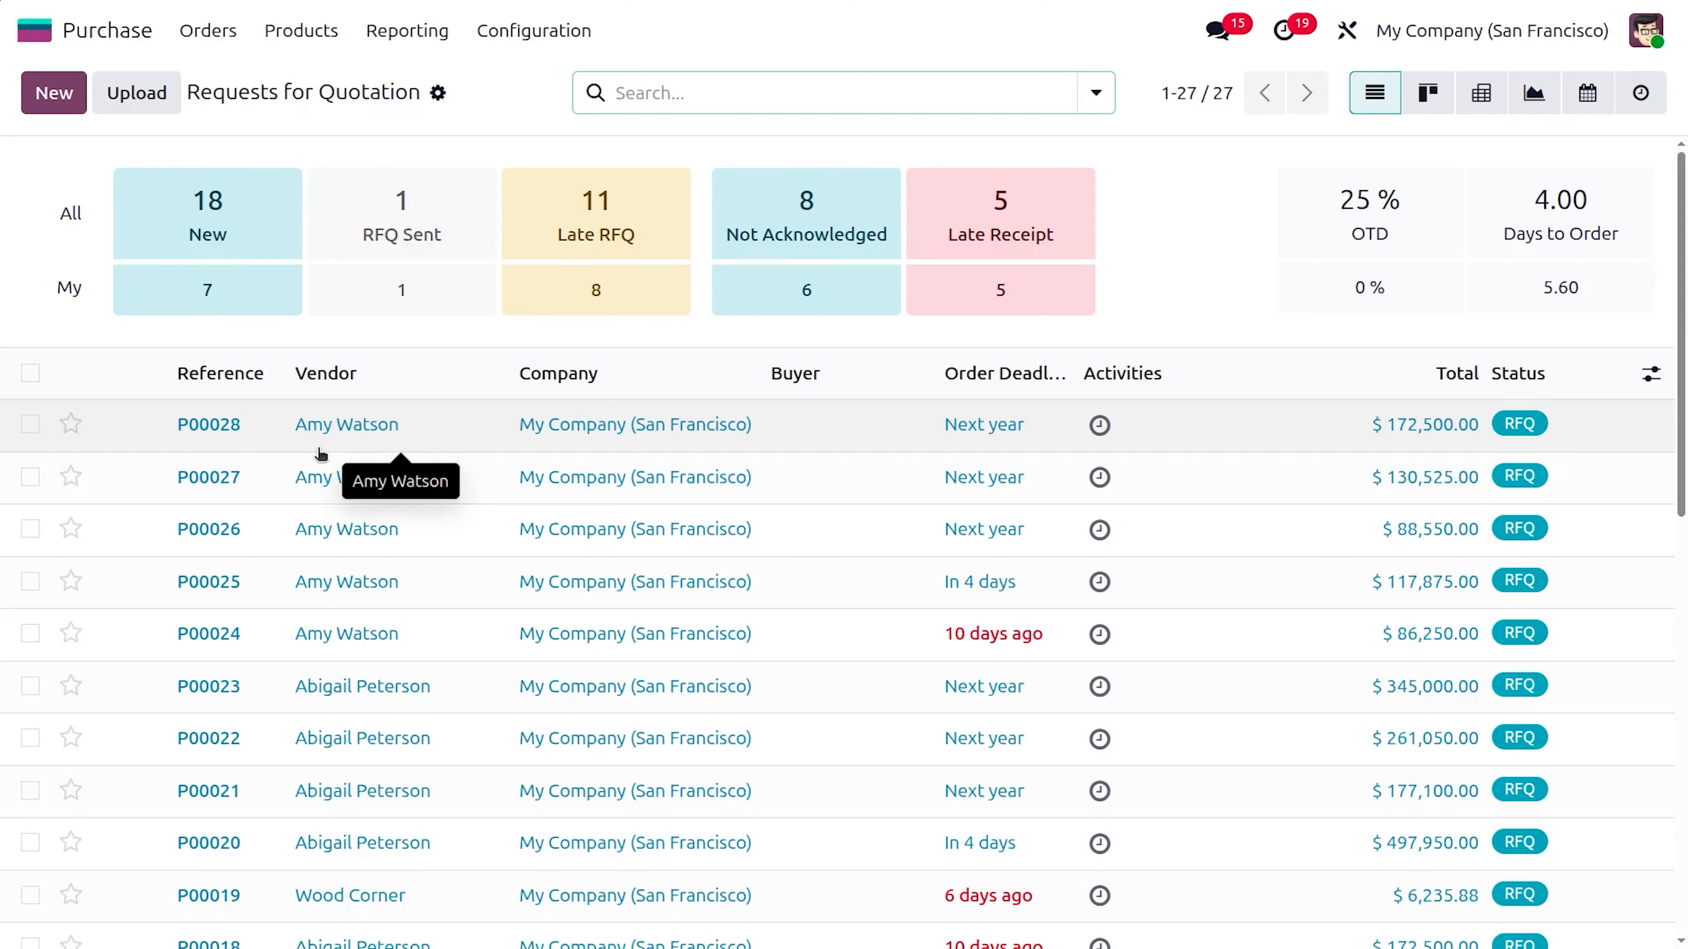
click(234, 436)
scroll(667, 624, down, 5)
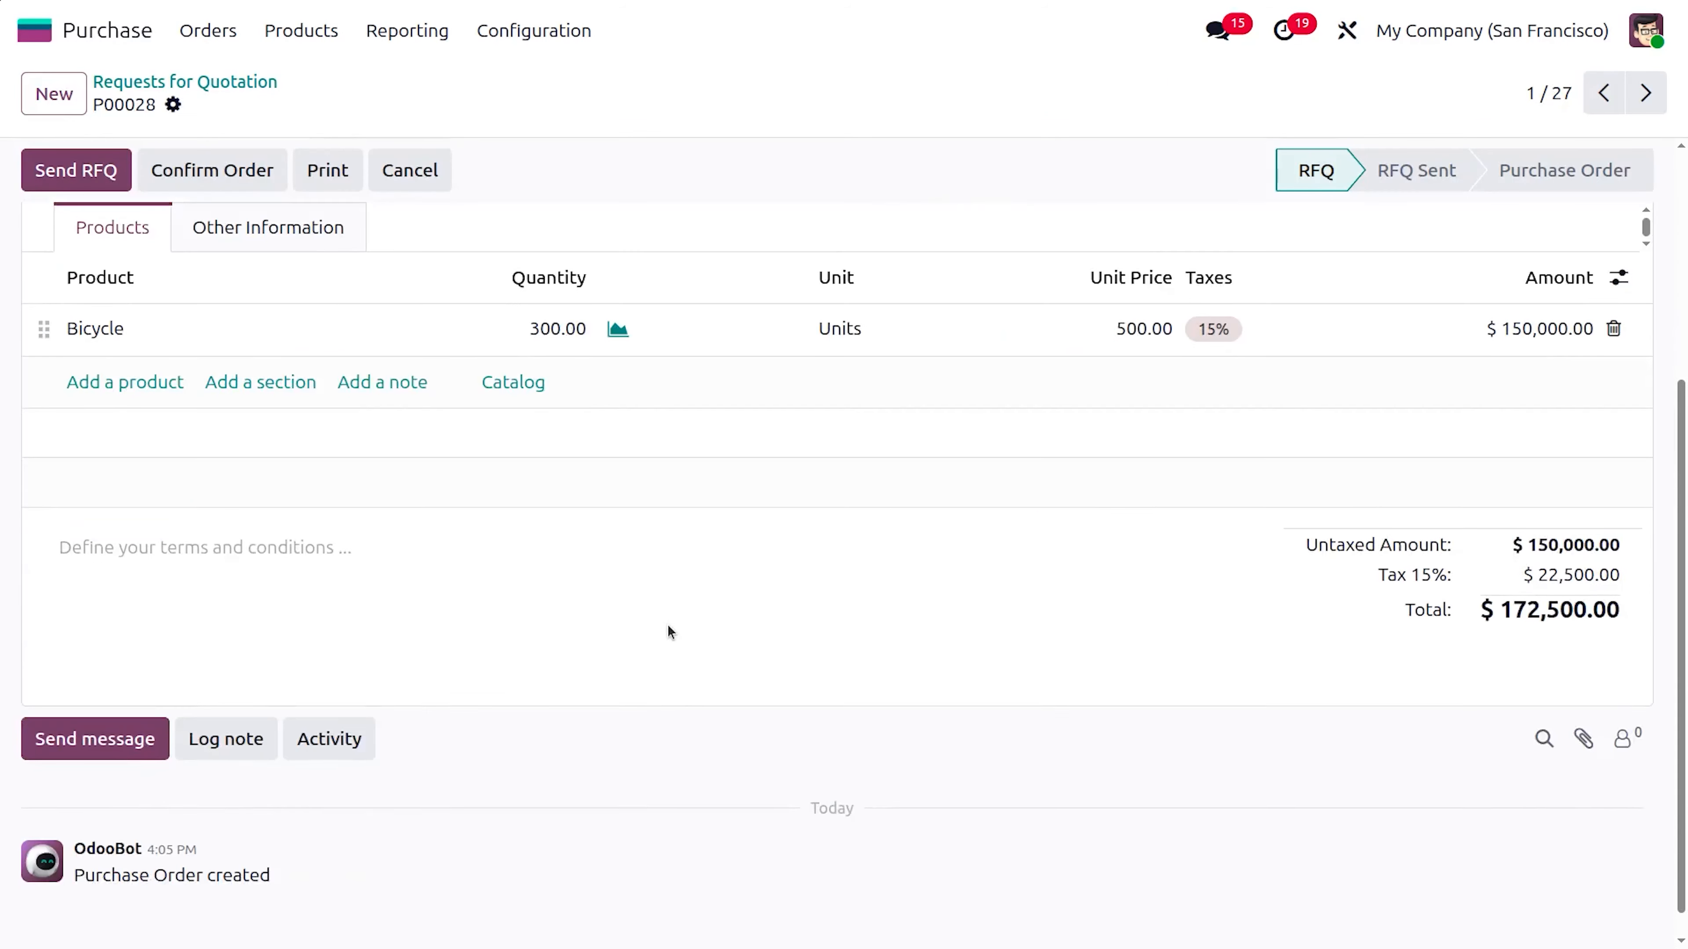
scroll(667, 625, up, 2)
scroll(669, 628, up, 3)
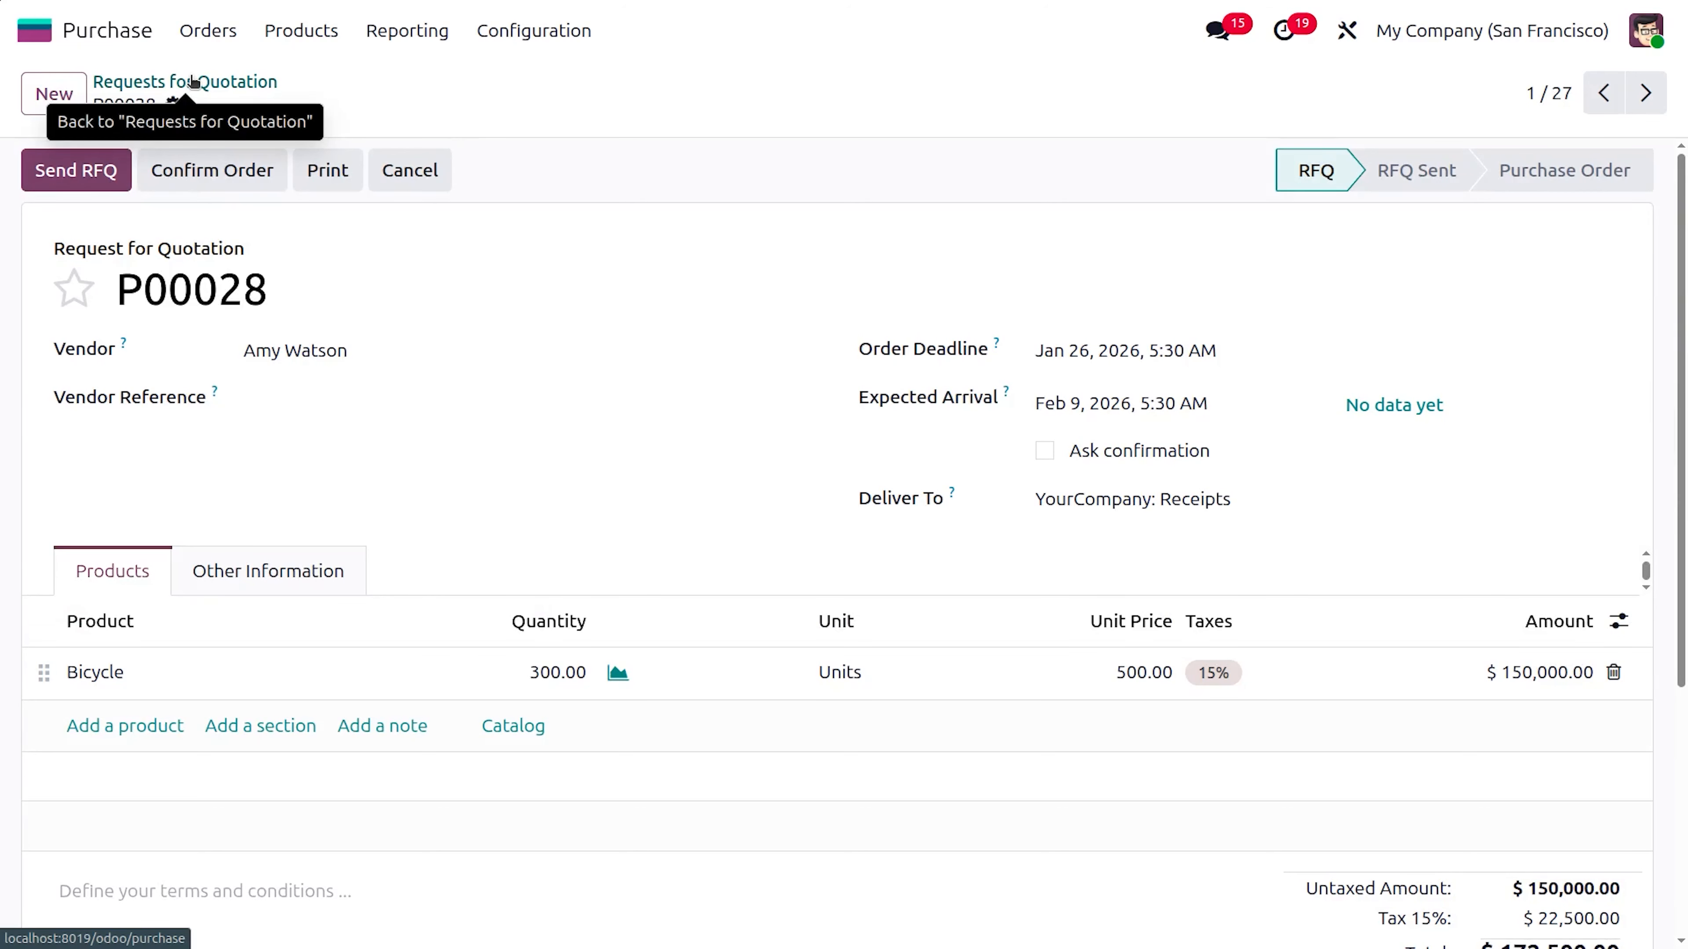
click(34, 29)
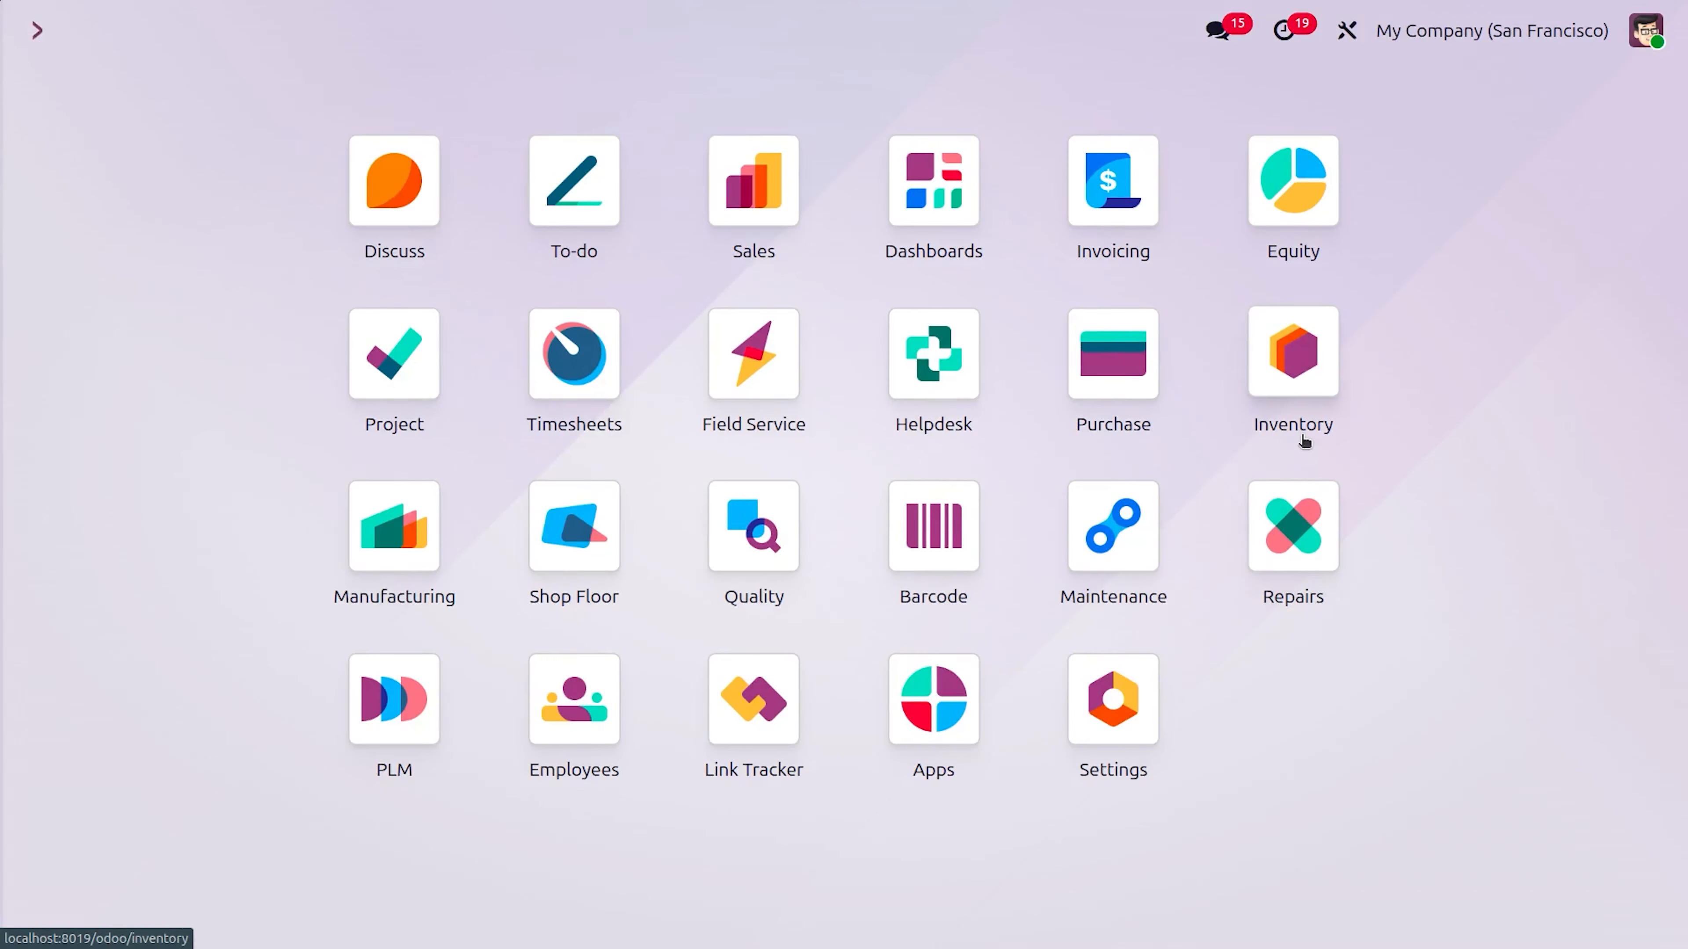
Open the Master Production Schedule in Manufacturing to review the products it currently covers.
text(m)
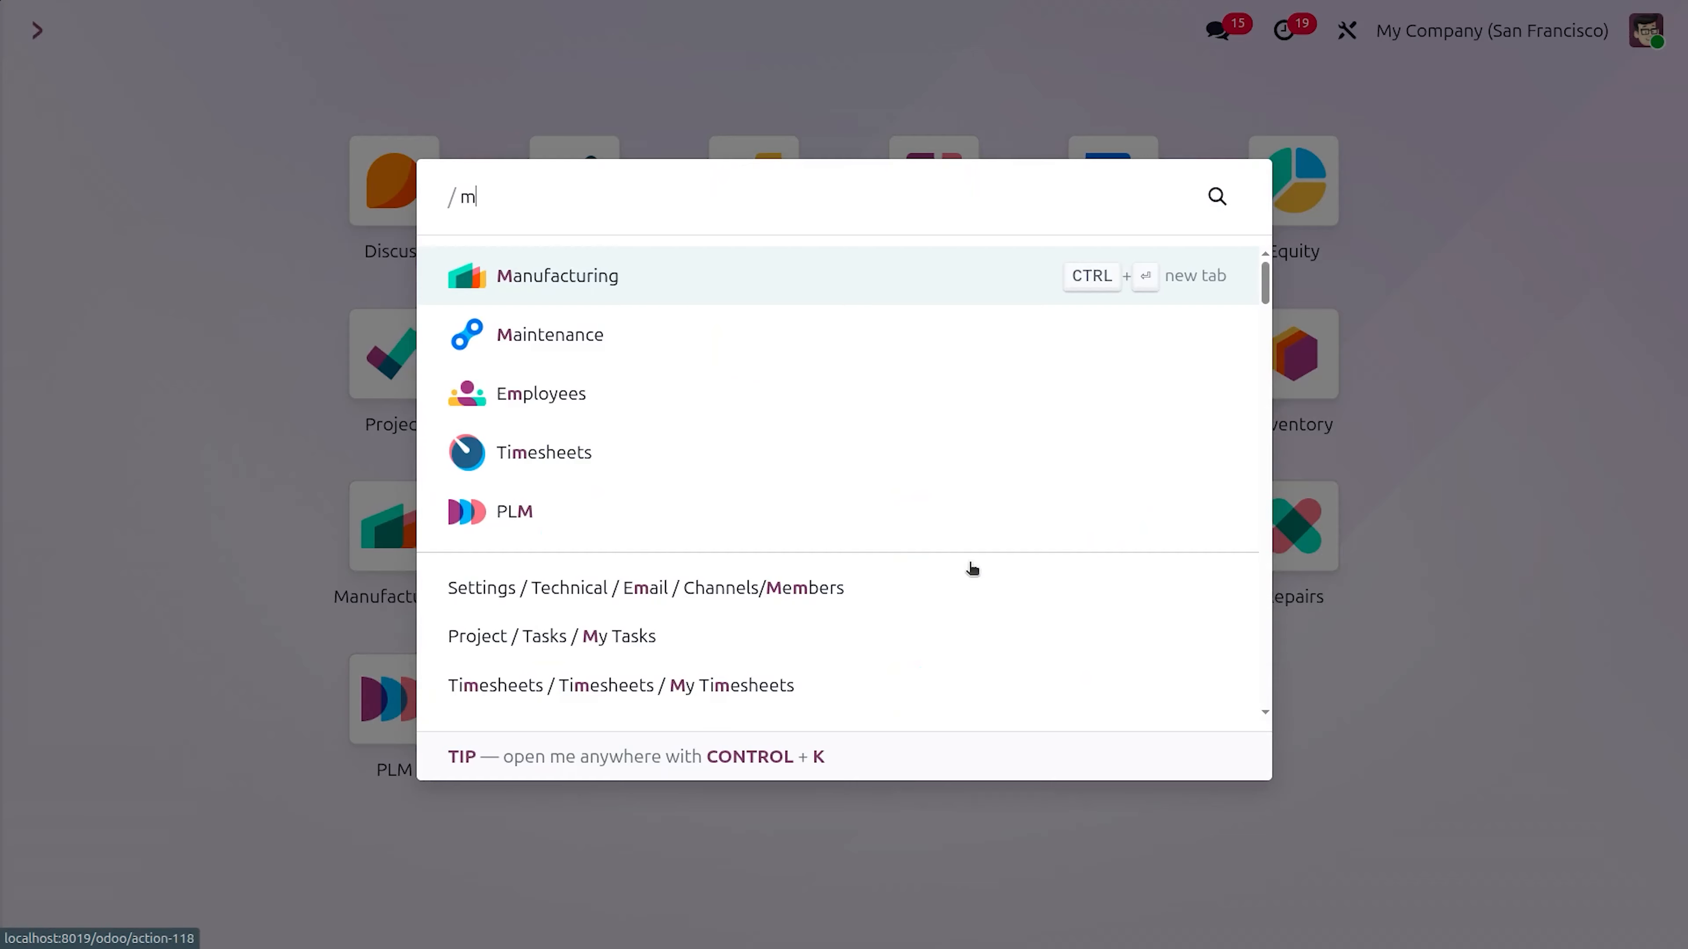
key(Return)
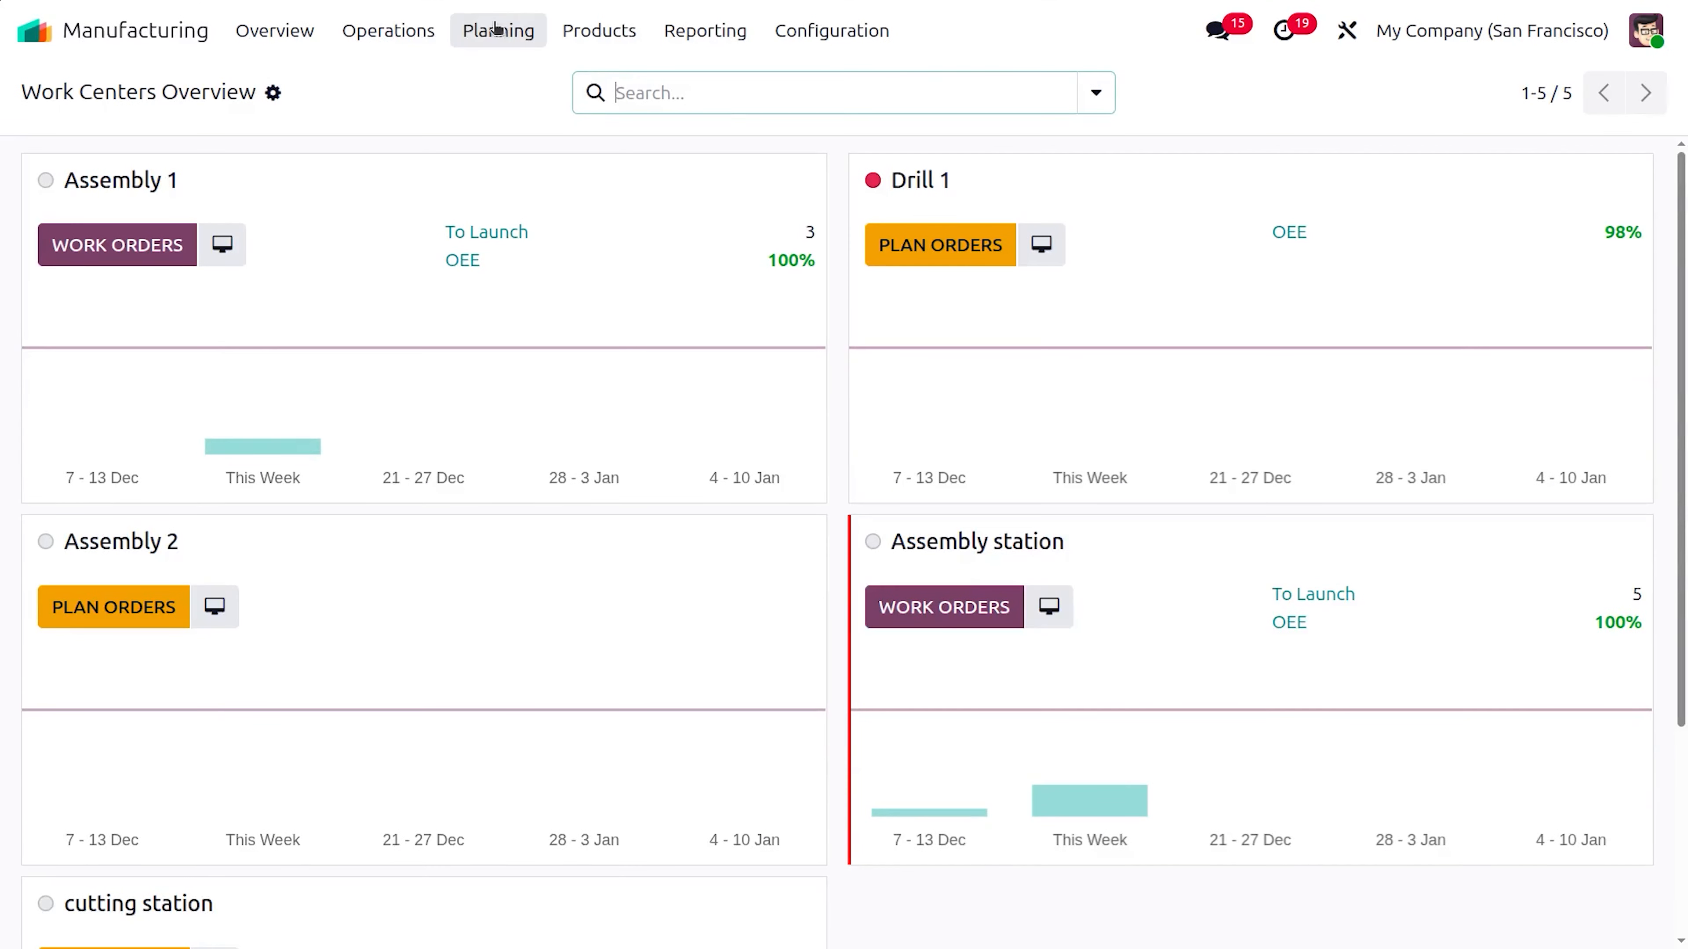
click(502, 34)
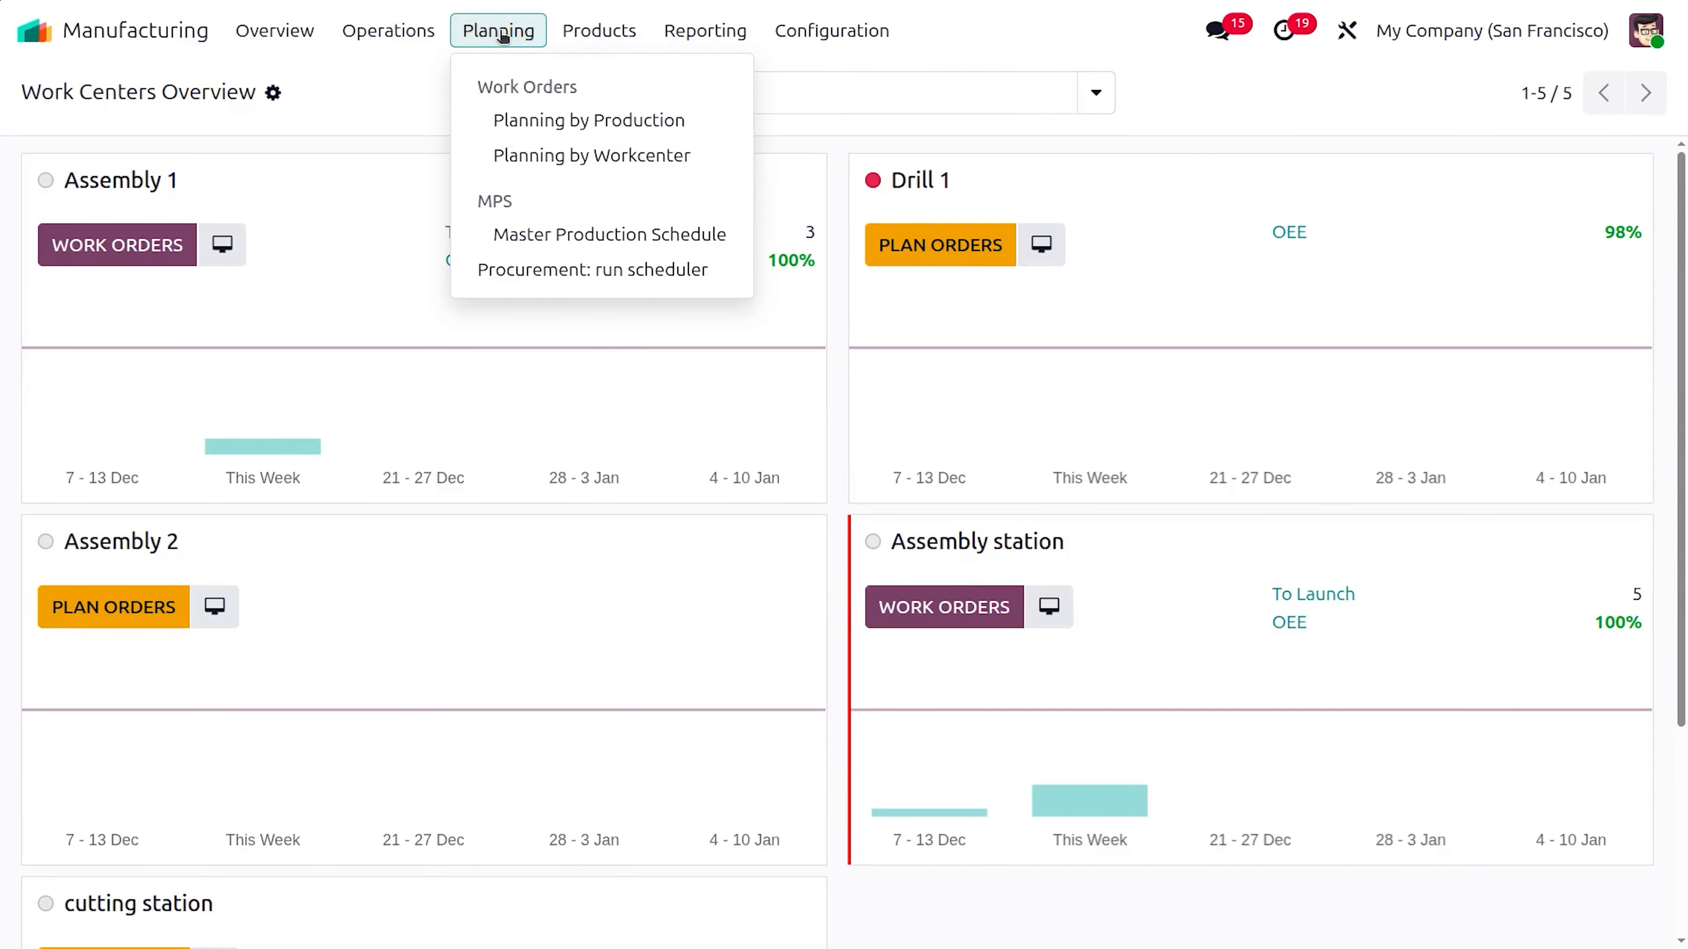
click(559, 235)
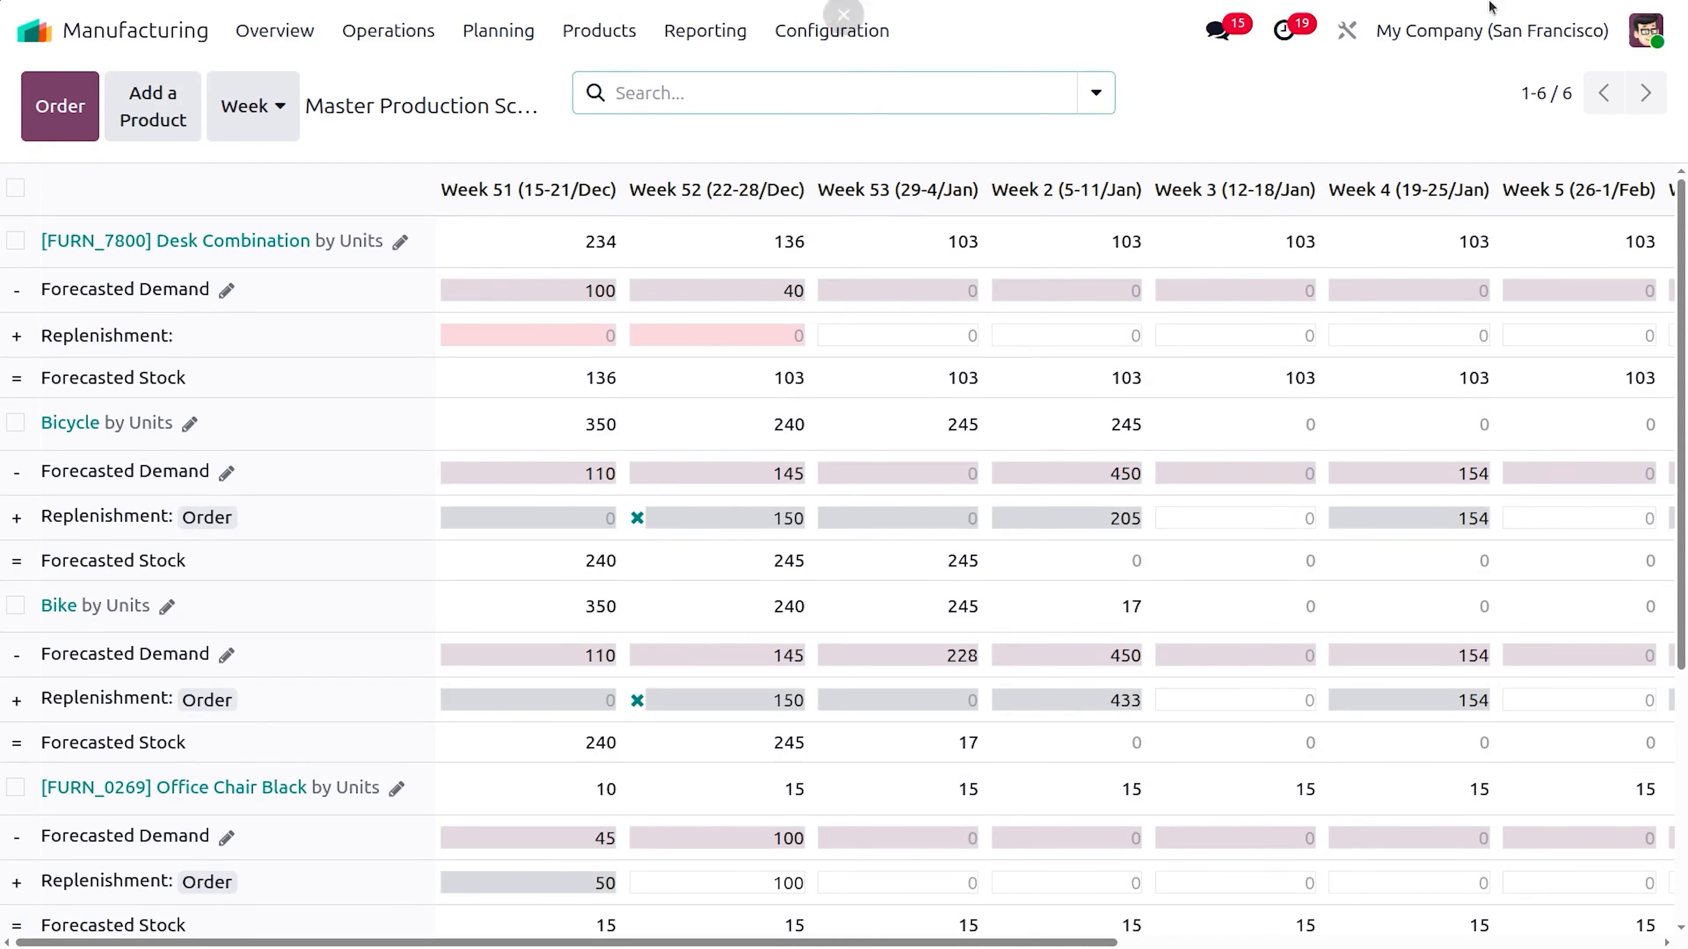
Open the Manufacturing product list and check the general and vendor details of the Tubes component.
click(617, 33)
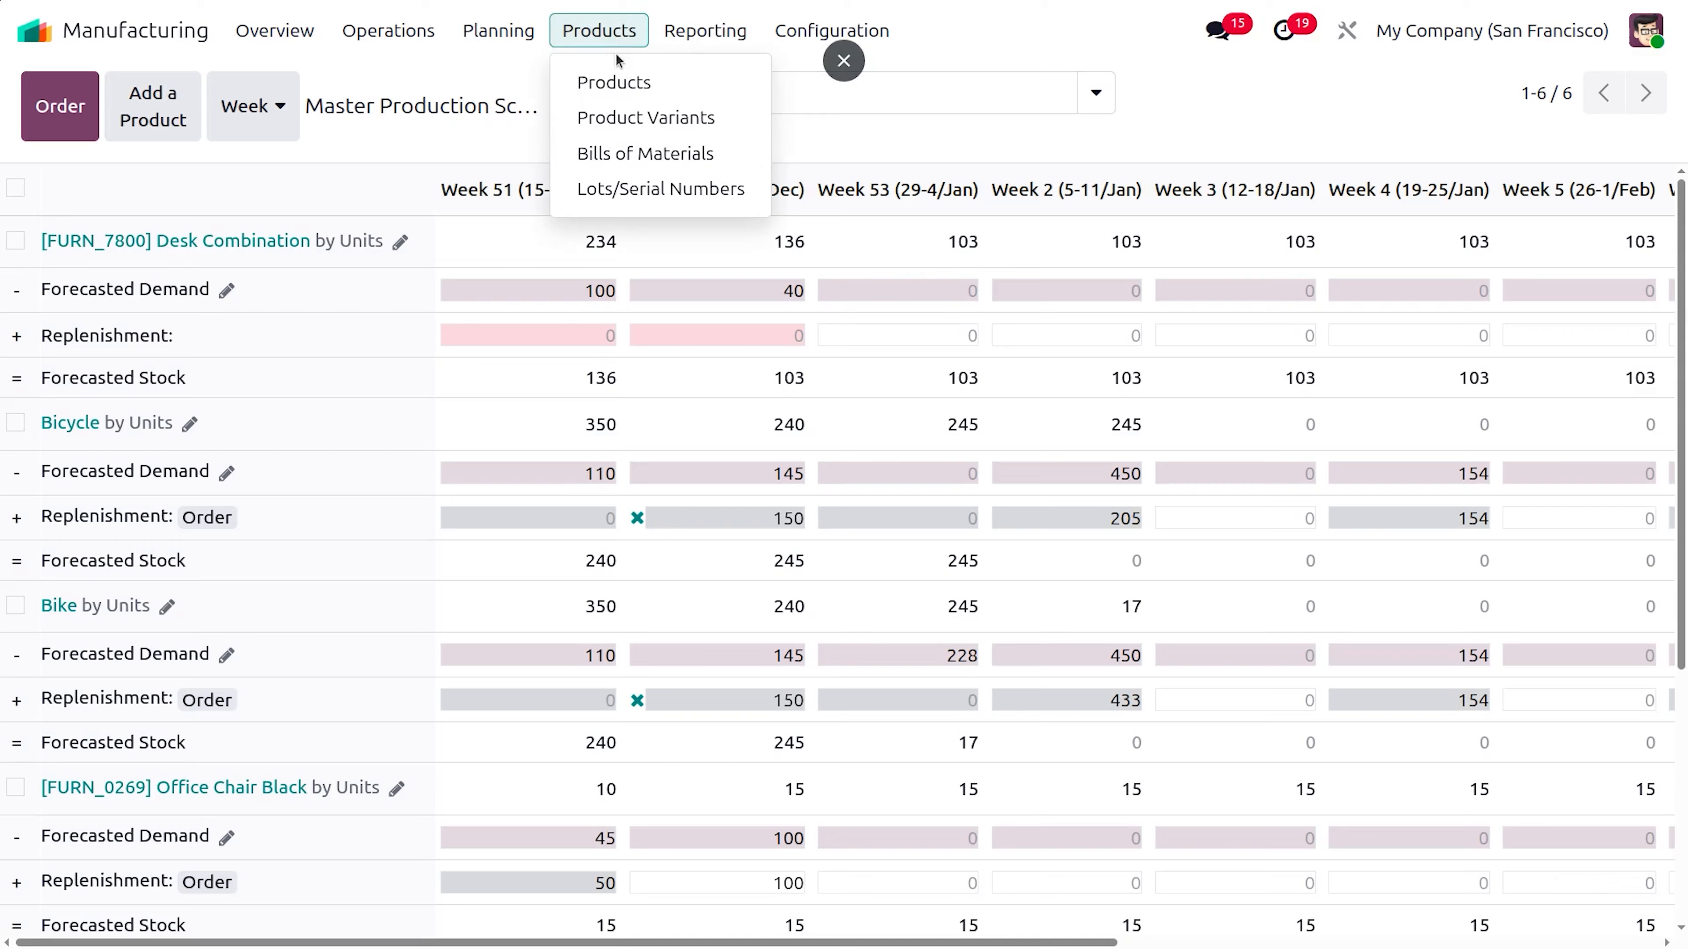
click(617, 78)
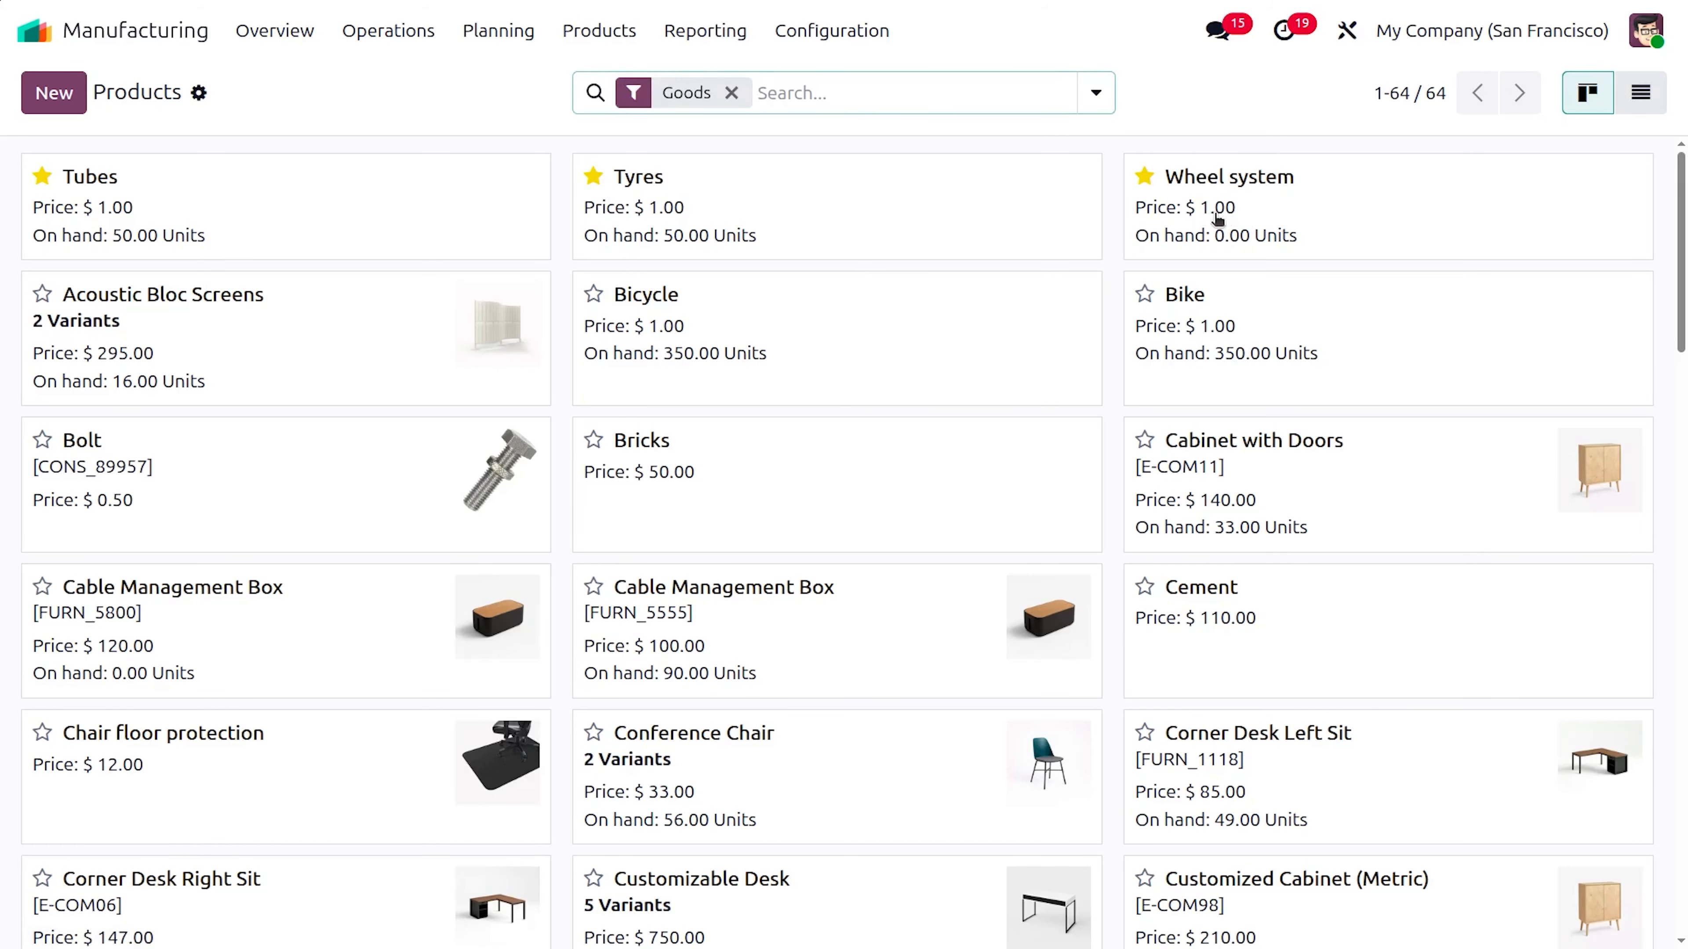
click(260, 215)
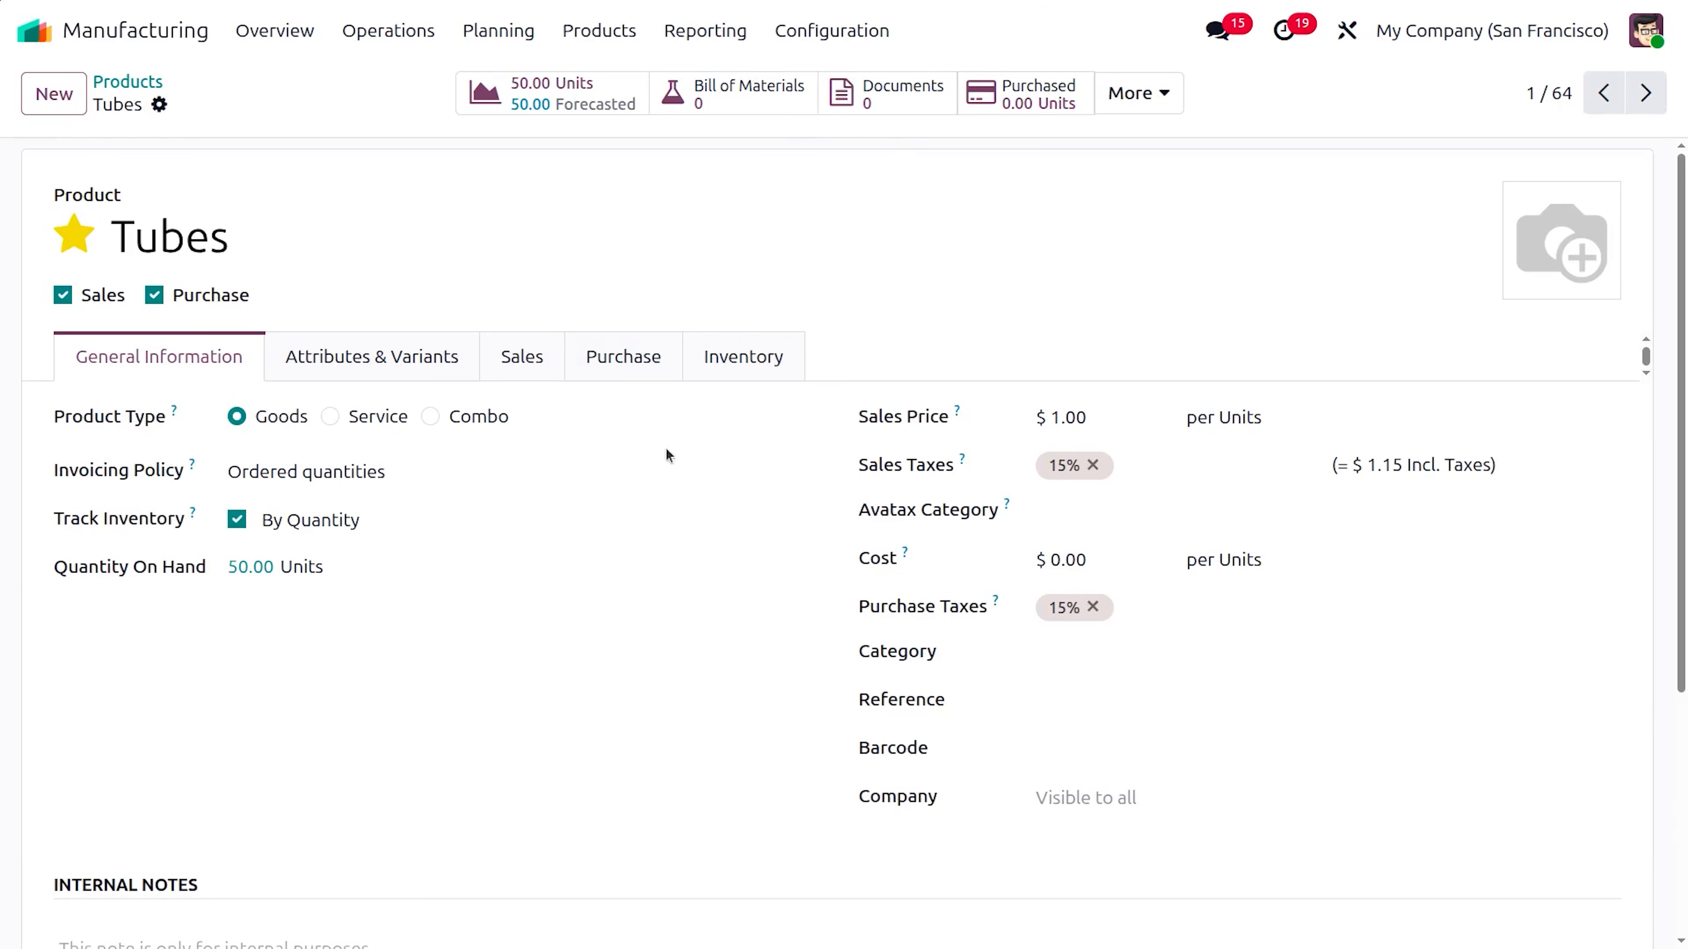
click(613, 350)
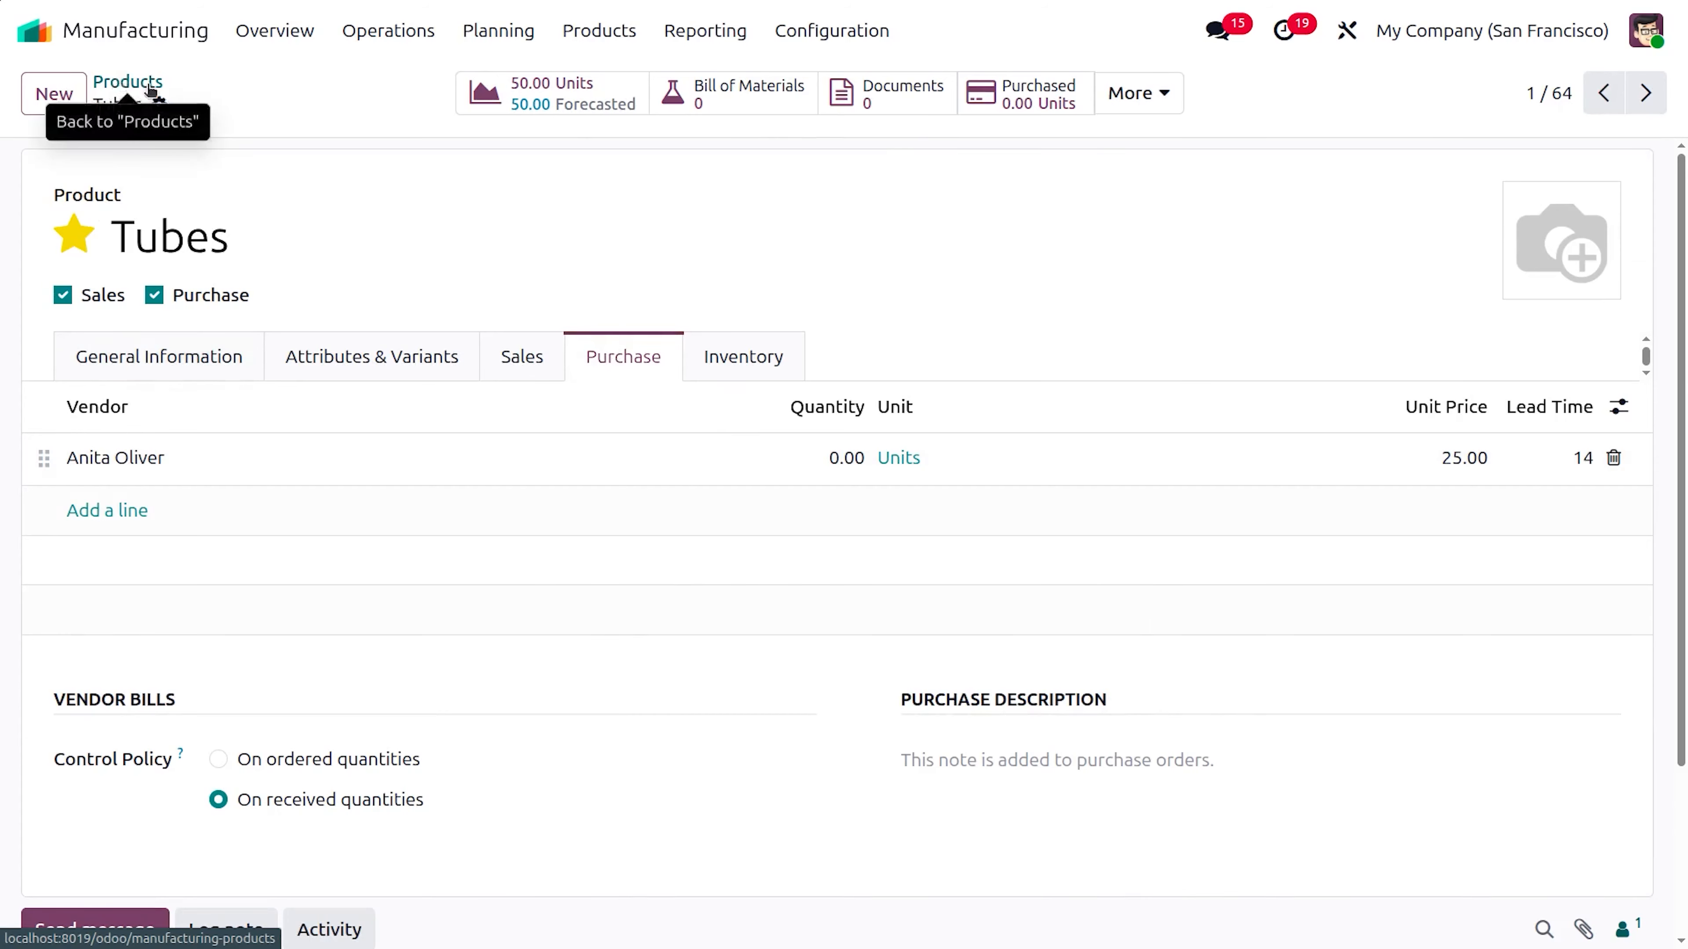
click(126, 83)
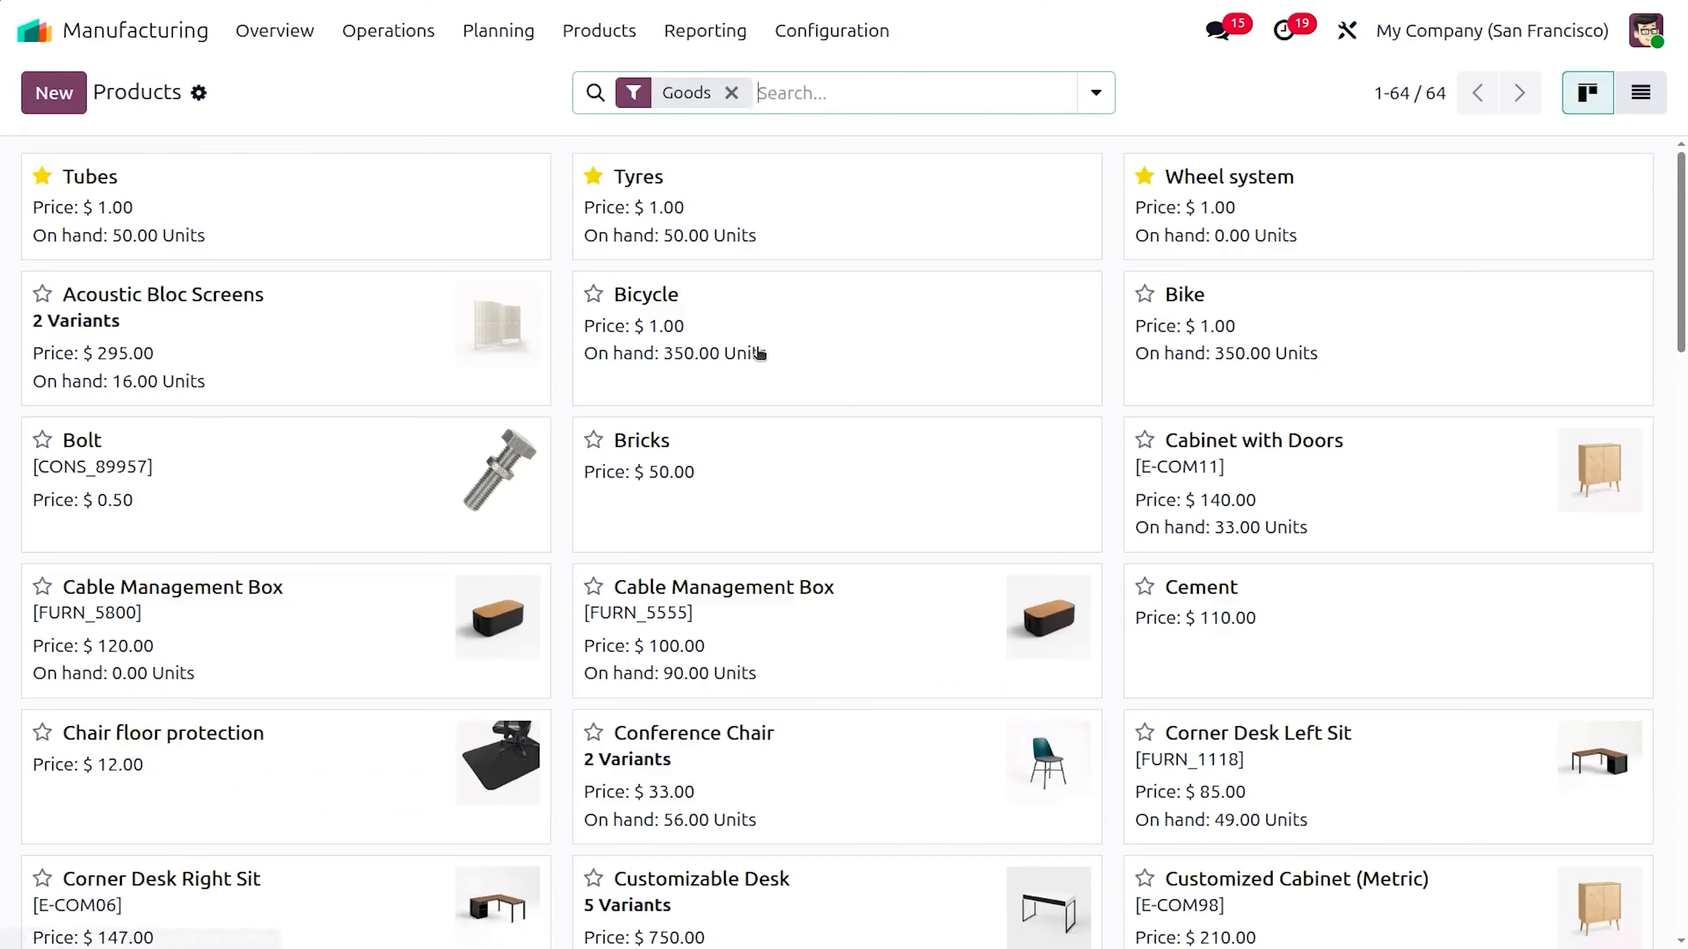
Check the Tyres component's purchase and general information, and return to the product list.
click(669, 209)
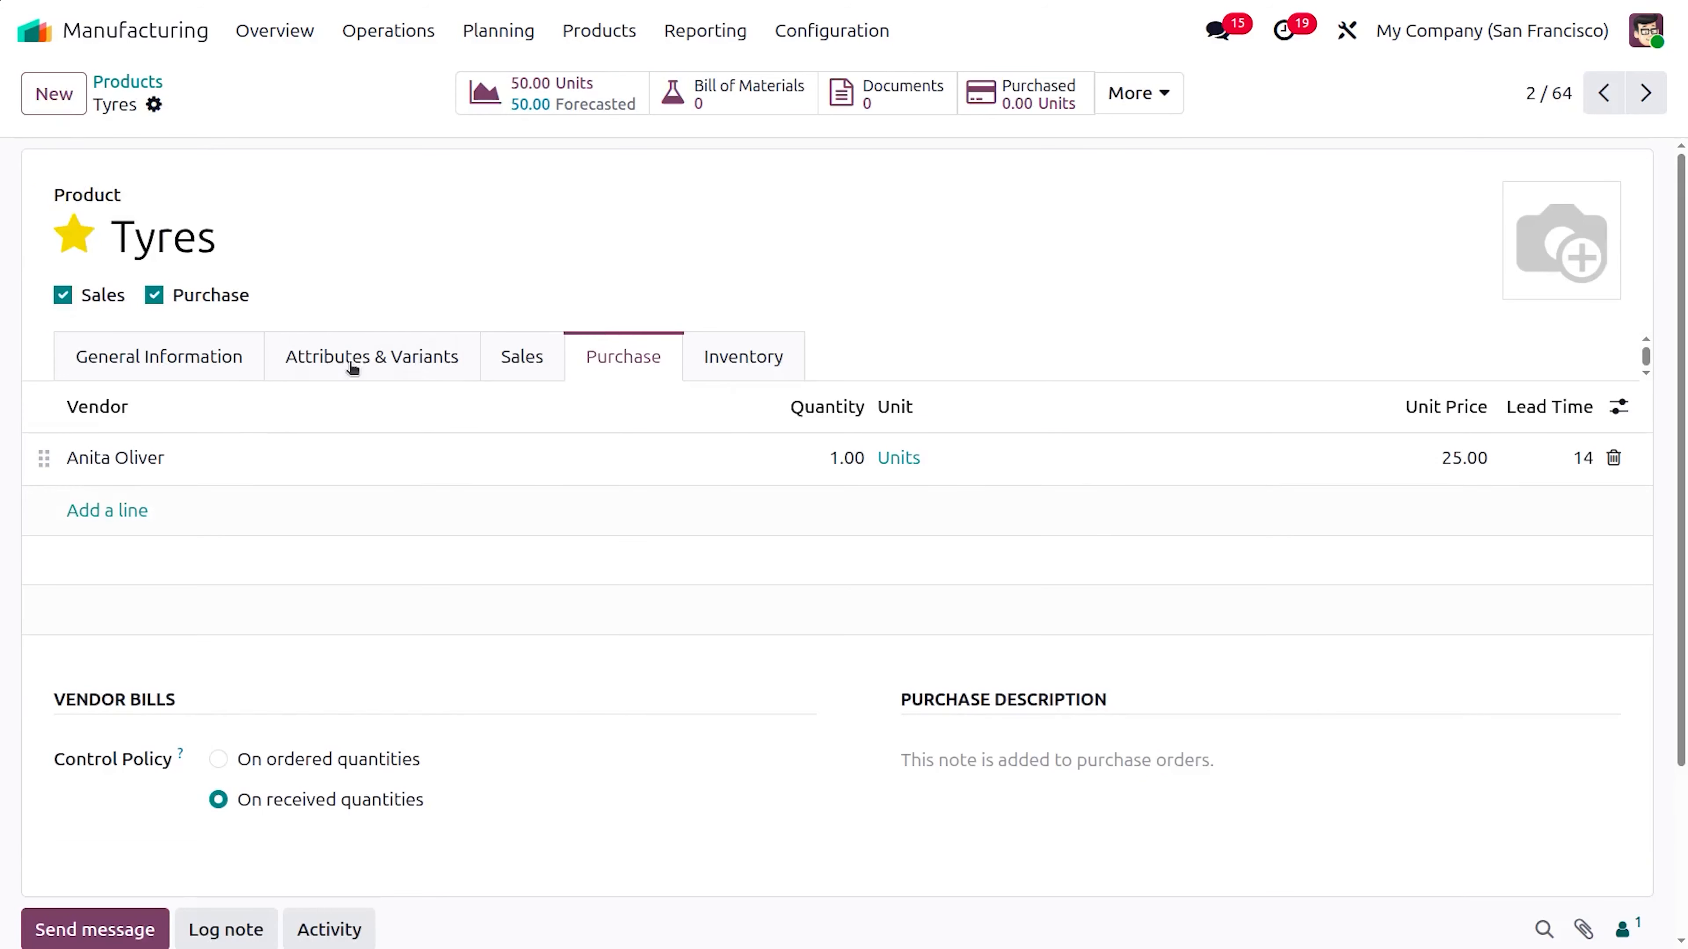
click(177, 355)
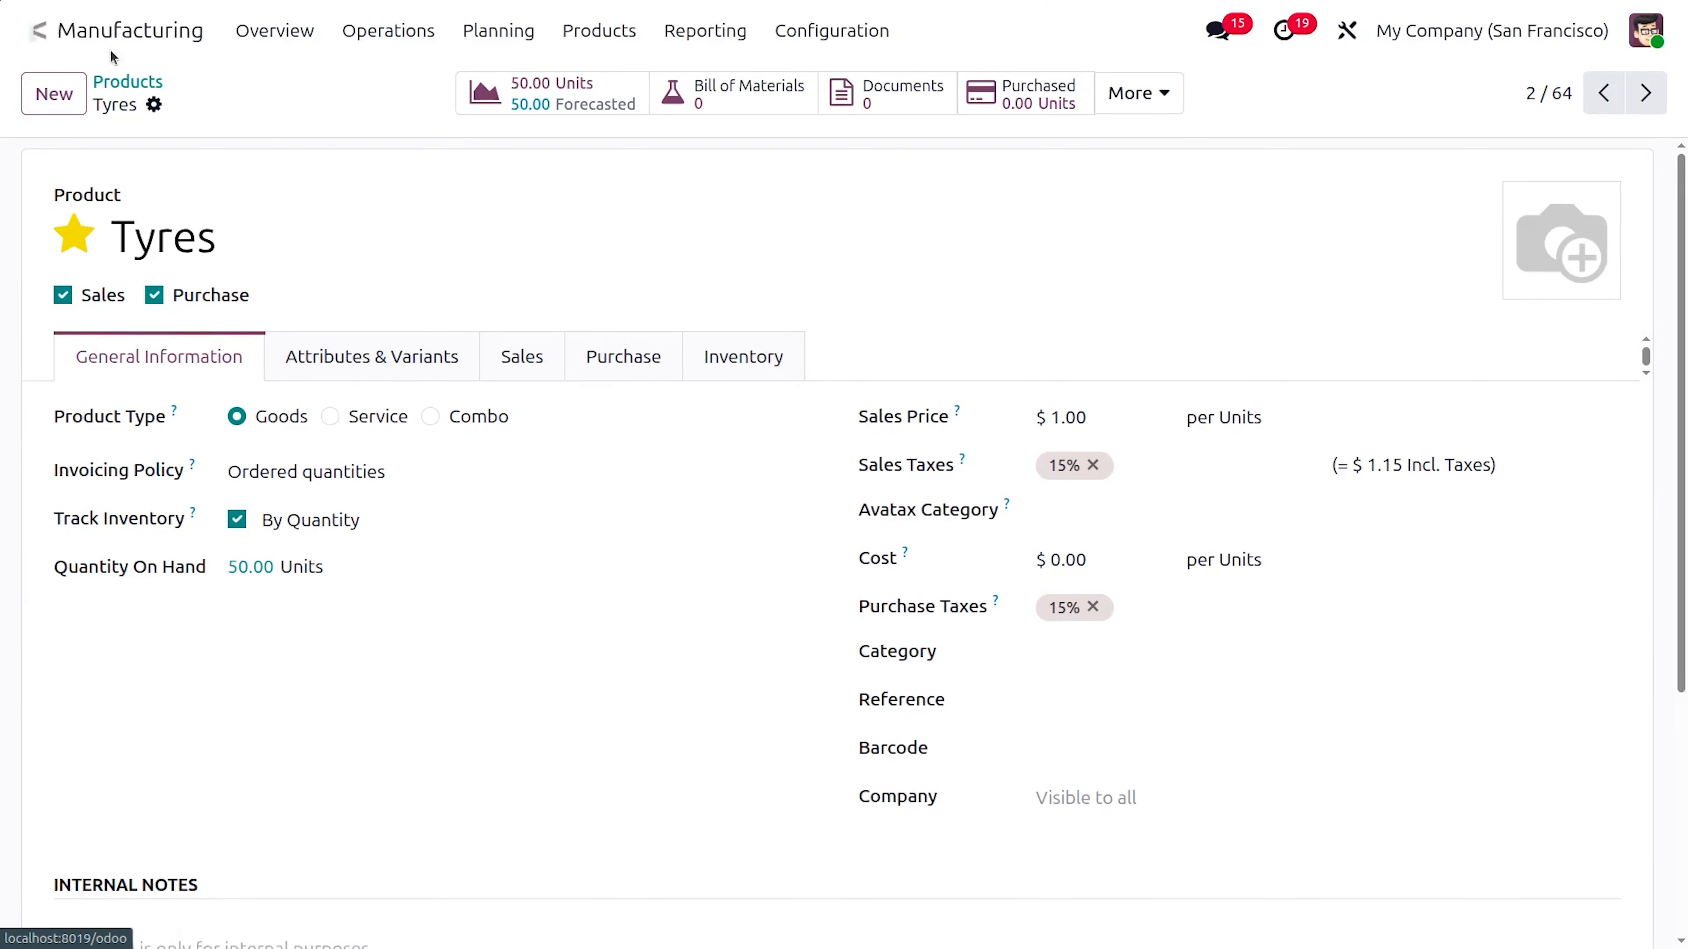
click(117, 82)
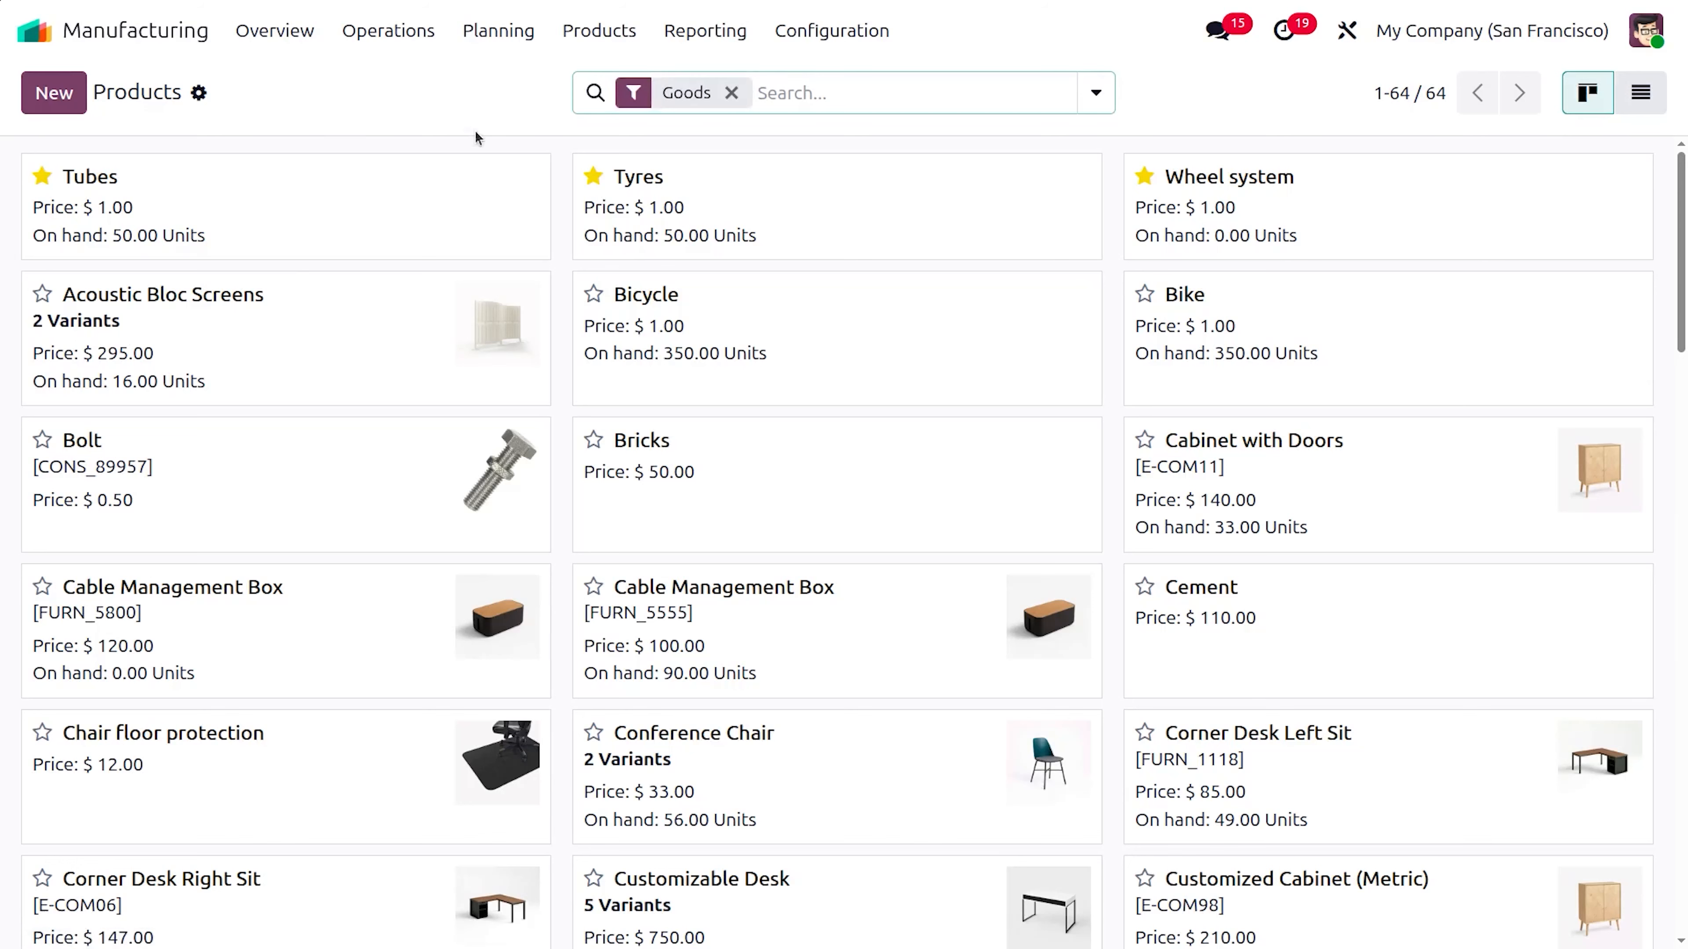
Examine the components in the Wheel system product's bill of materials, and go back to the bill of materials list.
click(1169, 235)
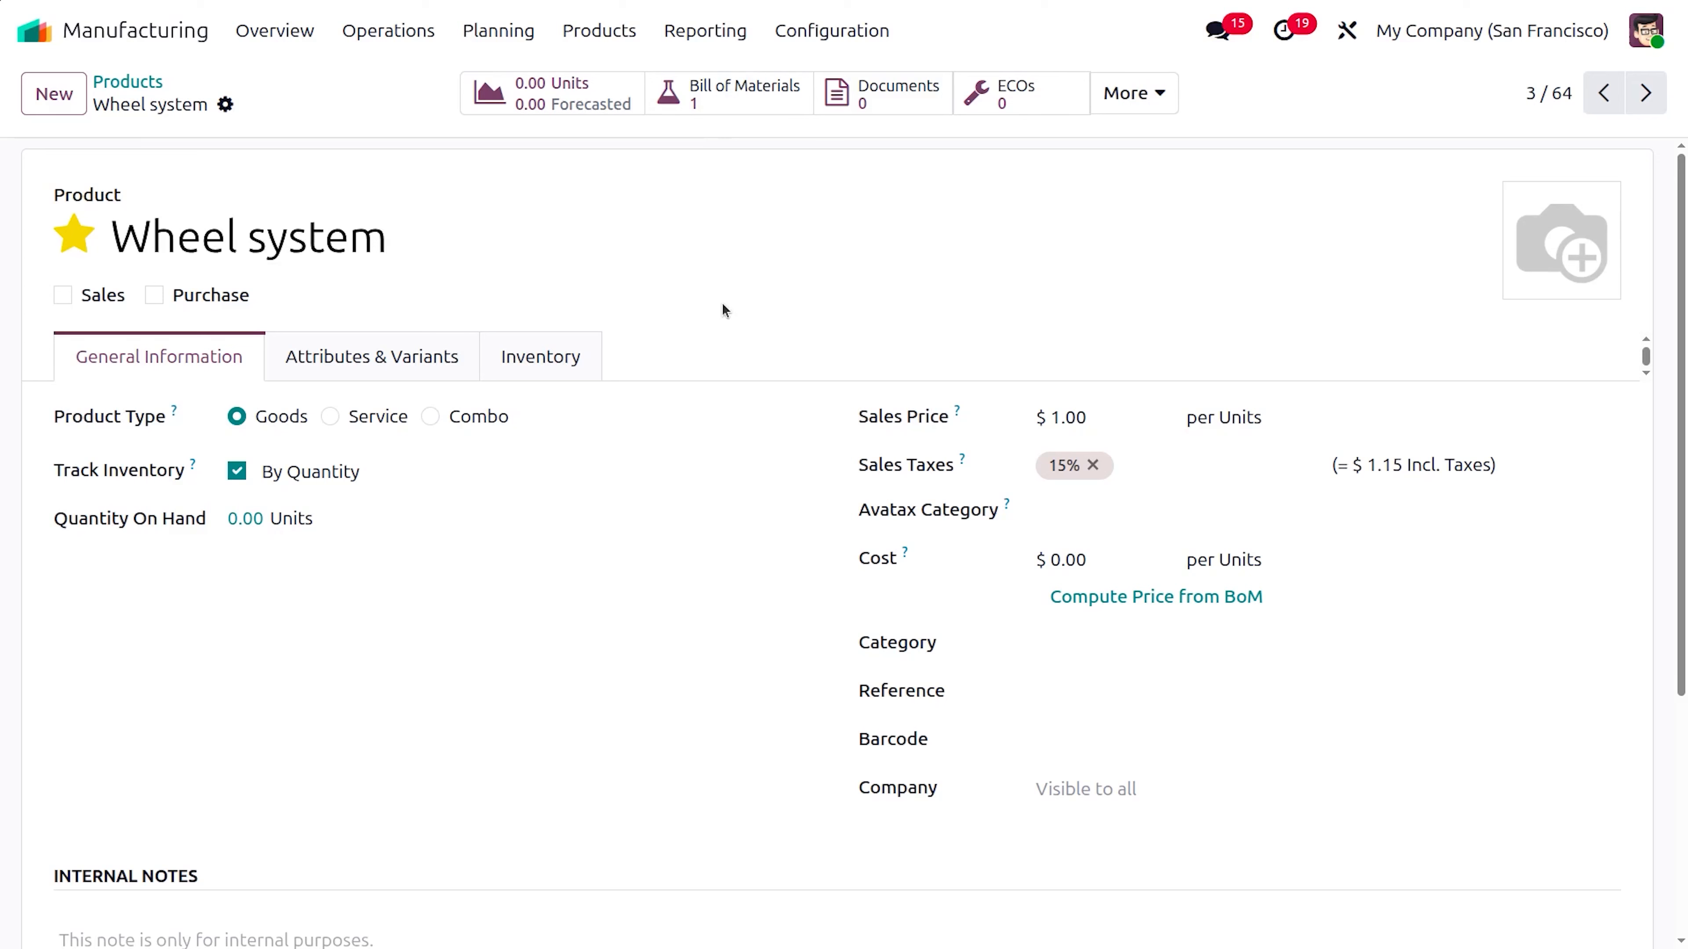
click(736, 117)
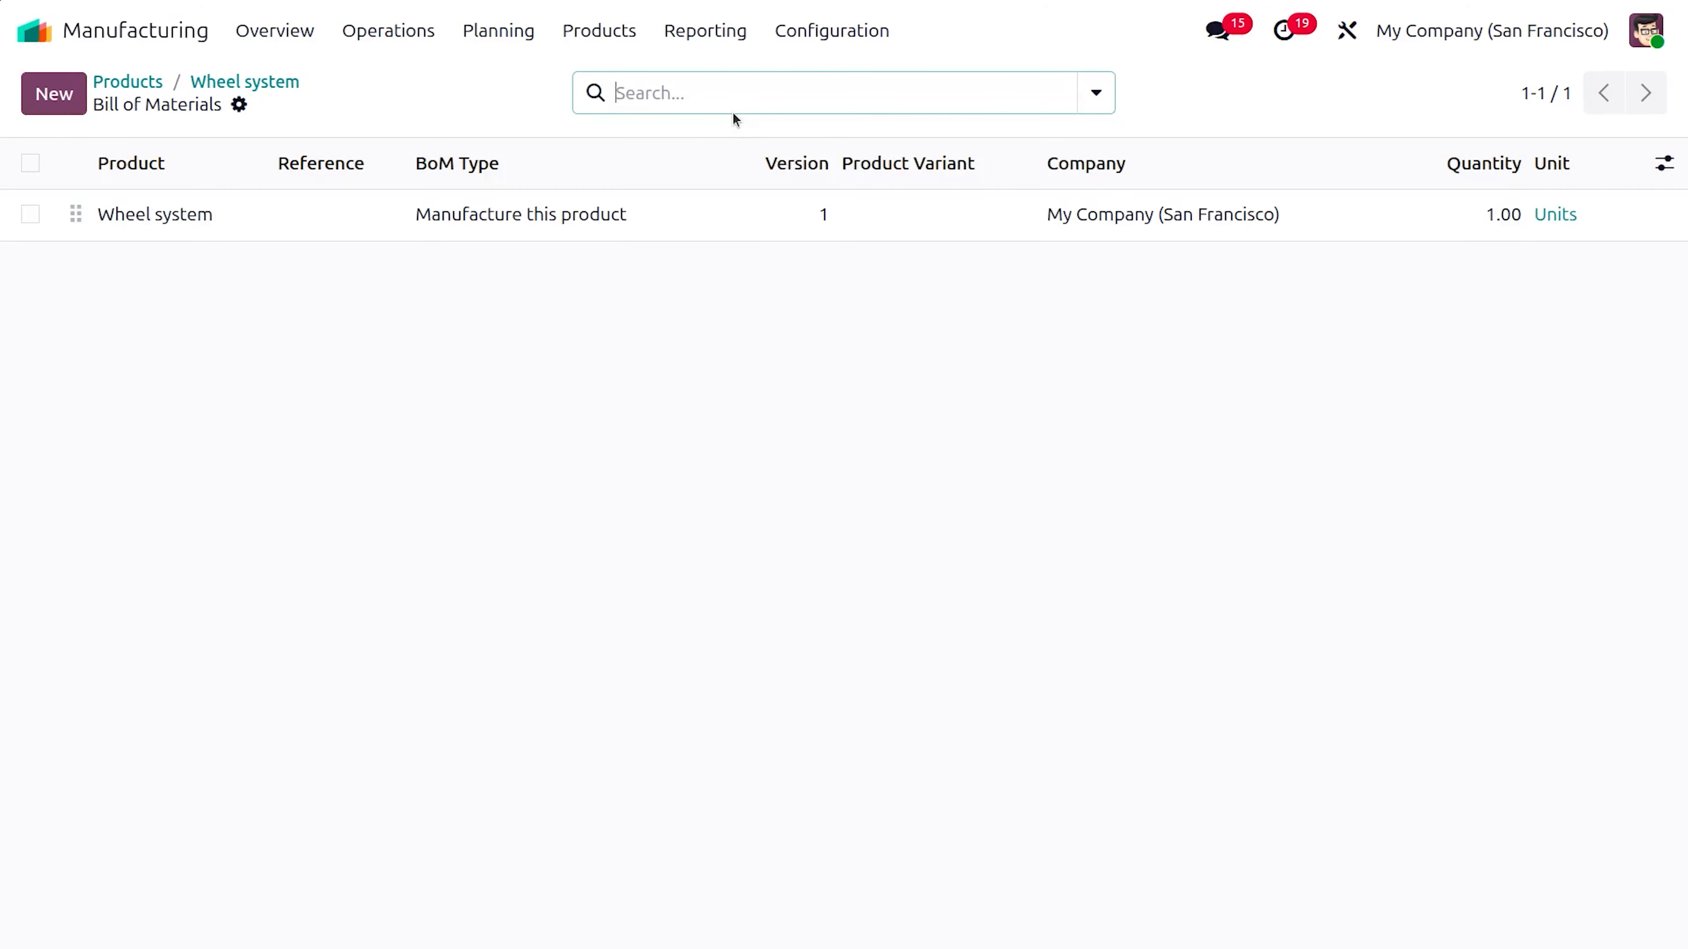
click(345, 229)
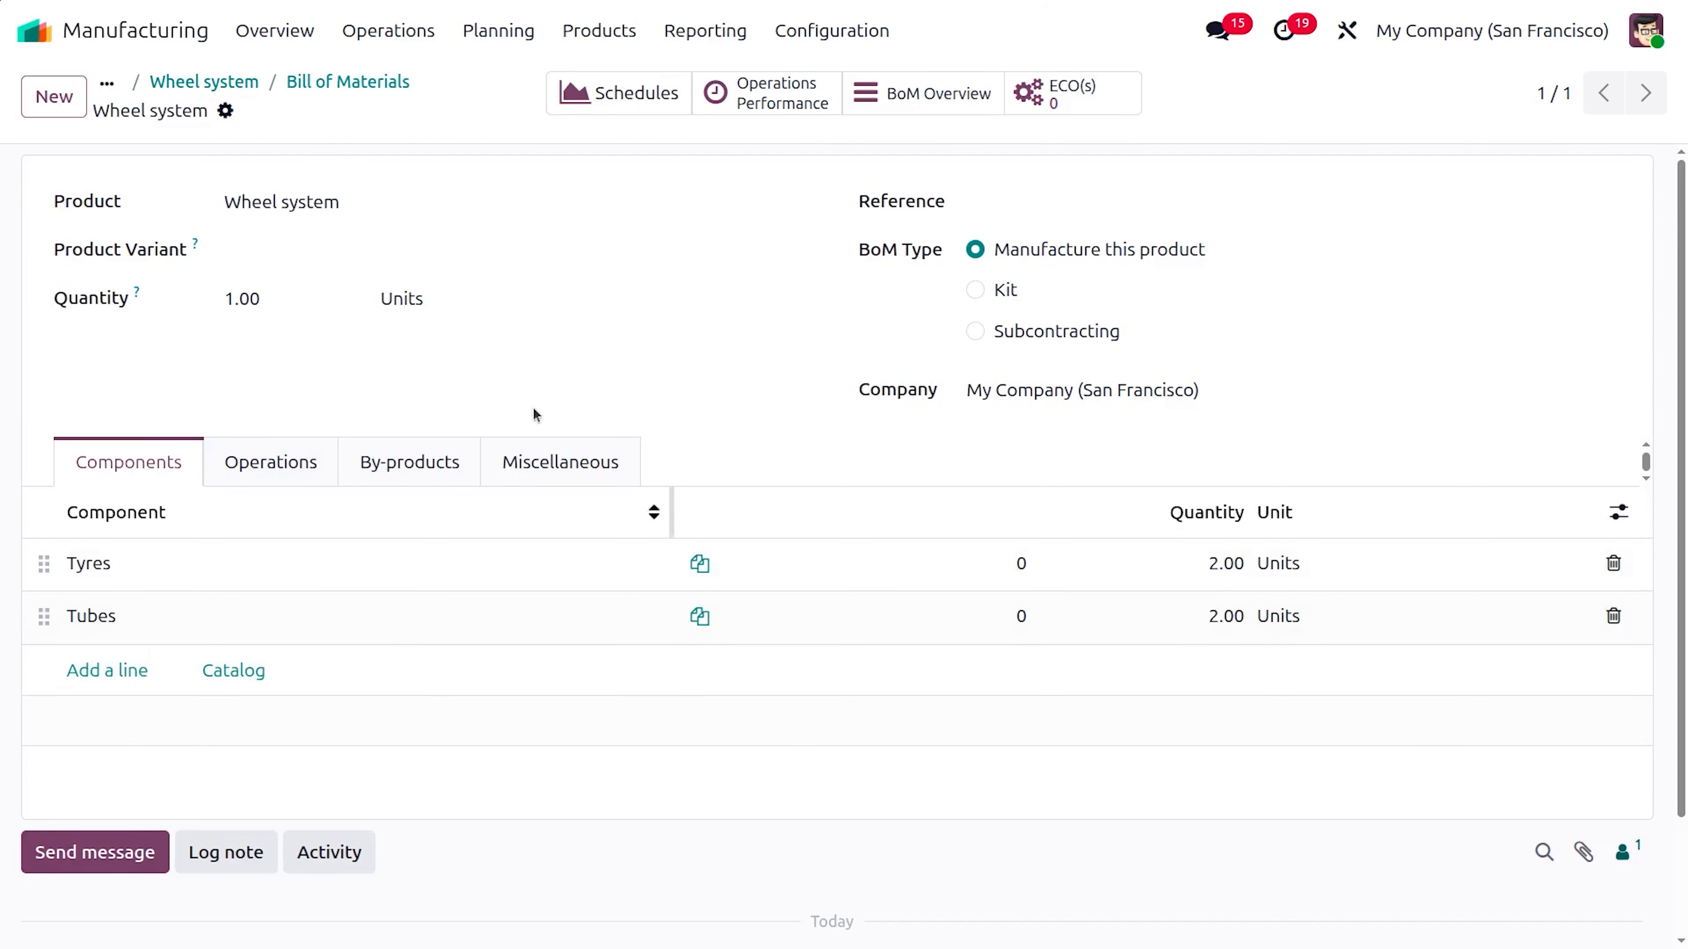
click(303, 88)
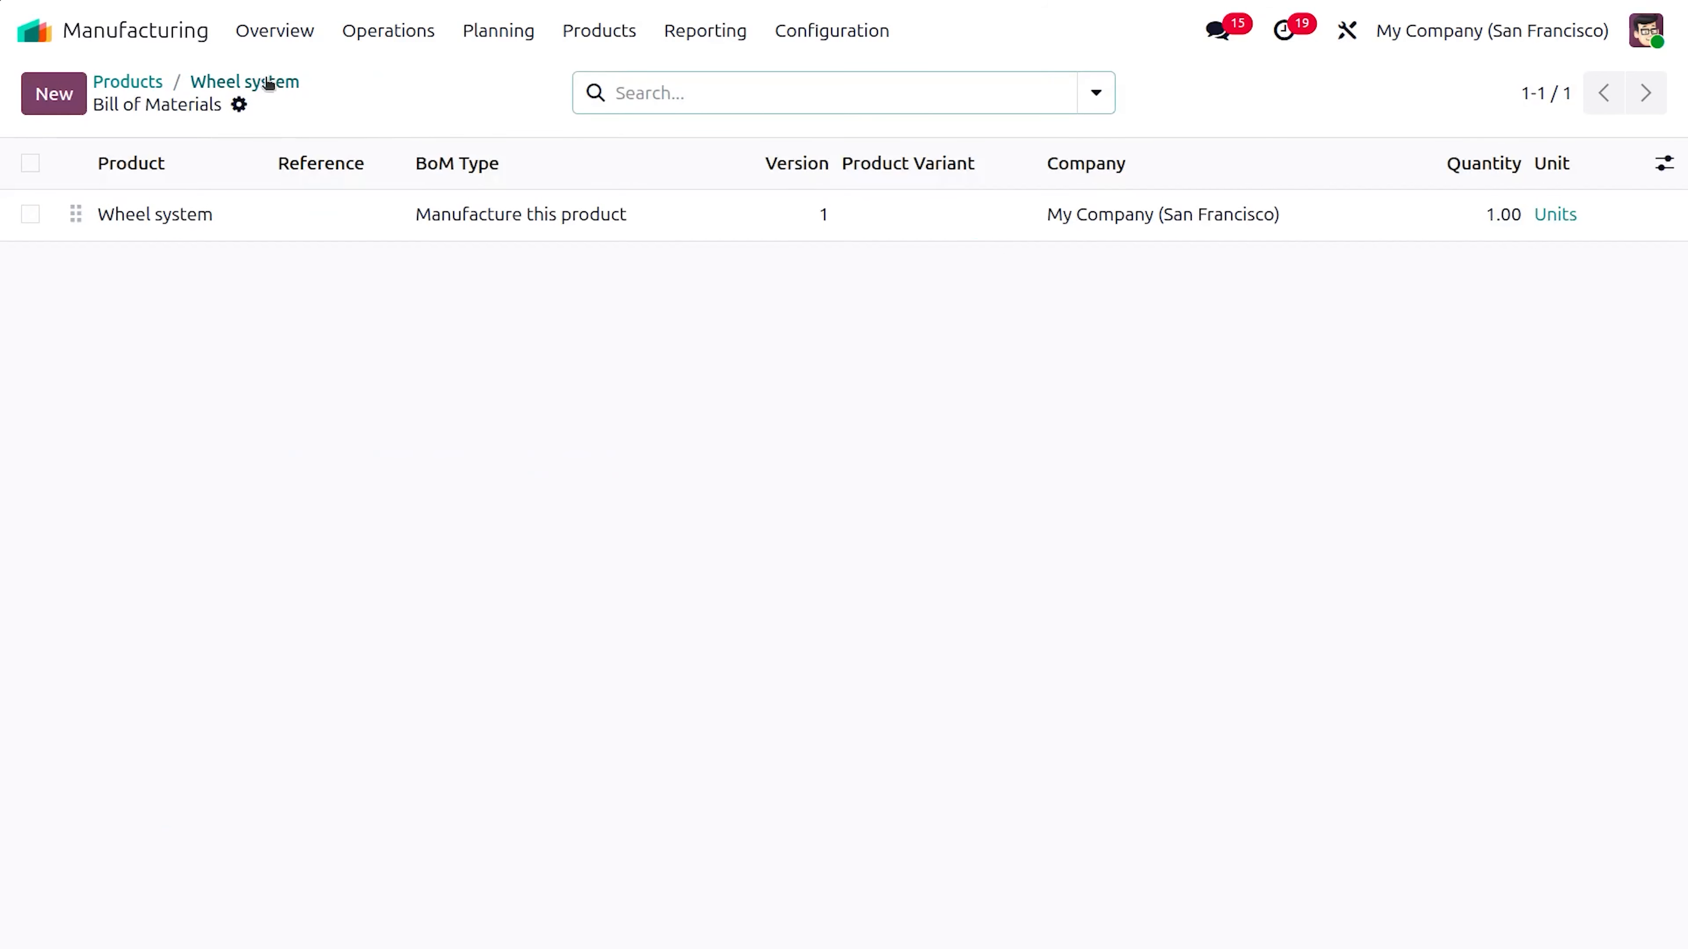
Enable the Manufacture route for the Wheel system product, save it and return to the product list.
click(271, 78)
click(512, 357)
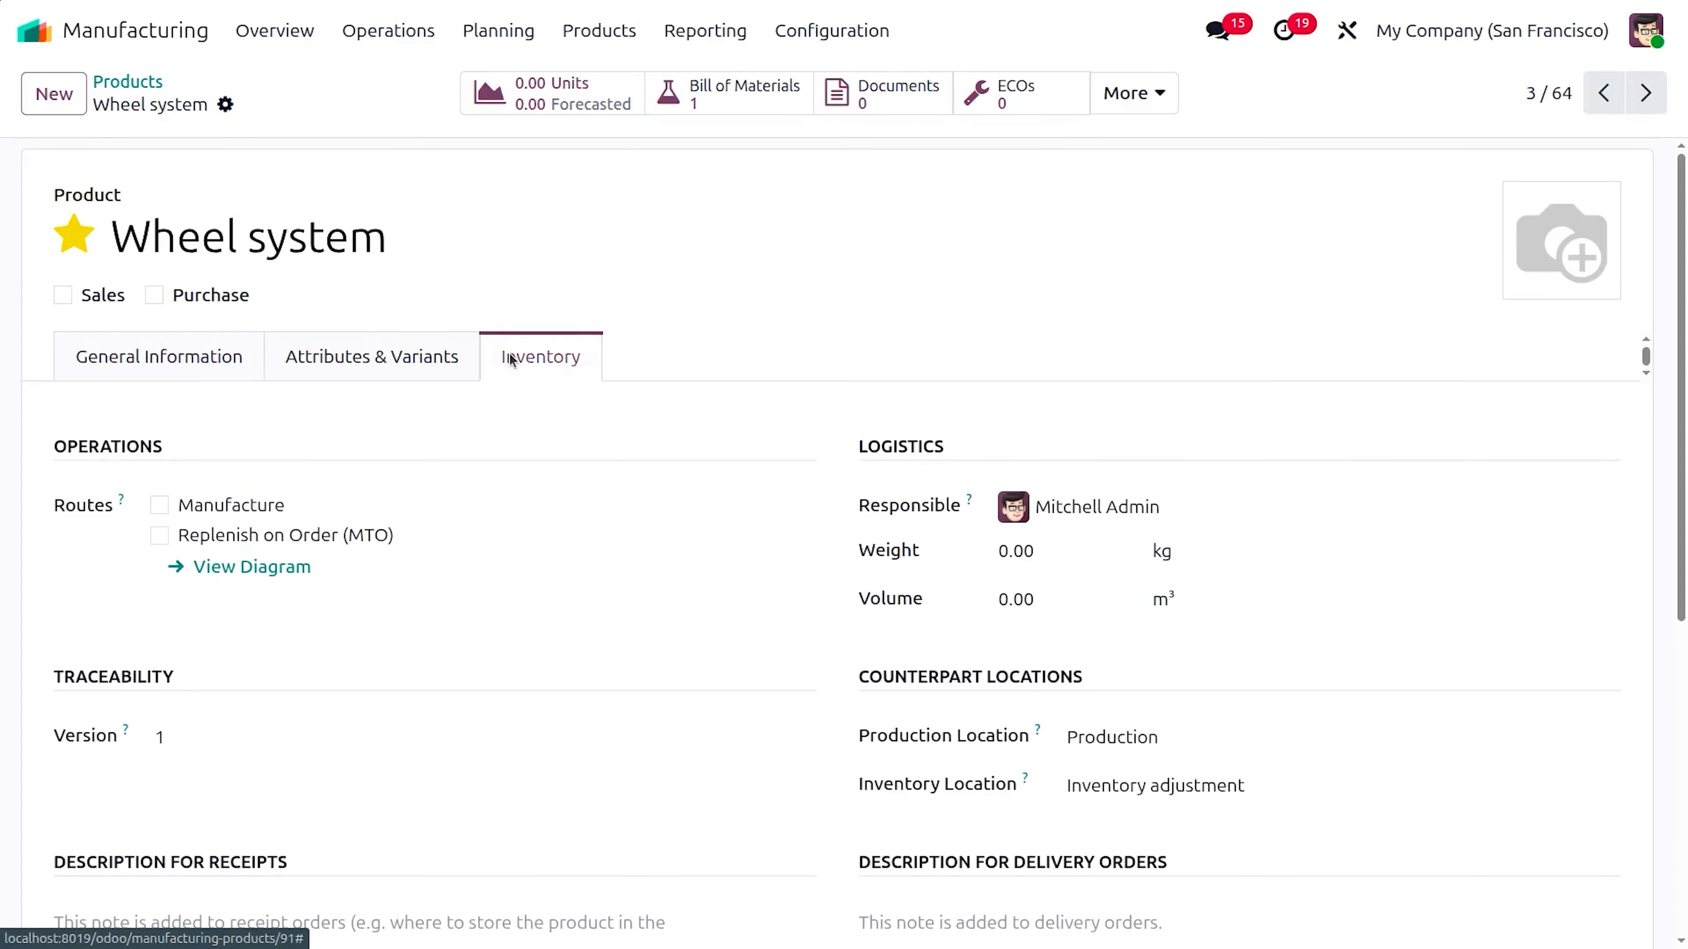
click(160, 505)
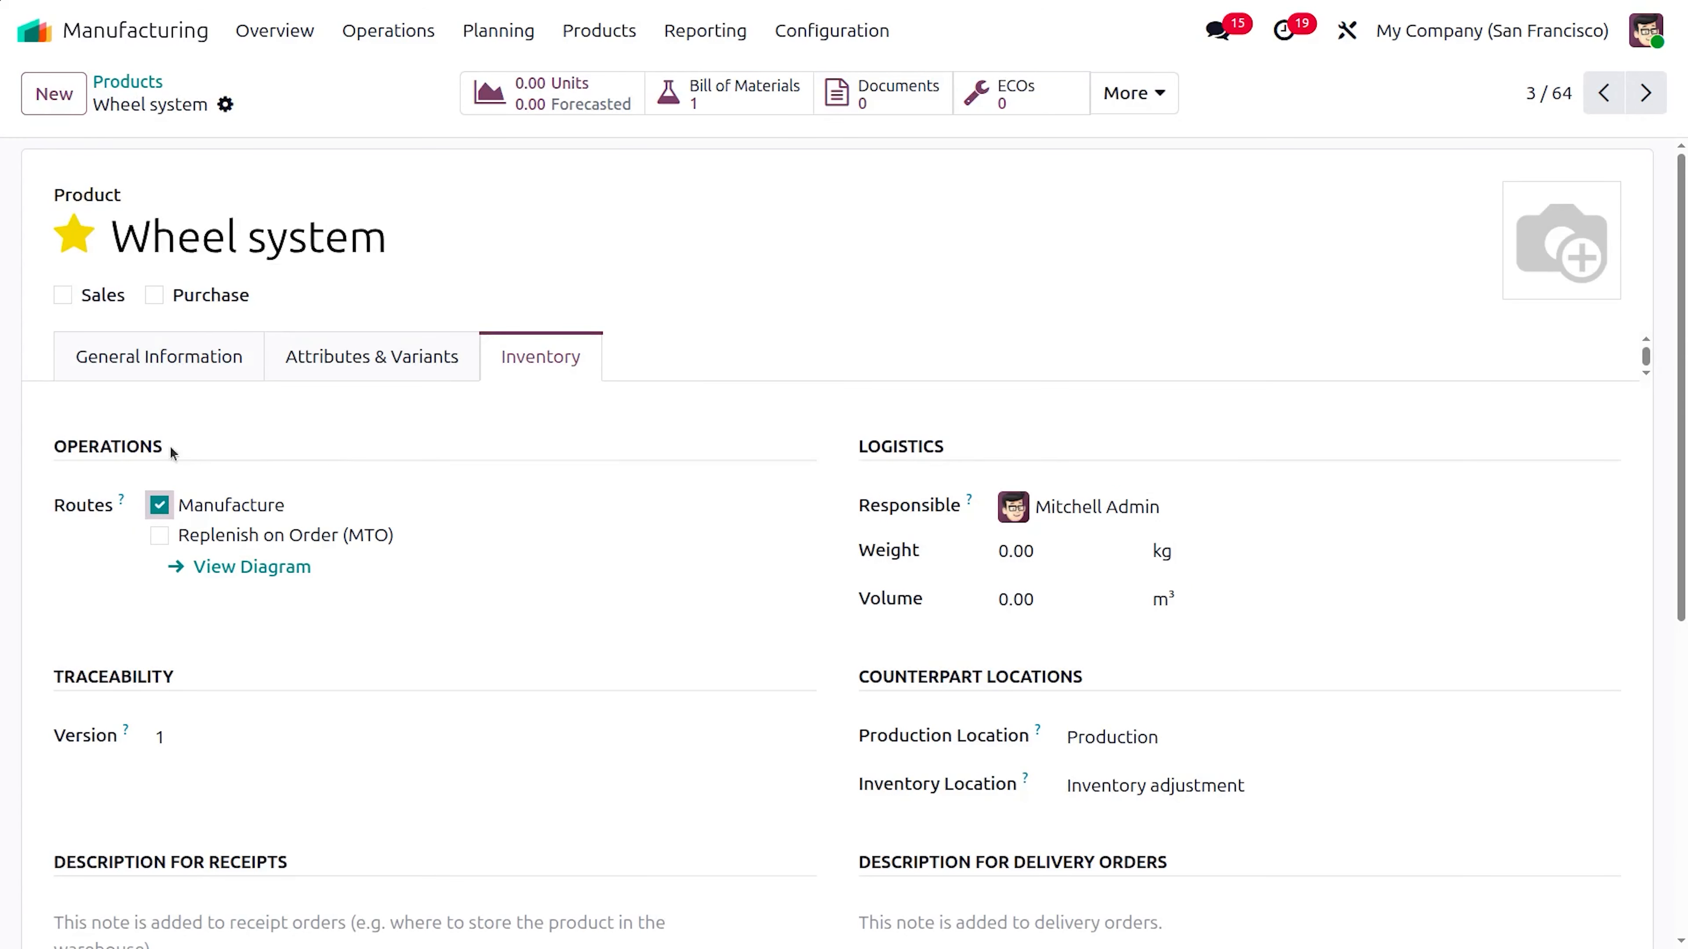
click(268, 105)
click(130, 94)
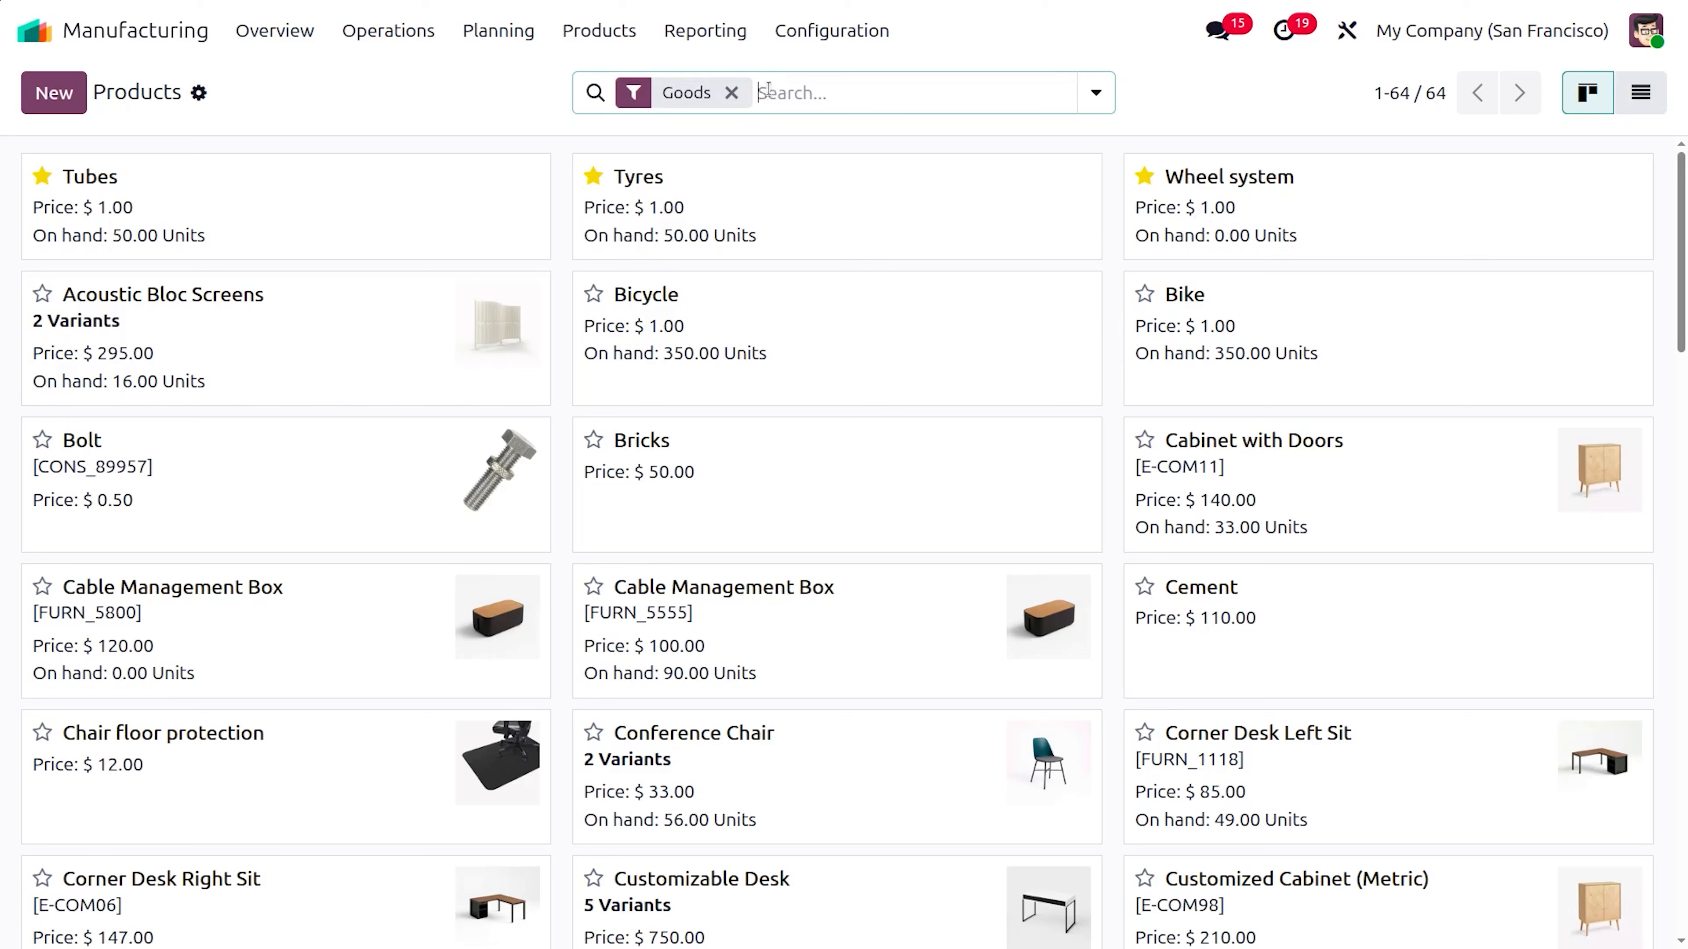
Reopen the Master Production Schedule and look through all its scheduled products.
click(500, 33)
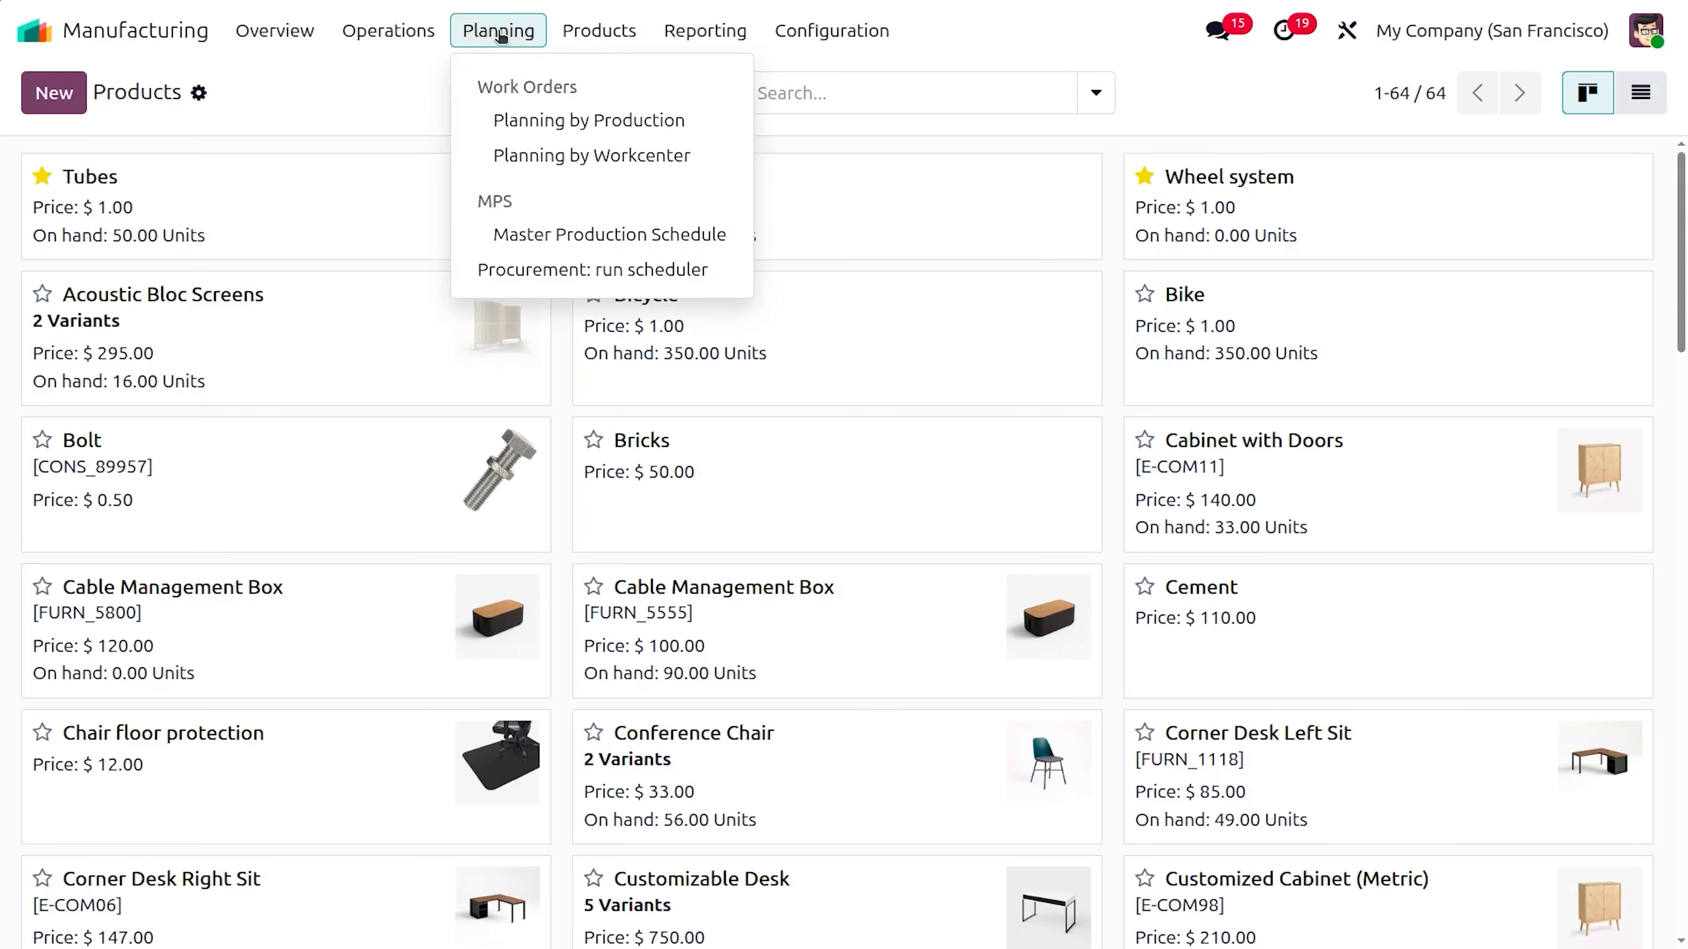
click(560, 233)
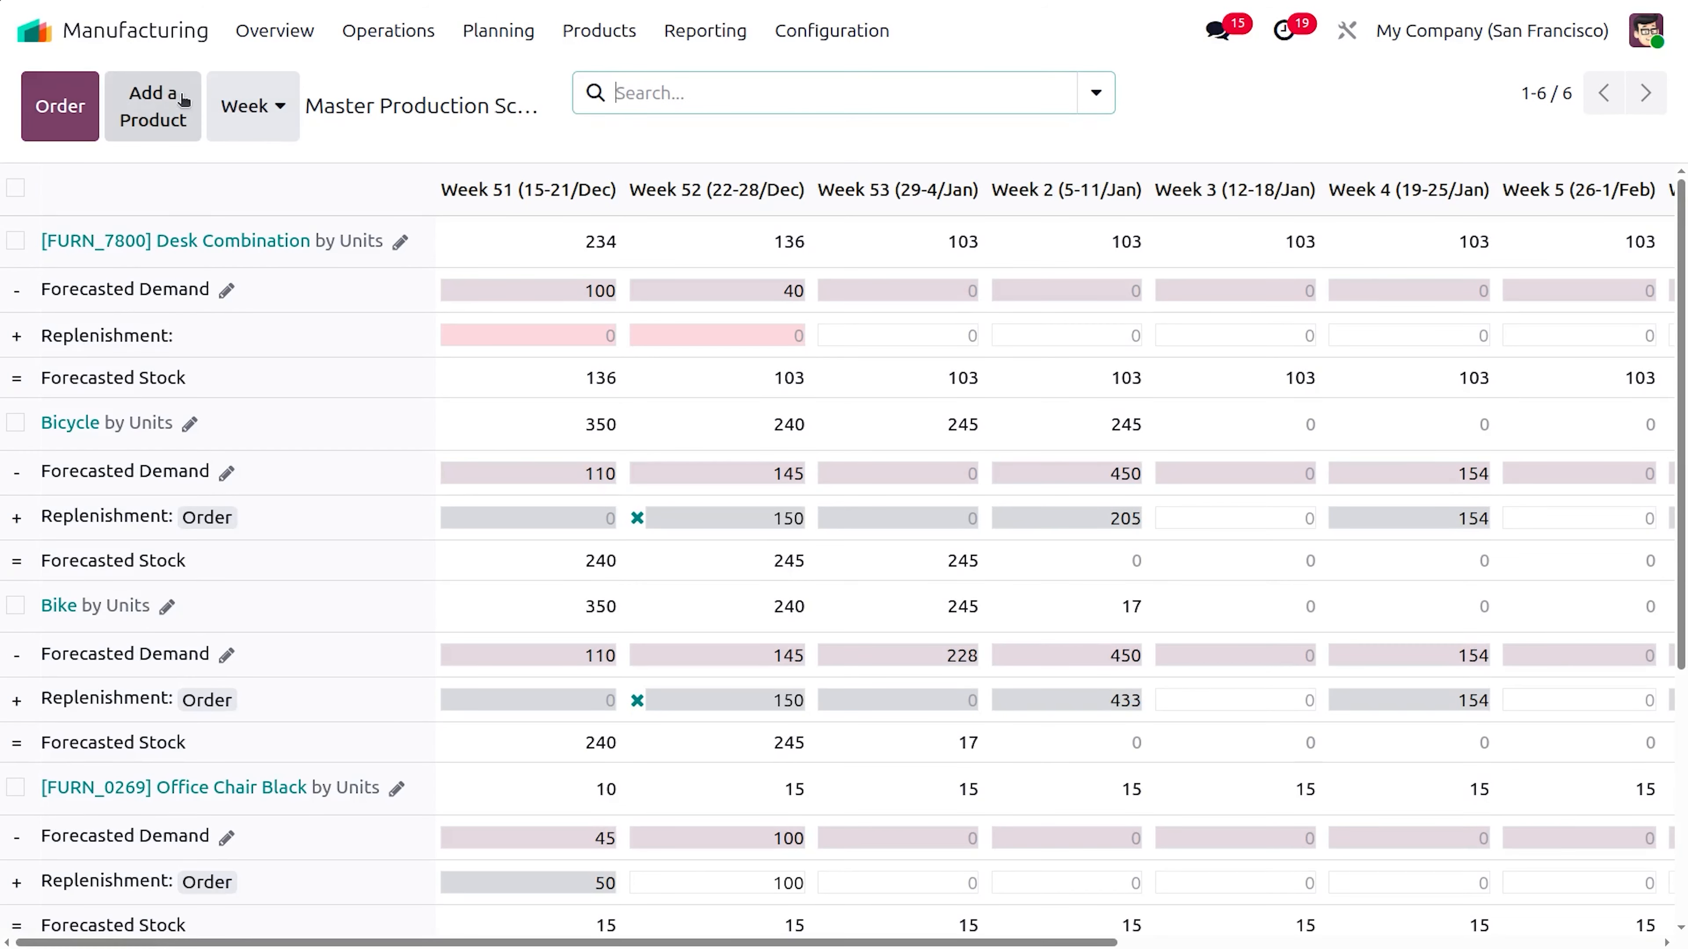
scroll(388, 851, down, 5)
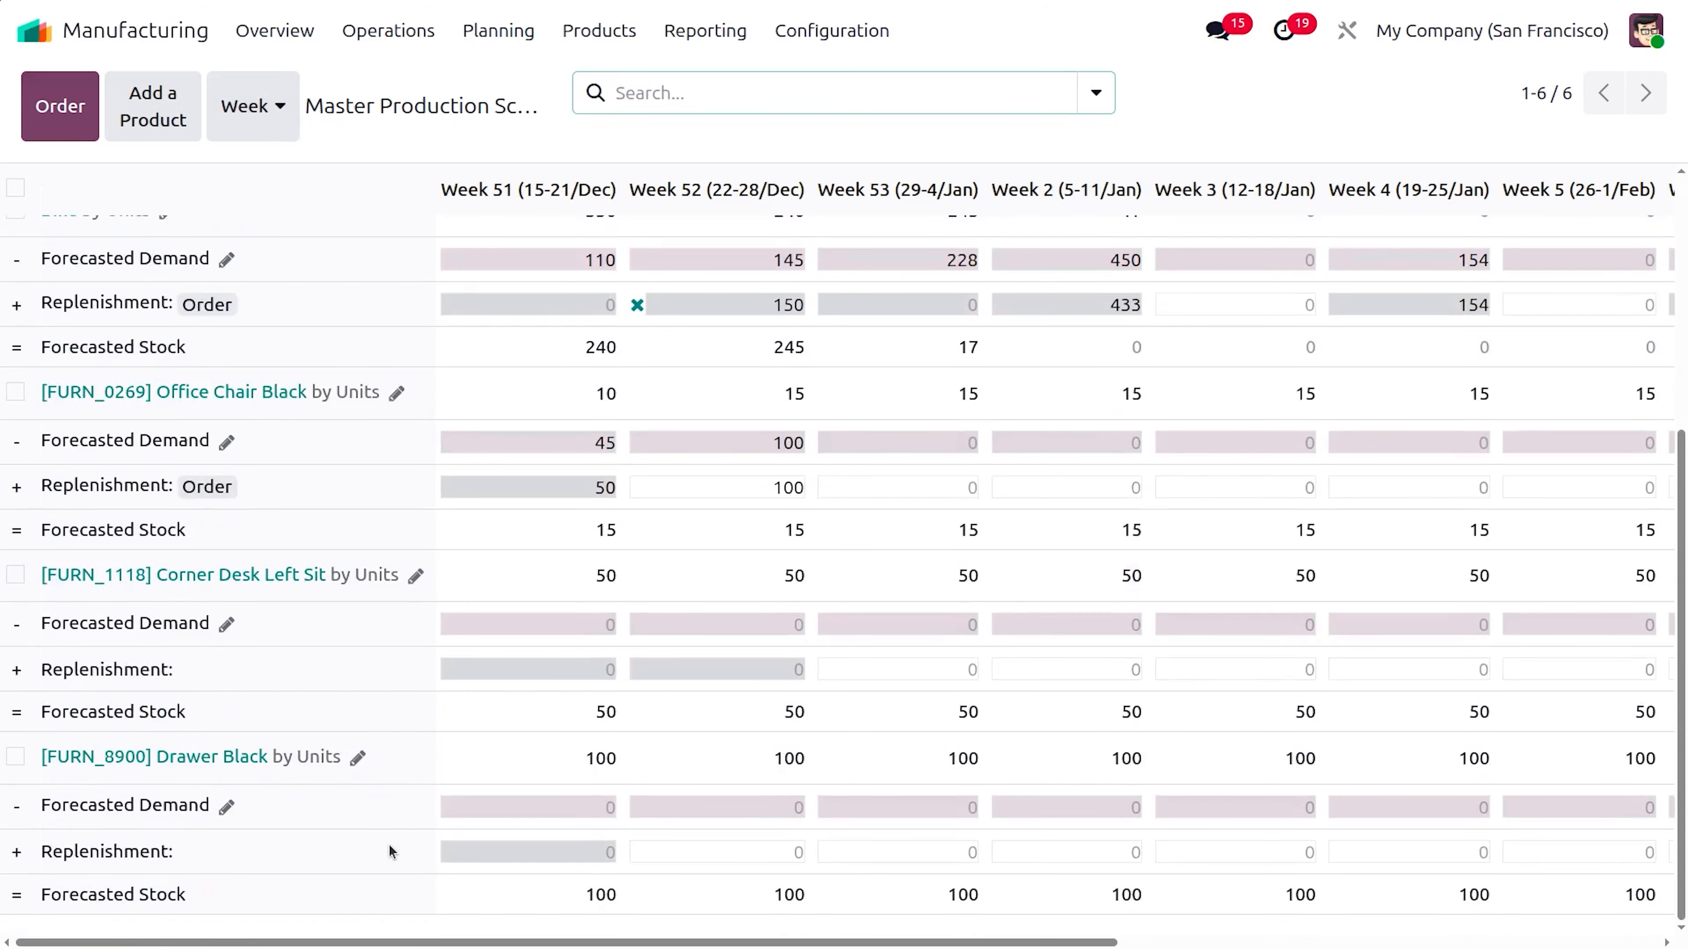
scroll(391, 851, up, 5)
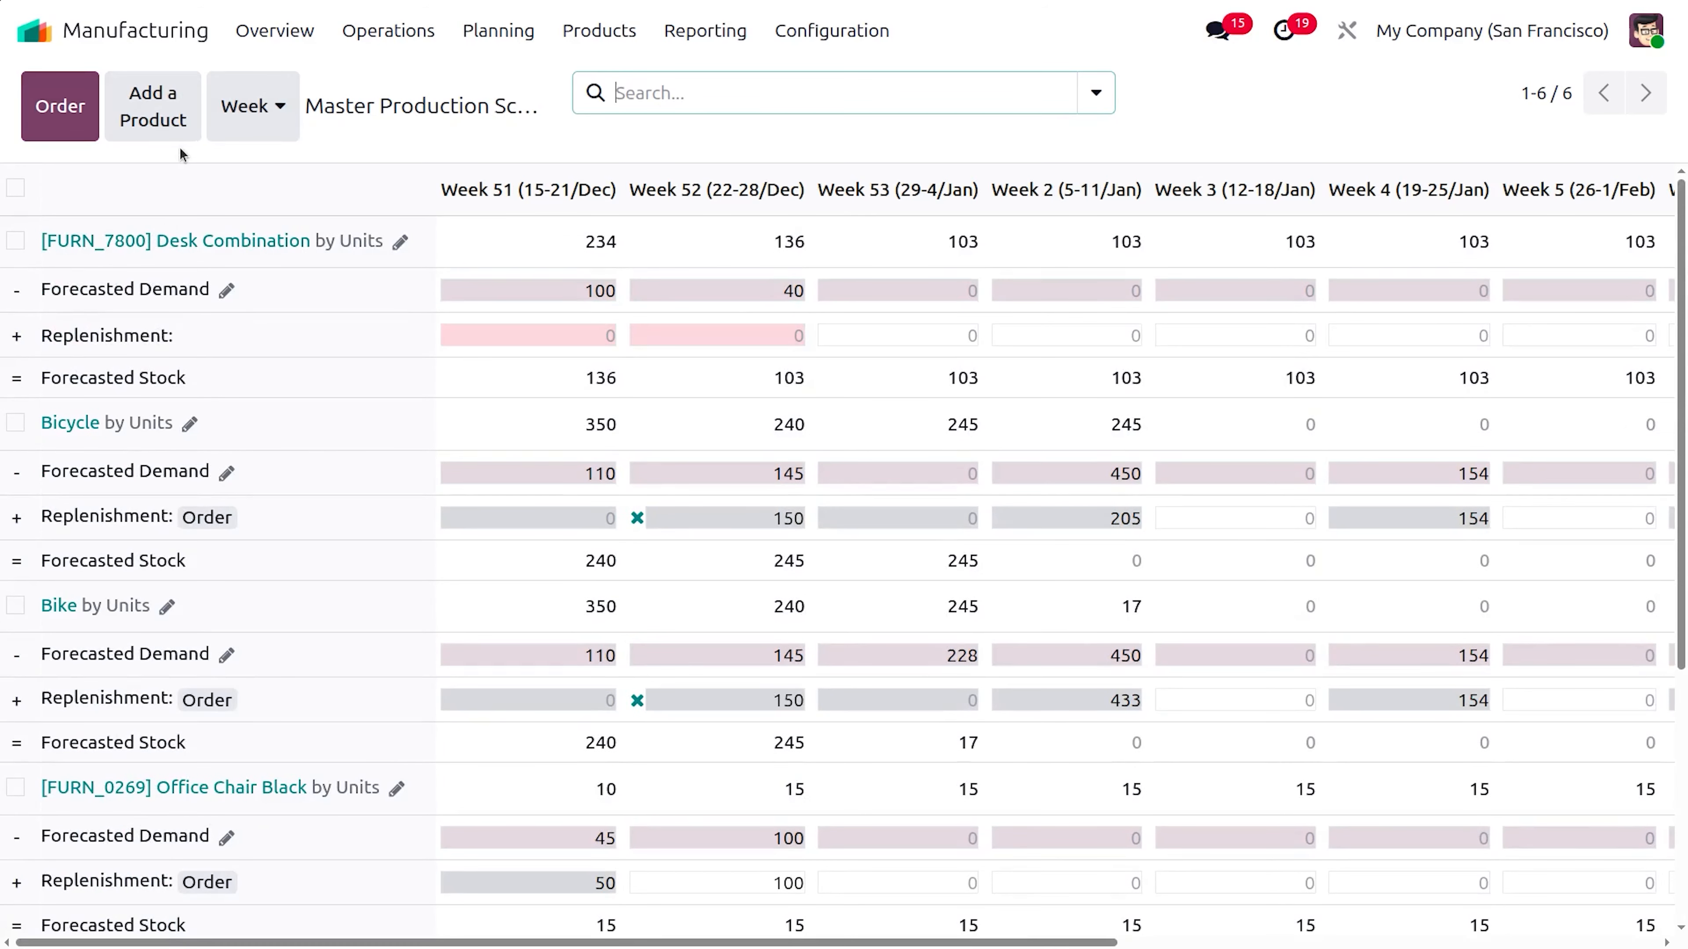
Add the Wheel system to the schedule with its Wheel system bill of materials and the Manufacture route, and save.
click(142, 119)
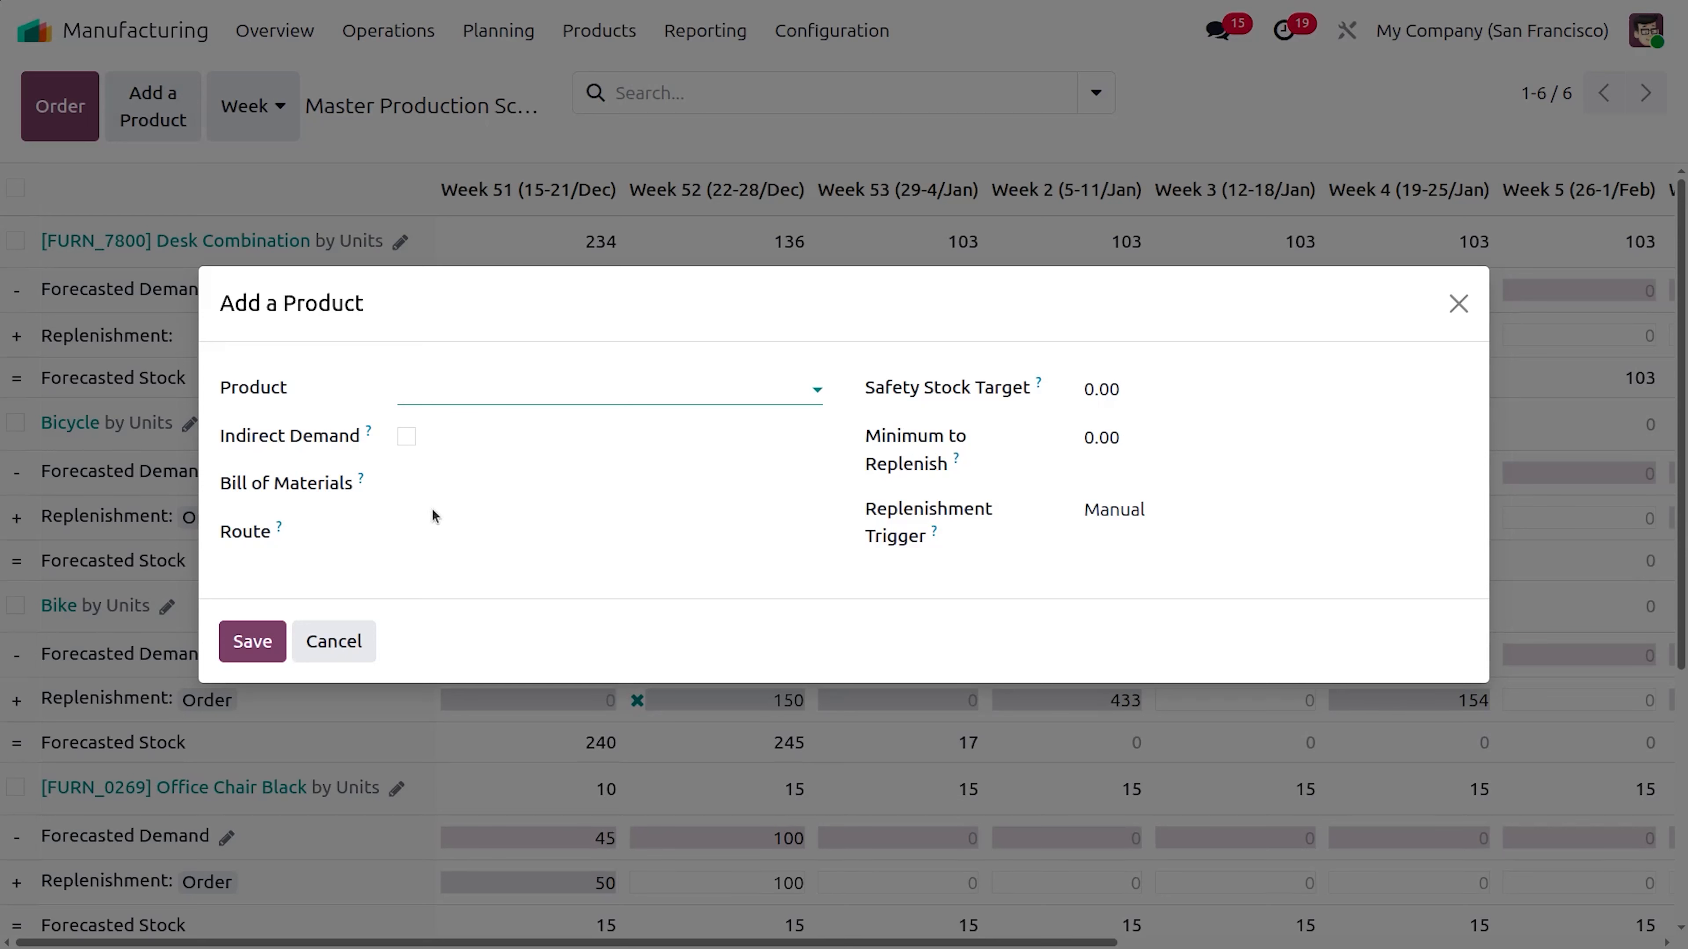
click(431, 484)
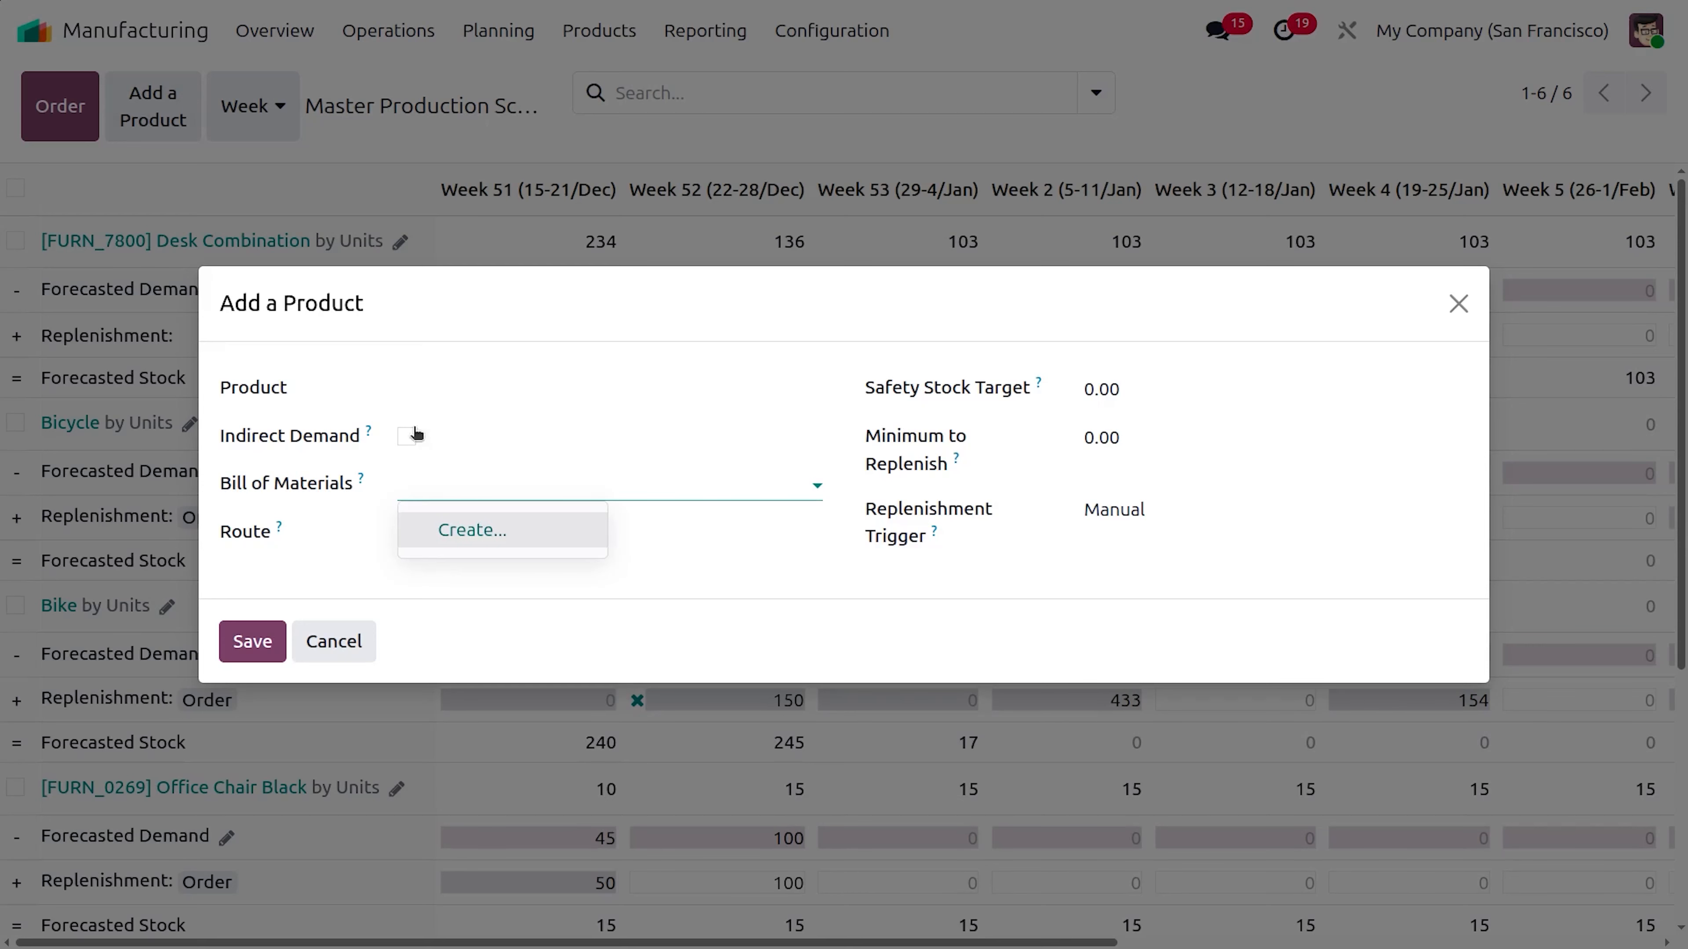
click(419, 389)
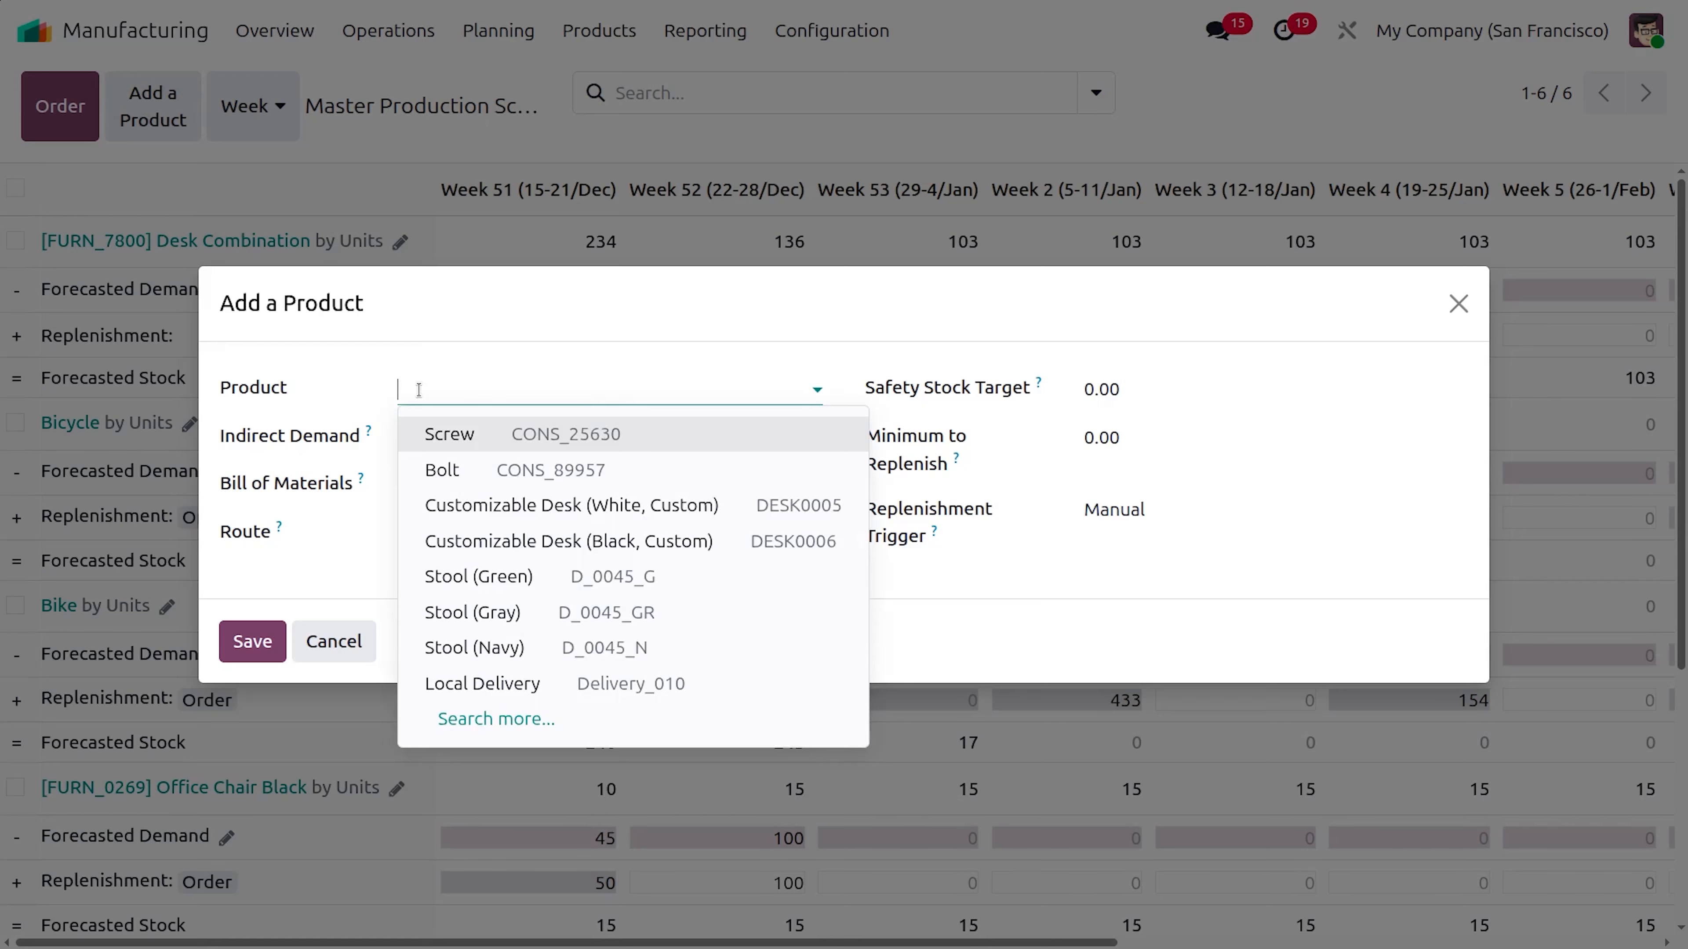
text(wh)
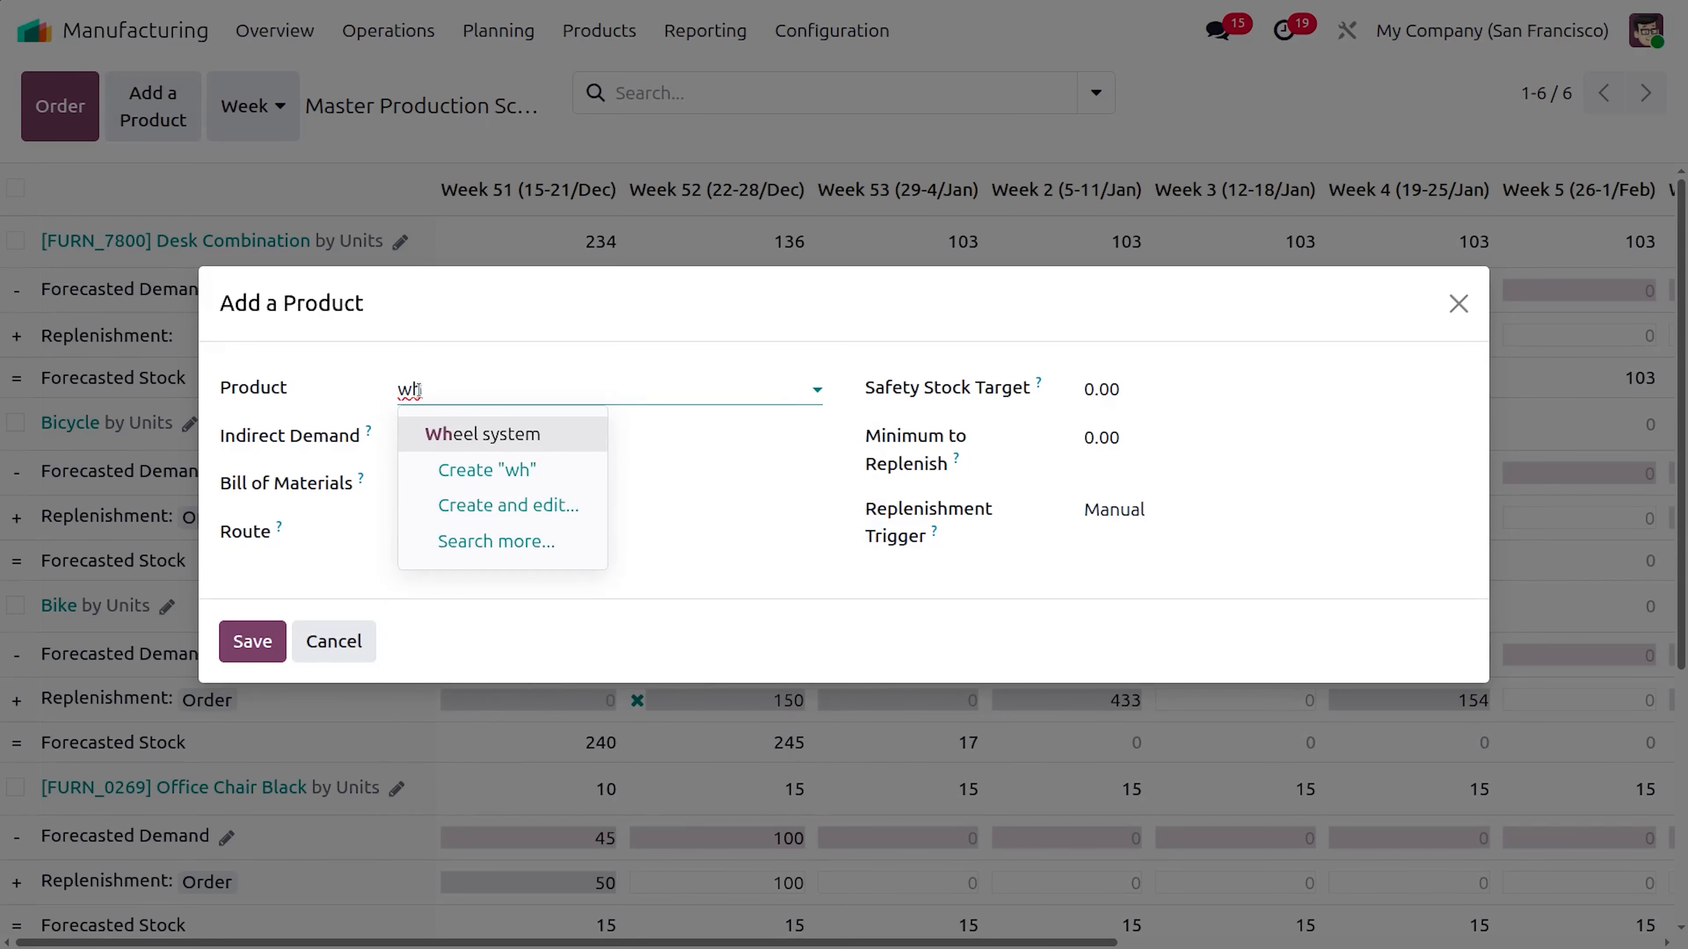
key(Return)
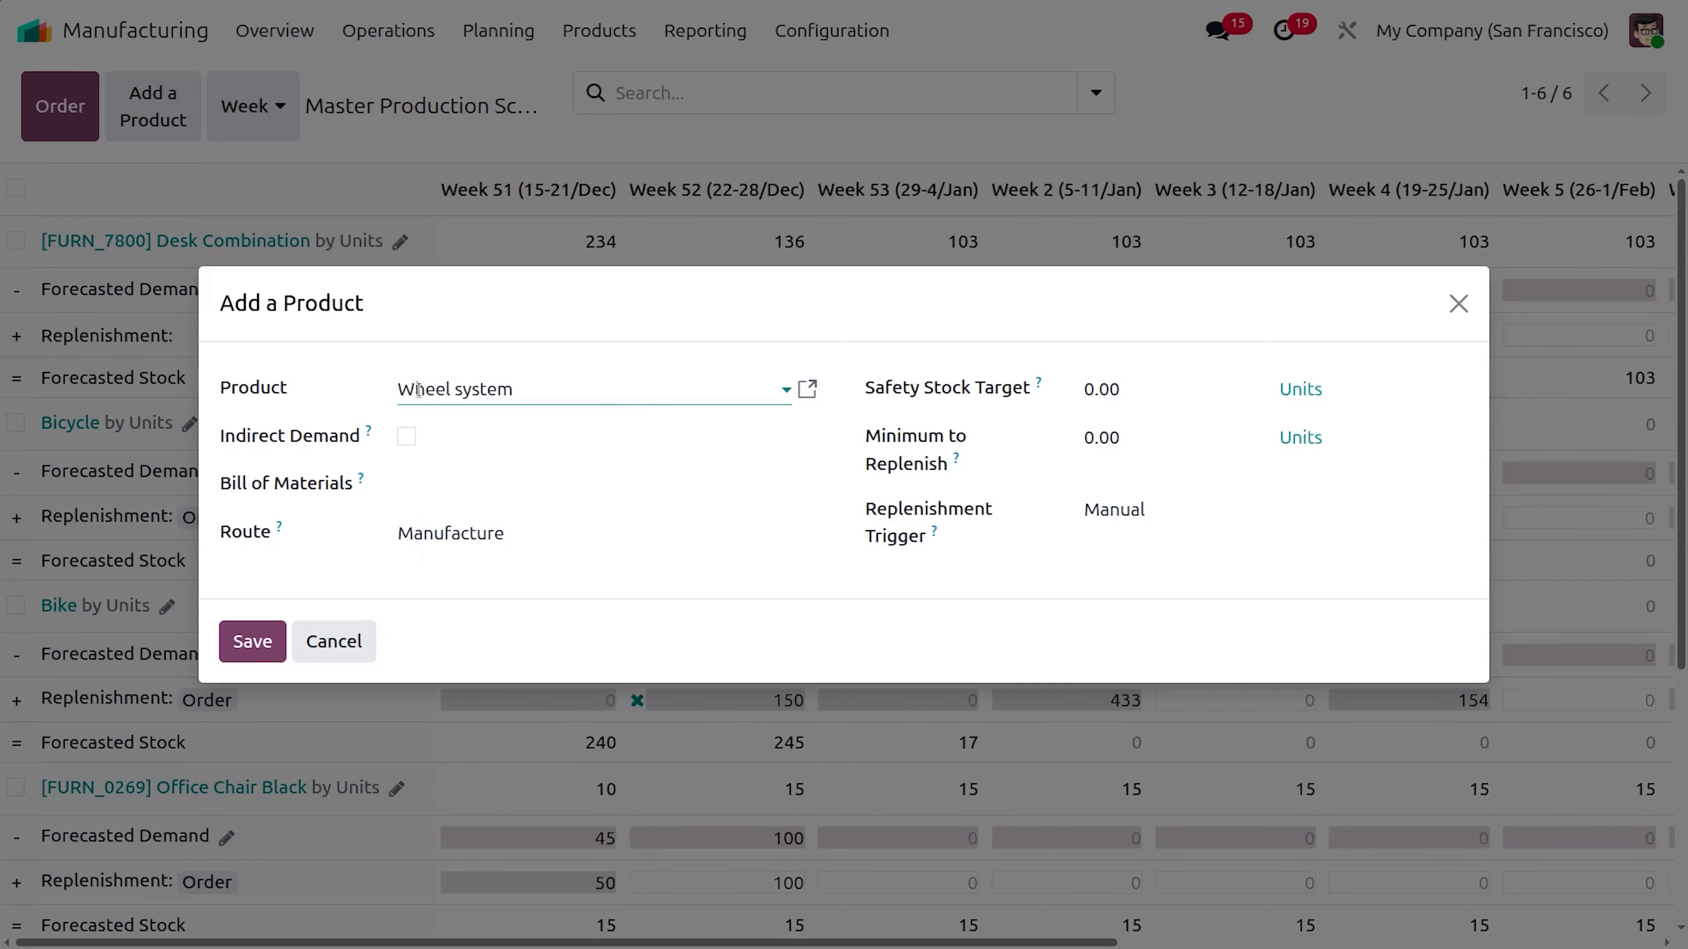
click(452, 483)
click(480, 537)
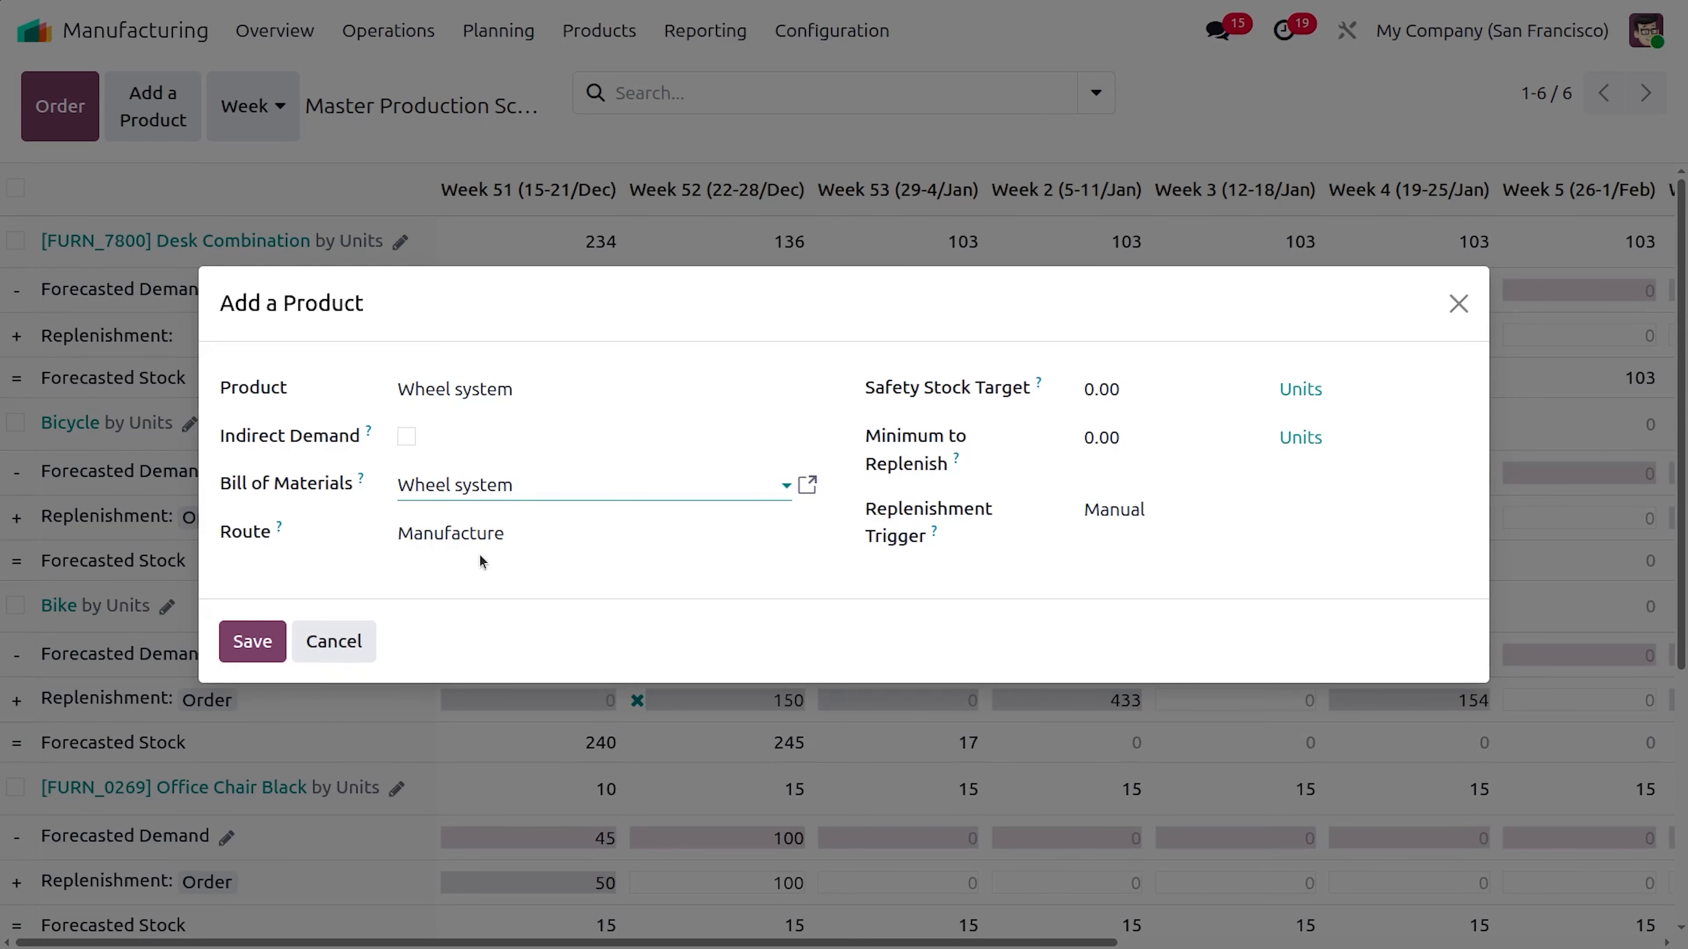
click(499, 536)
click(497, 540)
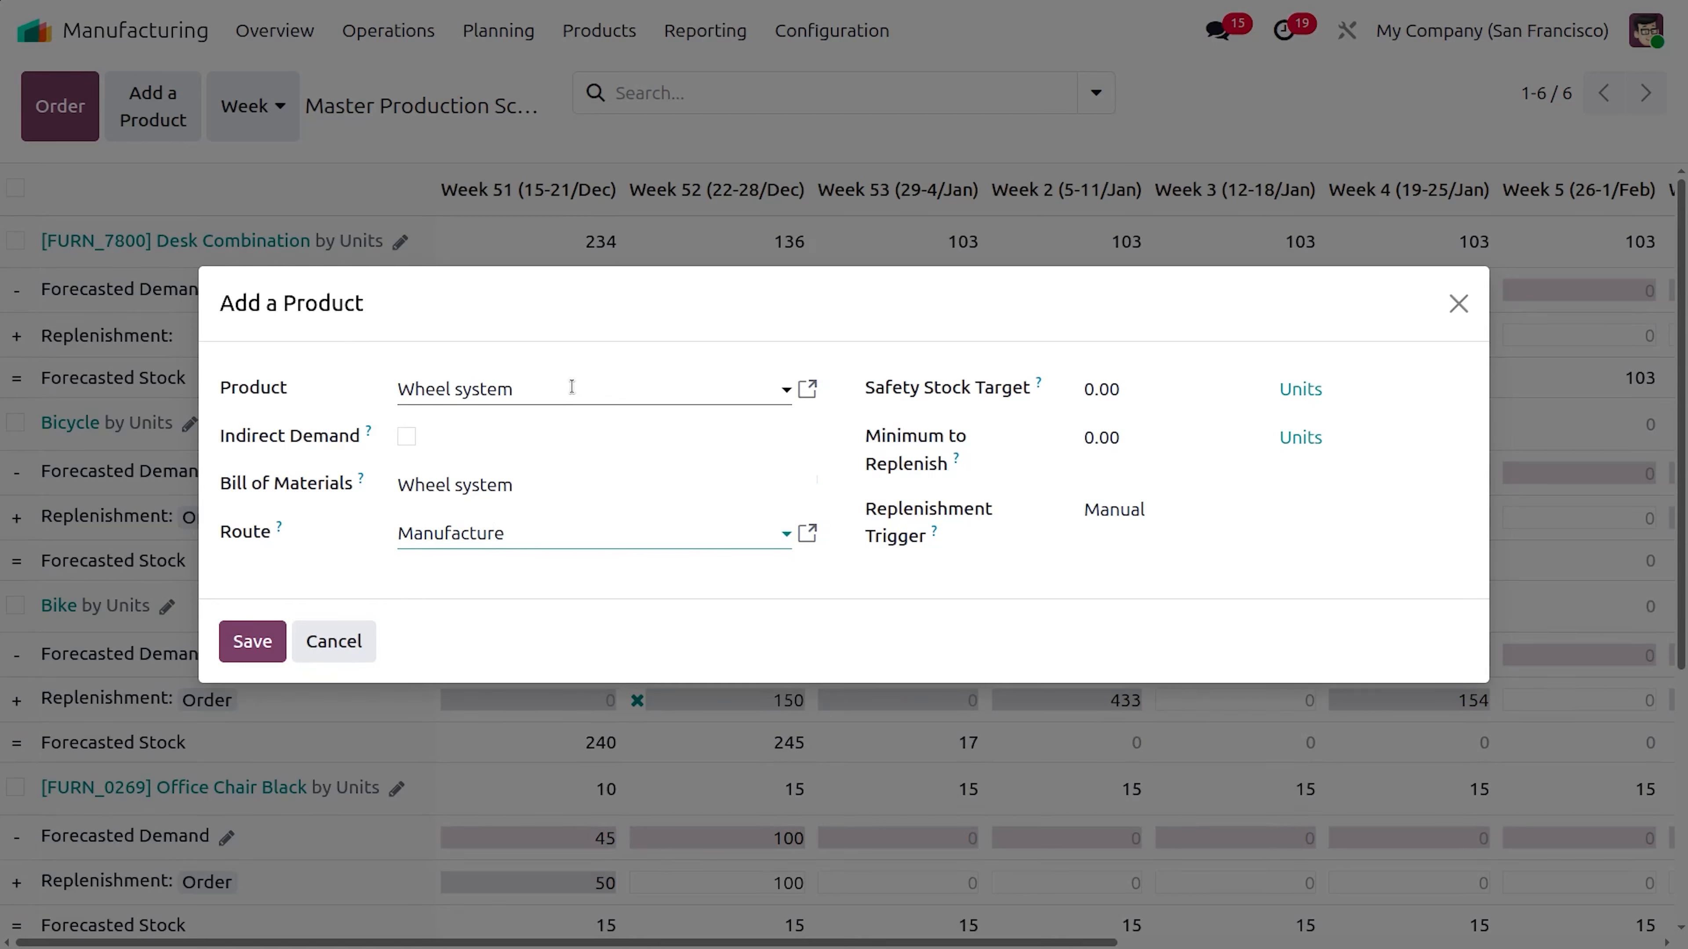
click(254, 655)
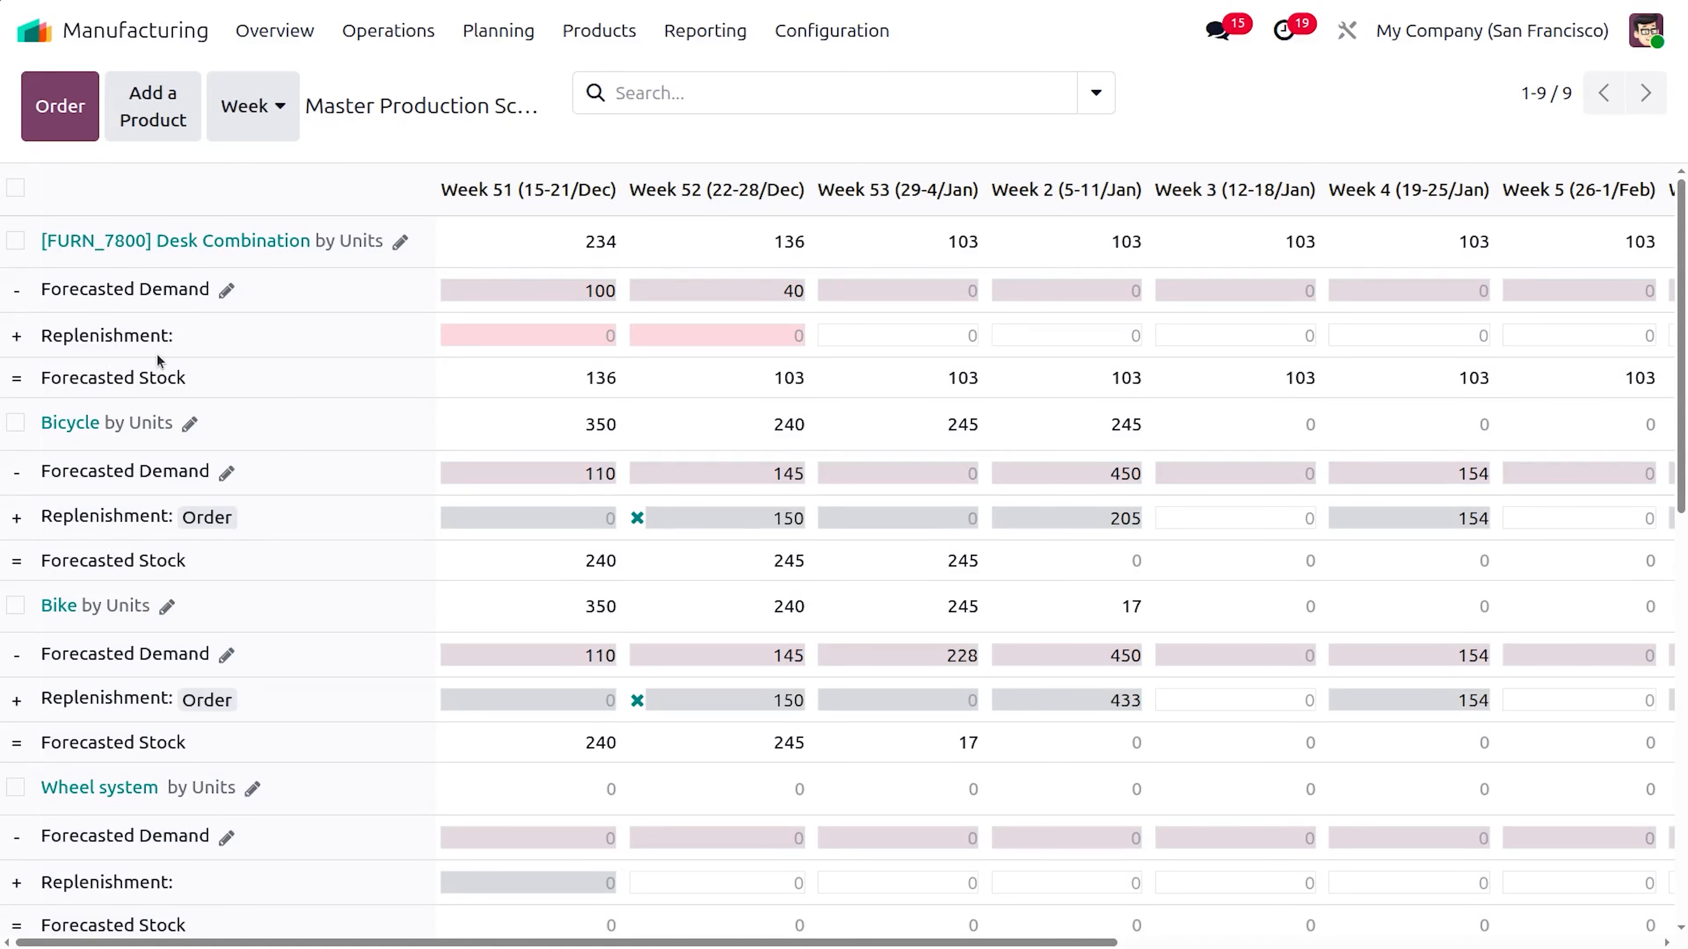
Set the Wheel system's forecasted demand to 110 for Week 51 and 145 for Week 52.
scroll(157, 354, down, 5)
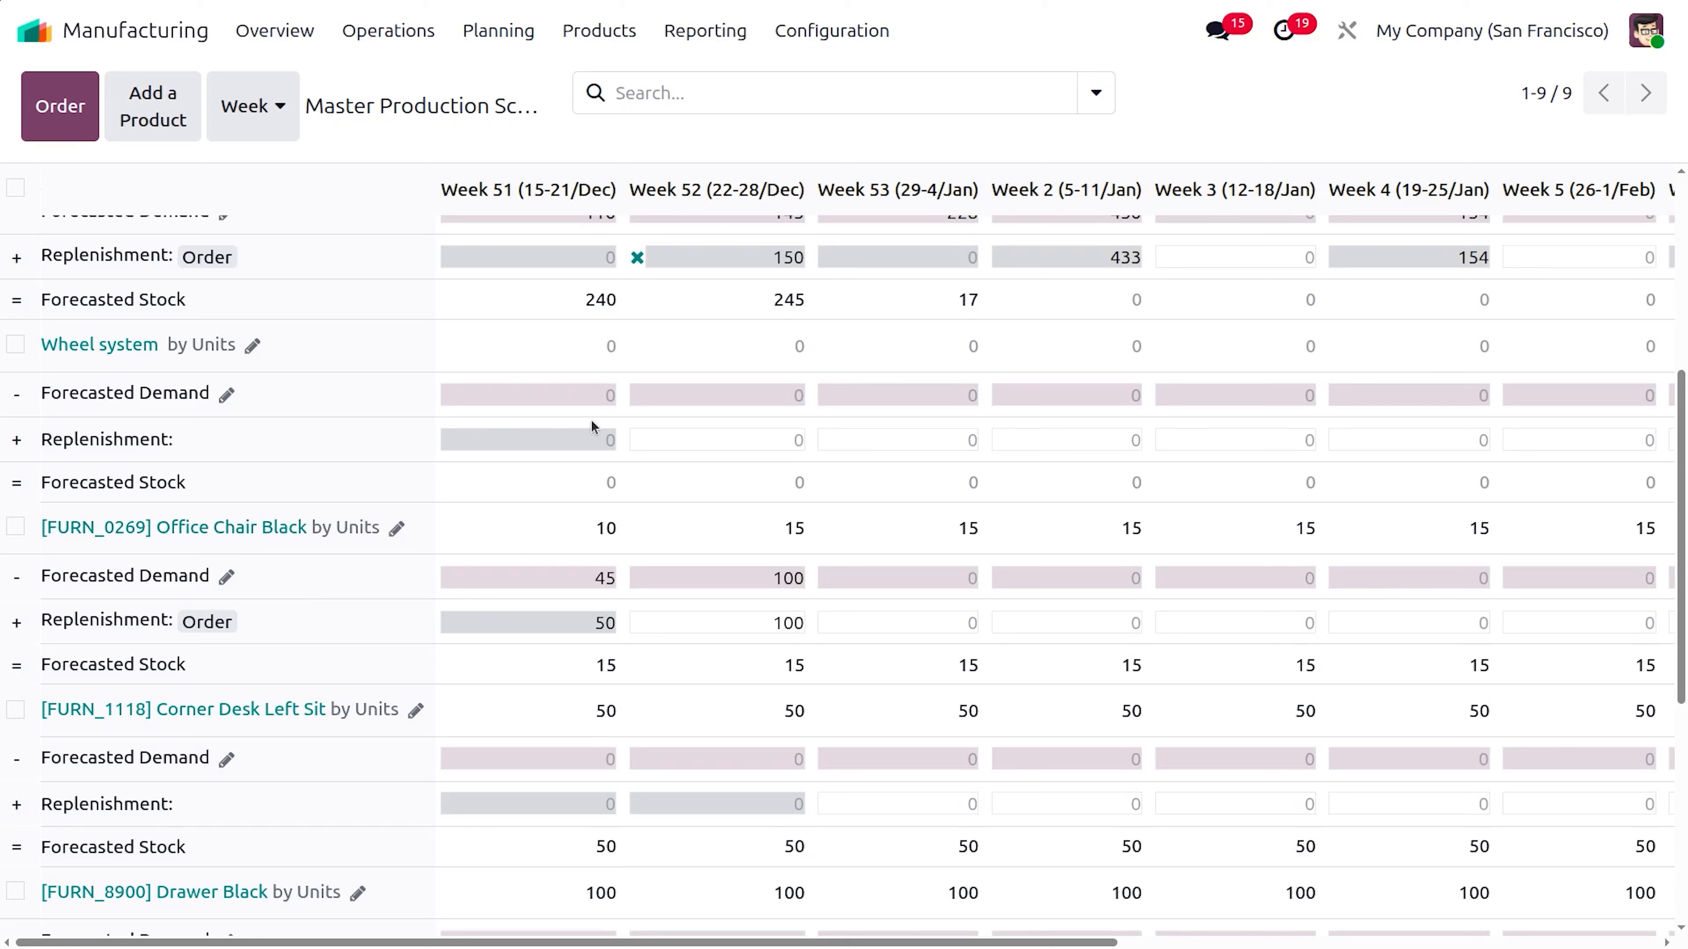
click(596, 392)
text(110)
click(776, 395)
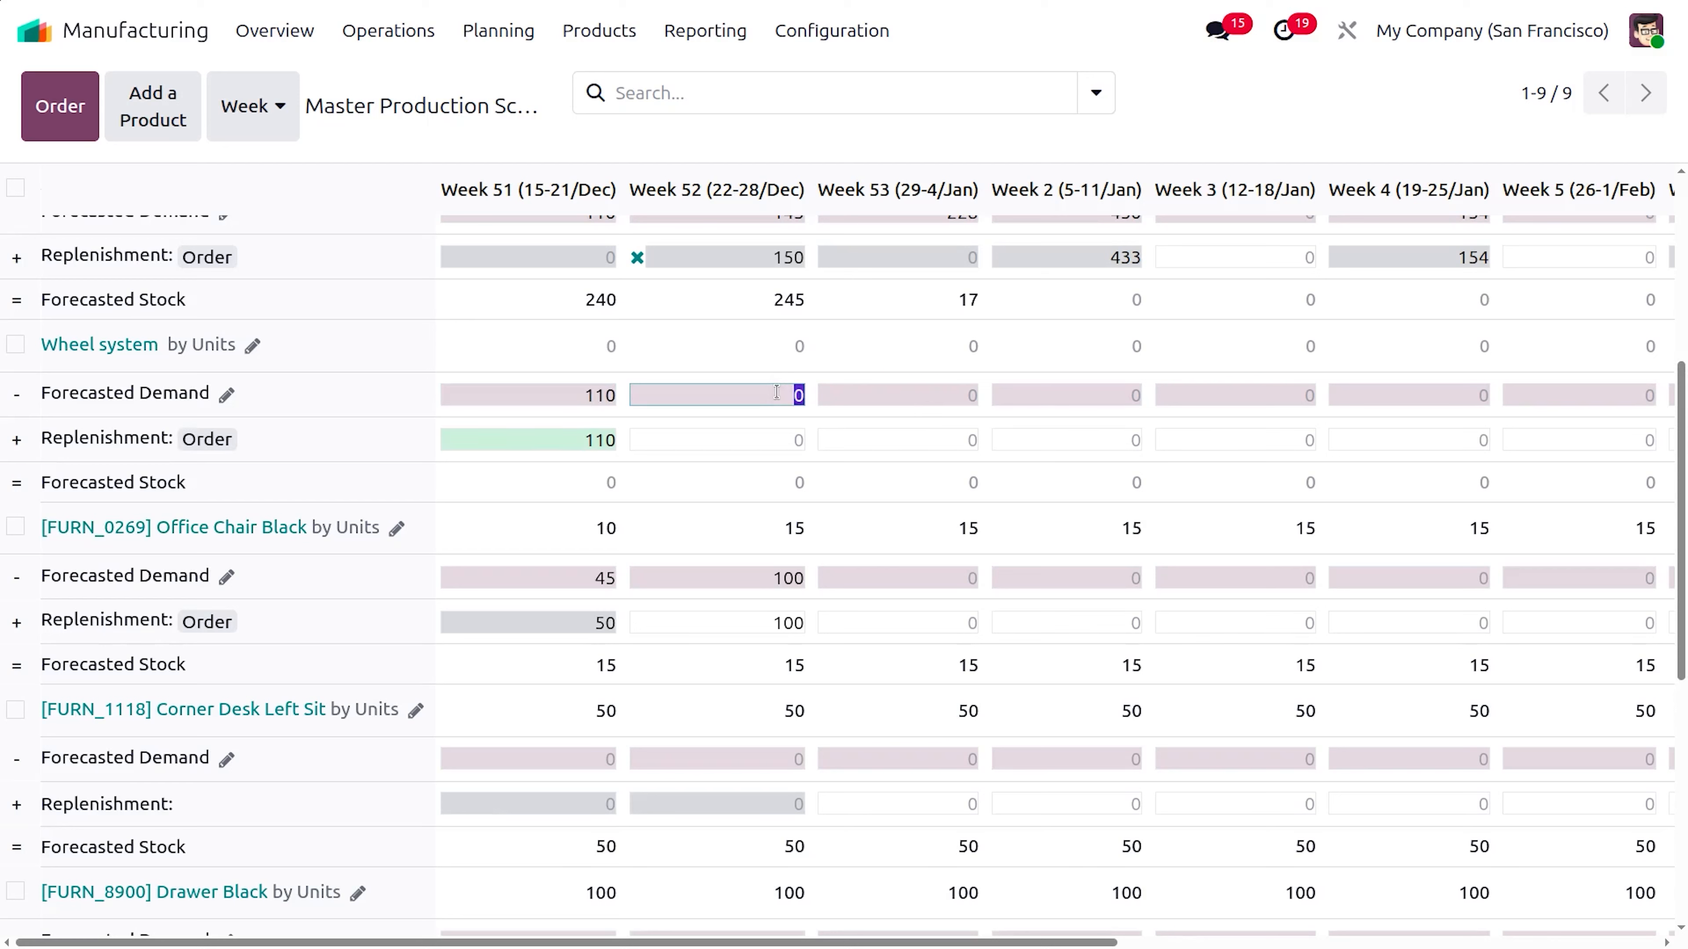
text(145)
key(Tab)
Set the Wheel system's Week 52 replenishment quantity to 150.
click(774, 433)
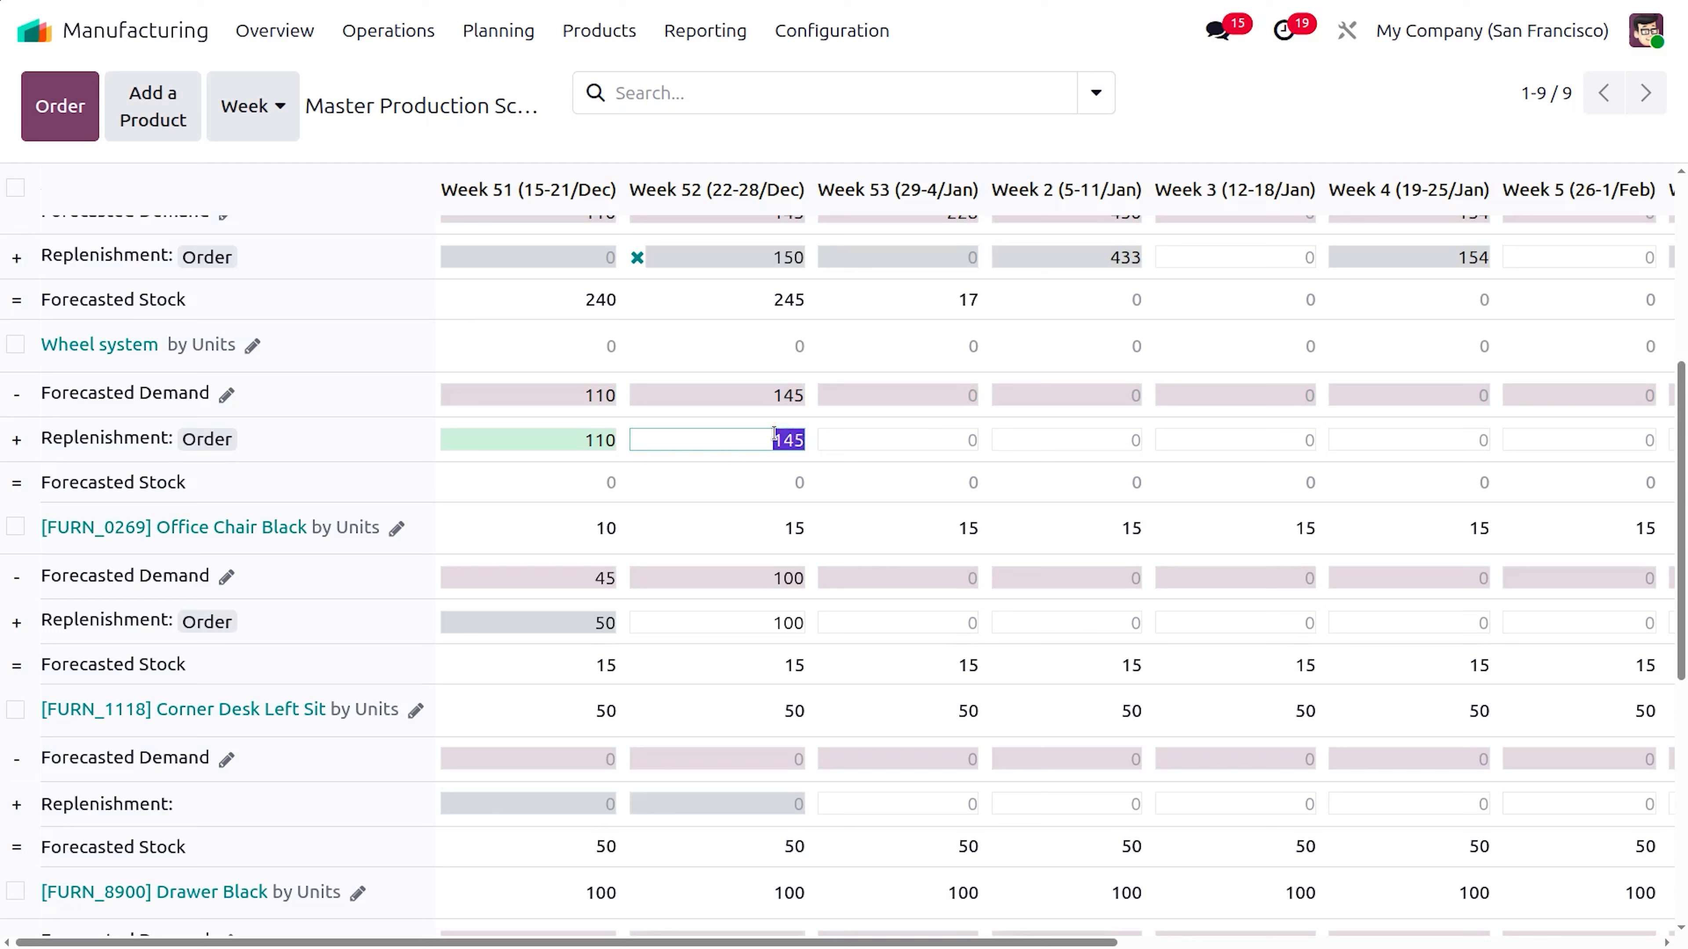
text(150)
key(Tab)
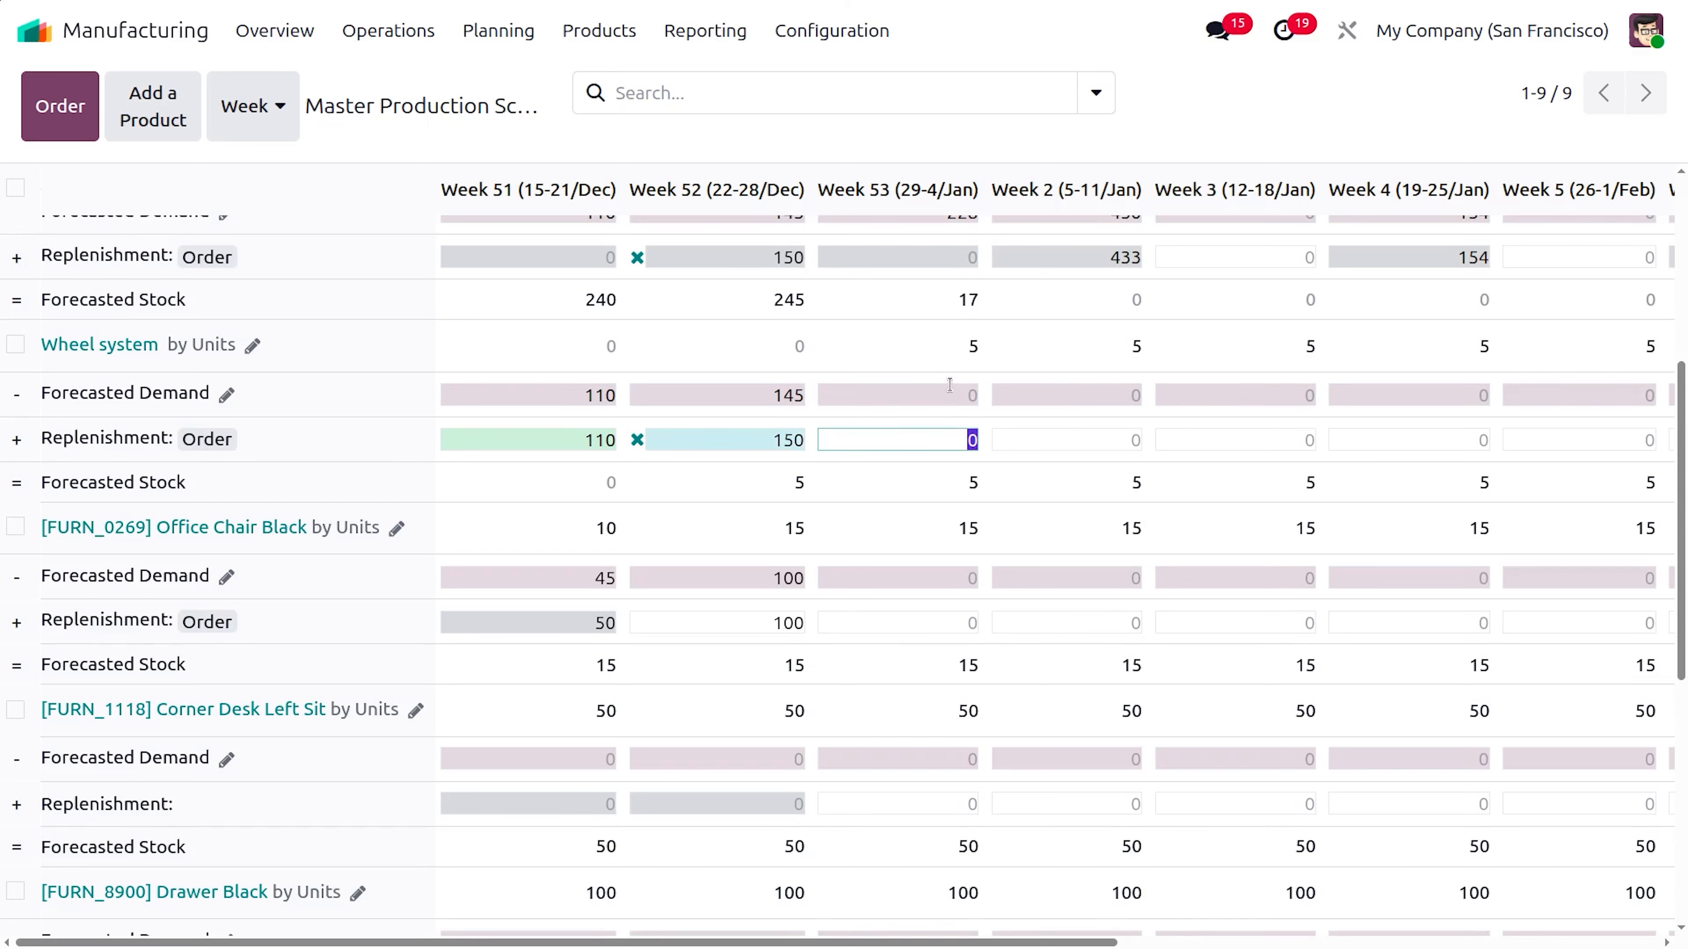
Set the Wheel system's forecasted demand to 228 for Week 53 and 450 for Week 2.
click(950, 385)
key(BackSpace)
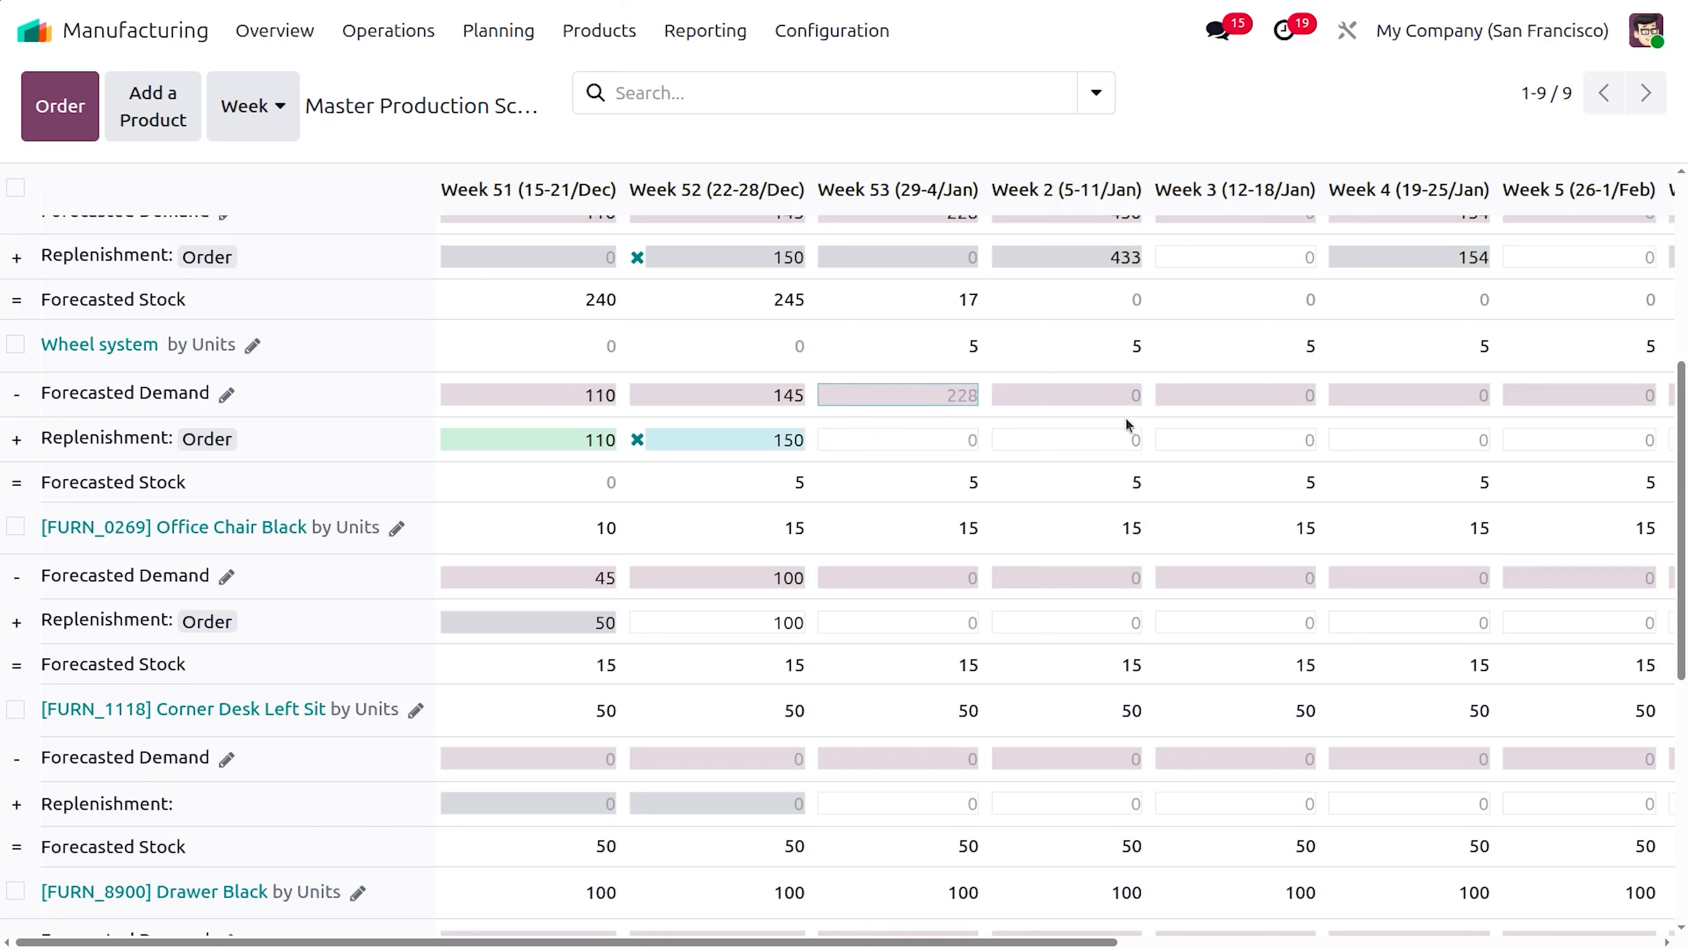
click(1083, 395)
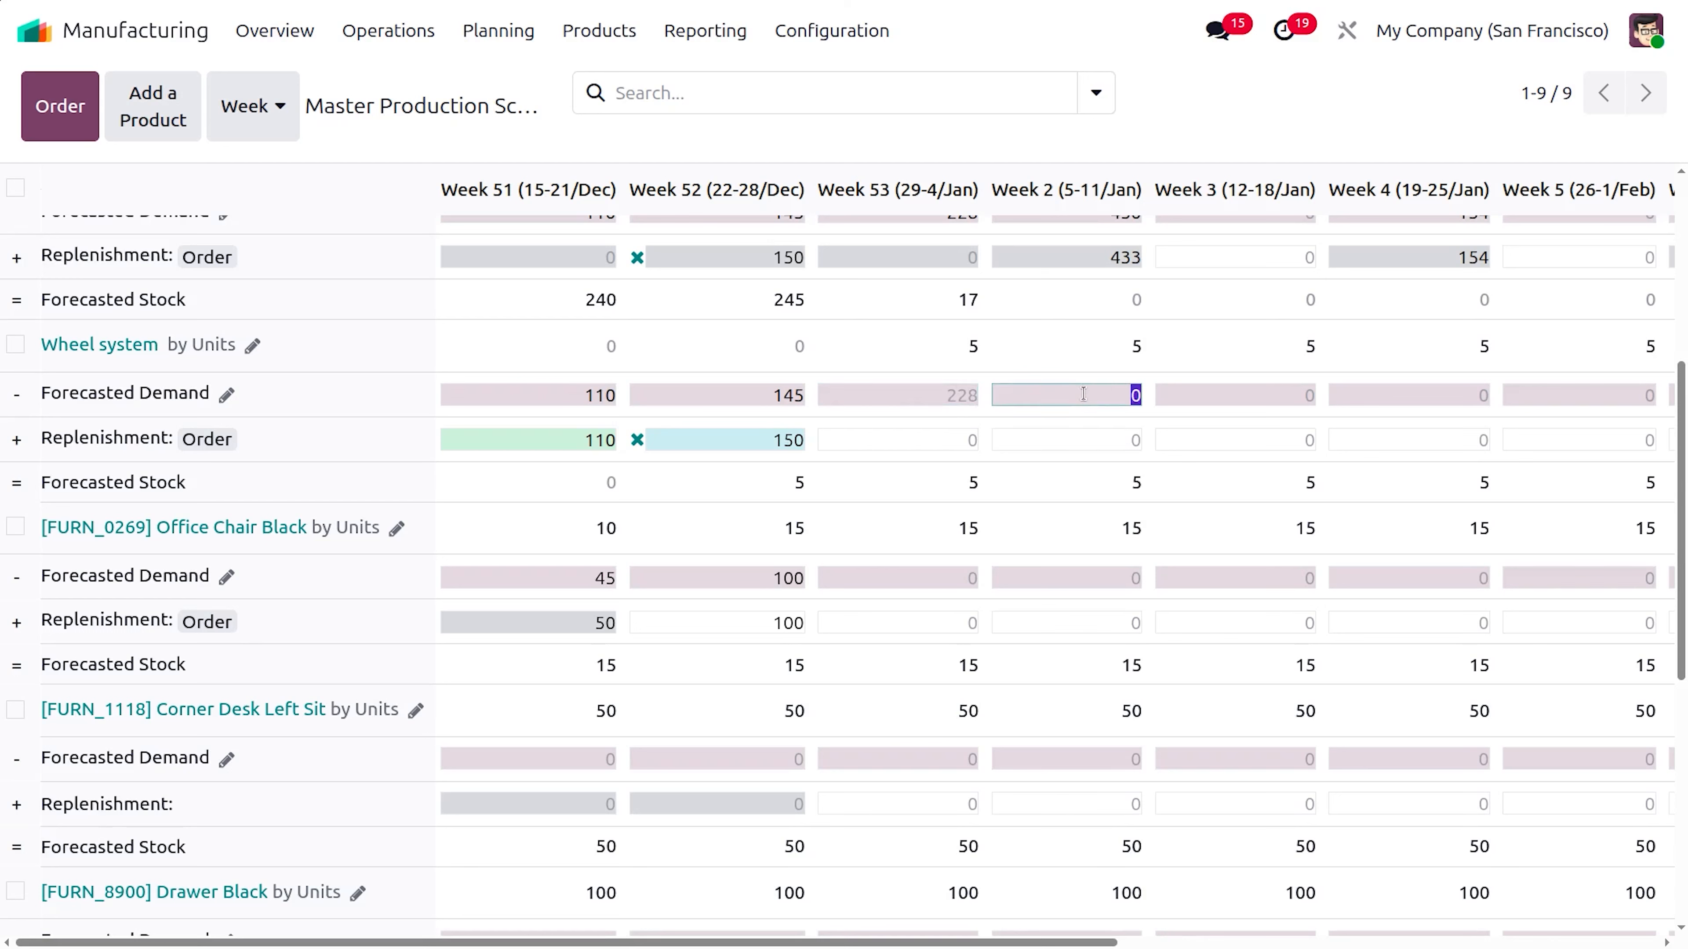
text(450)
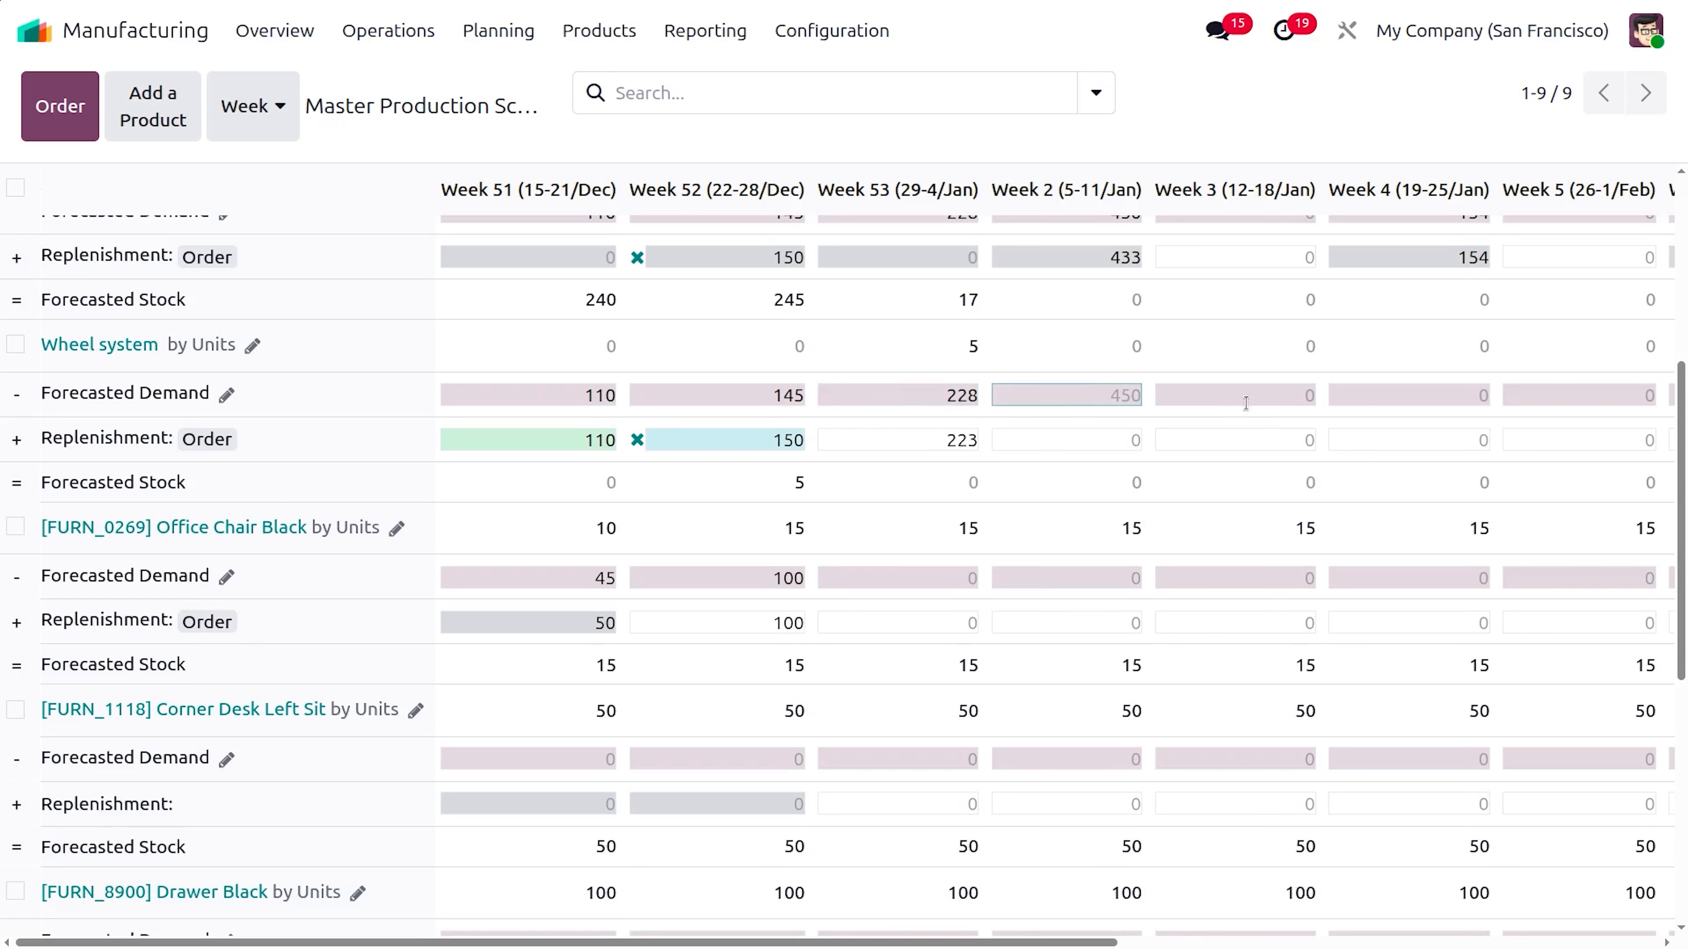
key(Tab)
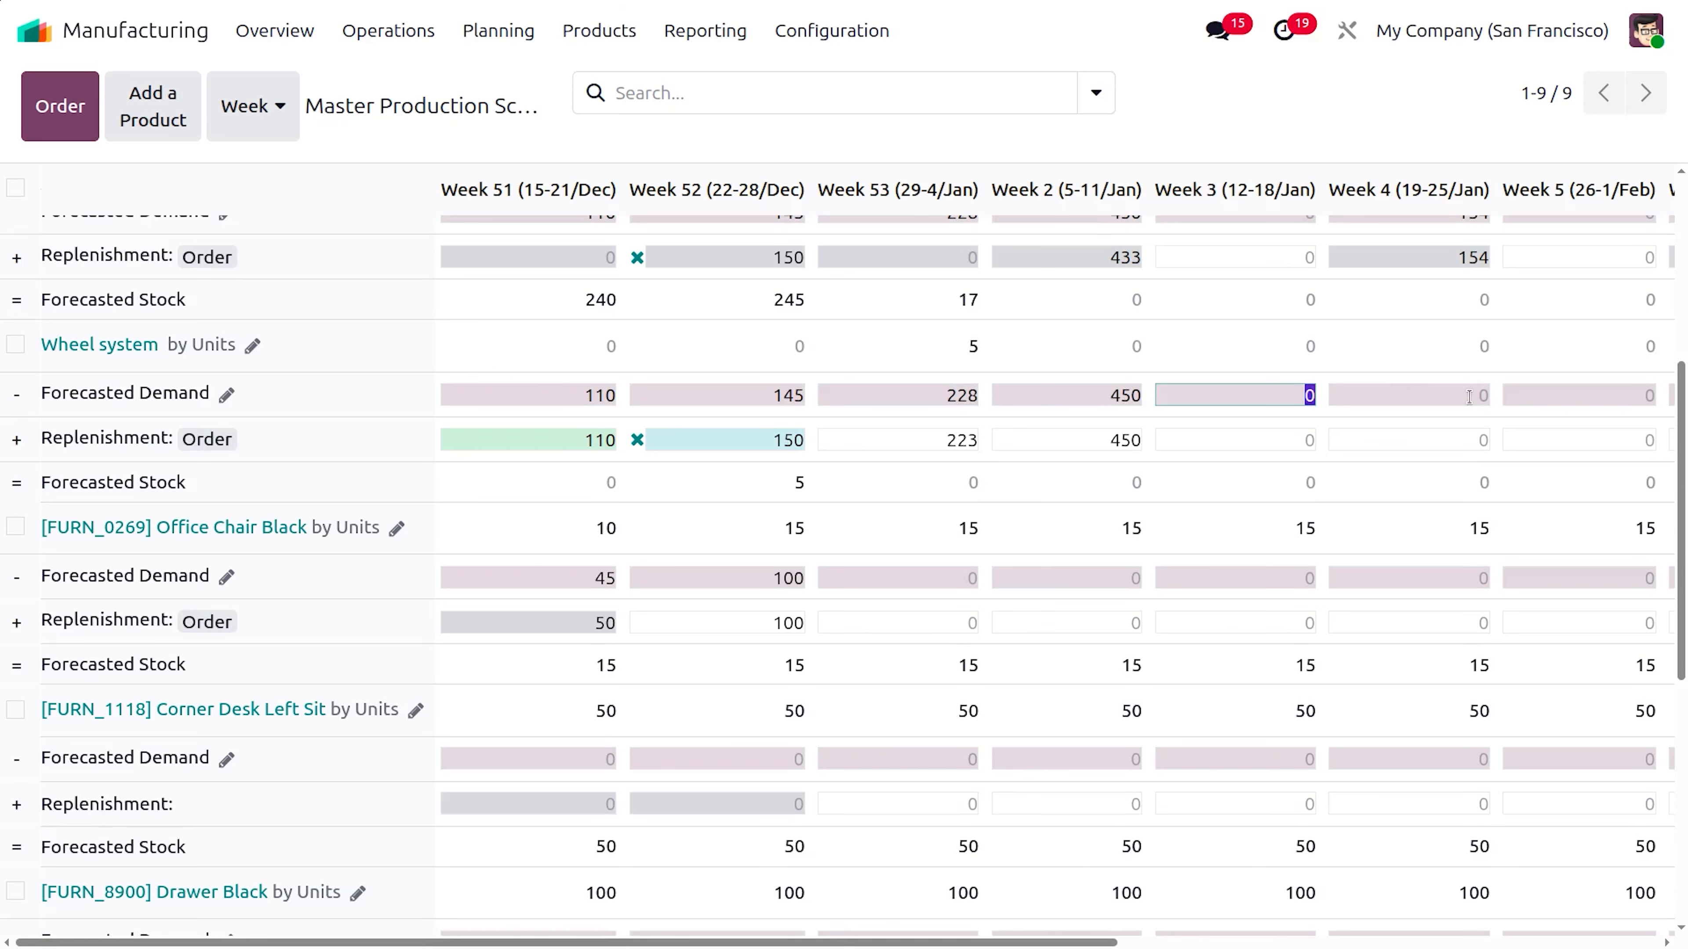
Set the Wheel system's forecasted demand to 154 for Week 3, 227 for Week 4 and 300 for Week 8.
text(154)
scroll(1562, 465, right, 5)
scroll(1563, 464, right, 2)
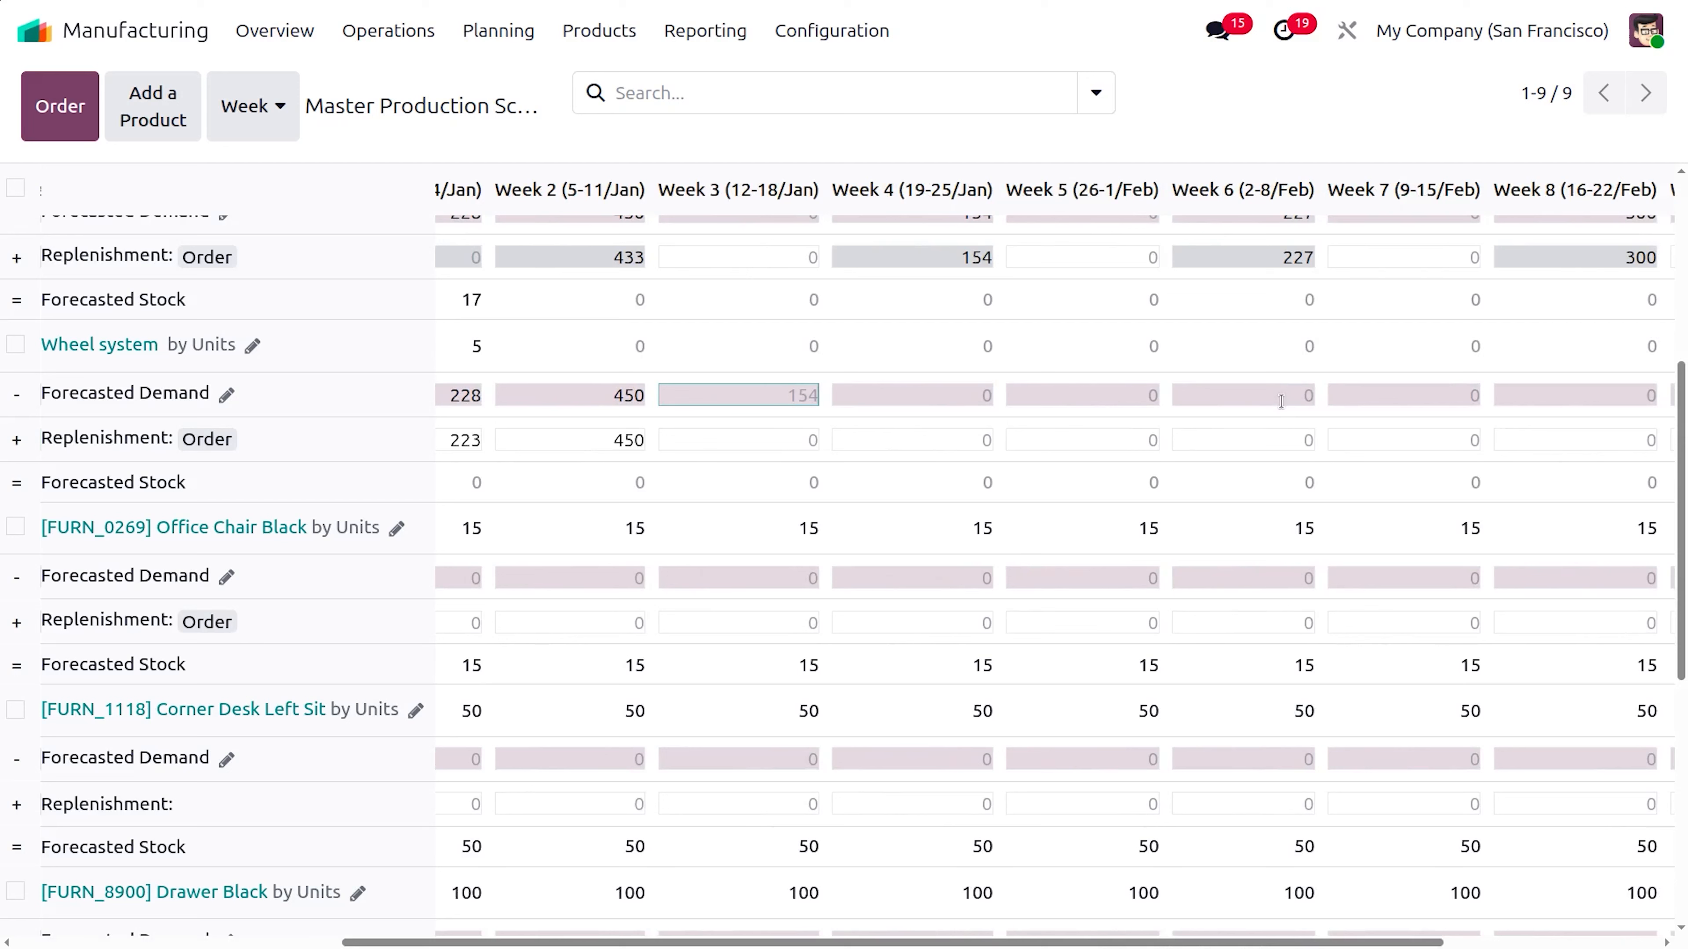
key(Tab)
text(227)
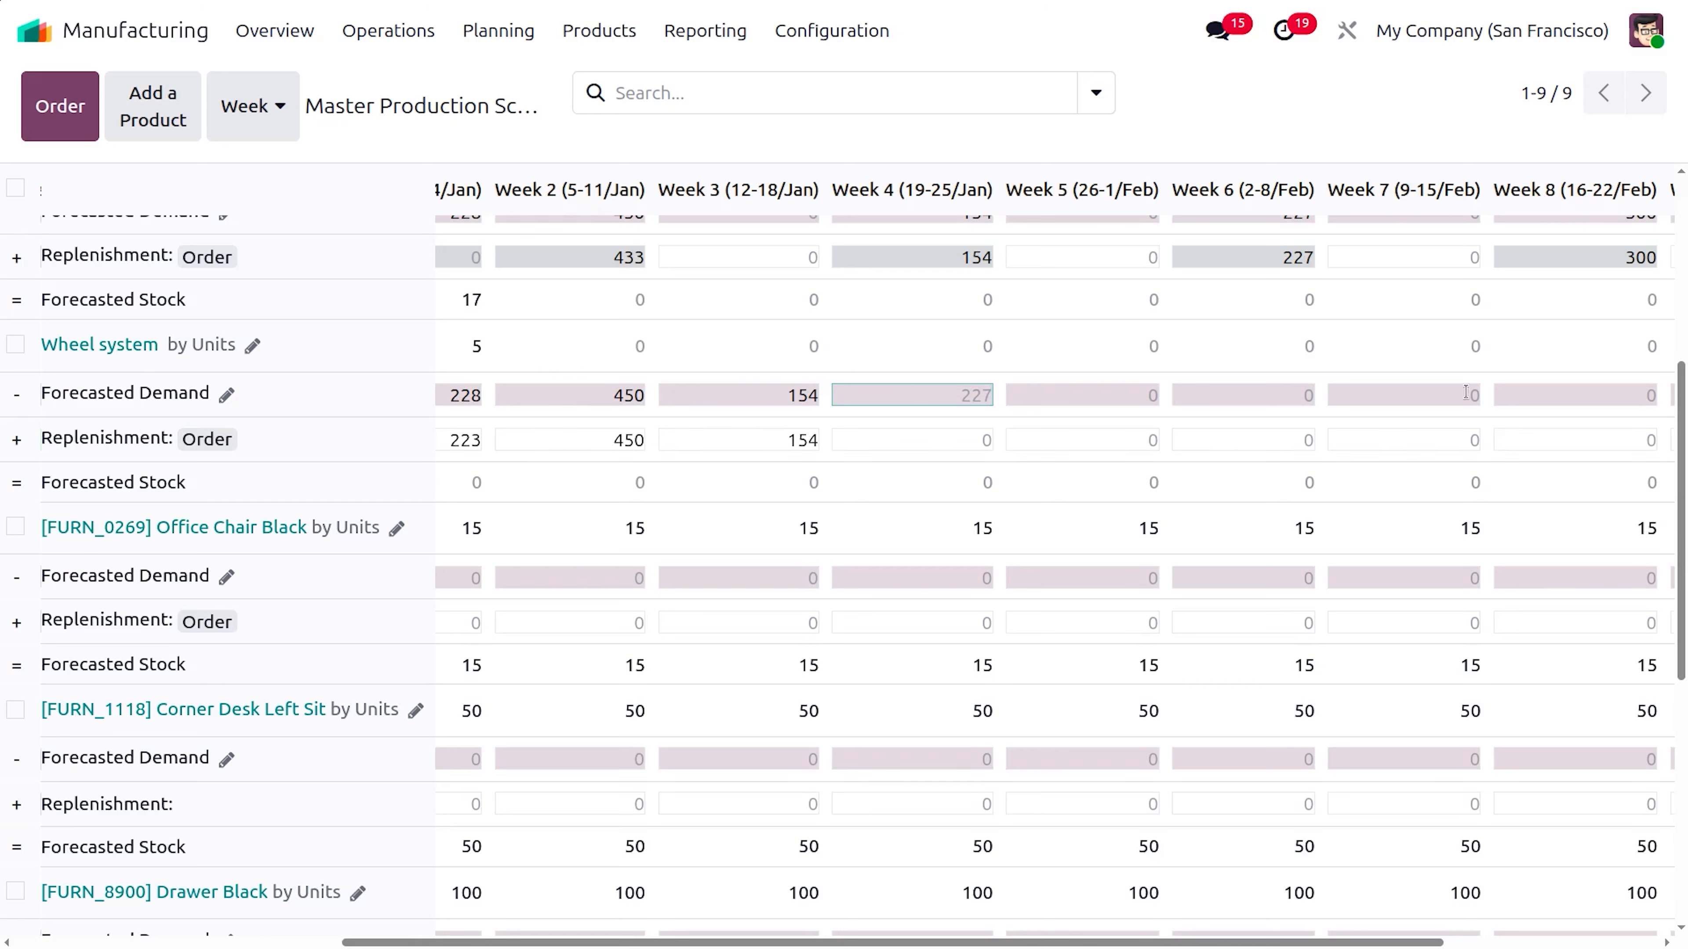
key(Tab)
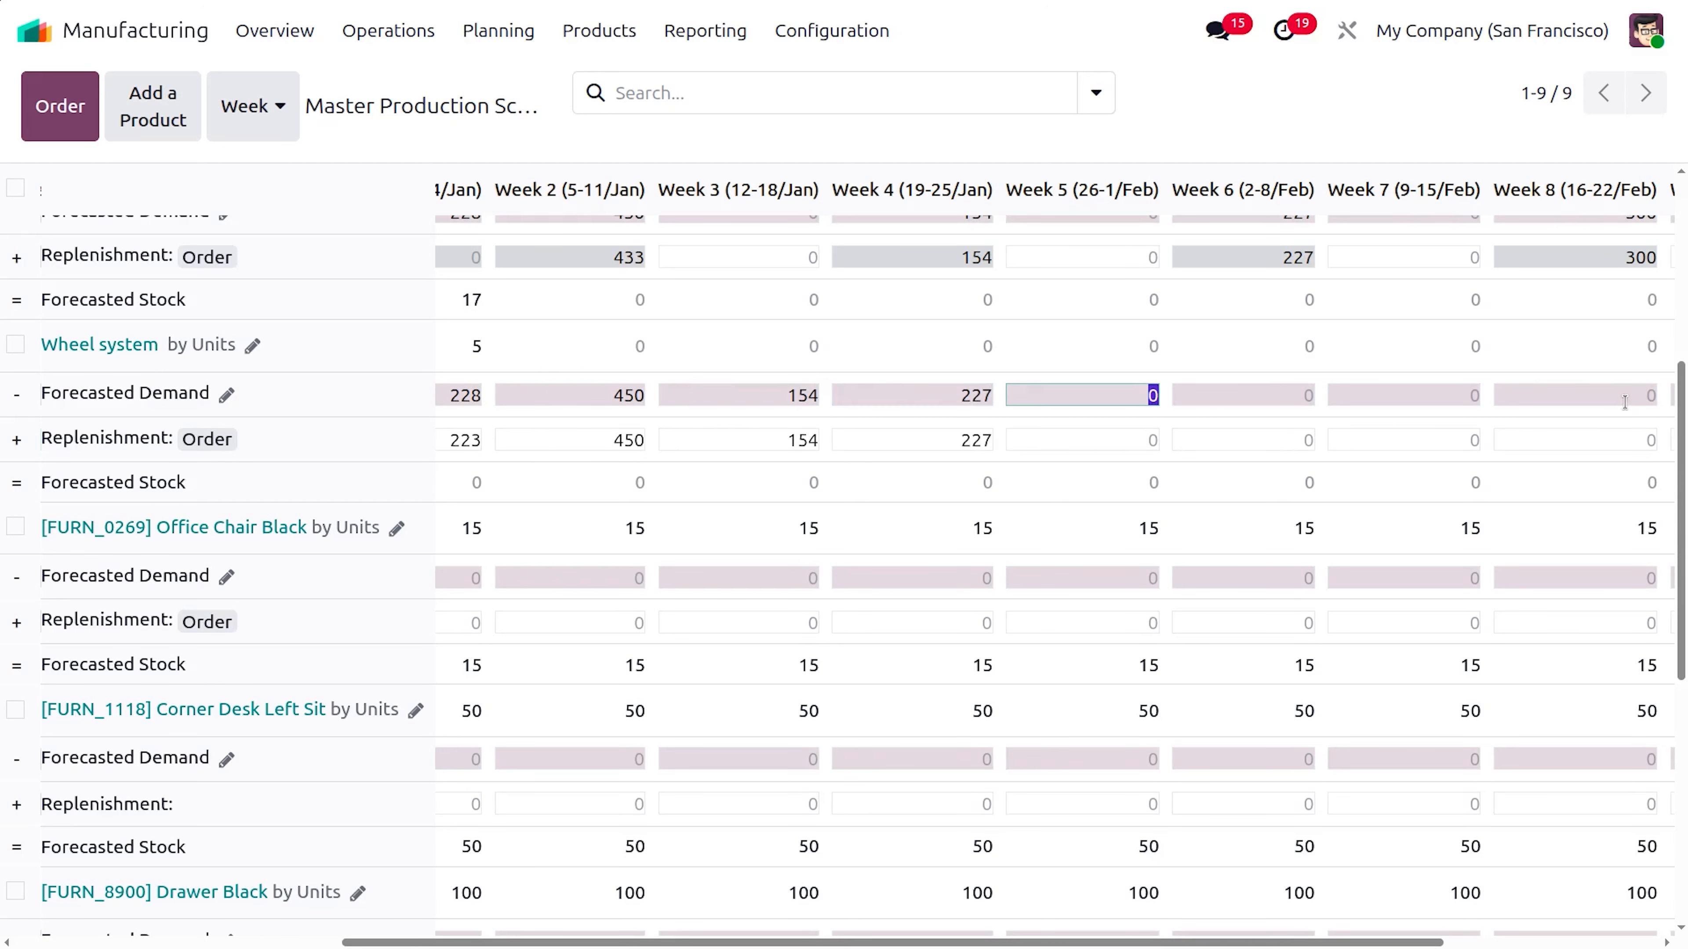
click(1624, 402)
text(300)
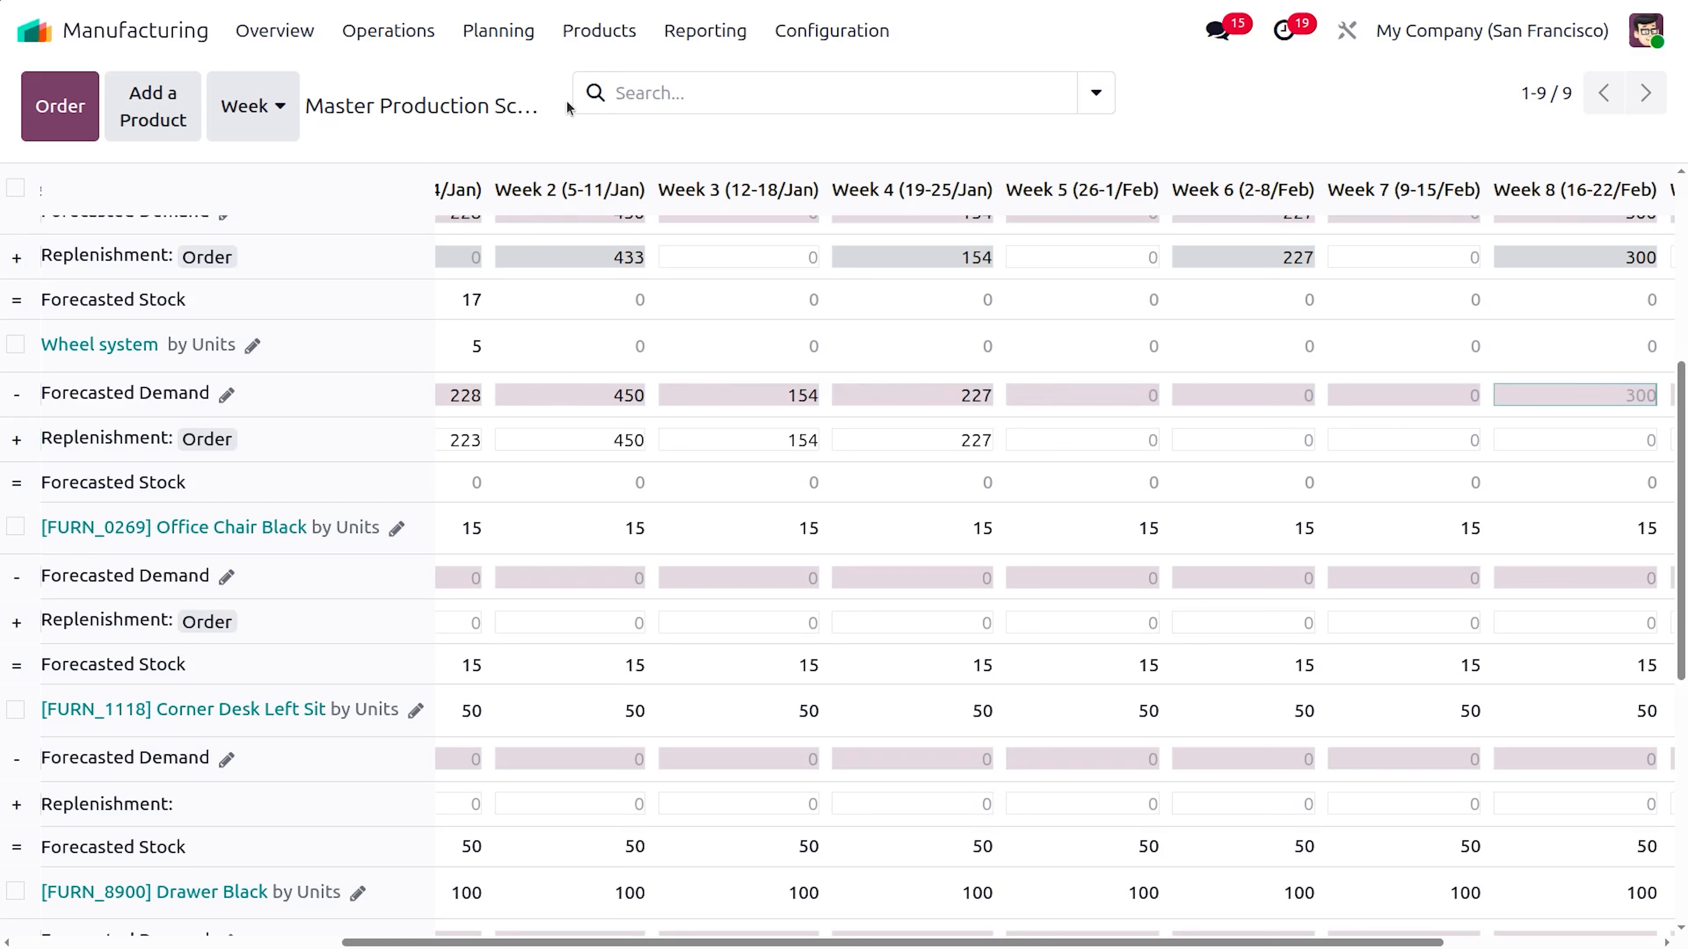
key(Tab)
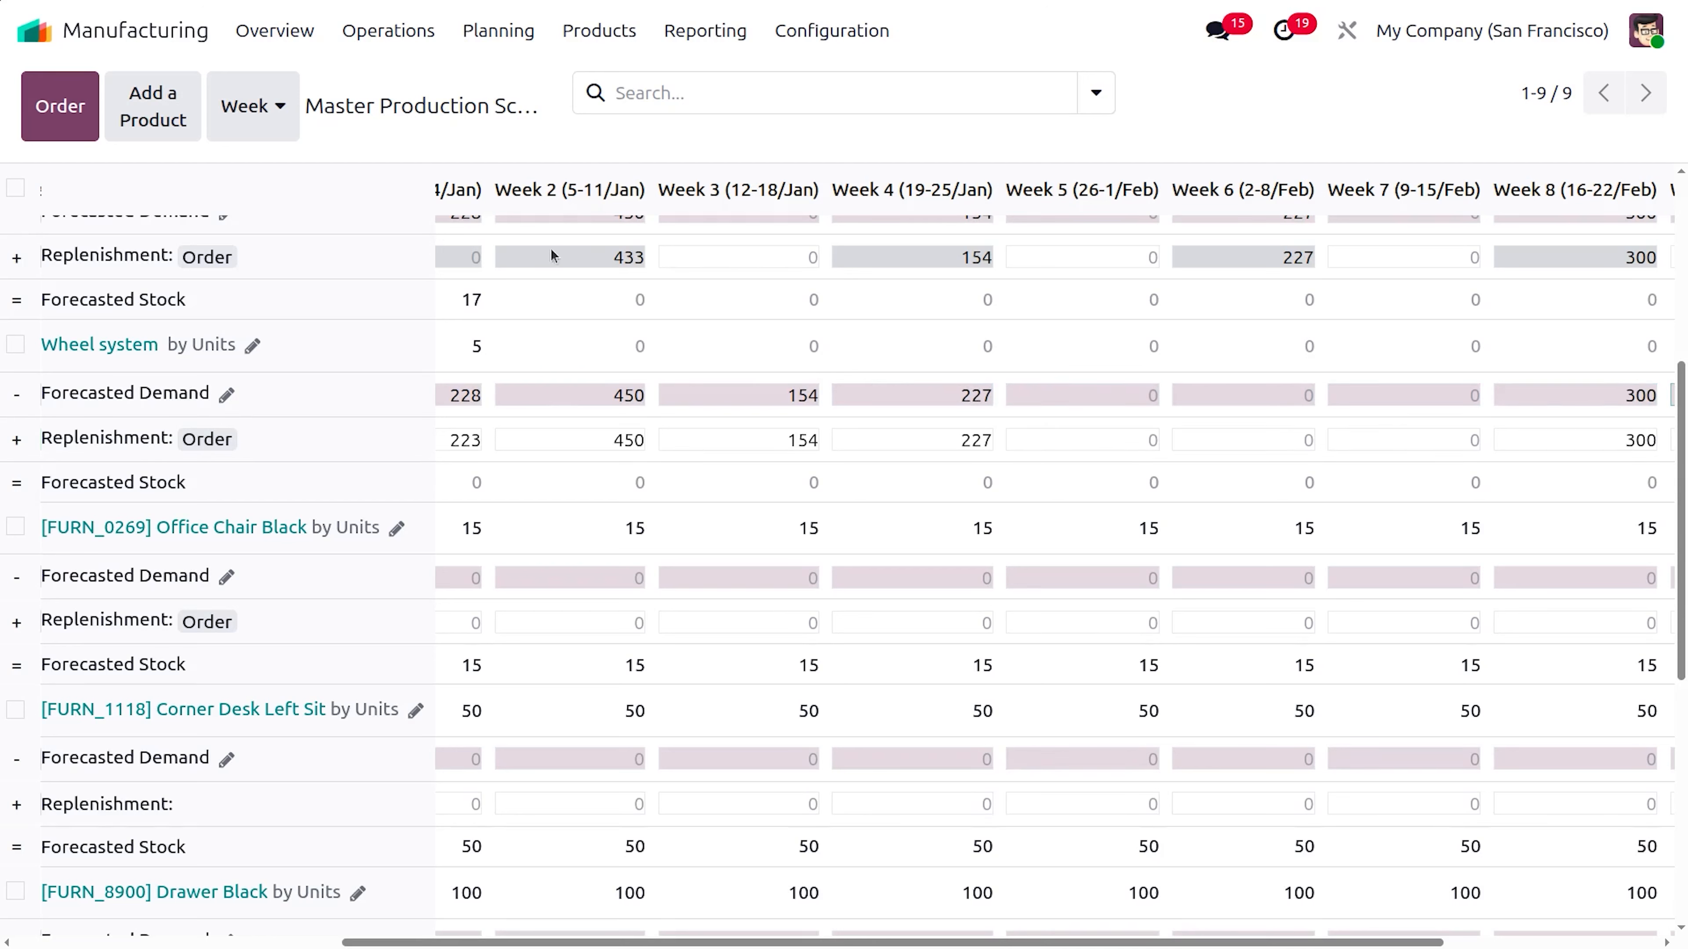
Order the due replenishments from the whole schedule and open the list of manufacturing orders.
scroll(619, 491, left, 6)
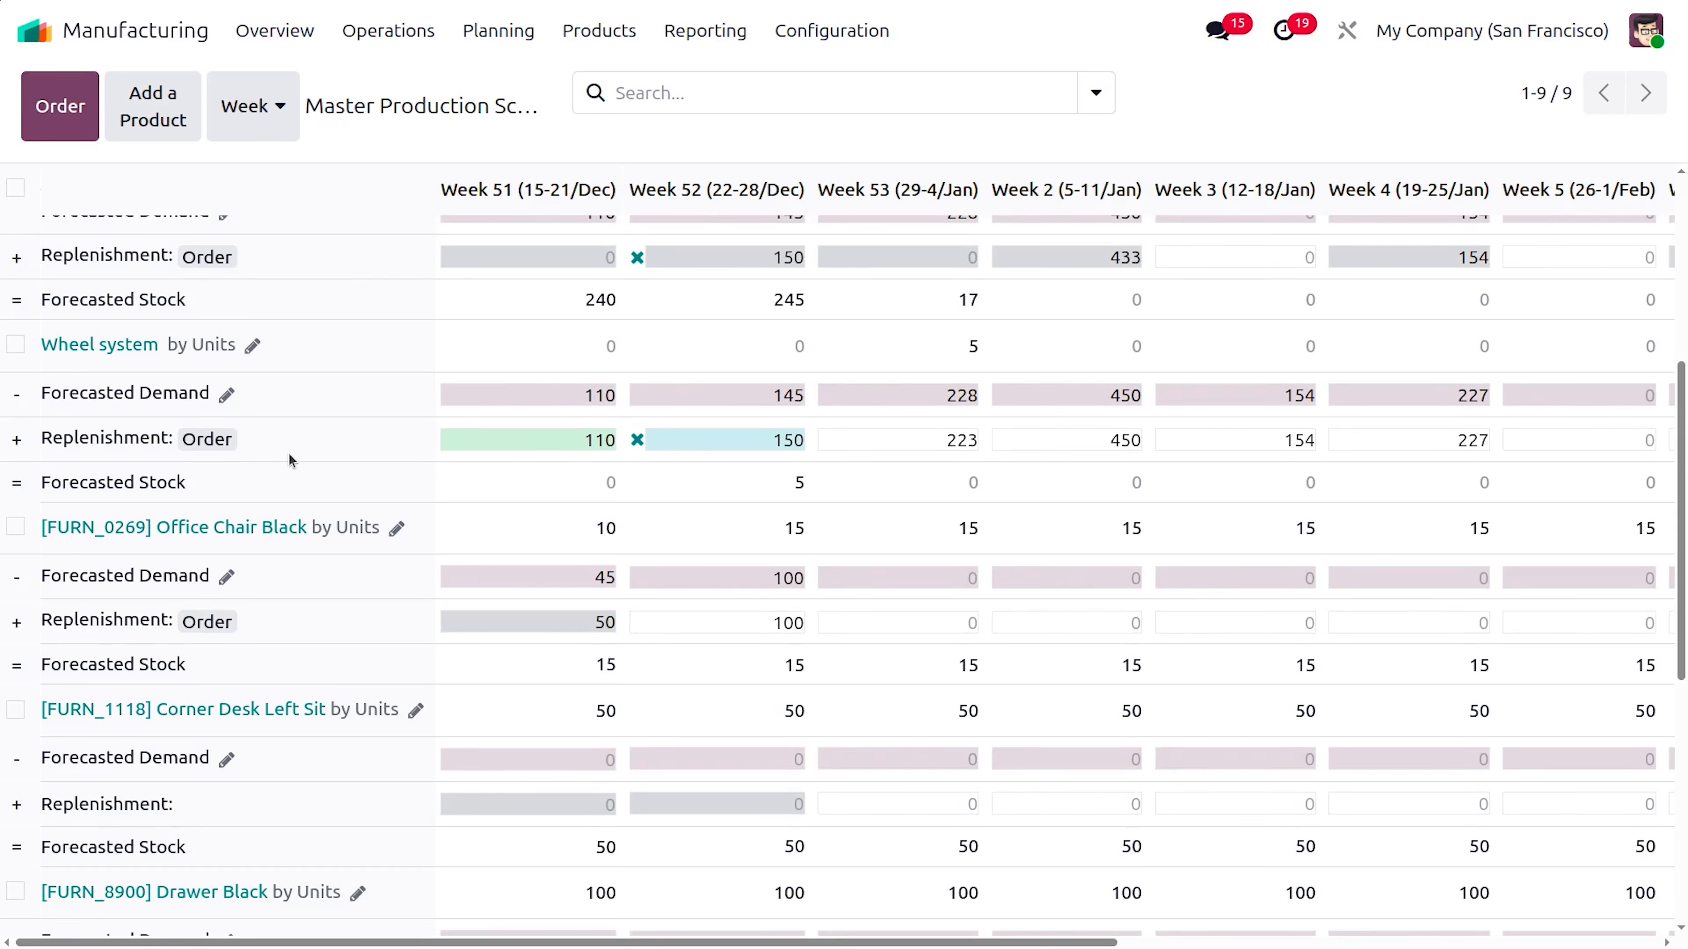
click(54, 105)
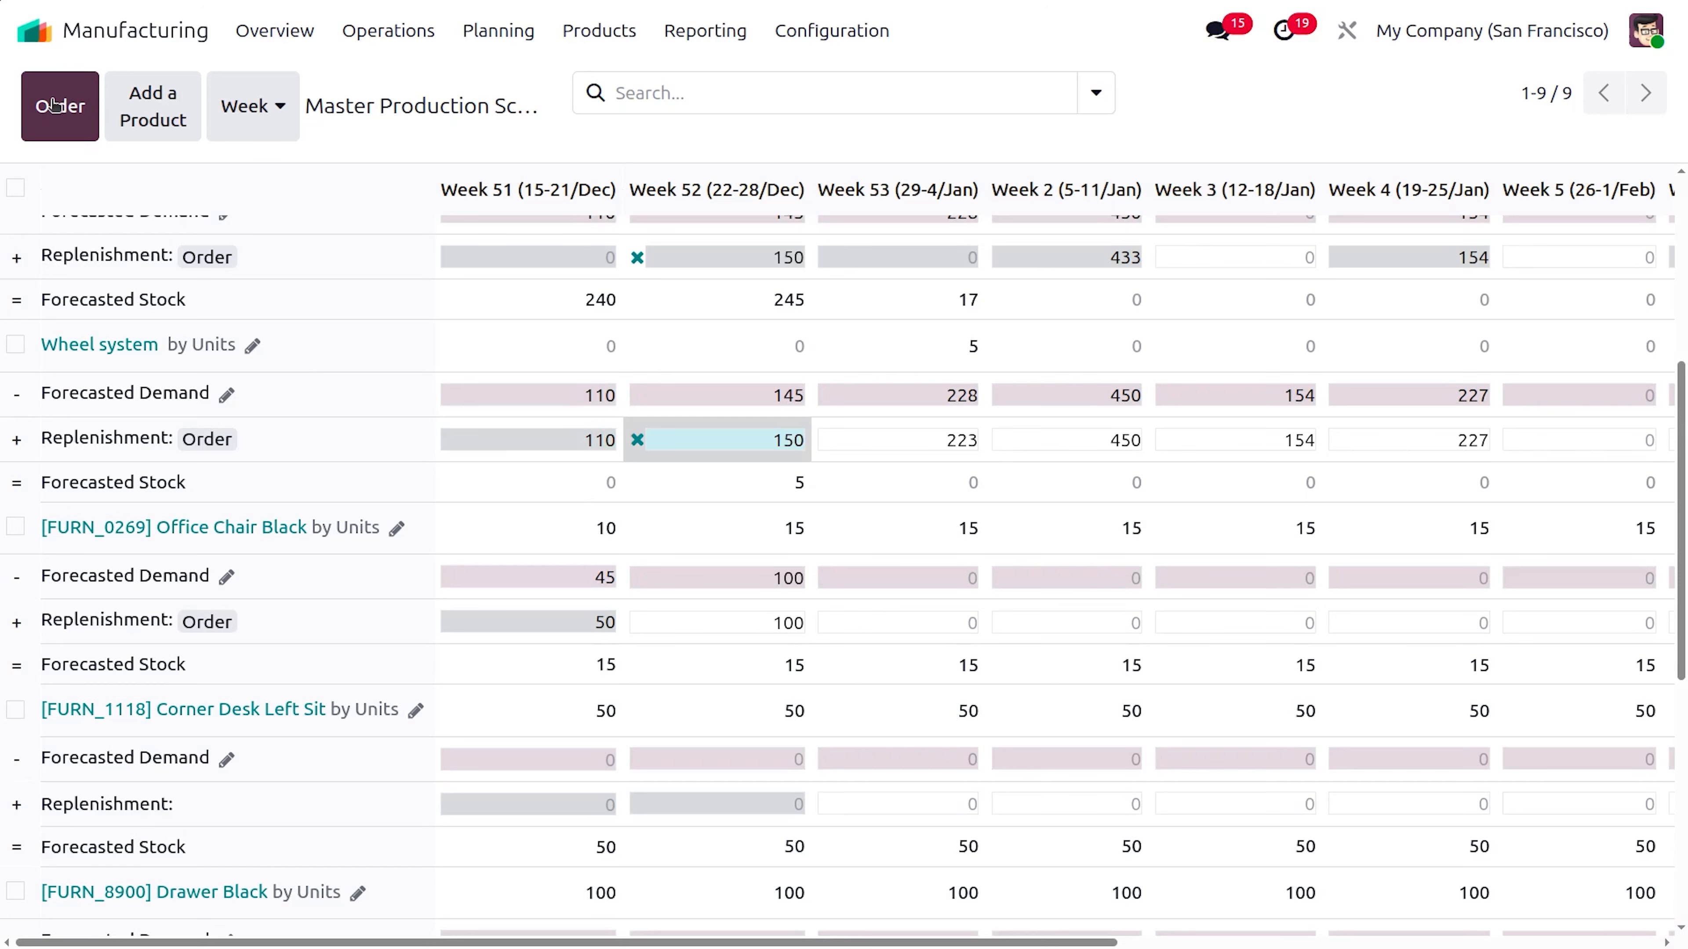
click(388, 35)
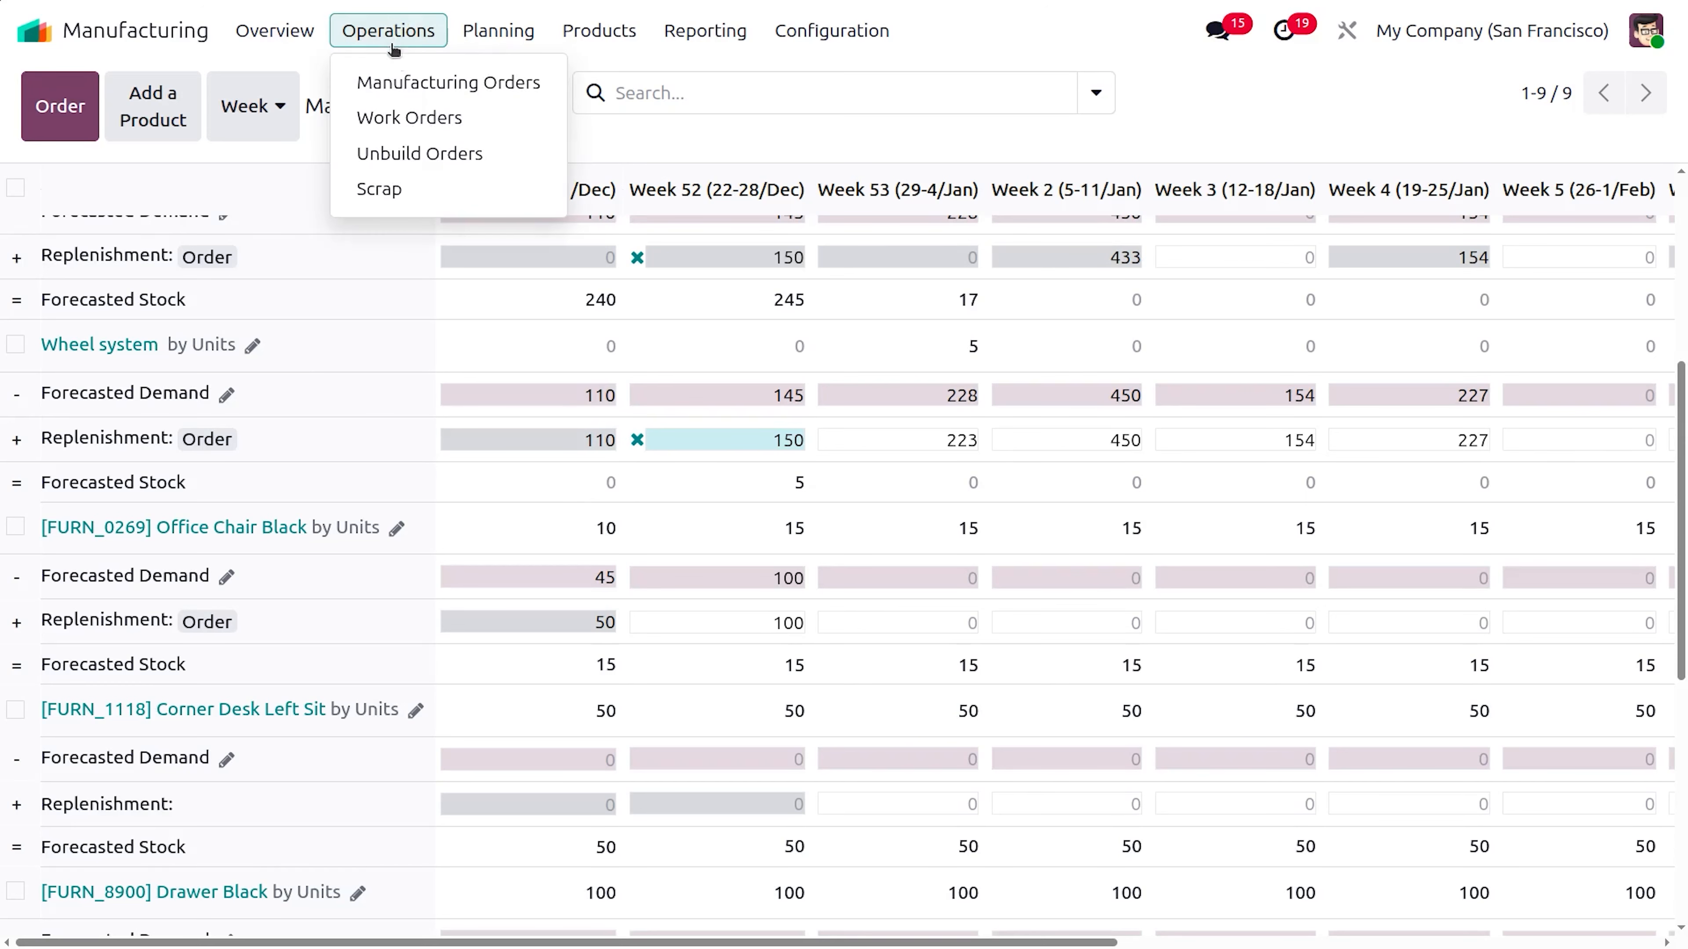
click(413, 99)
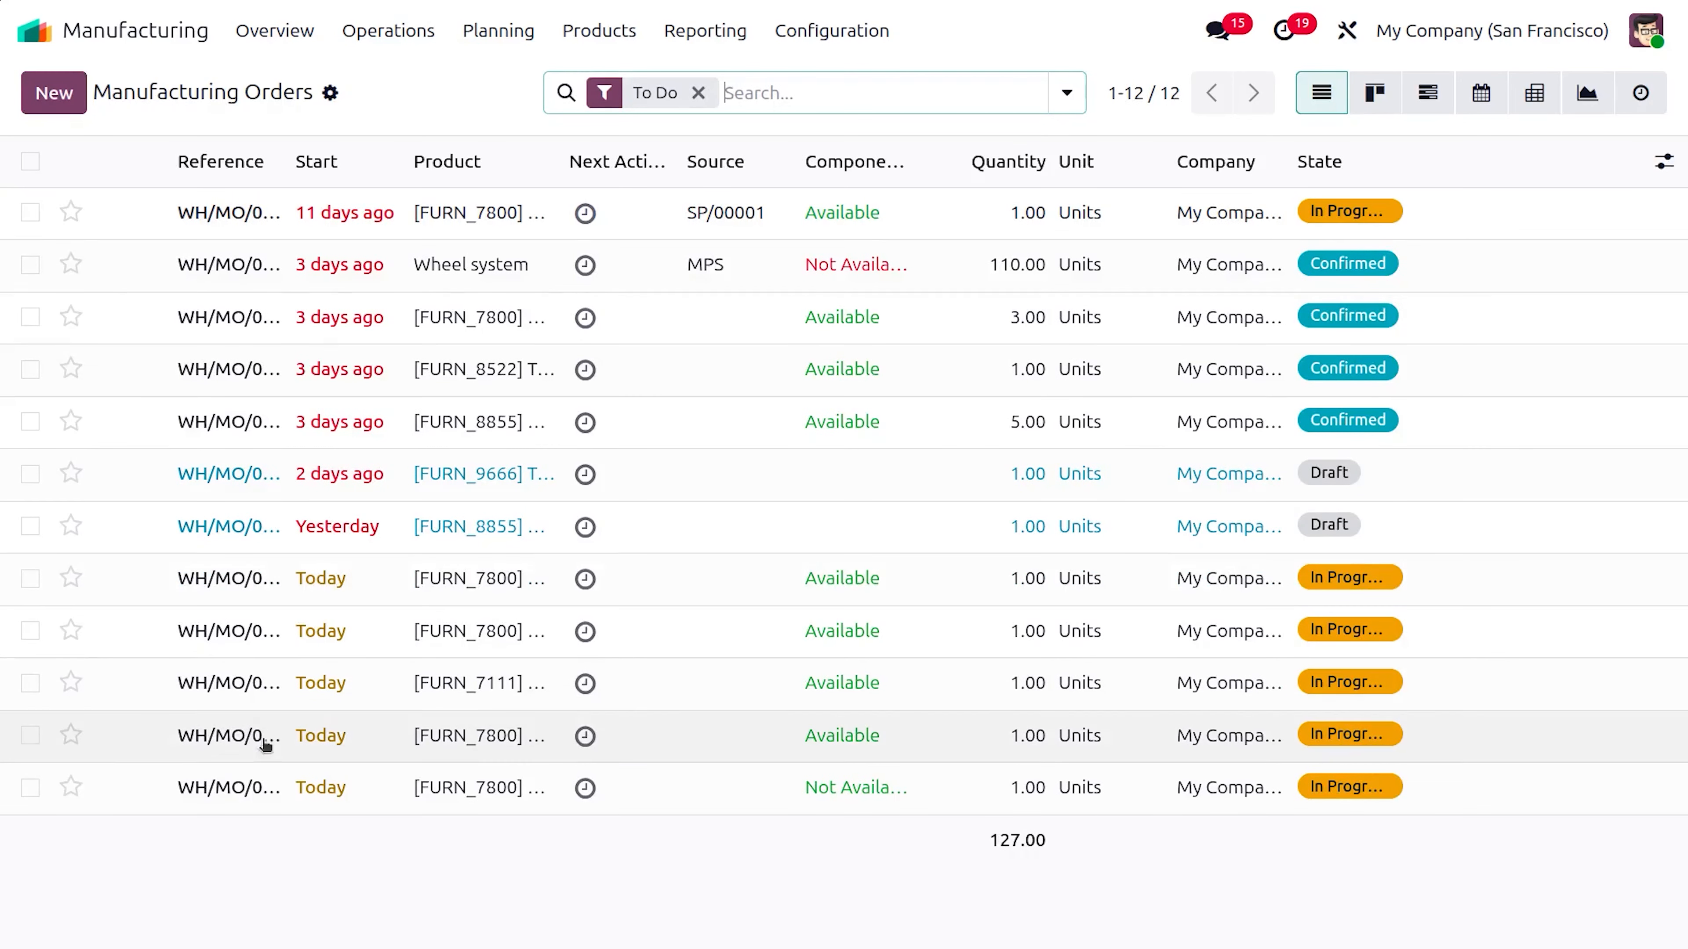
Check the last Desk Combination order, return to the list and widen its Reference and Product columns.
click(273, 791)
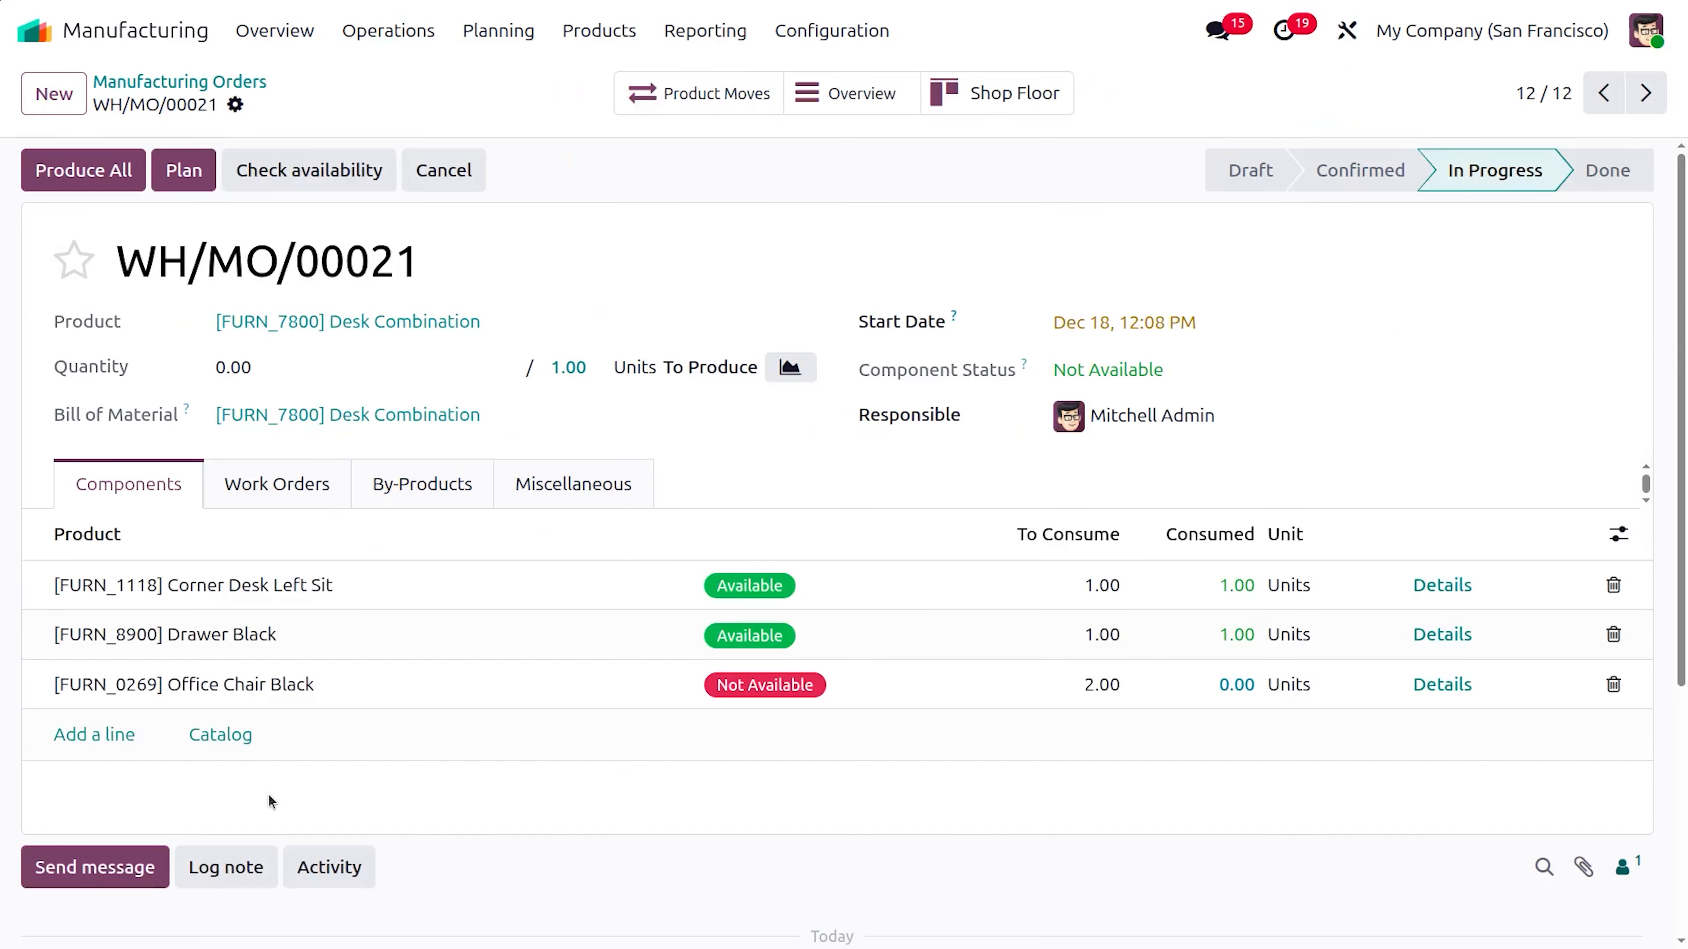
click(170, 81)
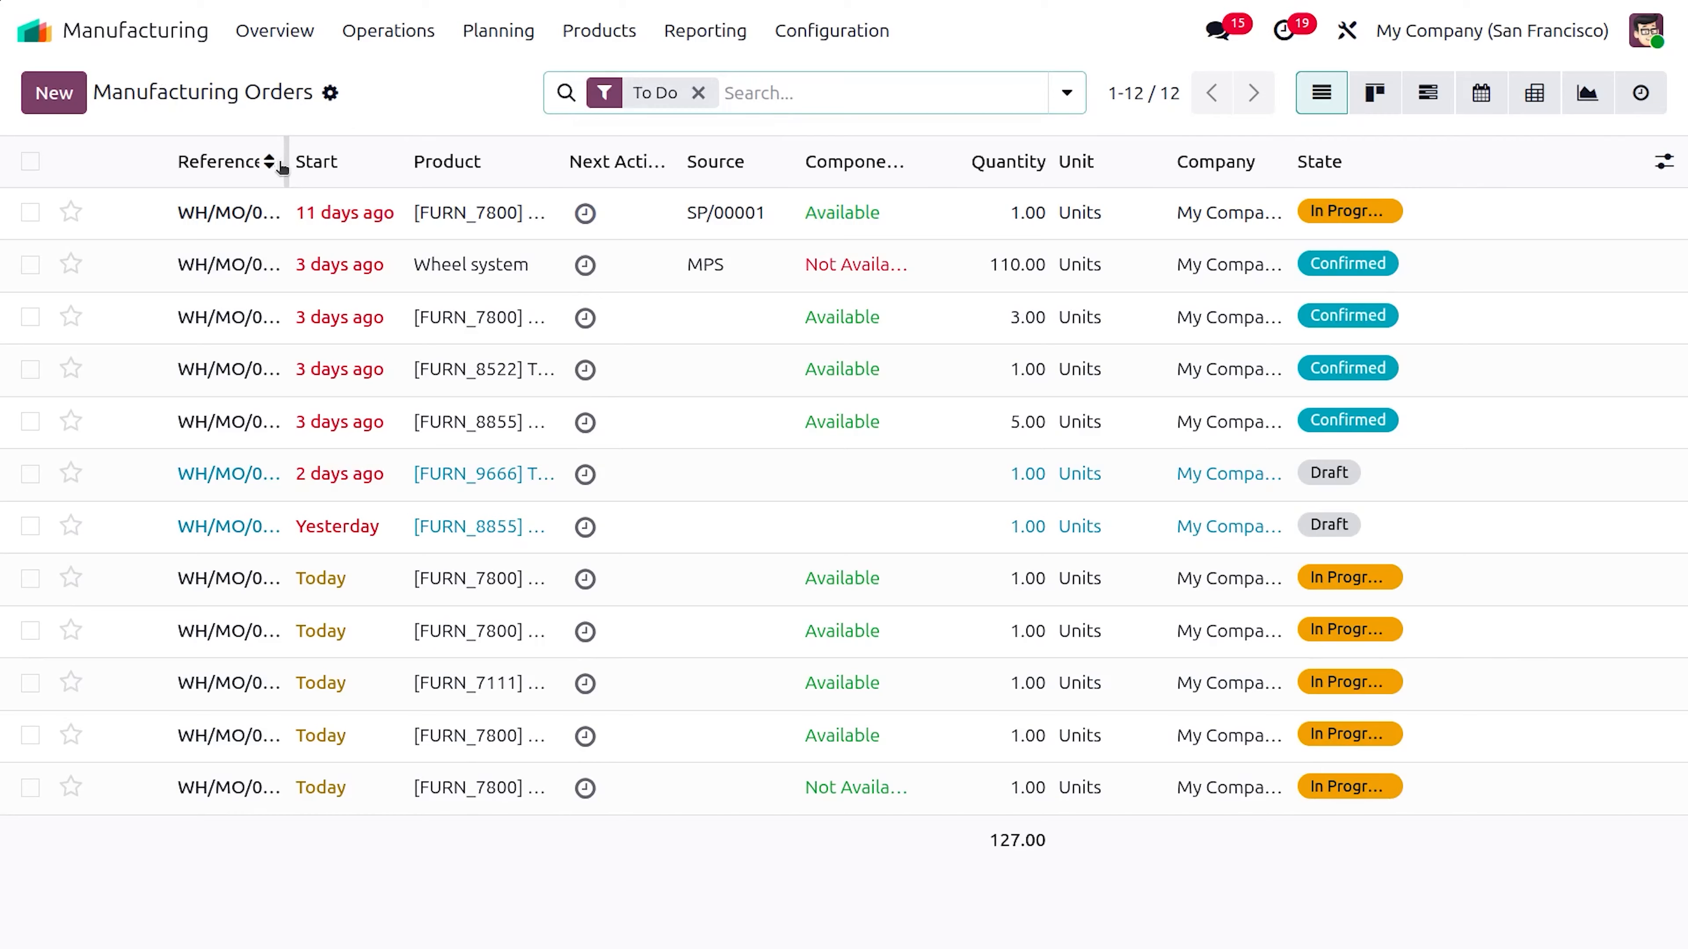
drag(286, 163, 493, 163)
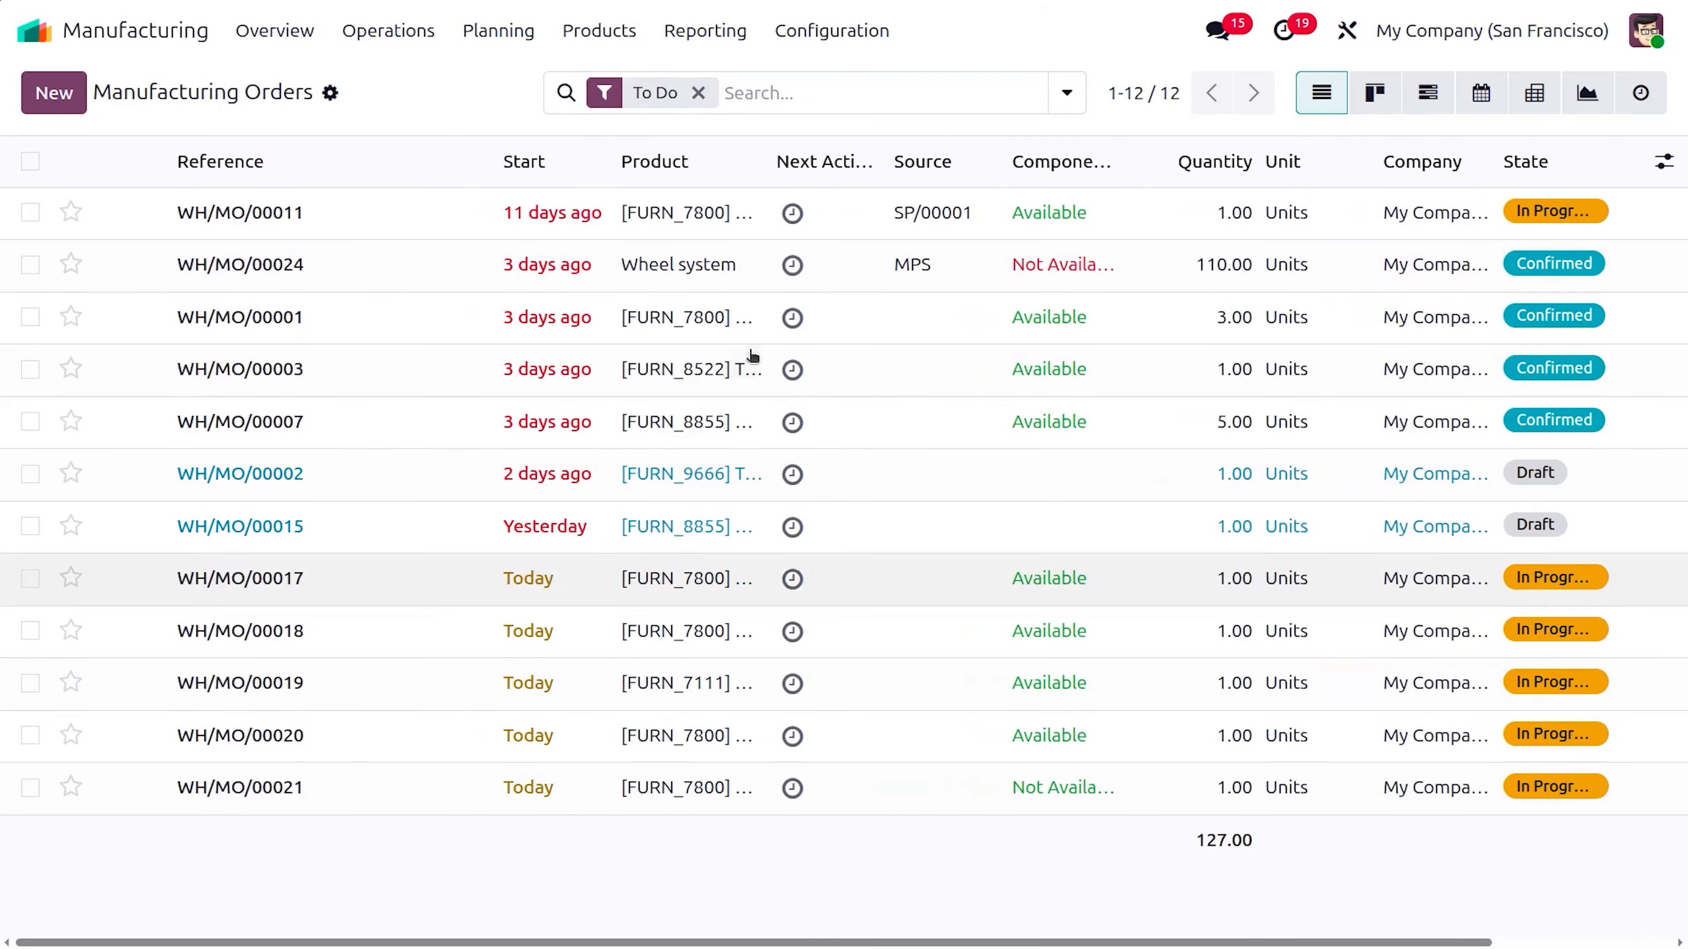
drag(767, 169, 1089, 174)
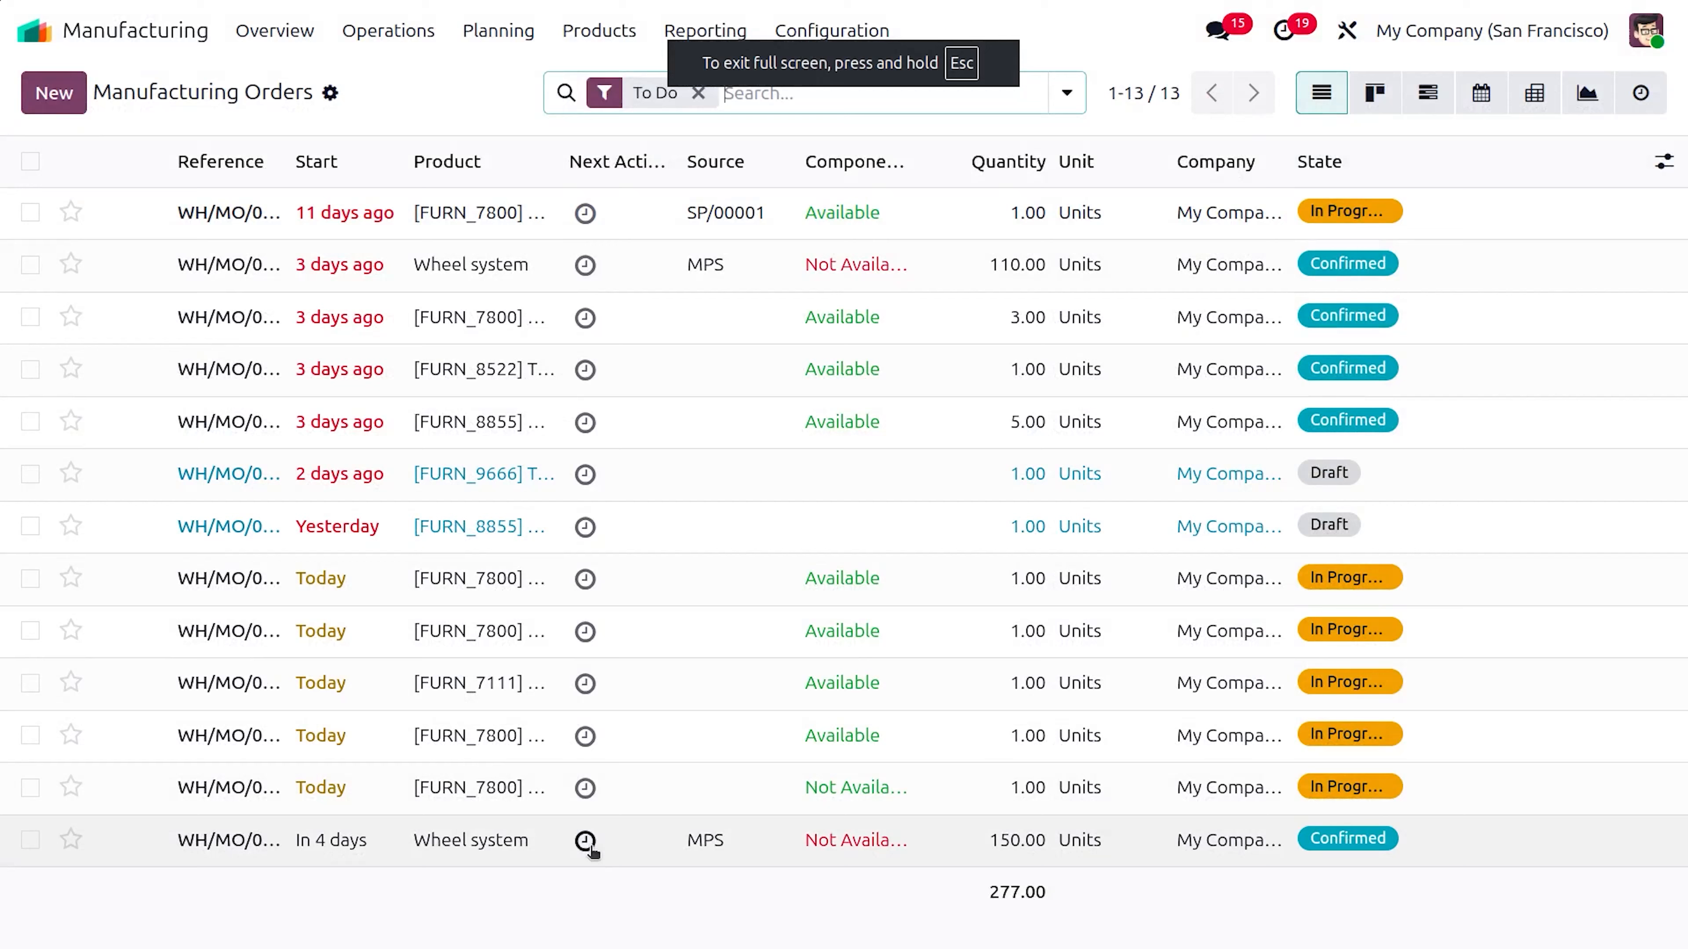
Open the 150-unit Wheel system manufacturing order and check the forecasted report of its Tyres component.
click(584, 852)
click(494, 851)
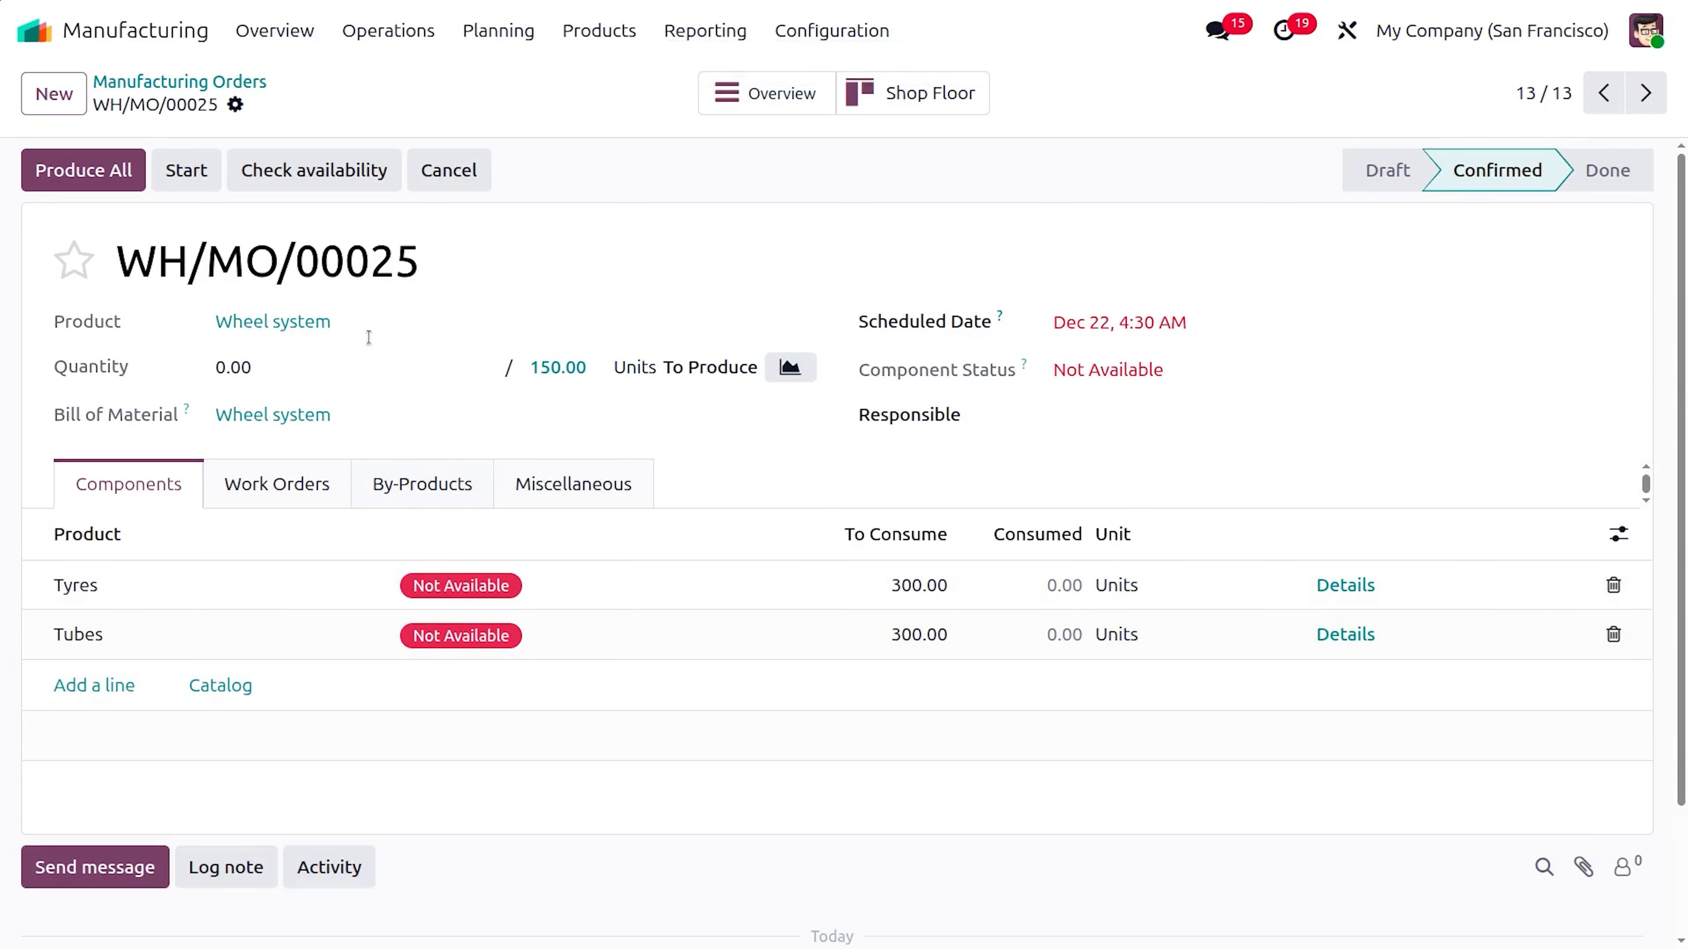
click(473, 588)
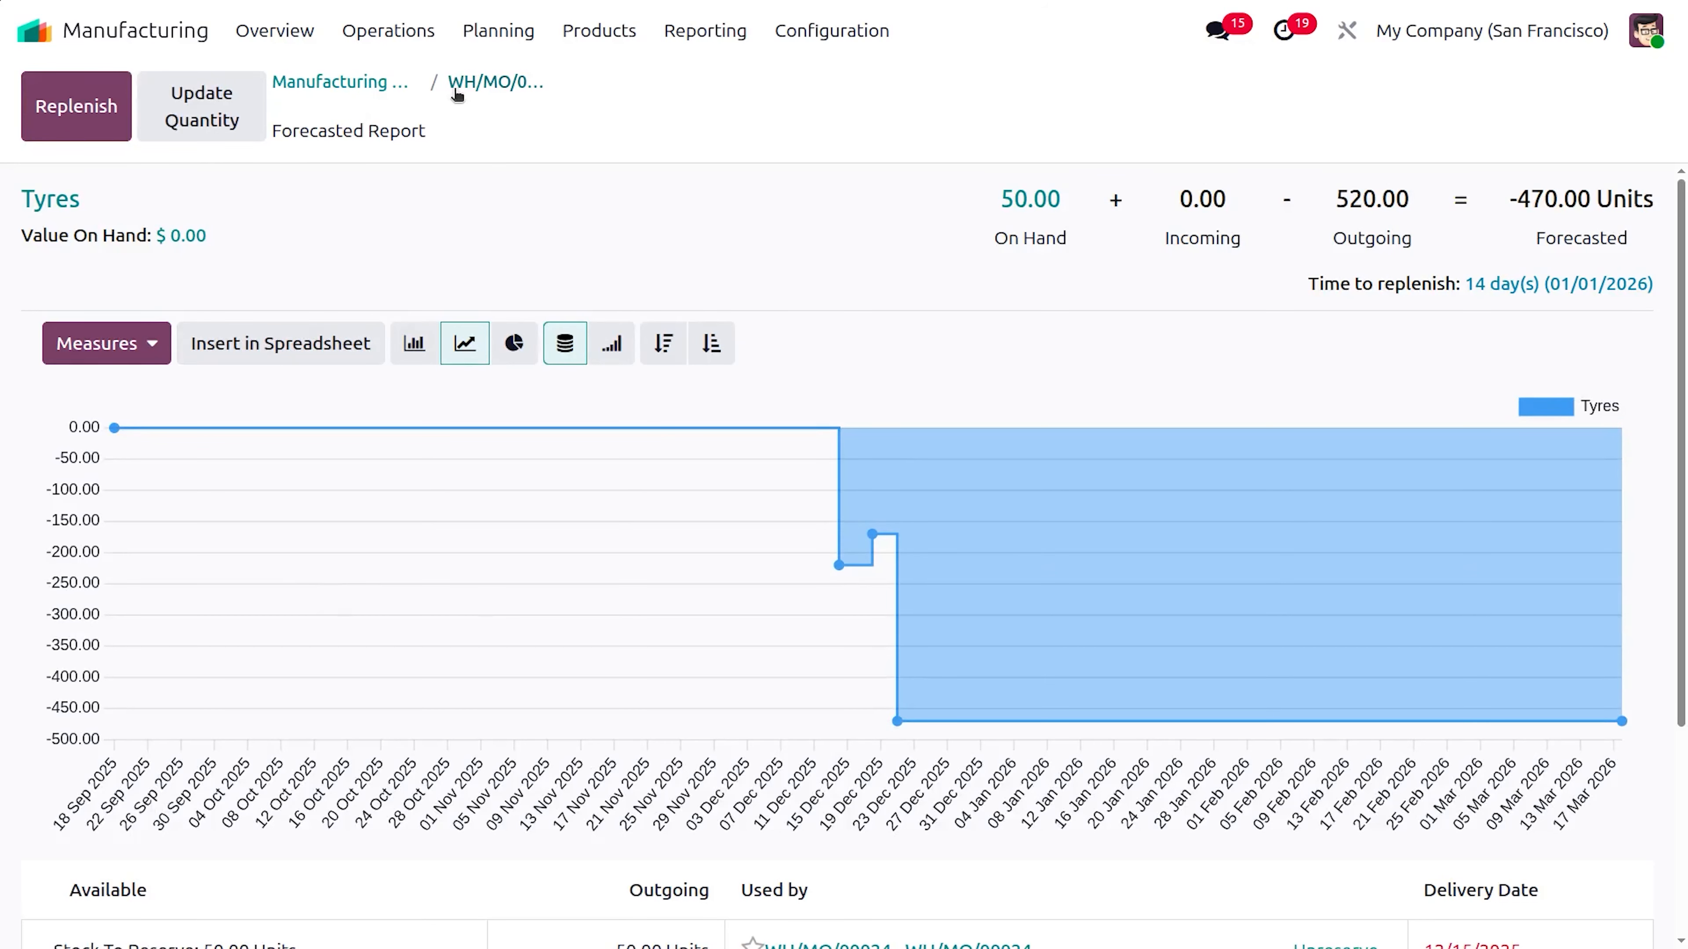
click(464, 83)
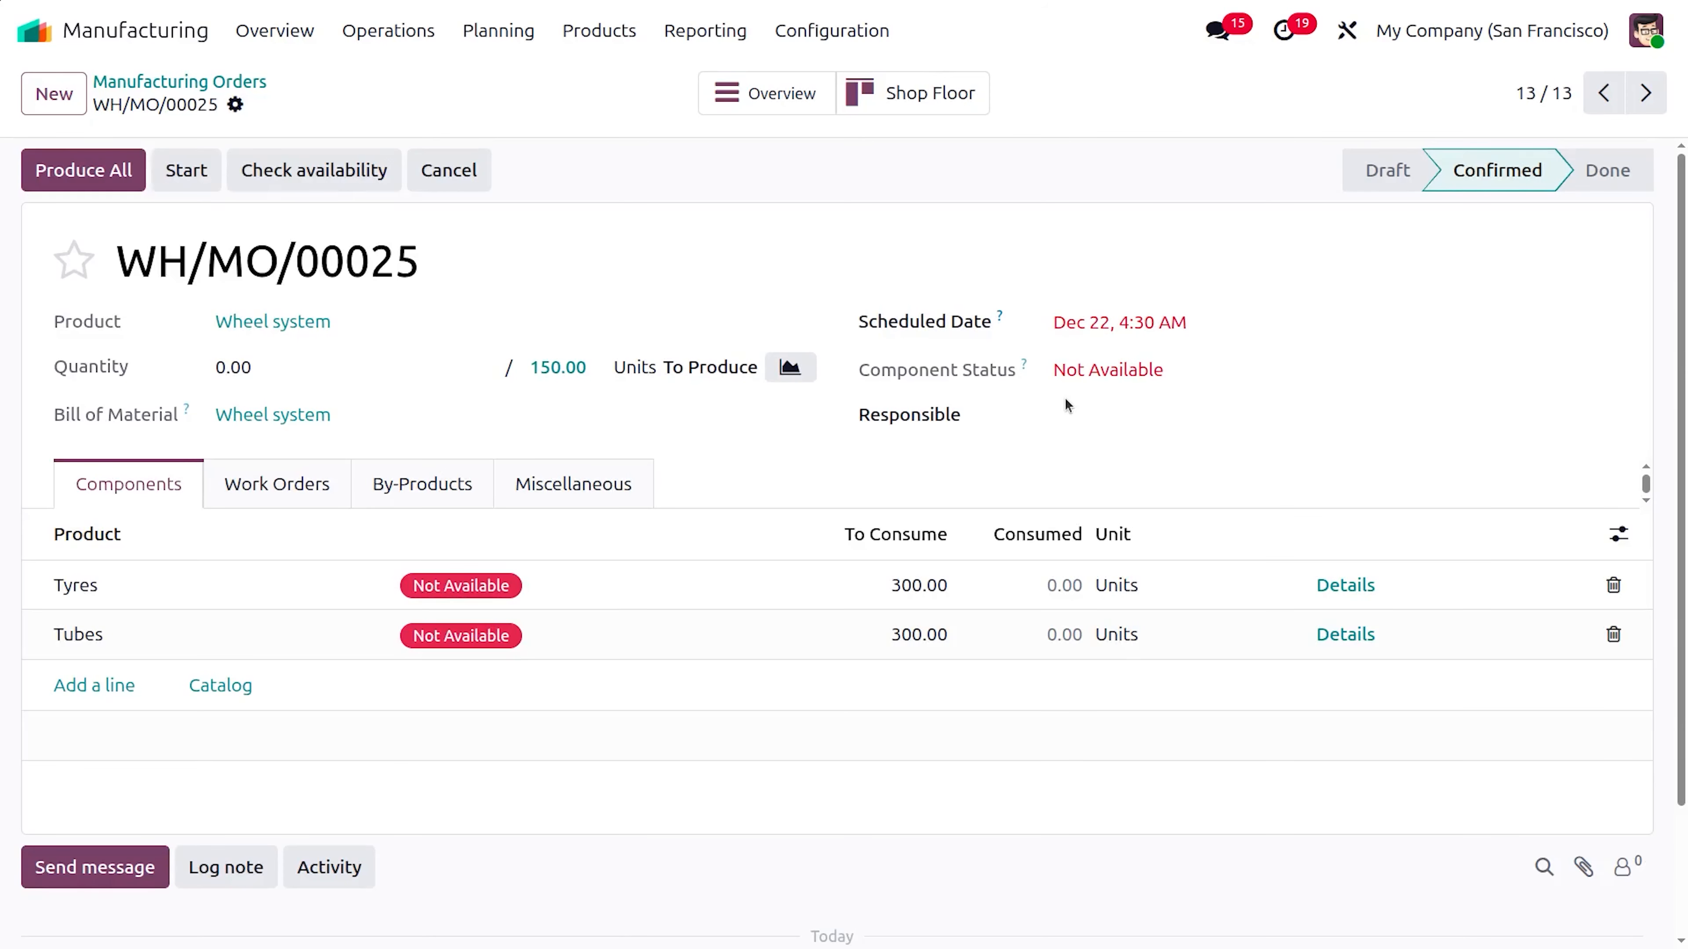
Set the Tyres' inventoried quantity in WH/Stock to 5000 and return to the manufacturing order.
click(86, 583)
click(86, 585)
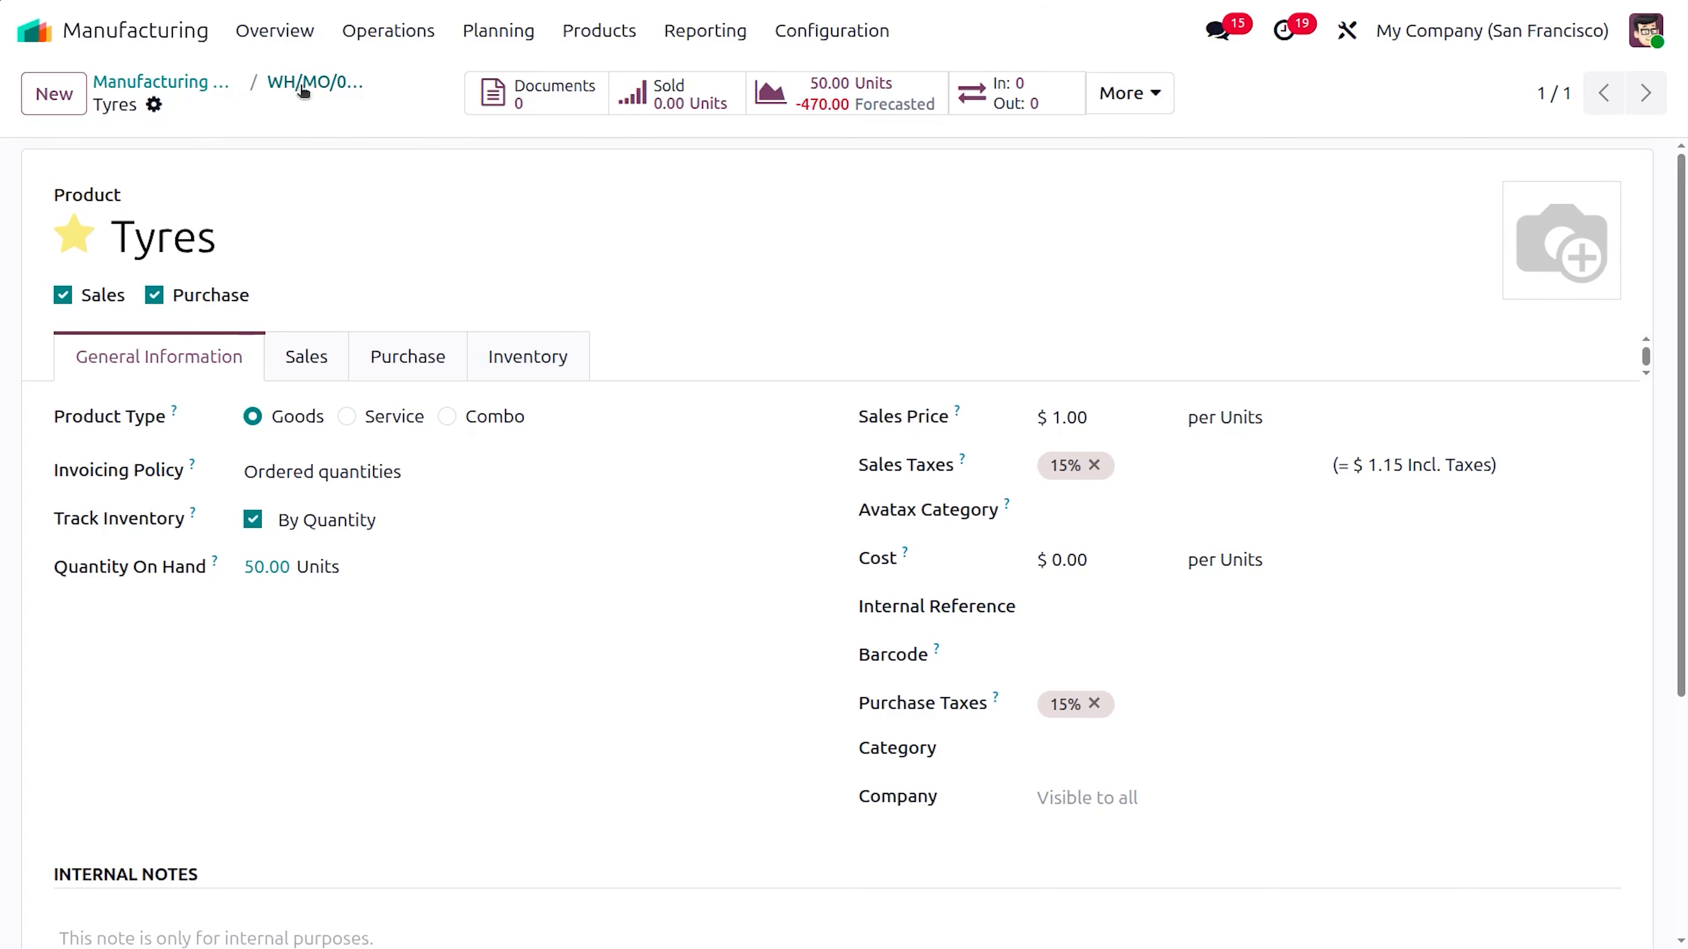
click(261, 575)
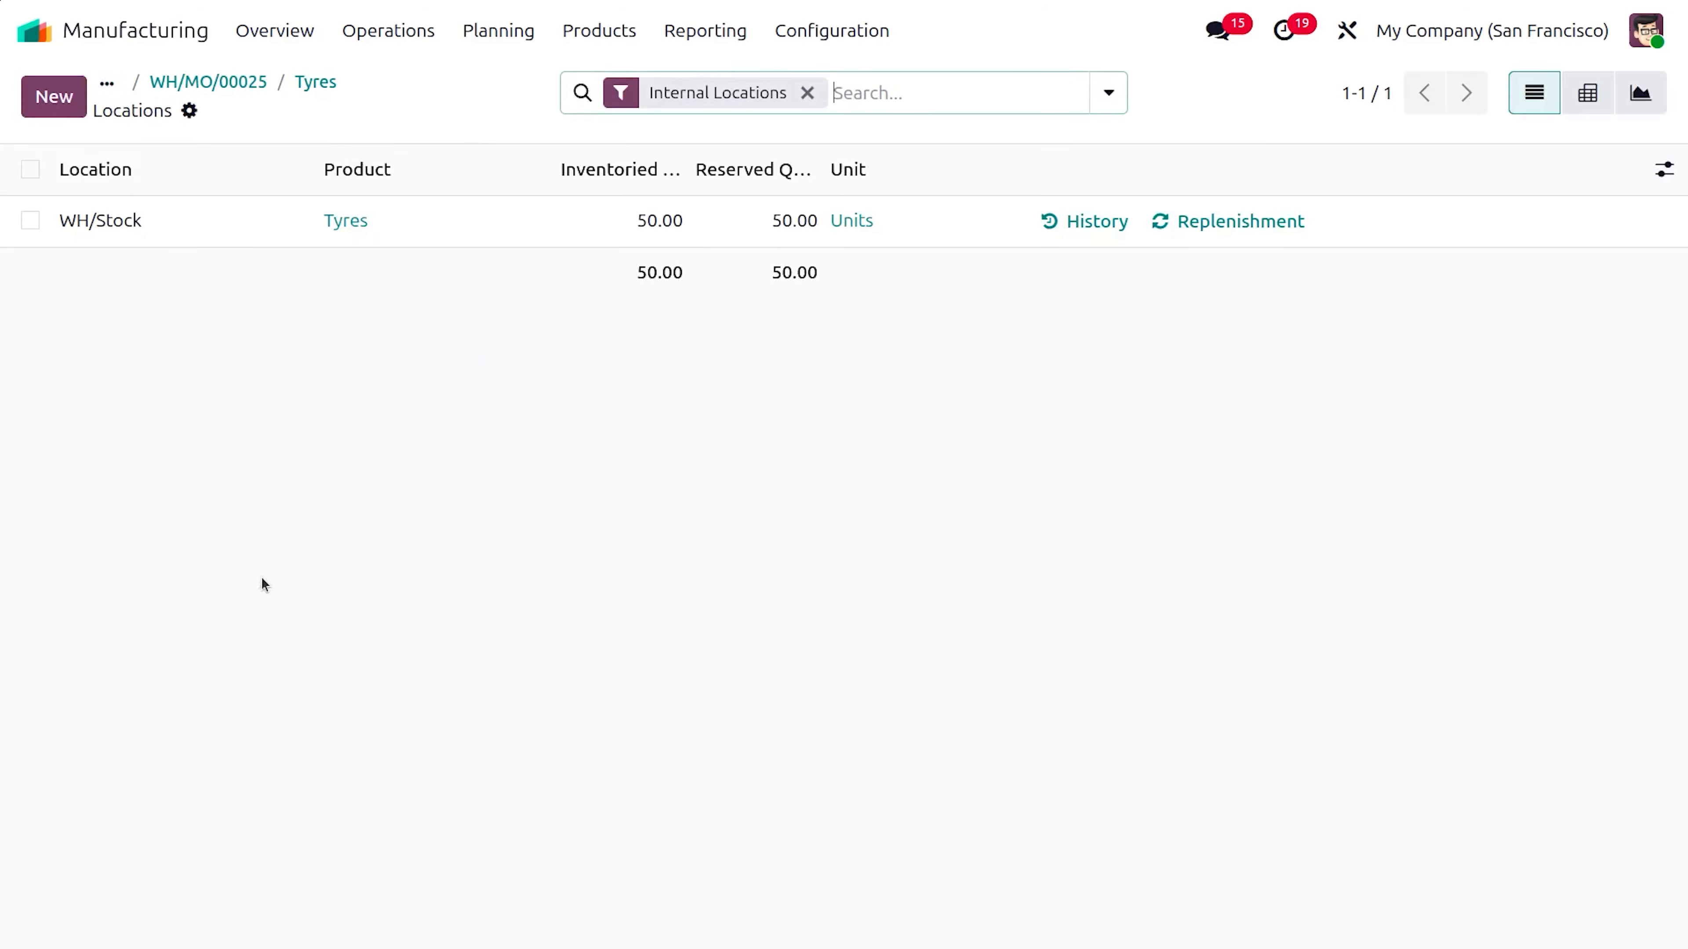
click(65, 93)
click(644, 273)
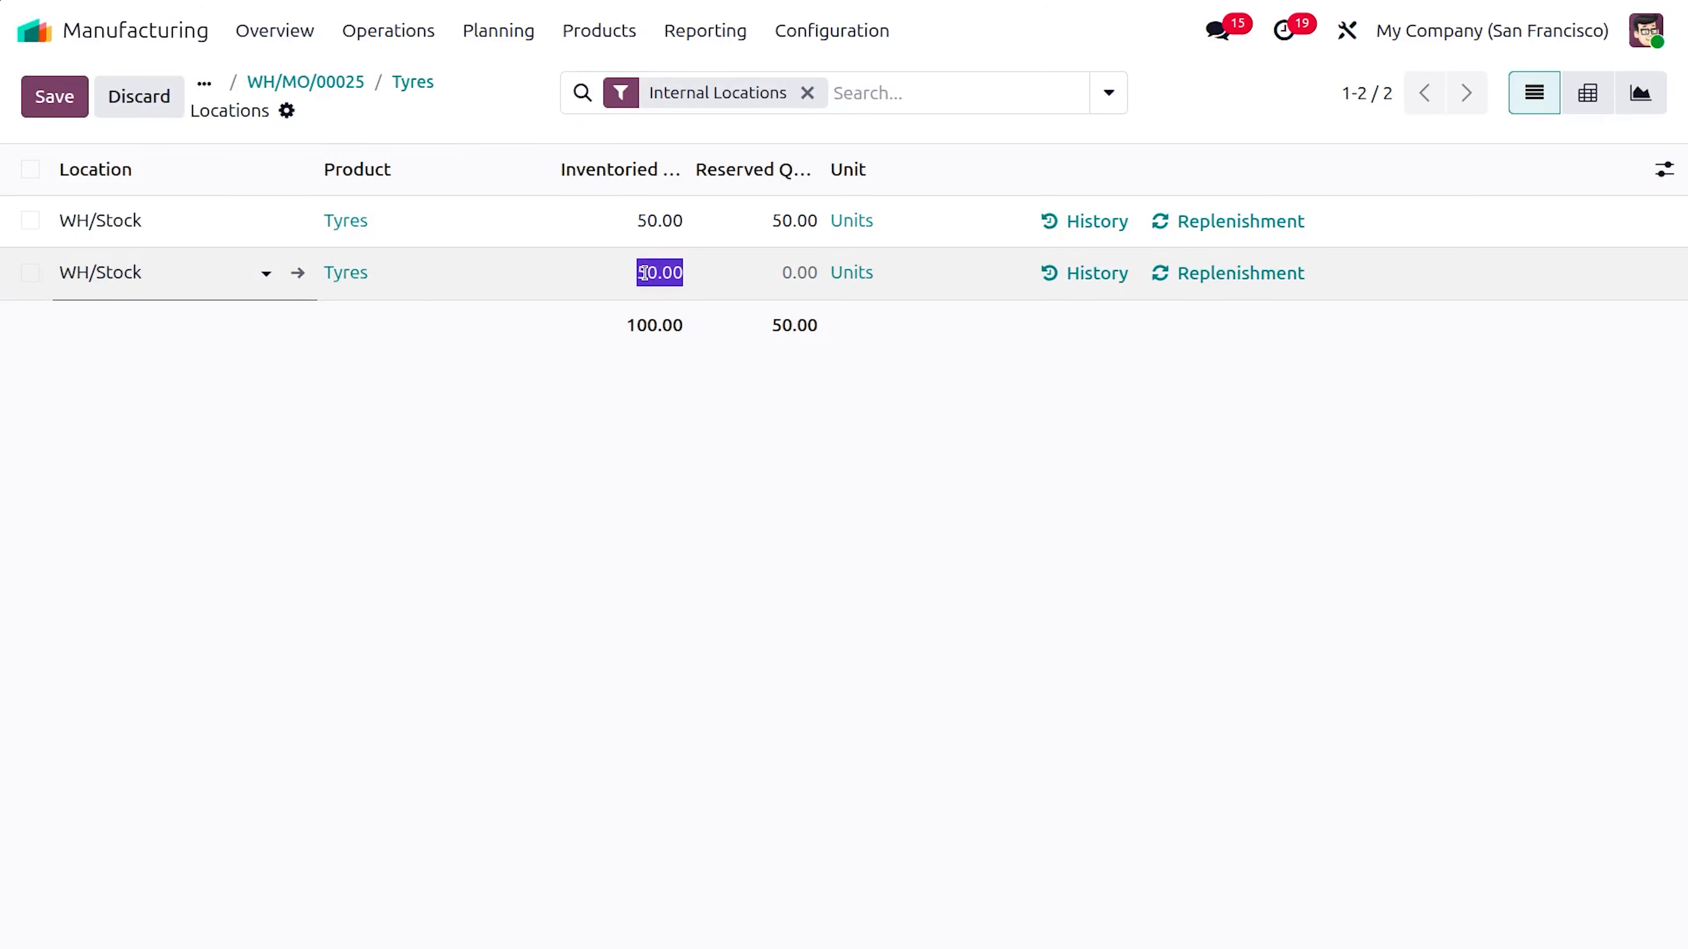
text(5000)
click(524, 564)
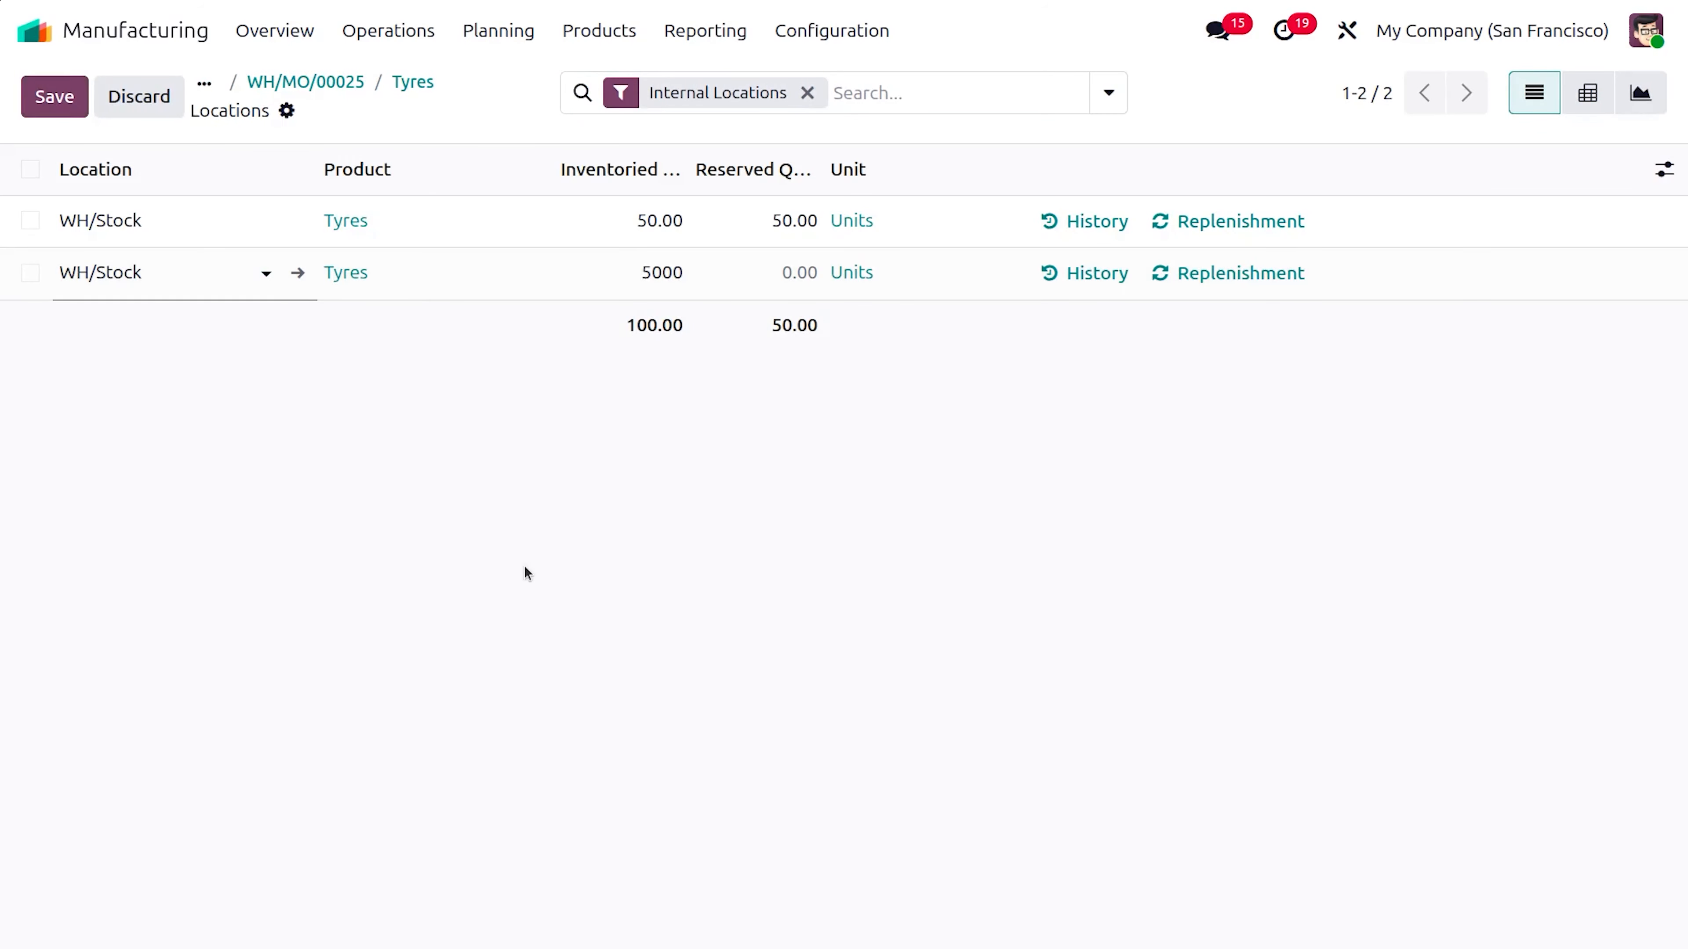
click(315, 81)
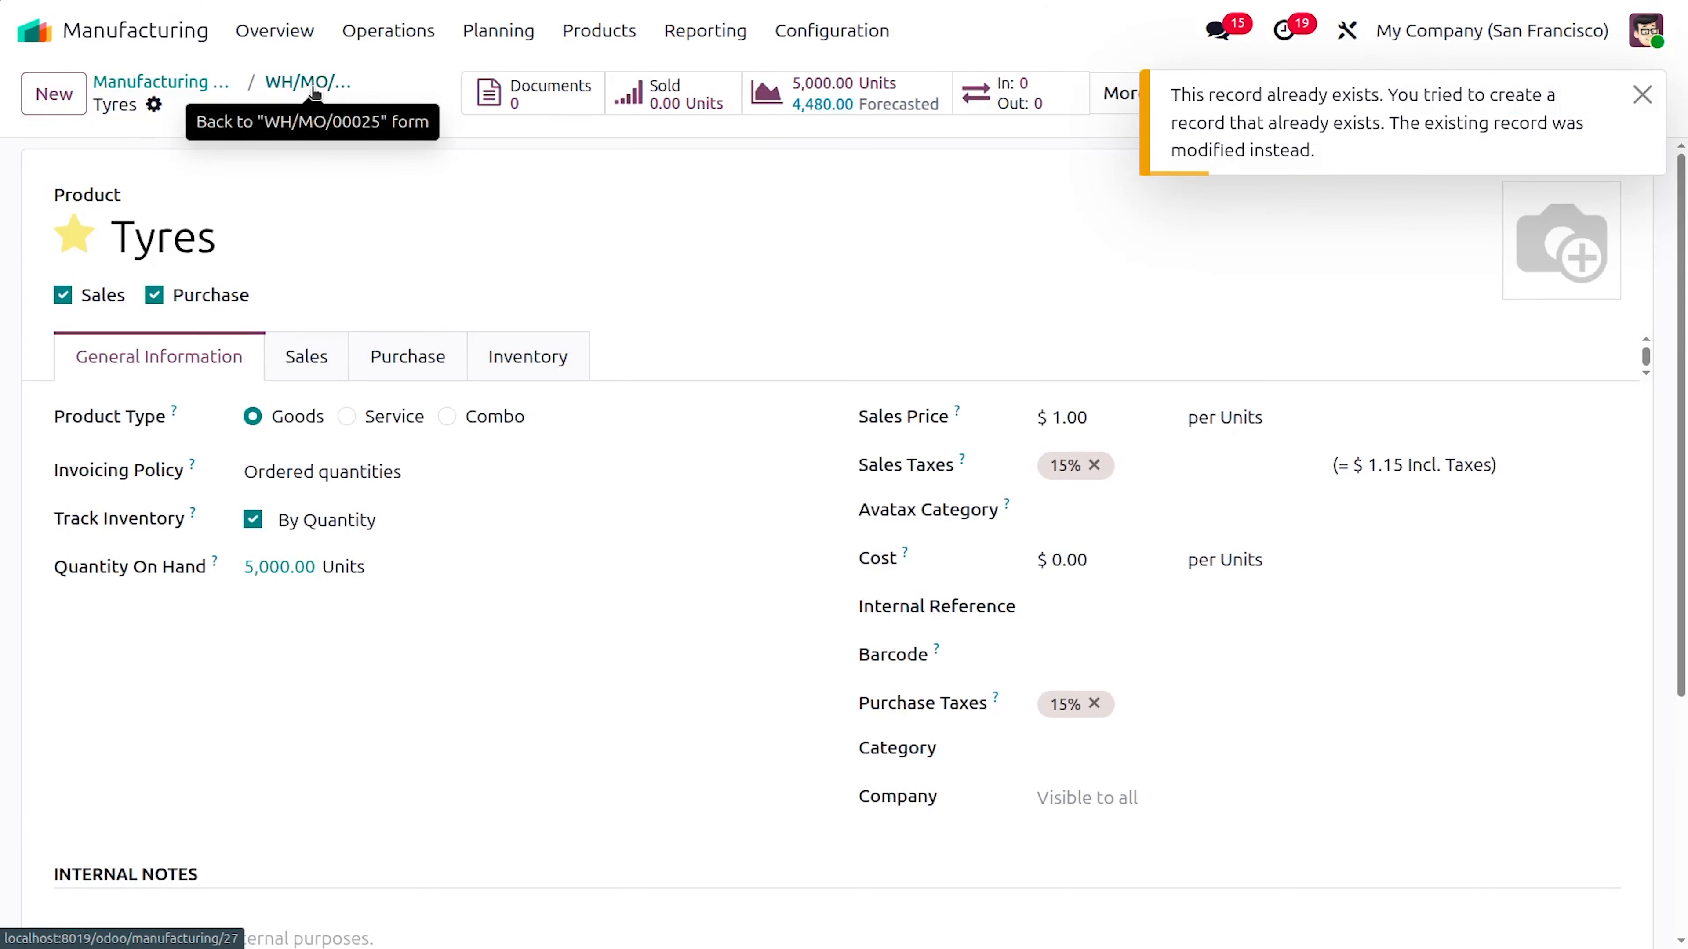
click(315, 85)
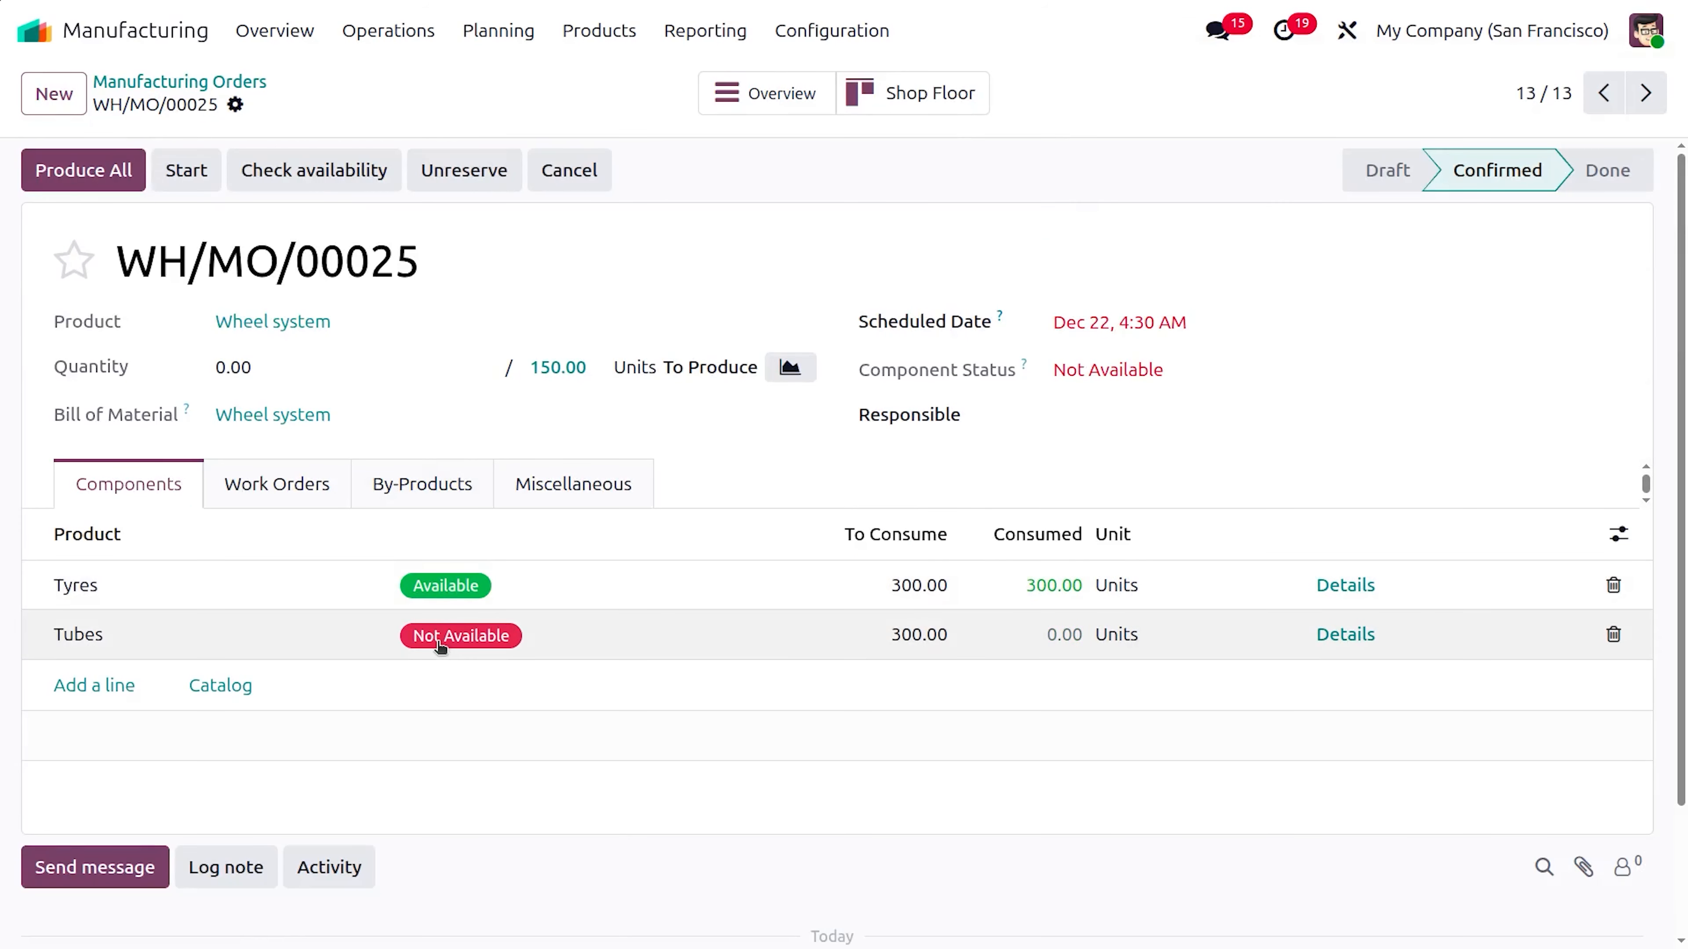
Set the Tubes' inventoried quantity in WH/Stock to 5000 and return to the Wheel system manufacturing order.
click(439, 636)
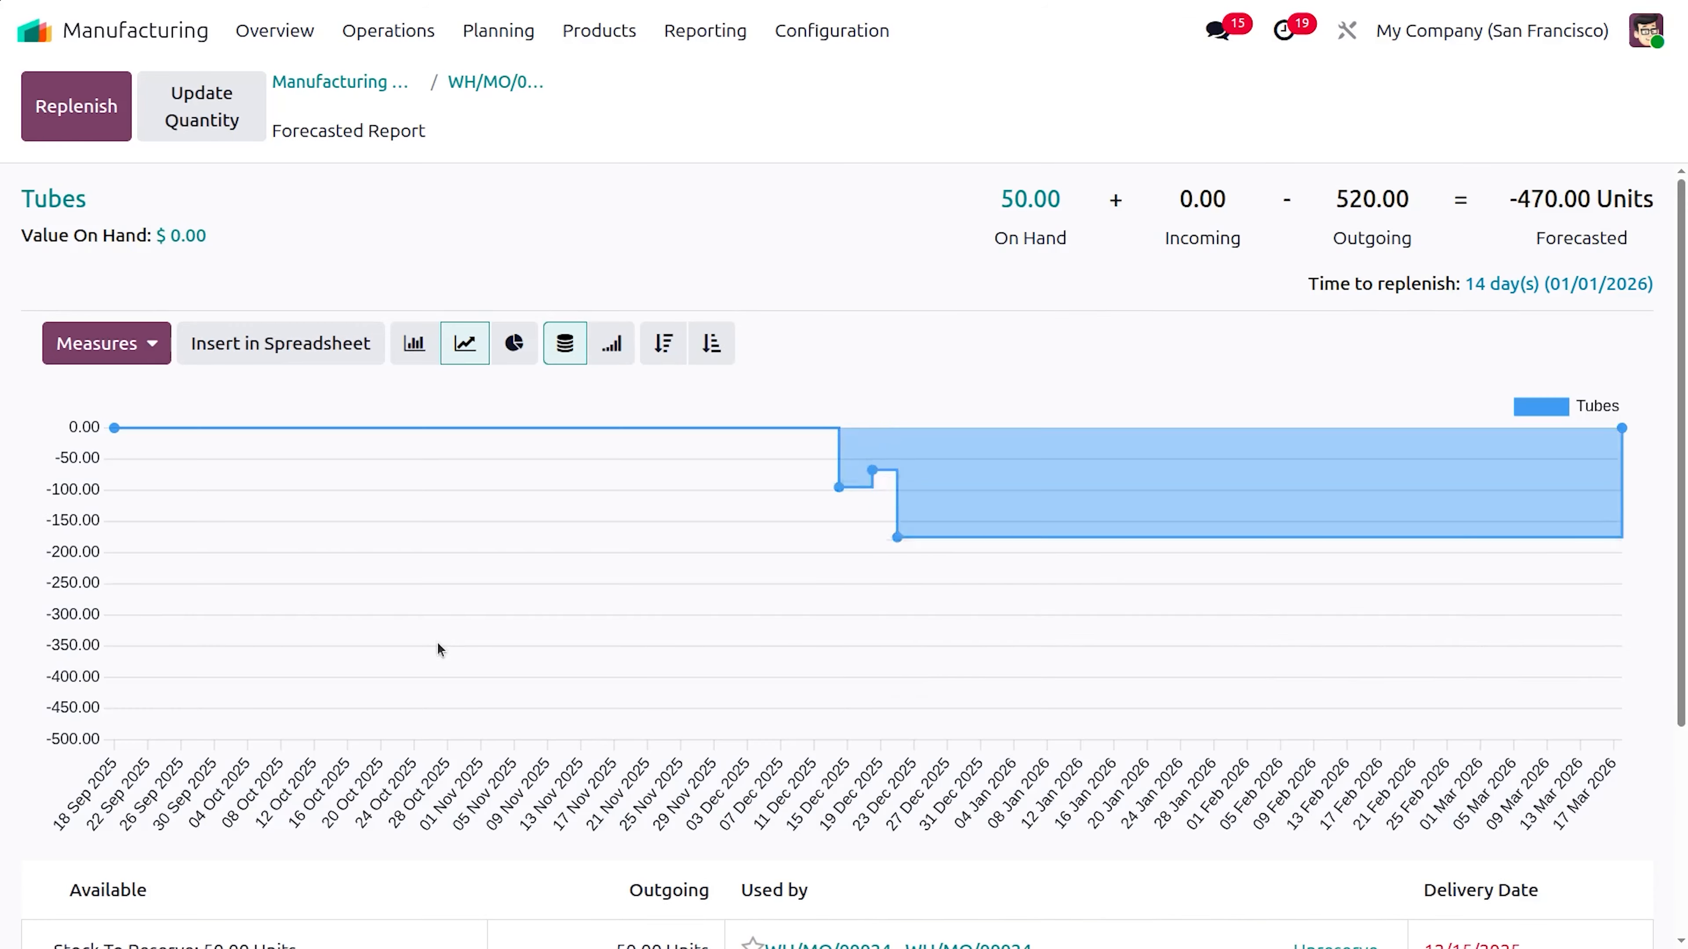
click(202, 125)
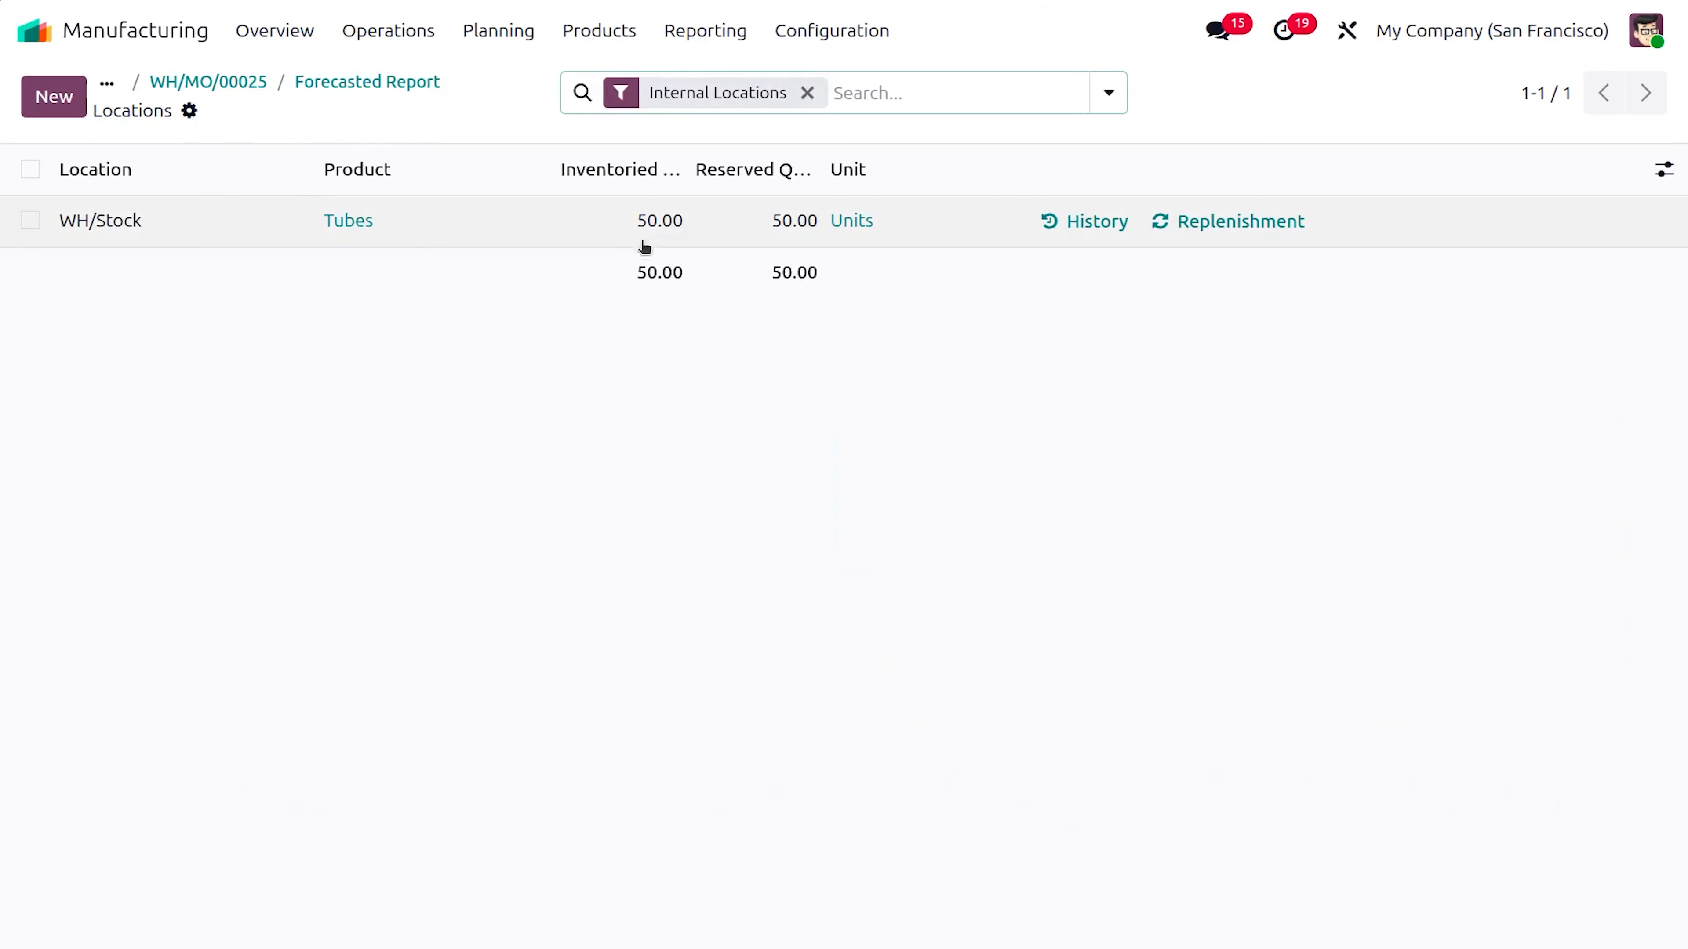
click(642, 218)
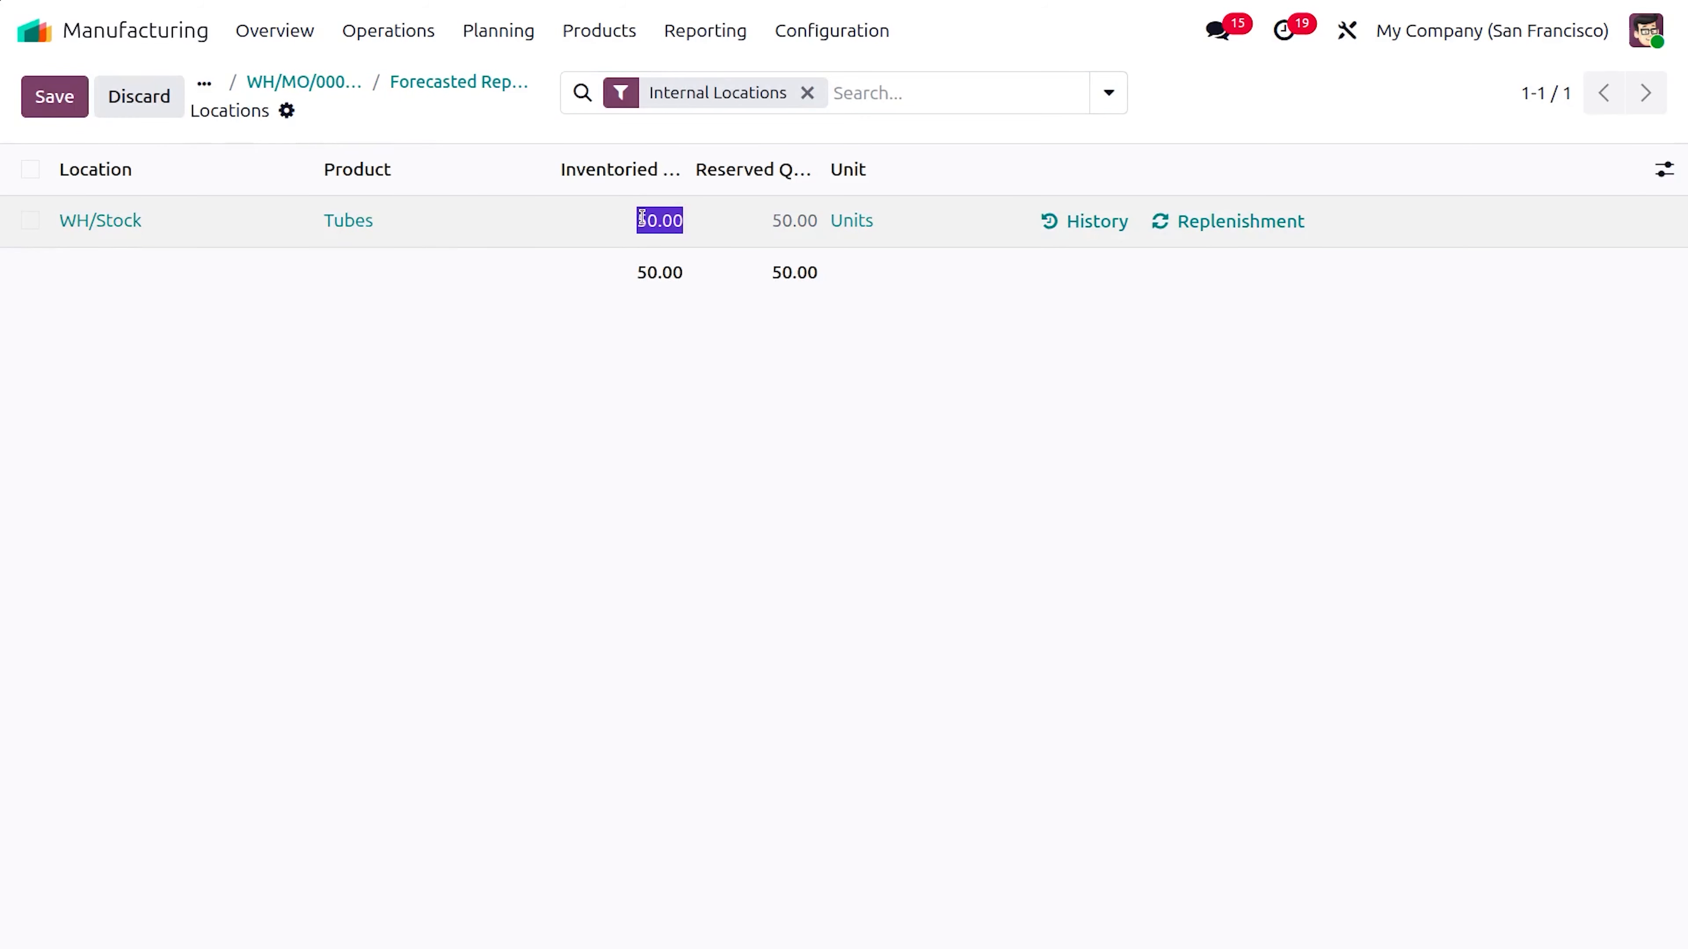
text(50000)
click(737, 422)
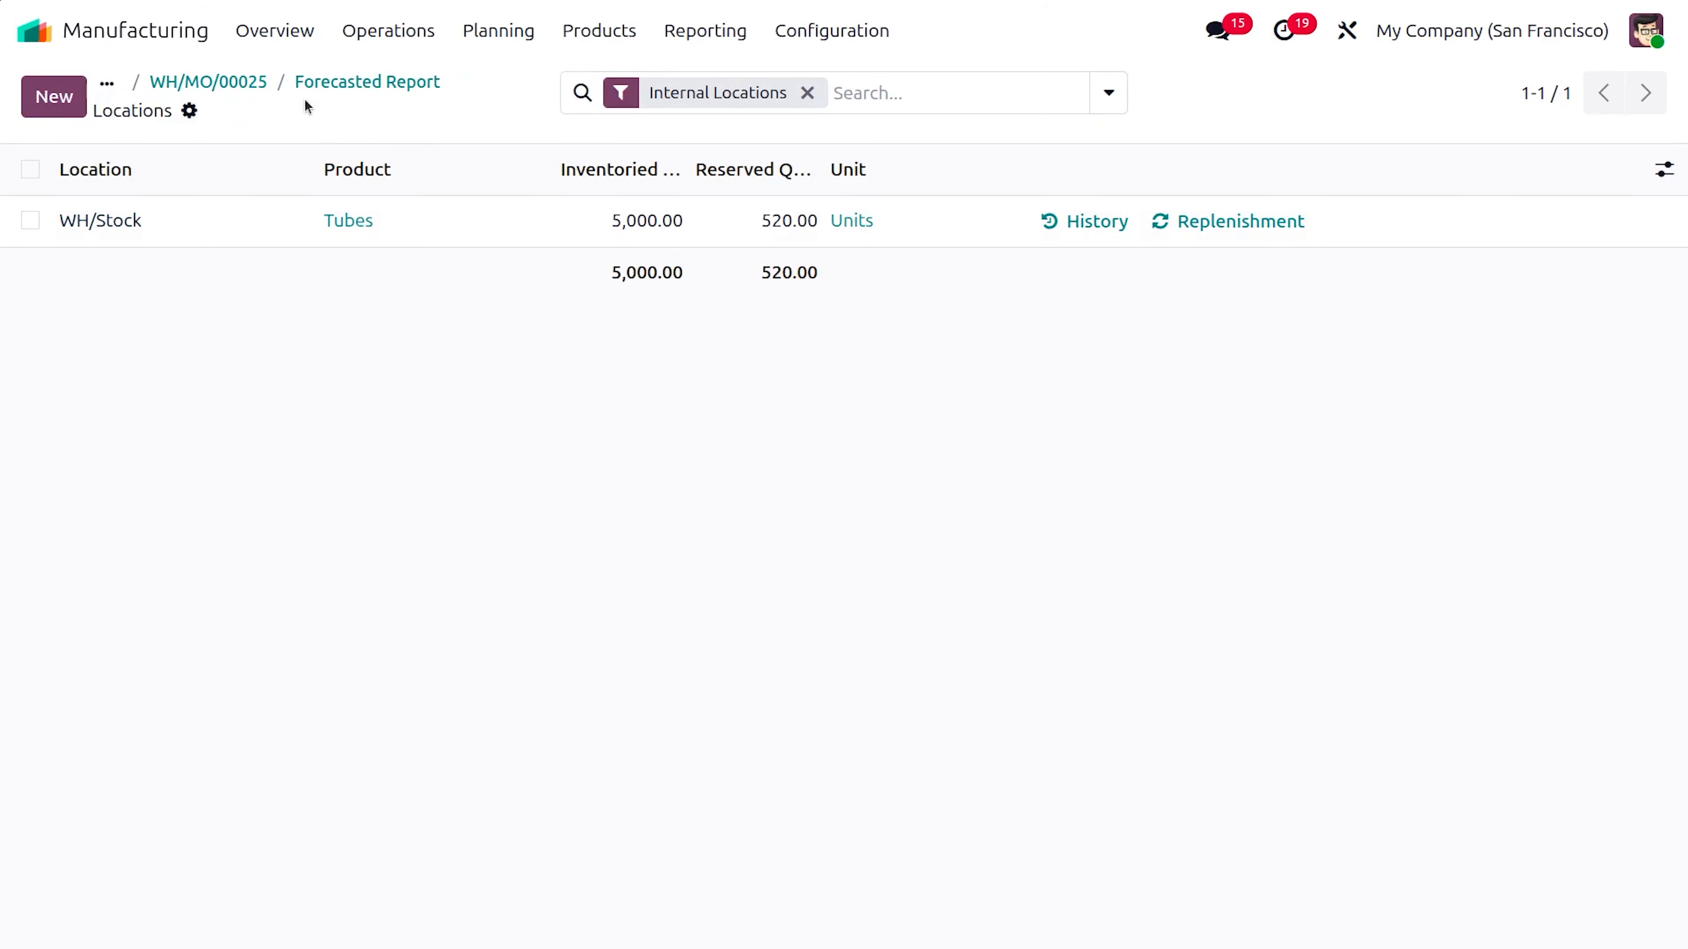
click(240, 87)
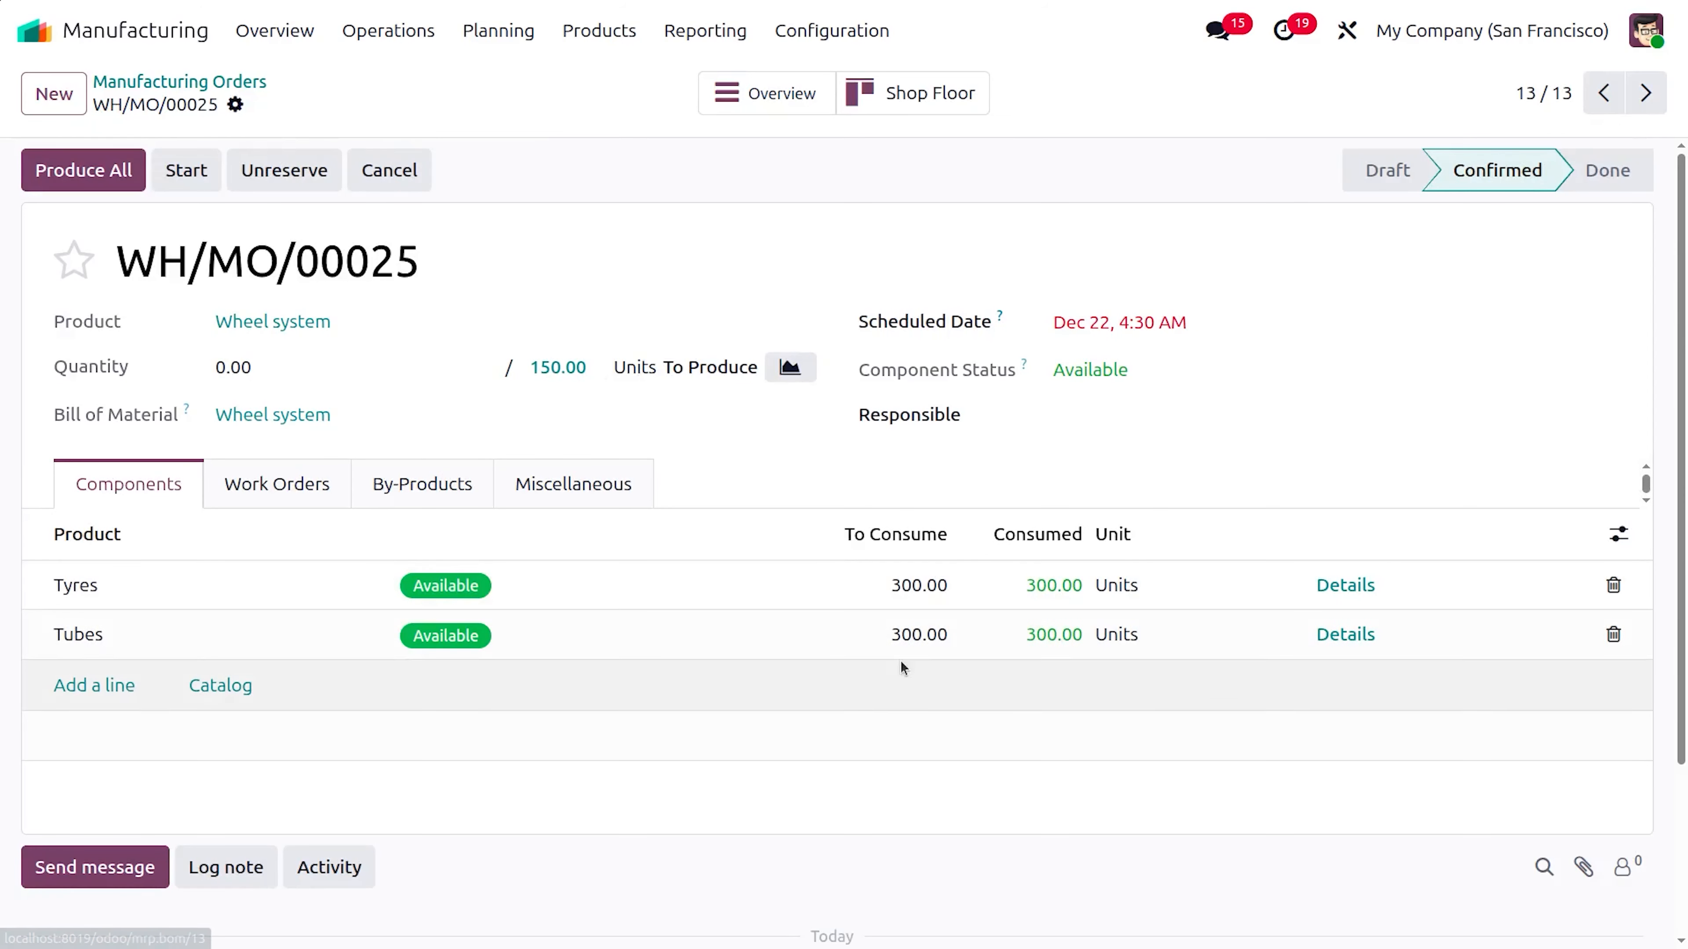